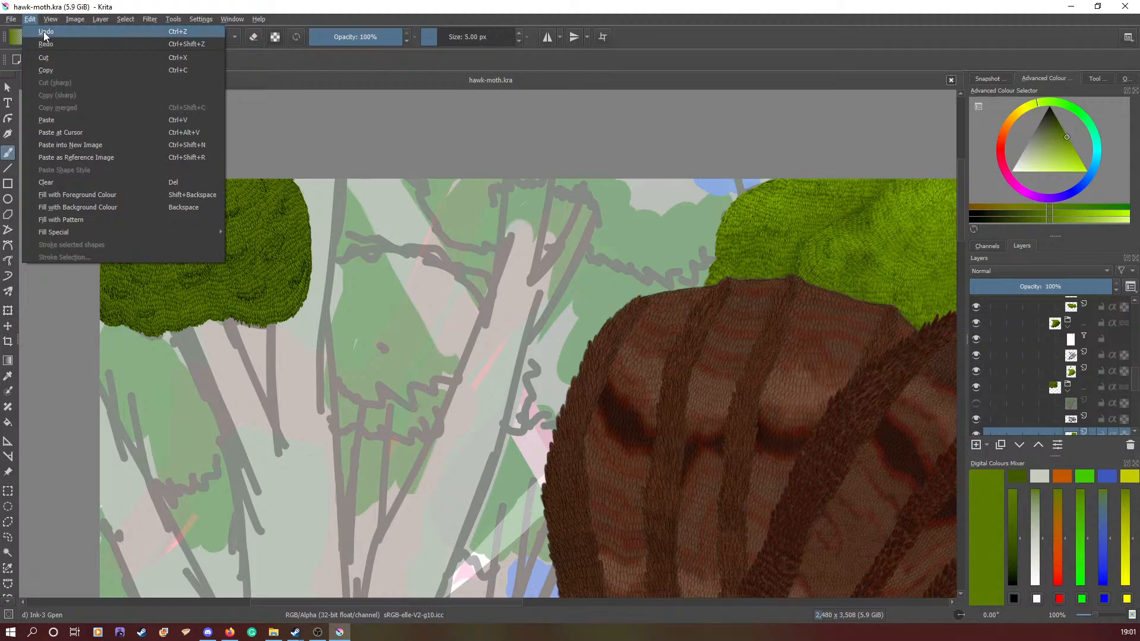
- Switch to full screen mode and look over the whole hawk-moth painting
mouse_move(46, 23)
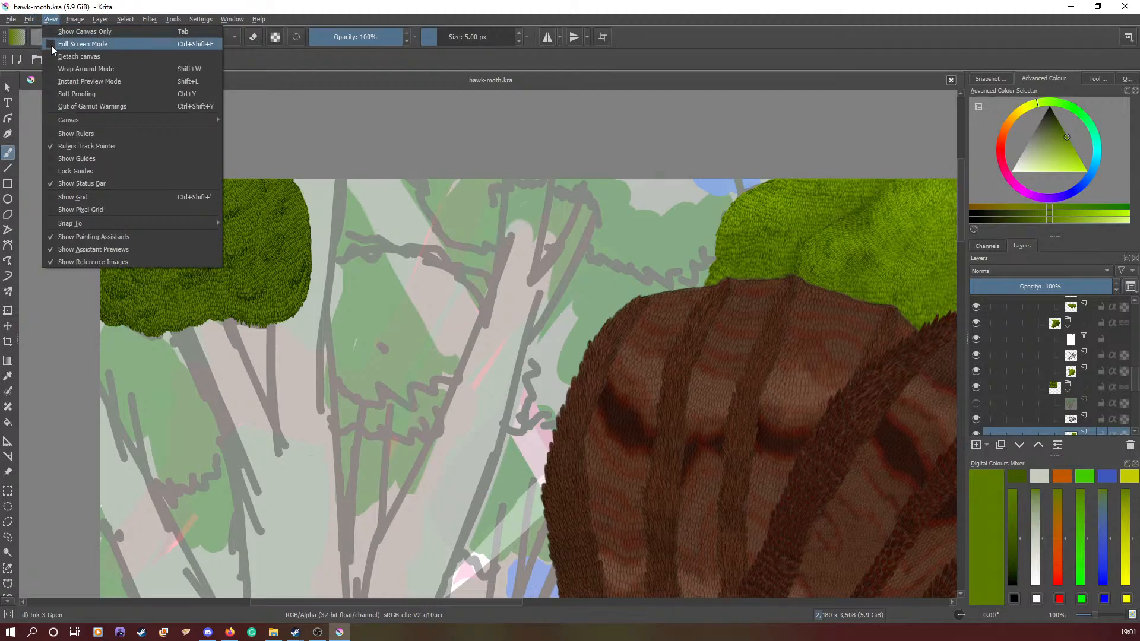
left_click(51, 45)
scroll(354, 367, "down", 7)
scroll(431, 440, "up", 3)
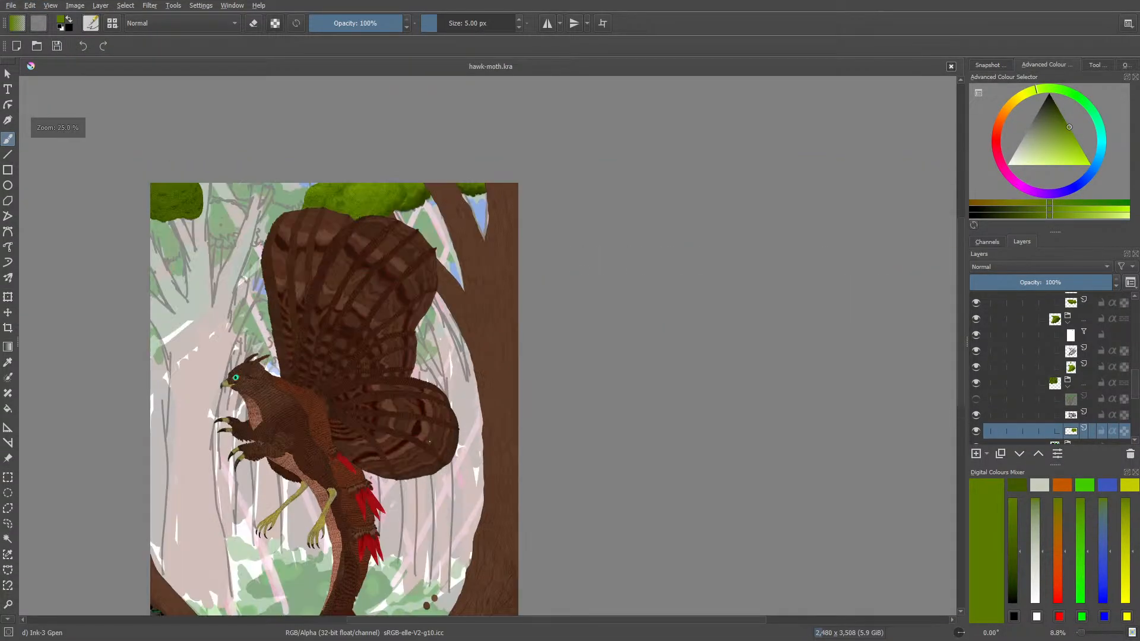
scroll(344, 399, "down", 2)
scroll(283, 521, "up", 2)
scroll(280, 487, "down", 1)
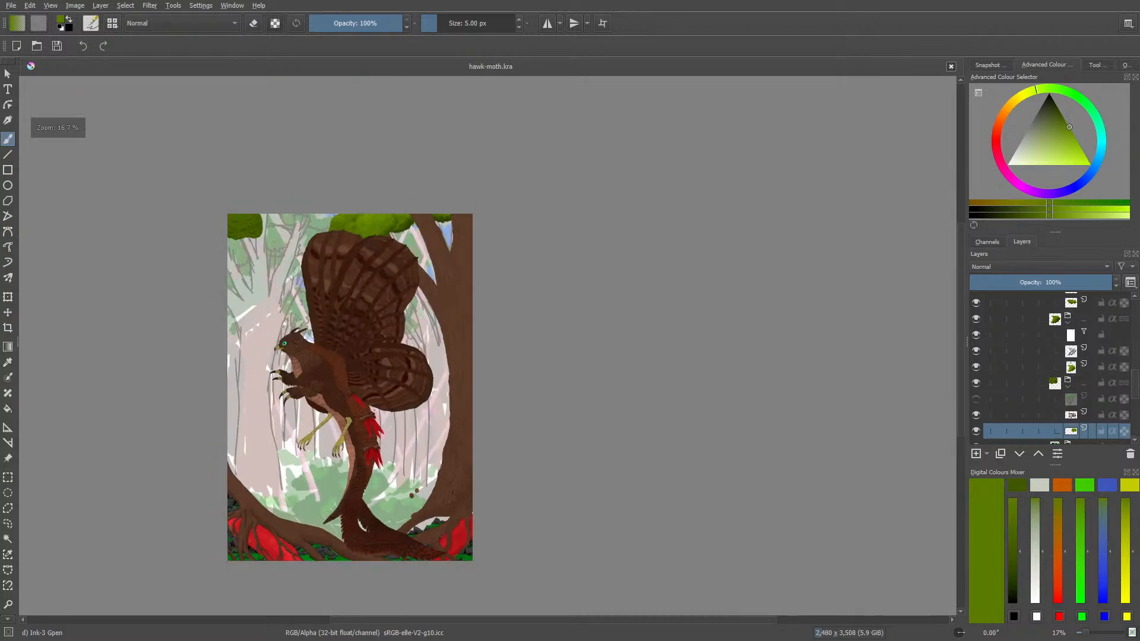
scroll(301, 474, "up", 1)
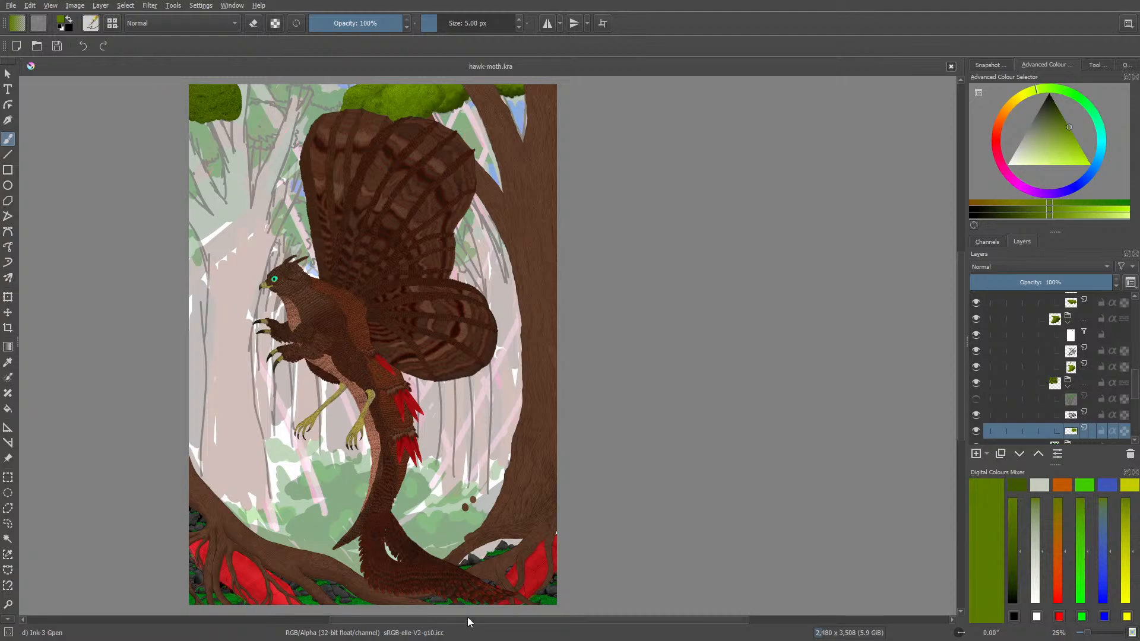
left_click_drag(468, 622, 382, 622)
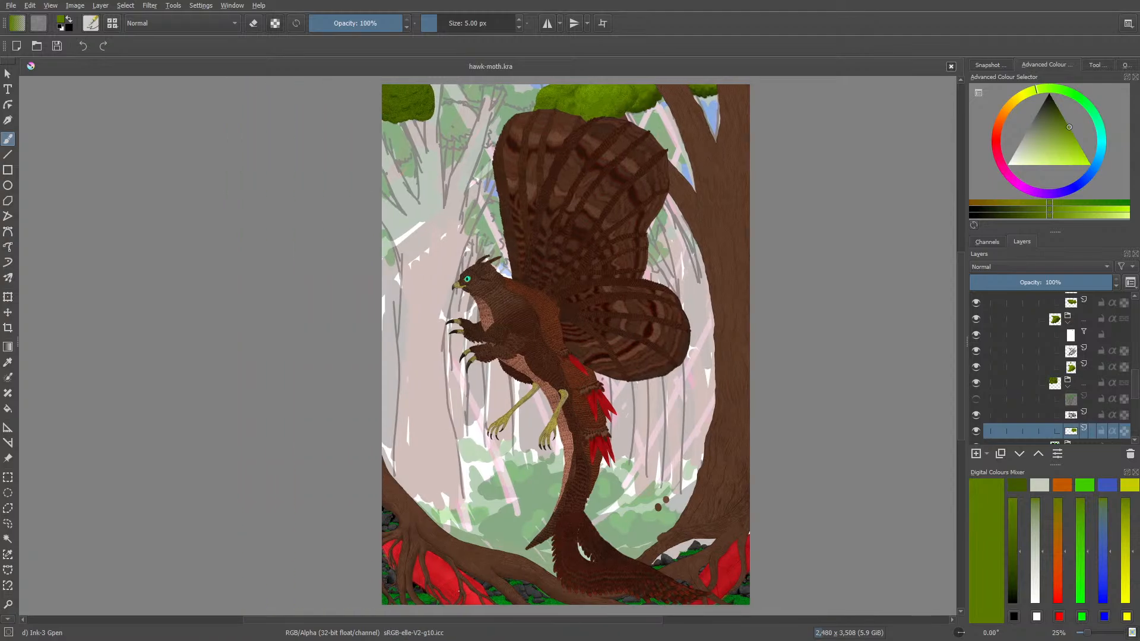
left_click_drag(958, 310, 960, 247)
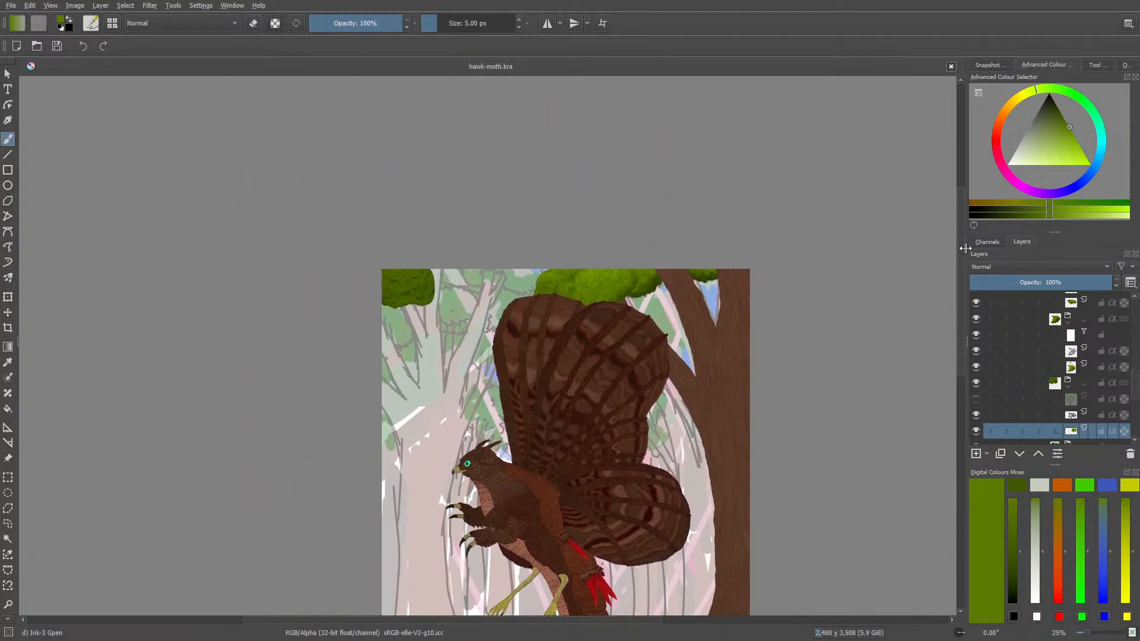
- Sample a mid green from the central foliage clump above the moth wings with the colour sampler
left_click_drag(1081, 634, 1103, 634)
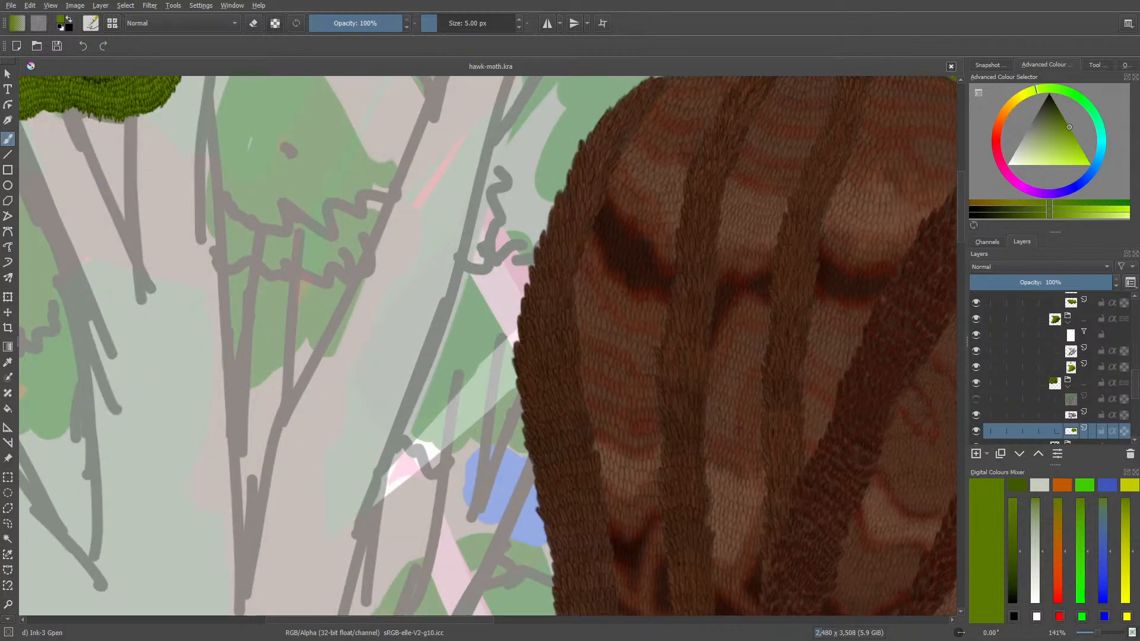
left_click_drag(962, 306, 959, 170)
left_click_drag(466, 621, 581, 622)
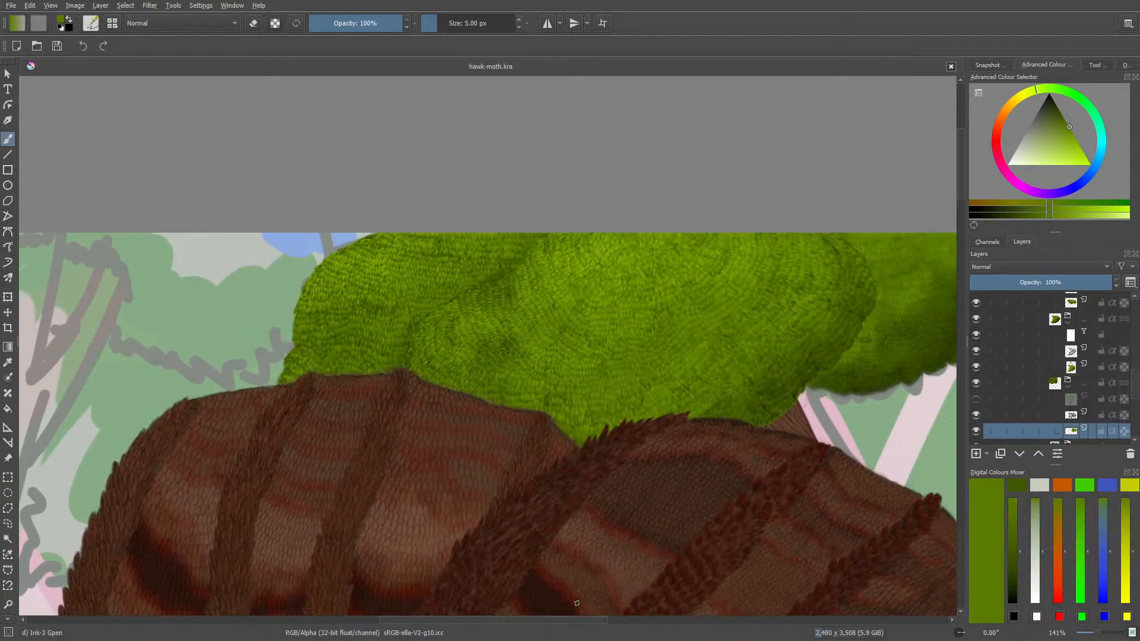
left_click(8, 362)
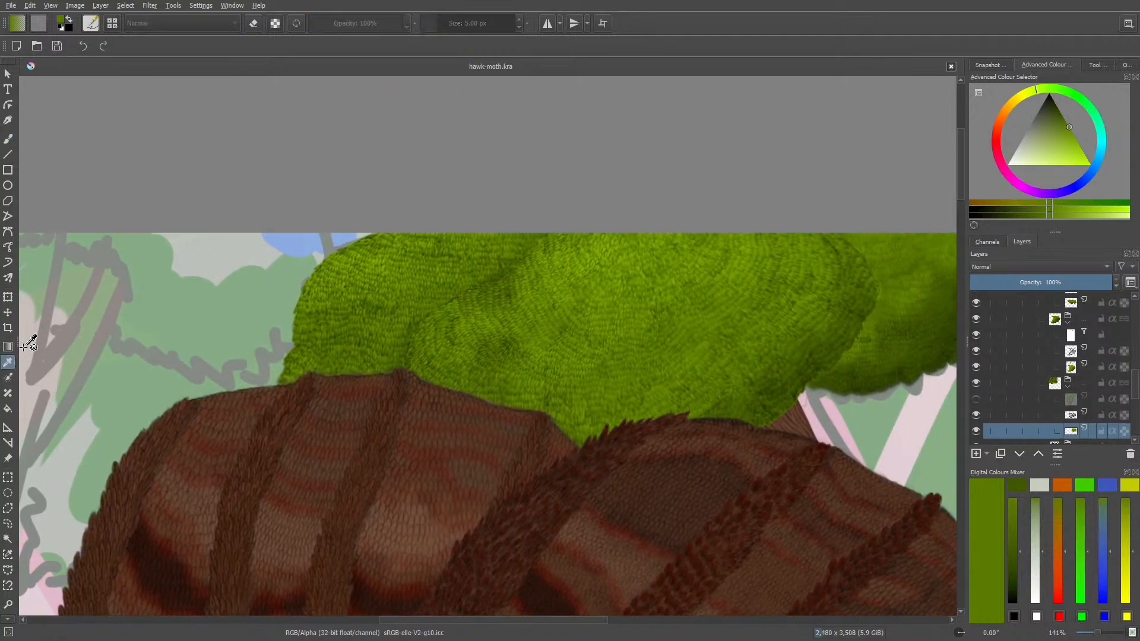
left_click(730, 358)
left_click(734, 365)
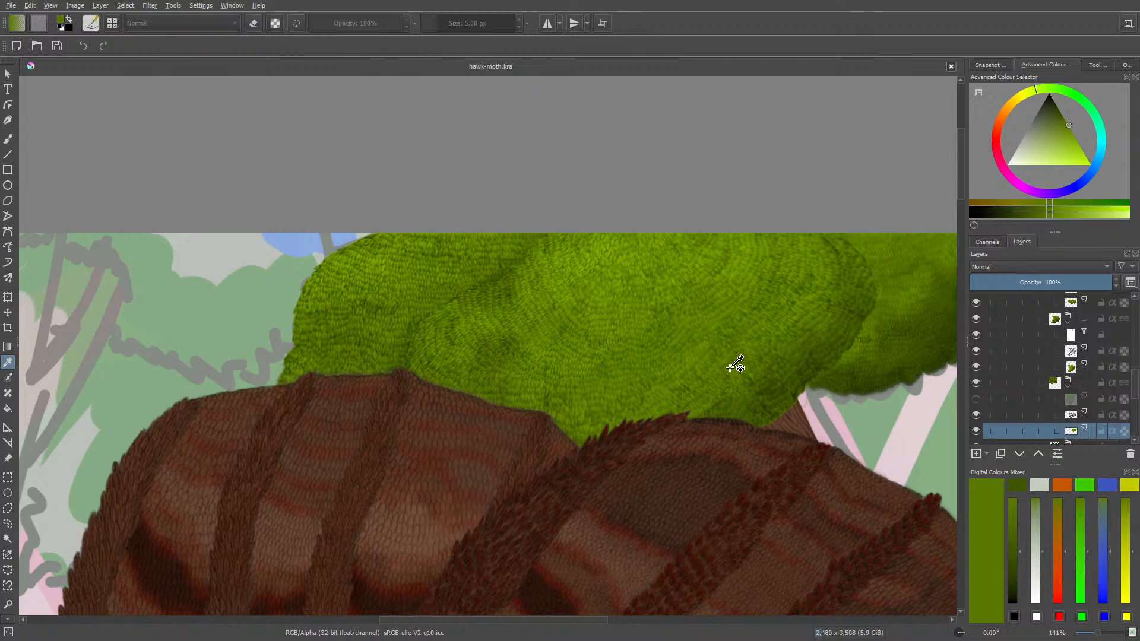
left_click(723, 335)
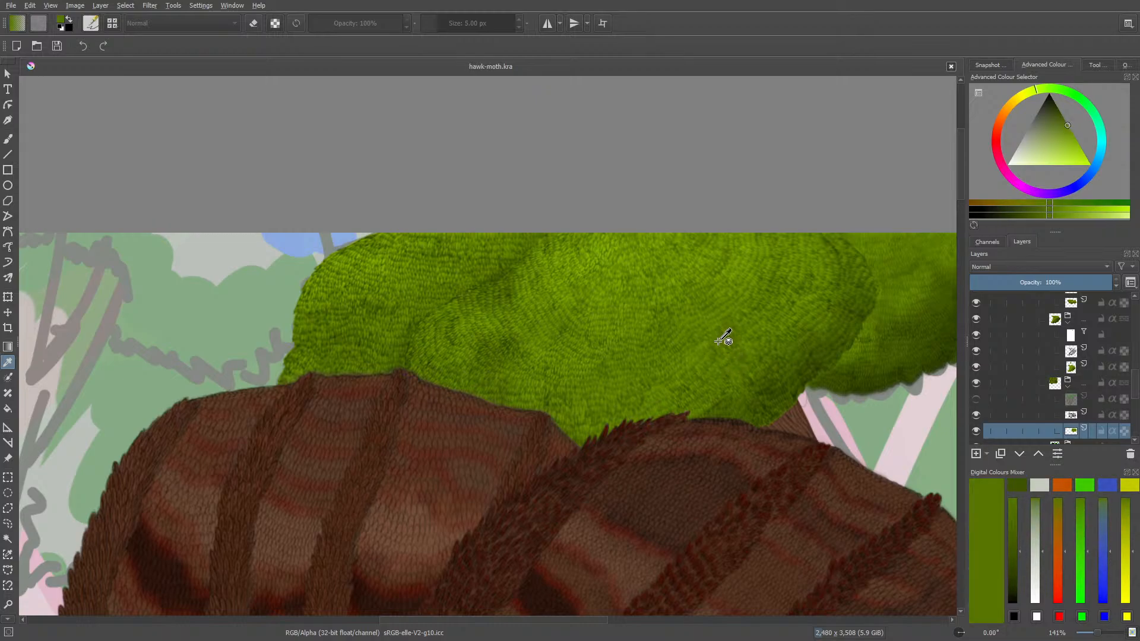
- Choose the Basic-2 Opacity brush preset at 40 px and set its opacity to 75%
left_click(8, 139)
left_click_drag(586, 621, 321, 619)
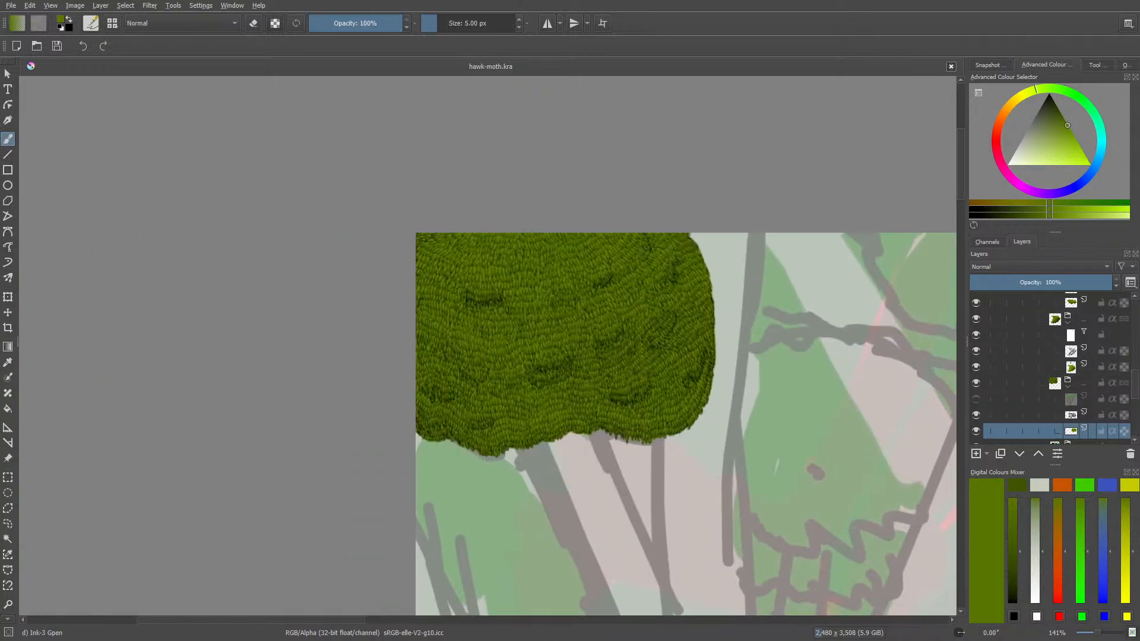
left_click(92, 23)
left_click(101, 103)
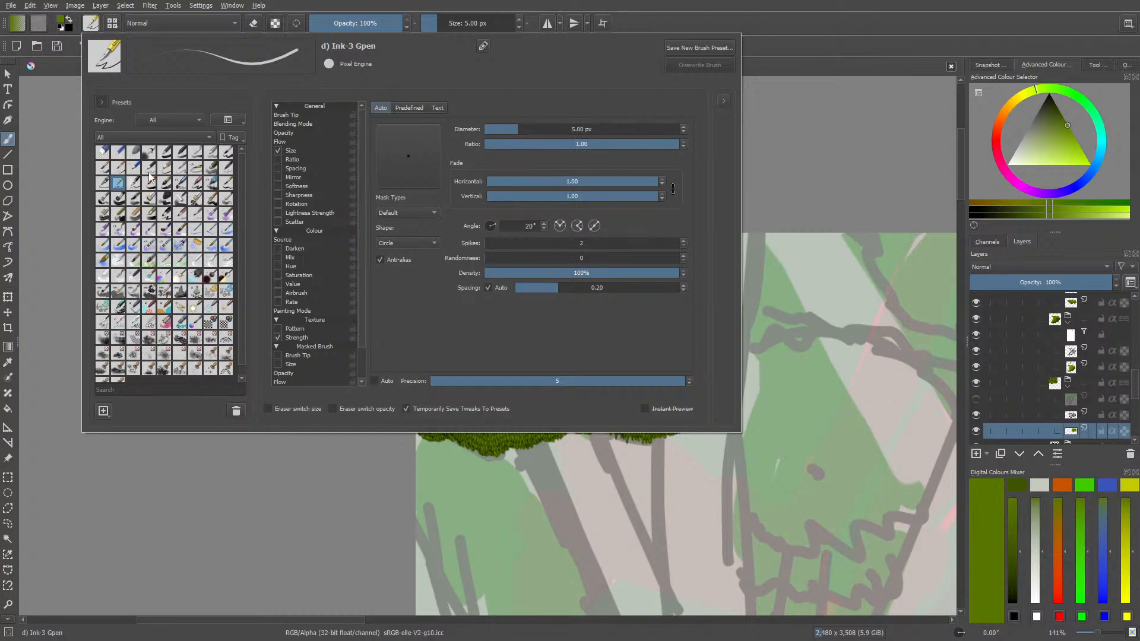
left_click(180, 152)
right_click(48, 122)
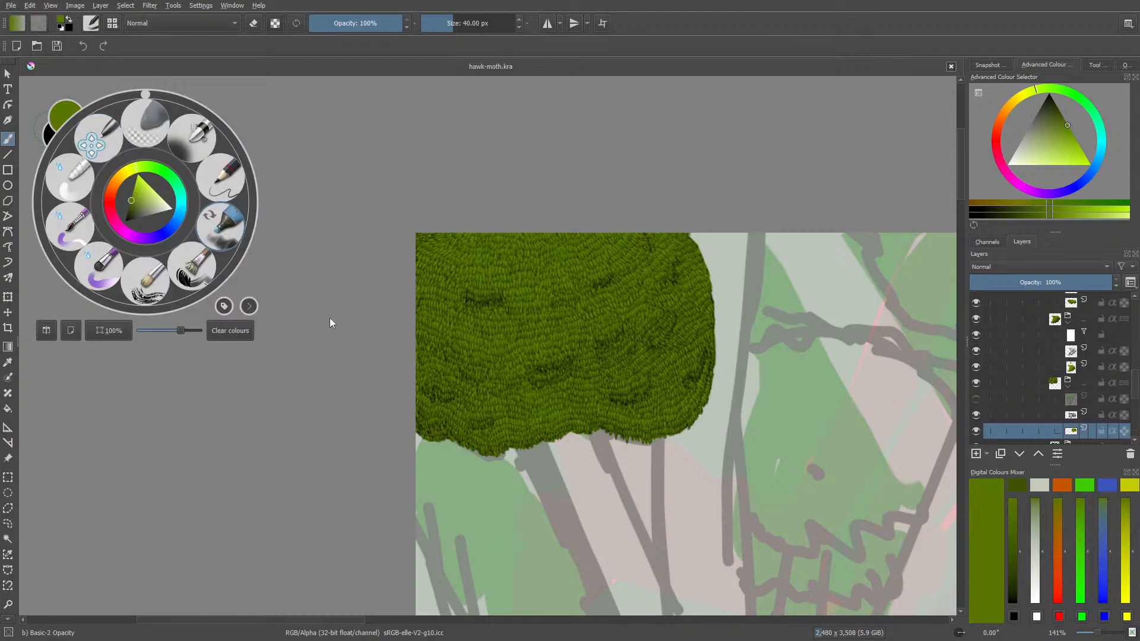
left_click(379, 24)
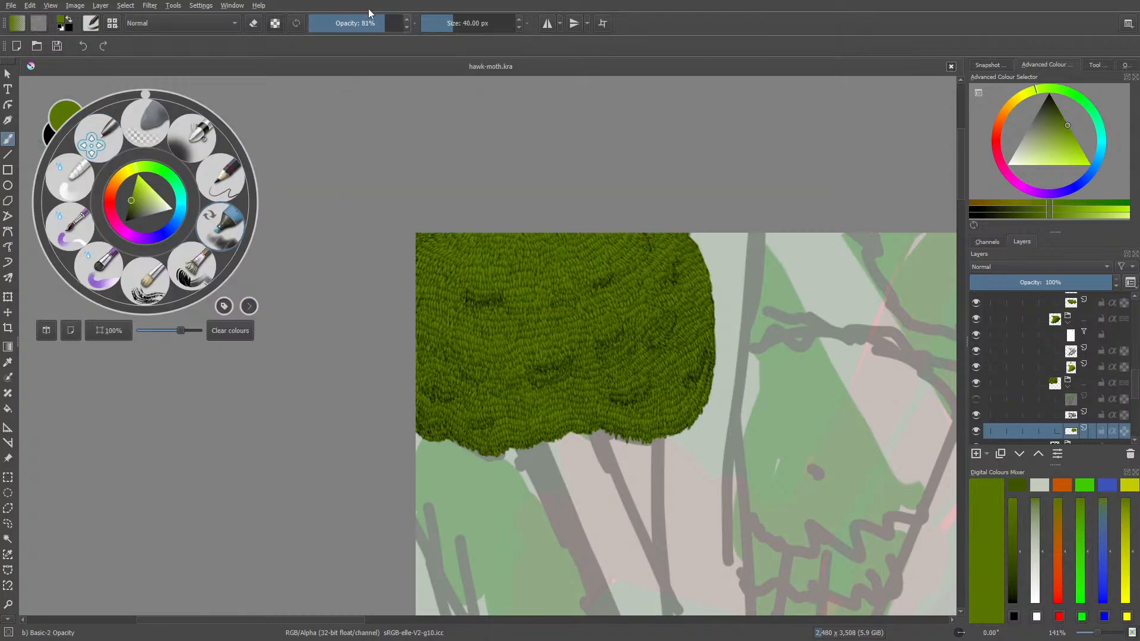
left_click(437, 244)
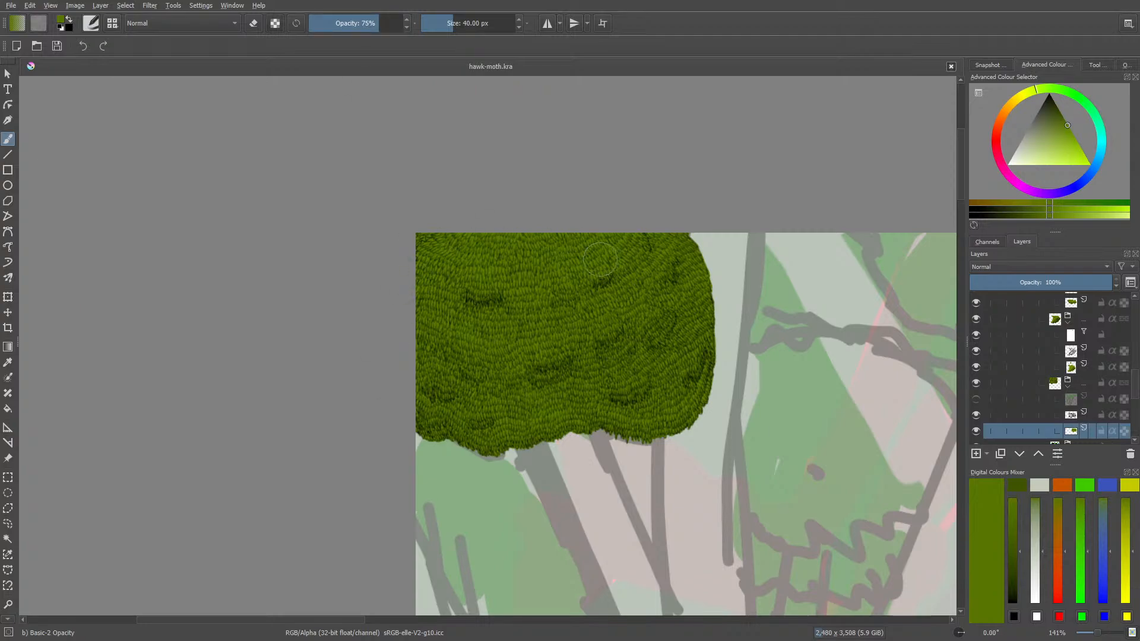
- Turn on Preserve Alpha and brush progressively lighter greens over the foliage clump in the painting's upper-left corner
mouse_move(647, 247)
left_mouse_down()
mouse_move(687, 323)
mouse_move(672, 247)
mouse_move(697, 335)
mouse_move(665, 399)
left_mouse_up()
left_click(275, 23)
right_click(498, 356)
left_click_drag(483, 355, 486, 346)
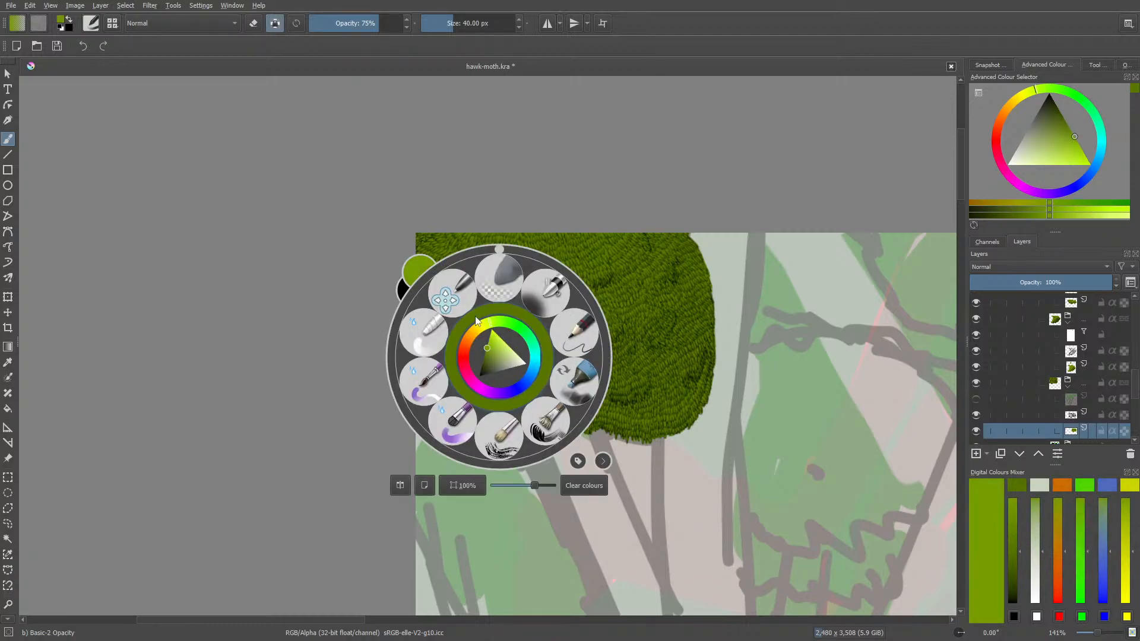
left_click(654, 251)
mouse_move(702, 321)
left_mouse_down()
mouse_move(677, 251)
mouse_move(661, 284)
mouse_move(689, 335)
mouse_move(632, 239)
mouse_move(666, 295)
mouse_move(640, 322)
mouse_move(636, 337)
mouse_move(653, 338)
mouse_move(631, 389)
mouse_move(538, 334)
mouse_move(574, 324)
mouse_move(583, 285)
mouse_move(554, 241)
mouse_move(564, 224)
mouse_move(575, 237)
mouse_move(562, 219)
mouse_move(536, 245)
mouse_move(472, 250)
mouse_move(460, 226)
mouse_move(408, 258)
mouse_move(413, 287)
mouse_move(452, 298)
mouse_move(497, 301)
mouse_move(563, 271)
mouse_move(458, 343)
mouse_move(426, 321)
mouse_move(420, 364)
mouse_move(568, 336)
mouse_move(443, 367)
mouse_move(462, 323)
mouse_move(453, 352)
mouse_move(604, 300)
mouse_move(622, 366)
mouse_move(624, 313)
mouse_move(671, 346)
mouse_move(640, 311)
mouse_move(698, 360)
mouse_move(687, 288)
left_mouse_up()
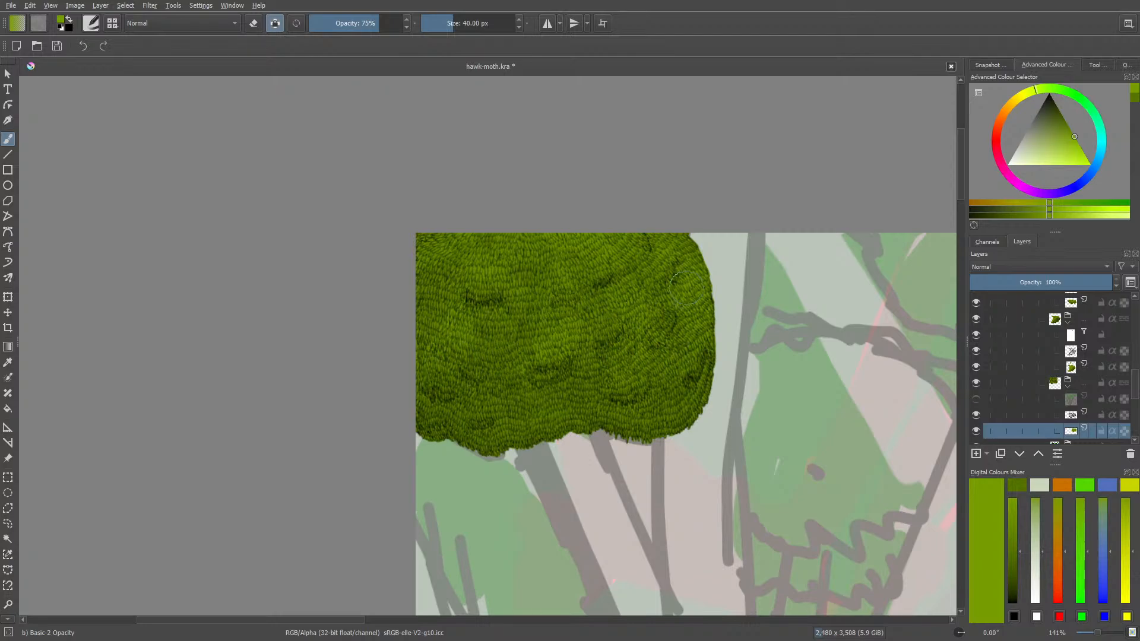
right_click(402, 404)
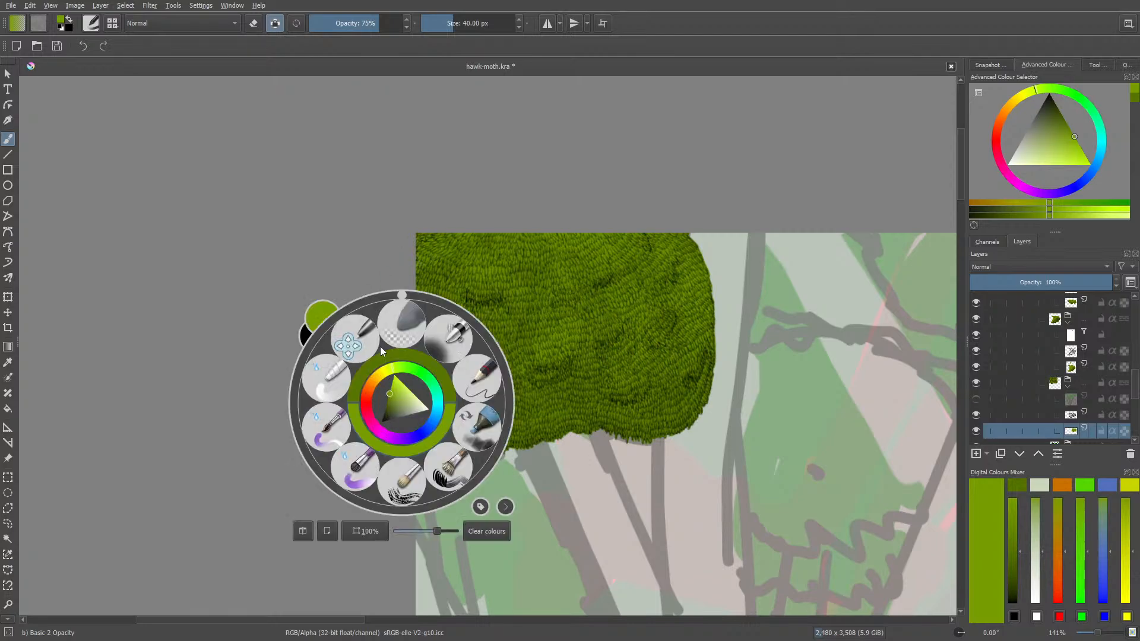
left_click_drag(389, 394, 389, 390)
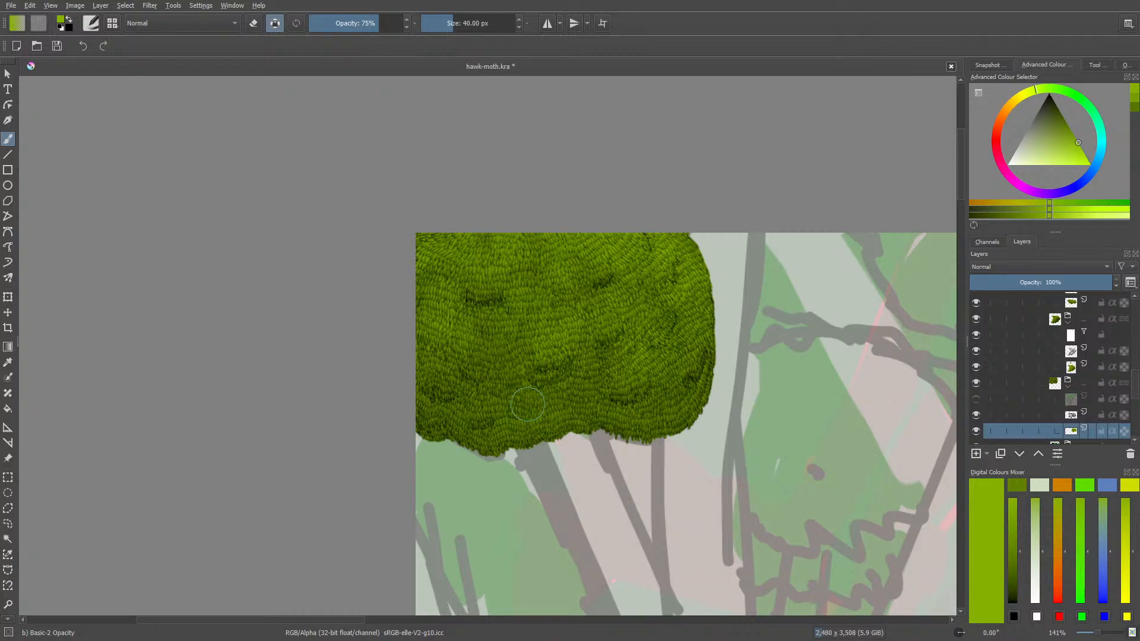
- Choose a darker olive green and brush it along the lower edge of the upper-left foliage clump
right_click(457, 398)
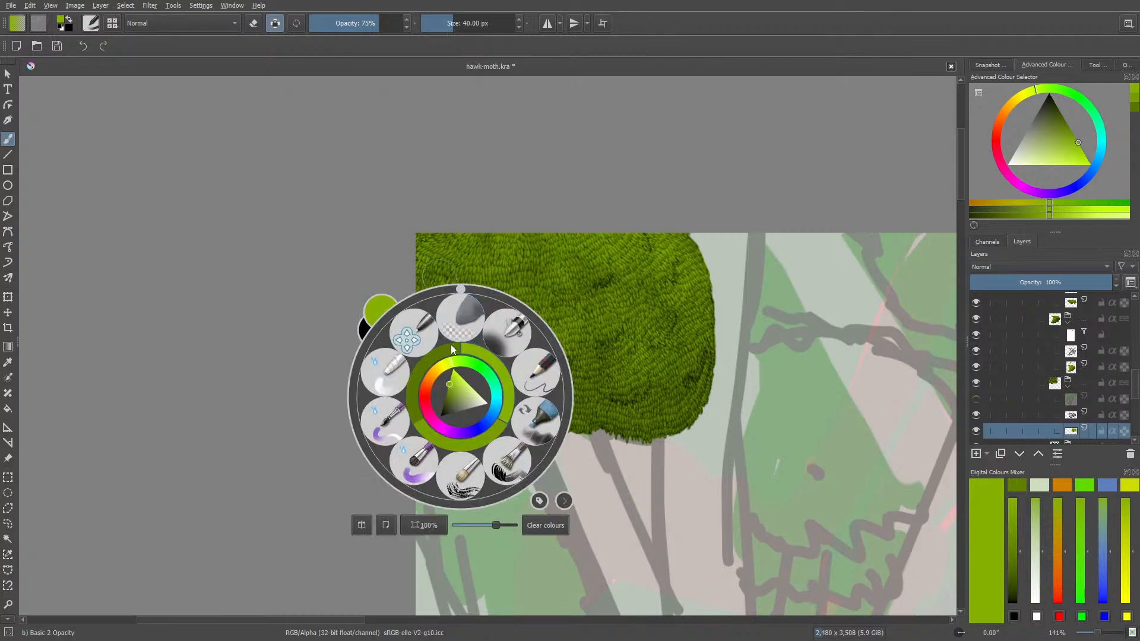
left_click_drag(448, 384, 446, 390)
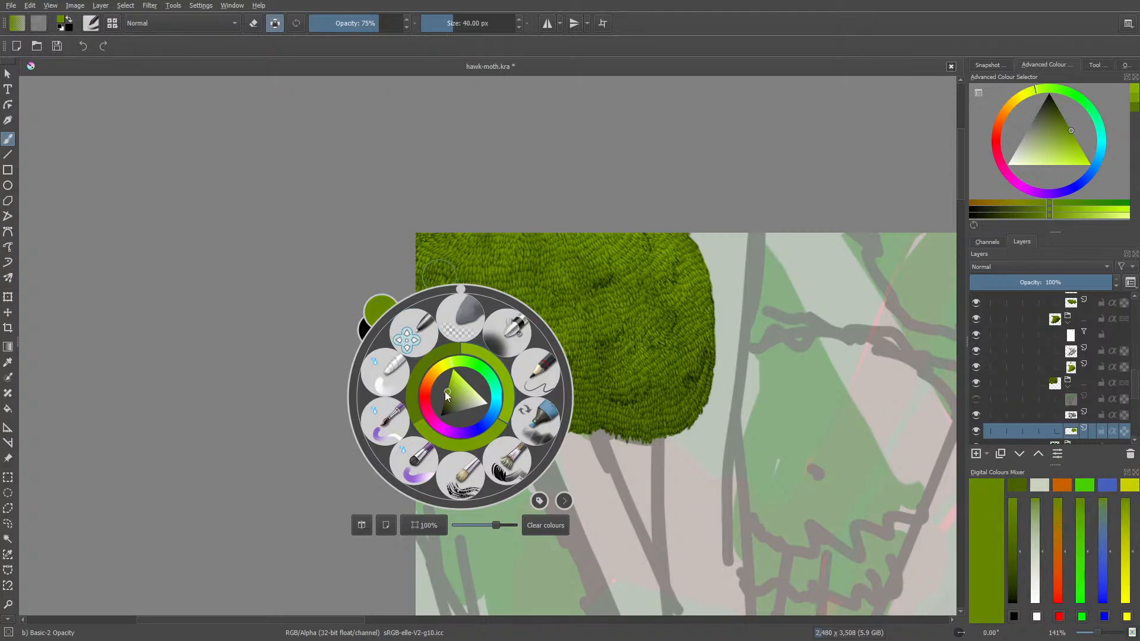
left_click(445, 393)
left_click(331, 285)
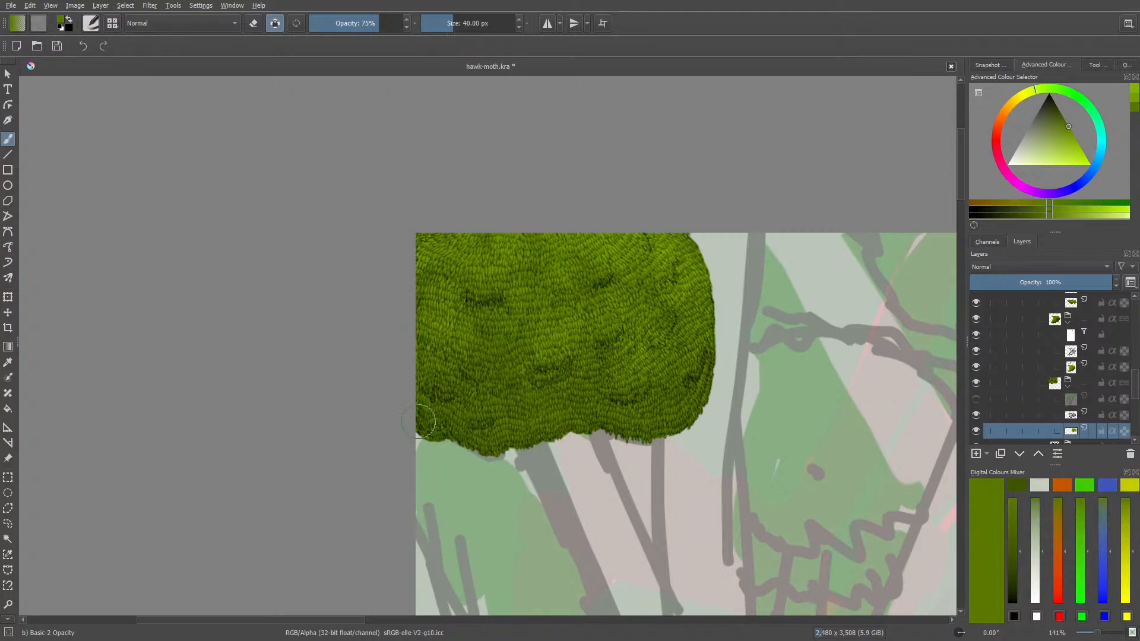
mouse_move(418, 422)
left_mouse_down()
mouse_move(432, 444)
mouse_move(434, 428)
mouse_move(450, 439)
mouse_move(471, 420)
mouse_move(502, 459)
mouse_move(546, 417)
mouse_move(564, 435)
mouse_move(599, 399)
mouse_move(614, 430)
mouse_move(648, 445)
mouse_move(698, 413)
mouse_move(705, 359)
left_mouse_up()
- Choose successively deeper olive greens and brush the shadow areas of the upper-left foliage clump
right_click(451, 461)
left_click(436, 458)
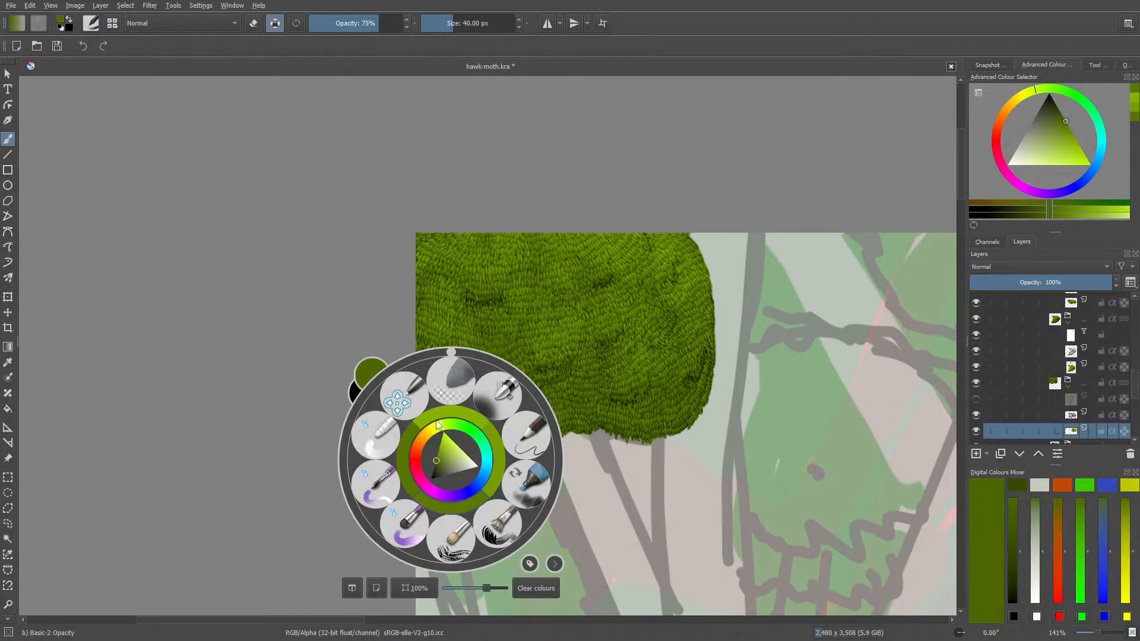
right_click(445, 378)
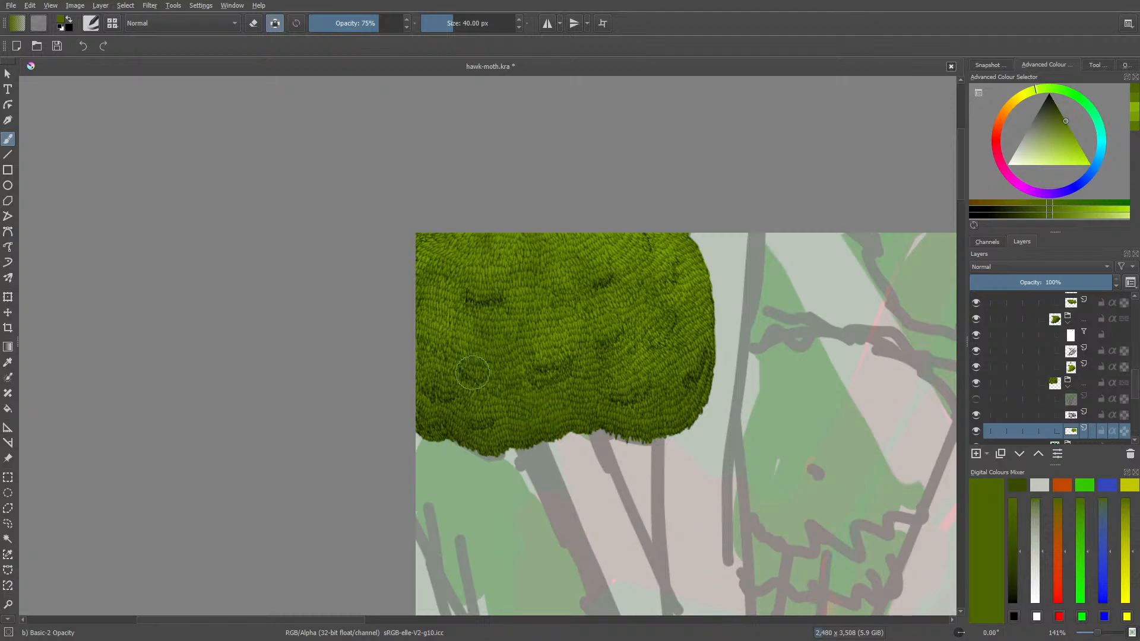
right_click(462, 414)
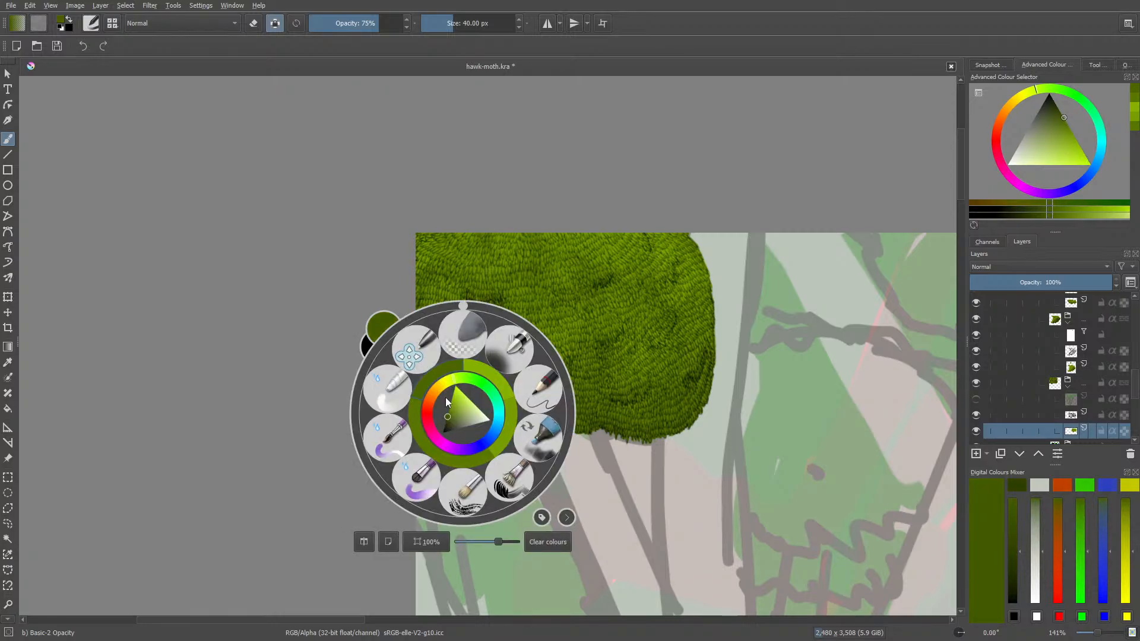
right_click(445, 398)
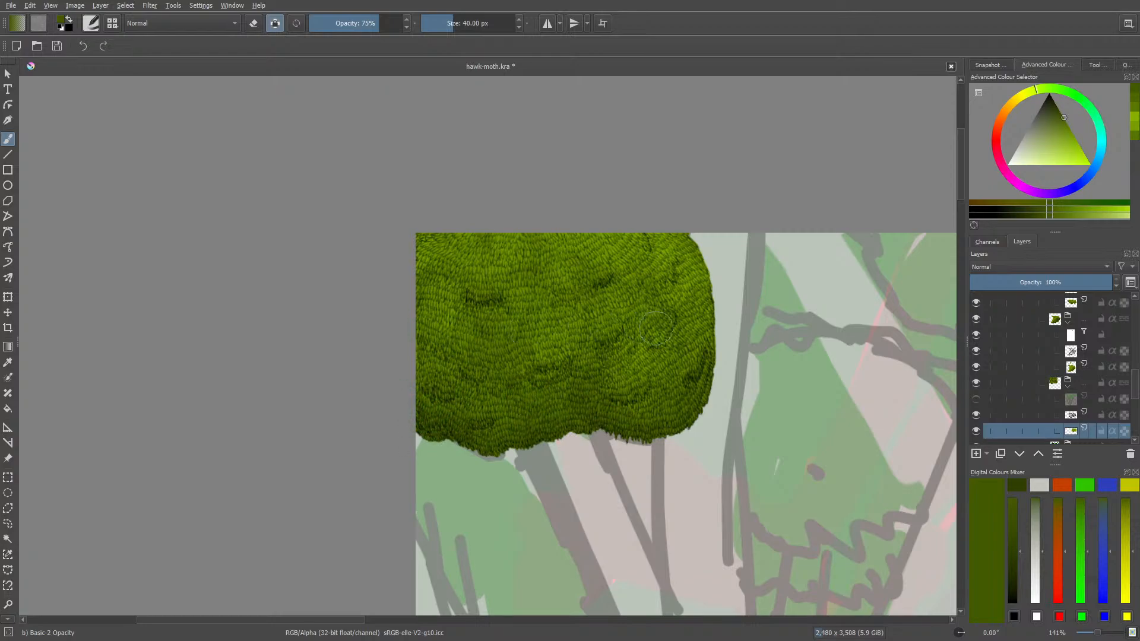
- Switch to the Blender Basic brush preset
right_click(416, 537)
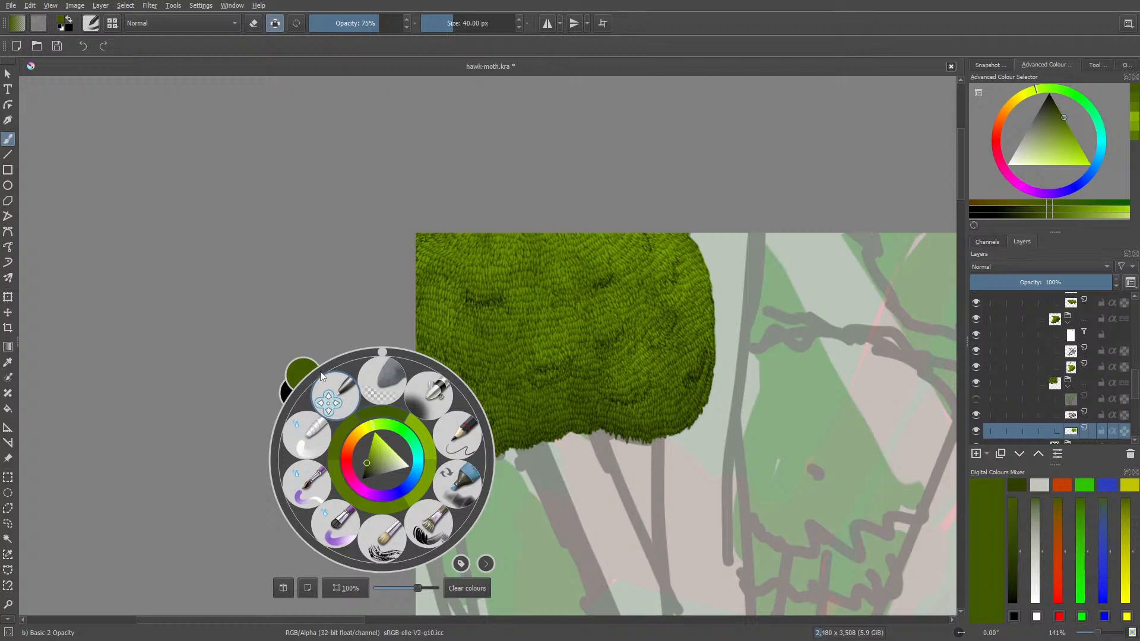
left_click(313, 436)
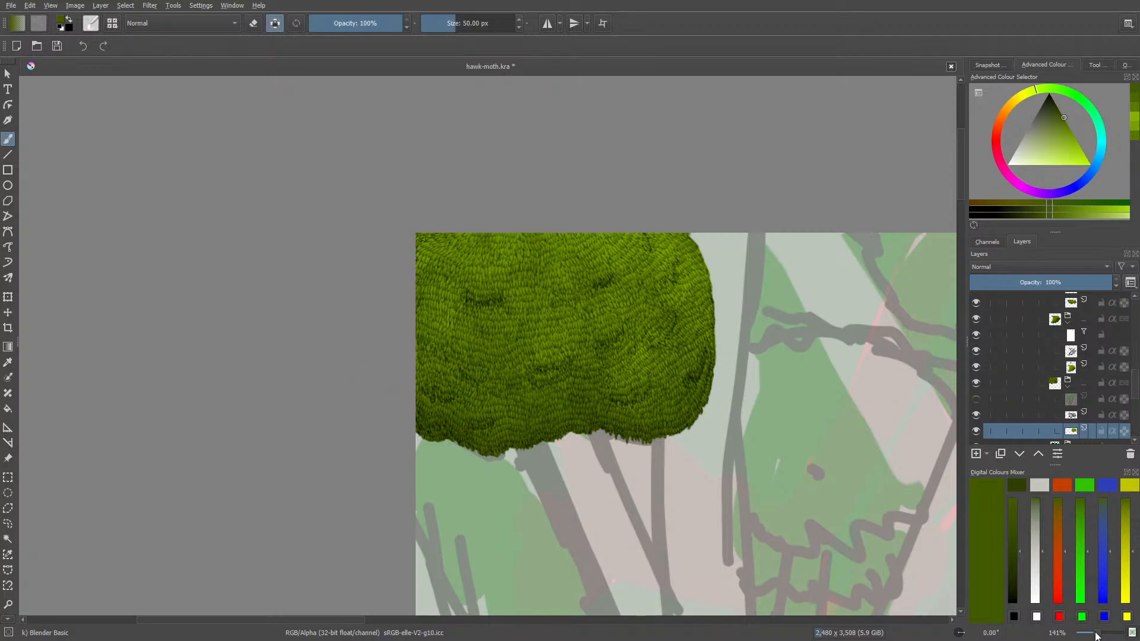
mouse_move(1096, 633)
left_mouse_down()
mouse_move(1082, 635)
mouse_move(1091, 637)
left_mouse_up()
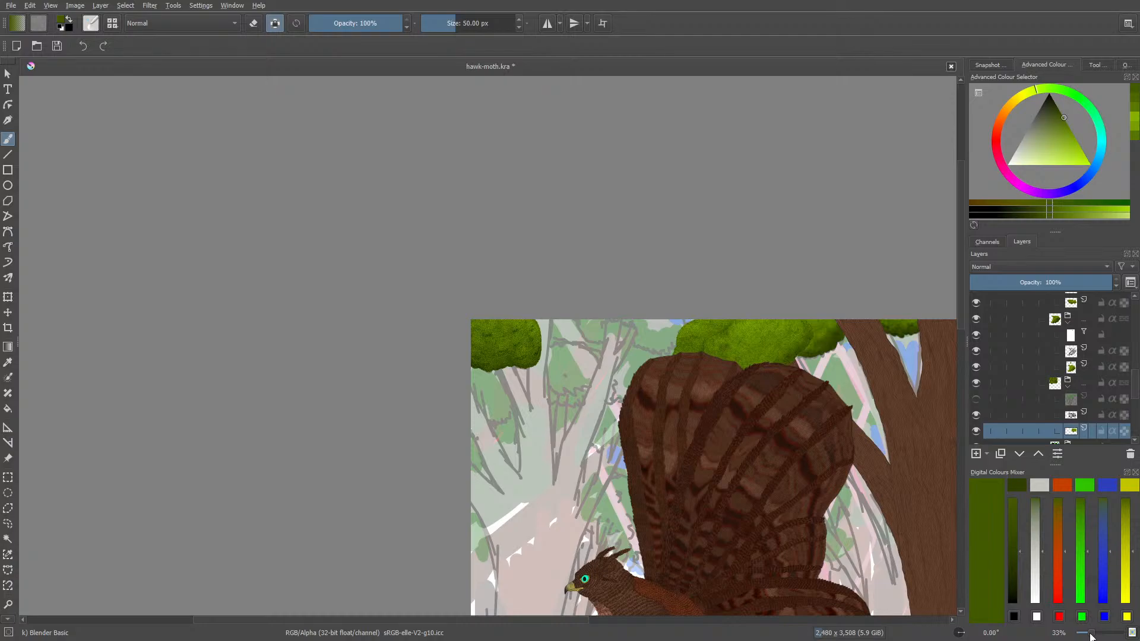
left_click_drag(1091, 637, 1092, 636)
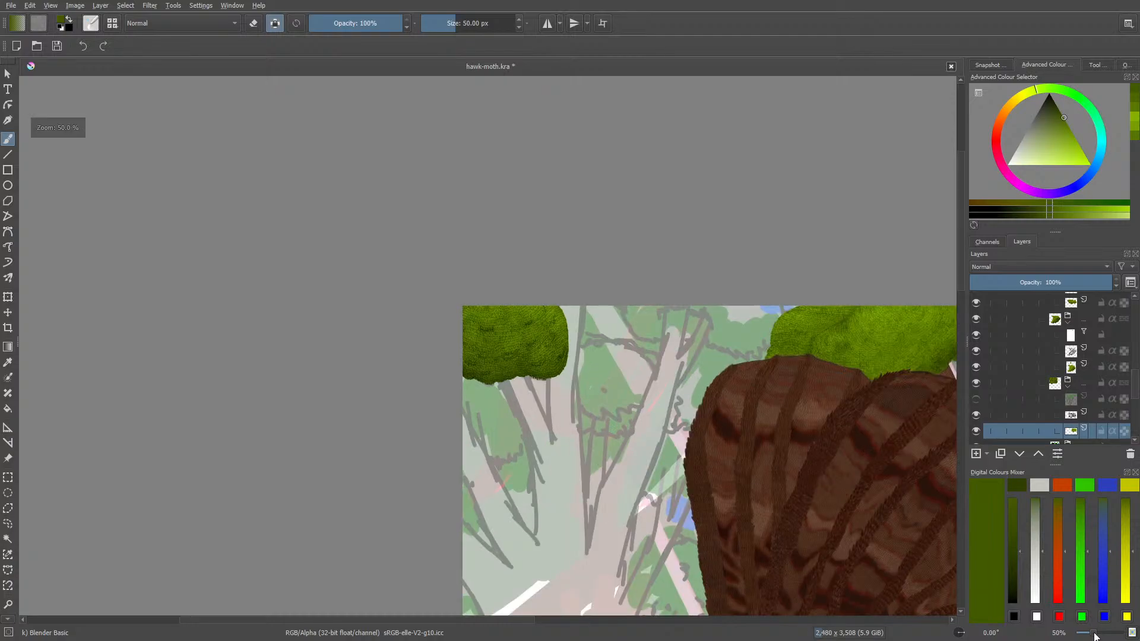
- Choose a bright yellow-green, return to the Basic-2 Opacity brush at 75% opacity and highlight the upper-left foliage clump
right_click(380, 346)
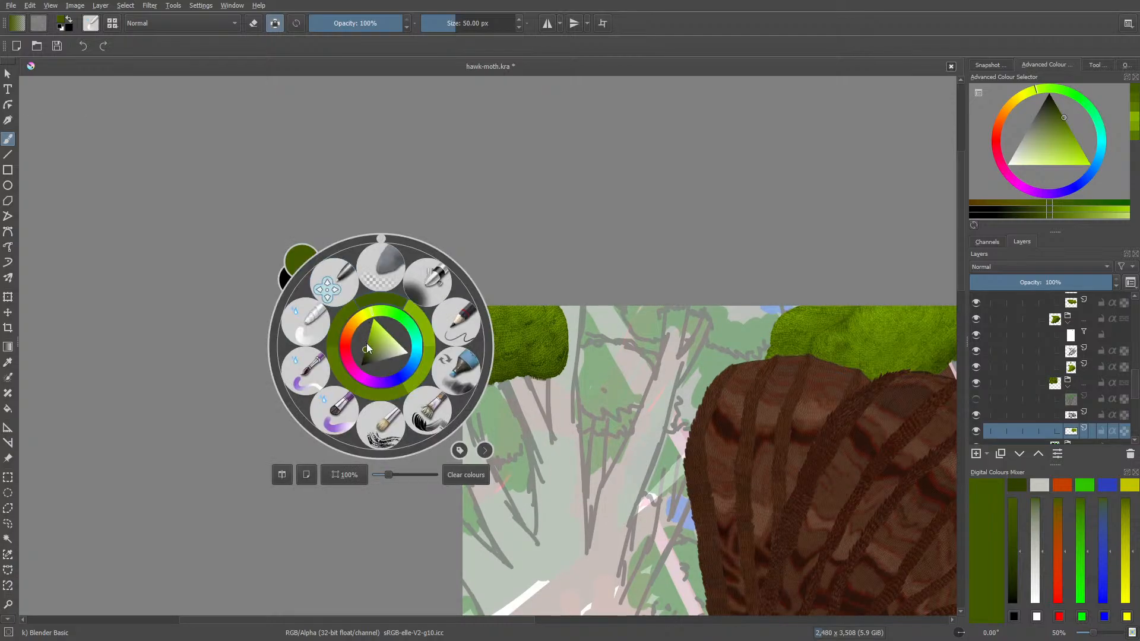
left_click_drag(367, 343, 368, 331)
left_click(330, 283)
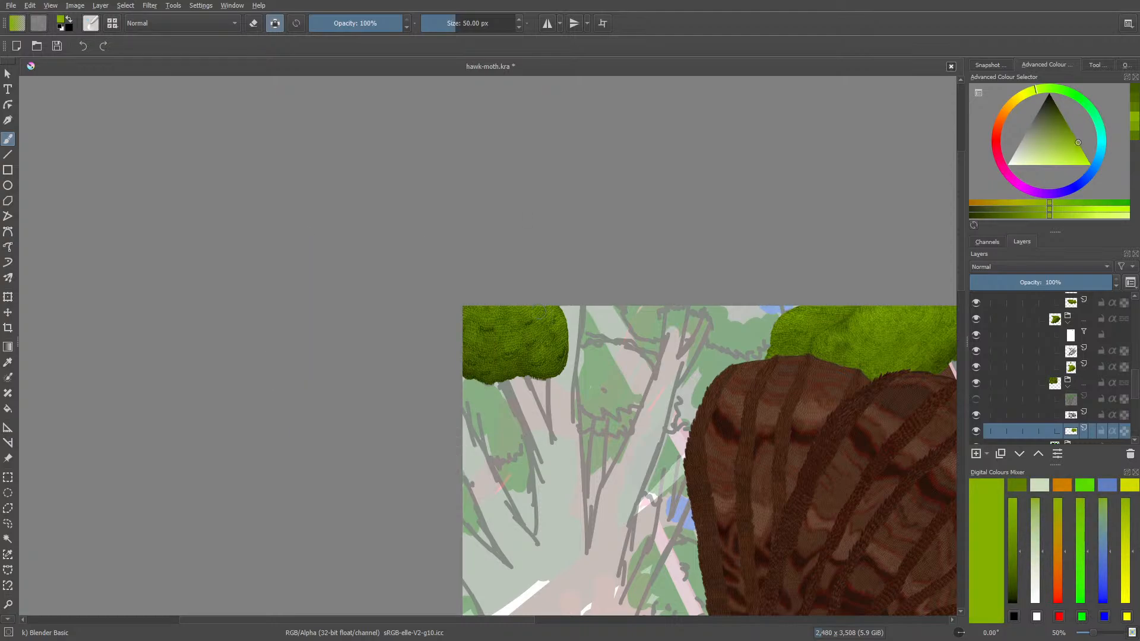
left_click(94, 23)
left_click(167, 153)
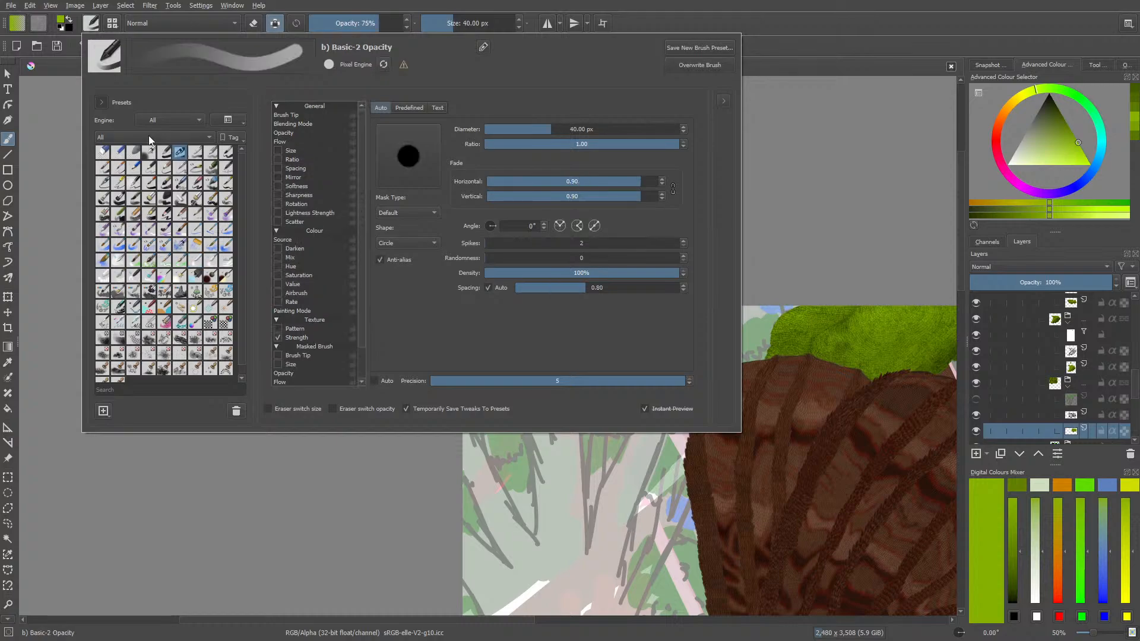
right_click(91, 145)
left_click(91, 146)
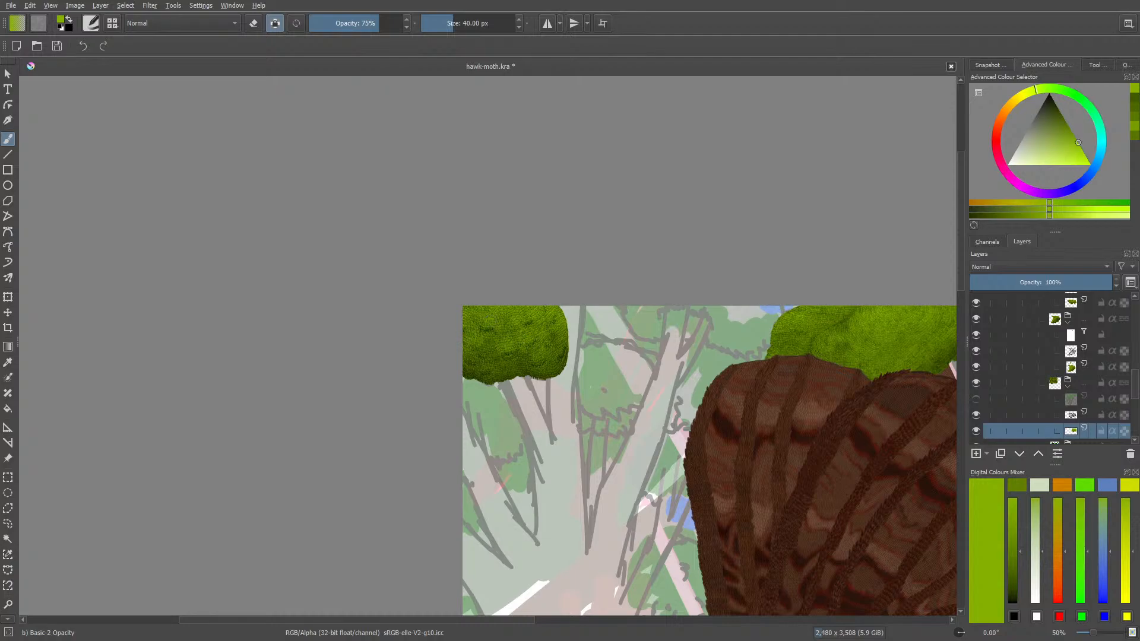
- Switch to the 50 px Blender Basic brush preset to blend the shading of the upper-left foliage clump
right_click(457, 336)
left_click(382, 318)
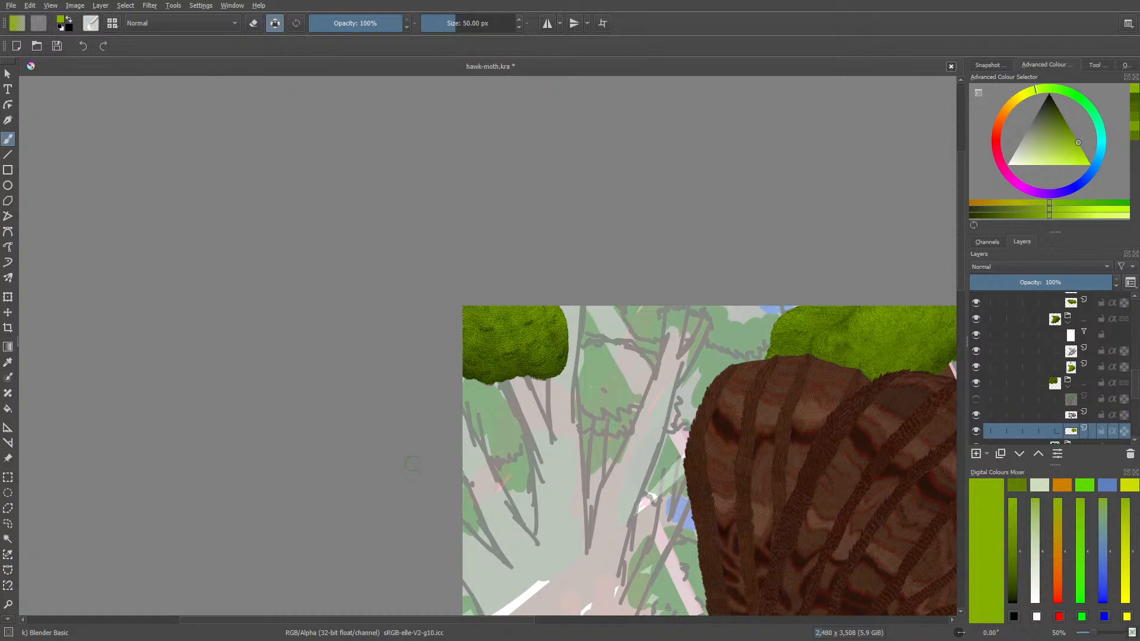
left_click(1069, 415)
right_click(1063, 423)
mouse_move(975, 331)
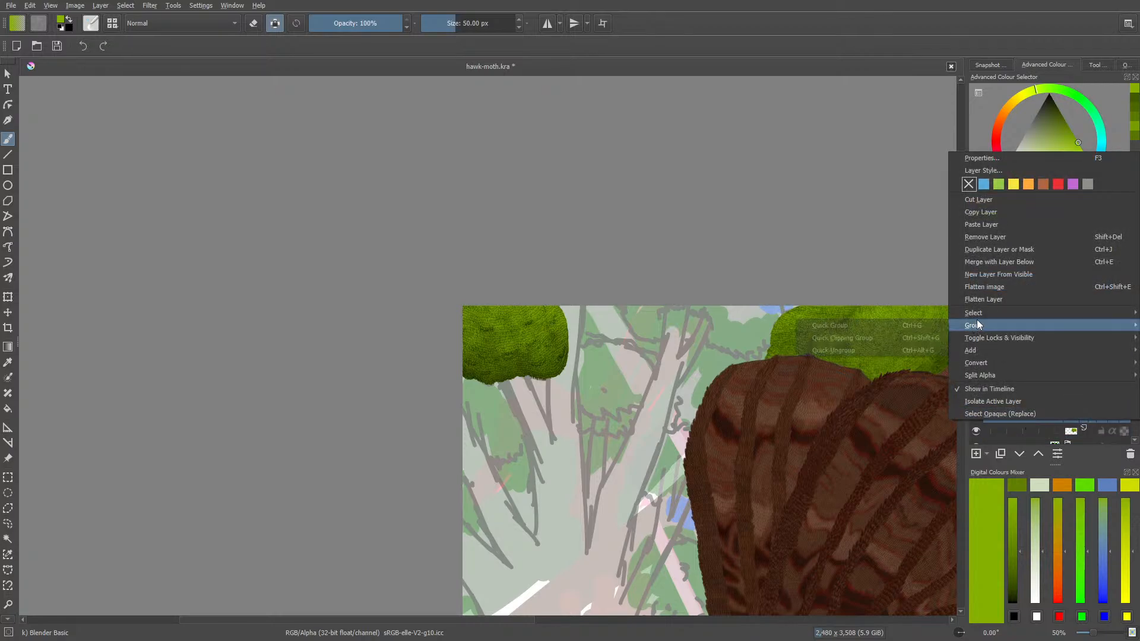
right_click(866, 166)
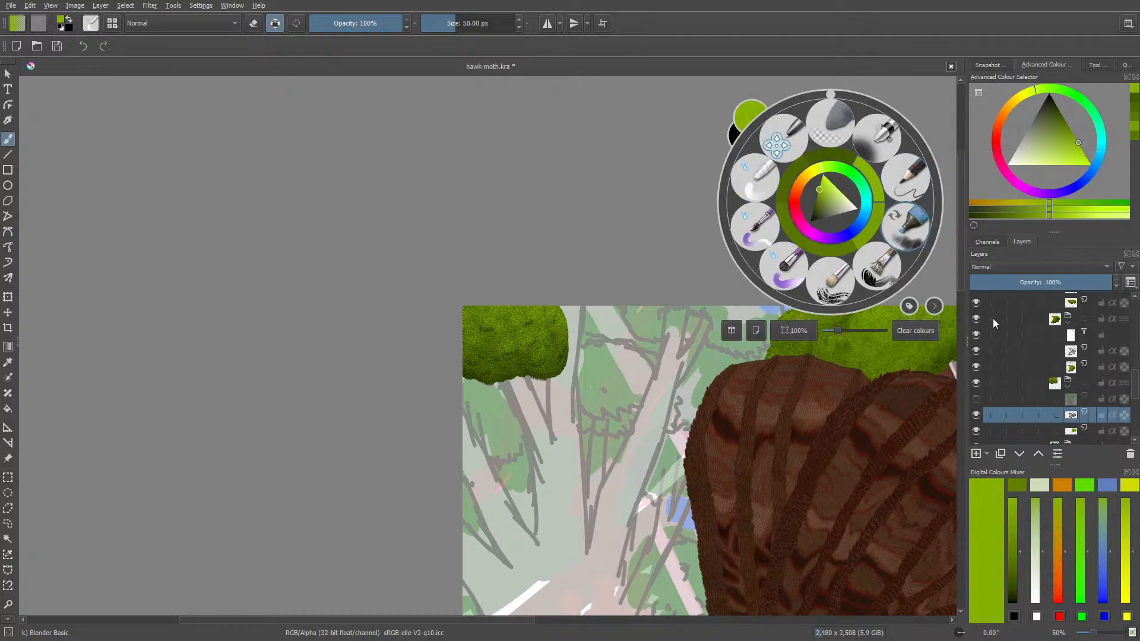
left_click(1055, 405)
right_click(1055, 405)
left_click(1069, 428)
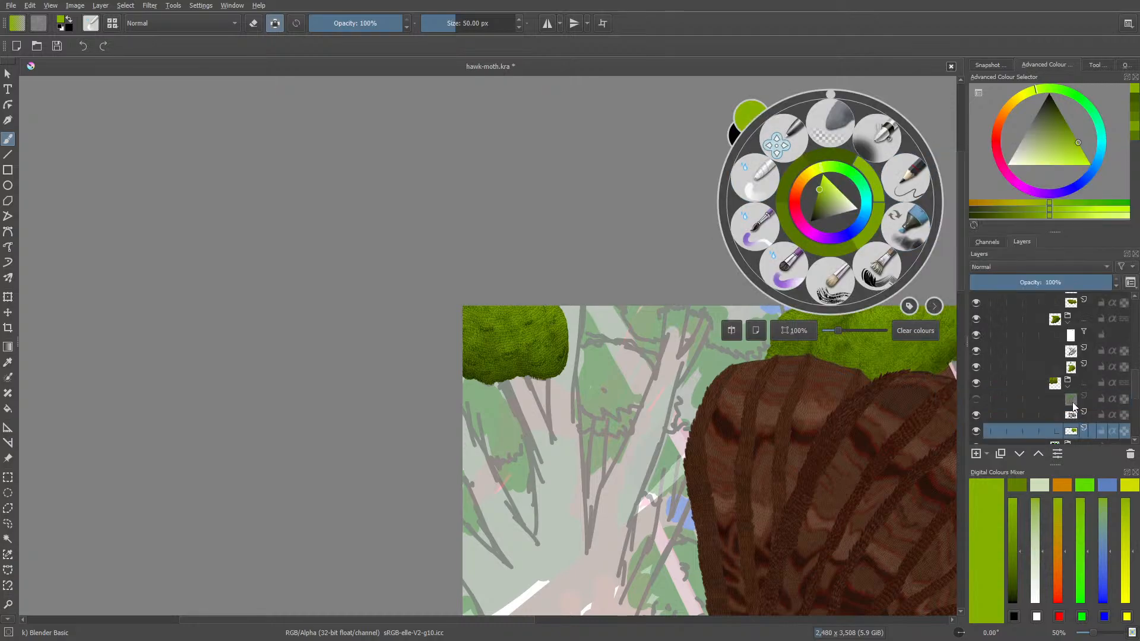
- Move the hidden grey layer out of the upper-left foliage group and place it directly beneath that group
left_click(1072, 404)
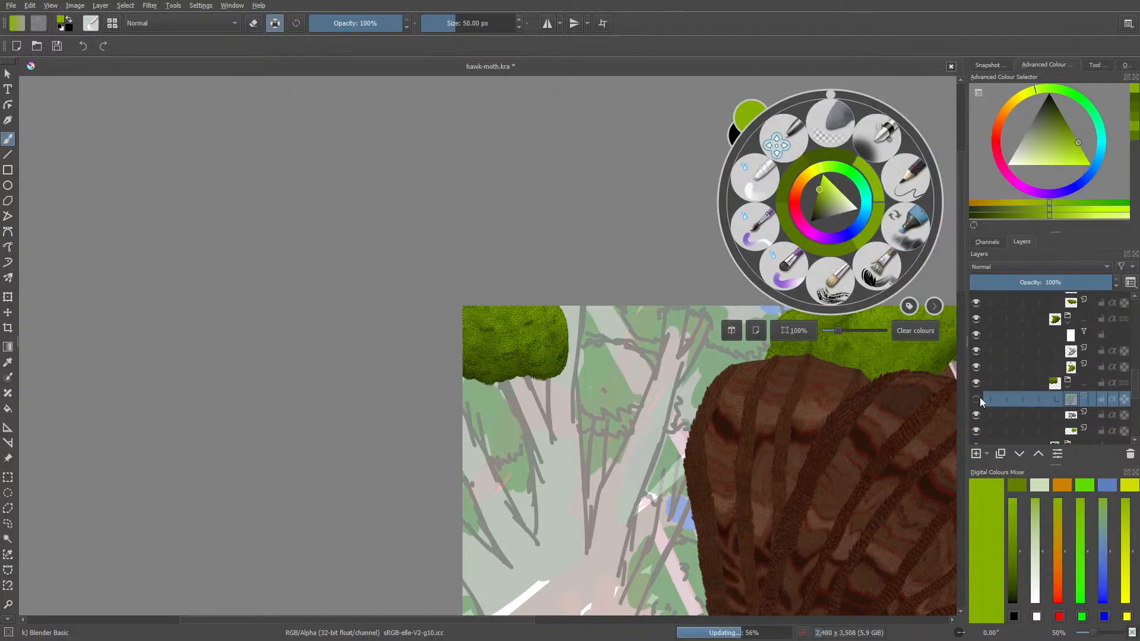
left_click(1038, 455)
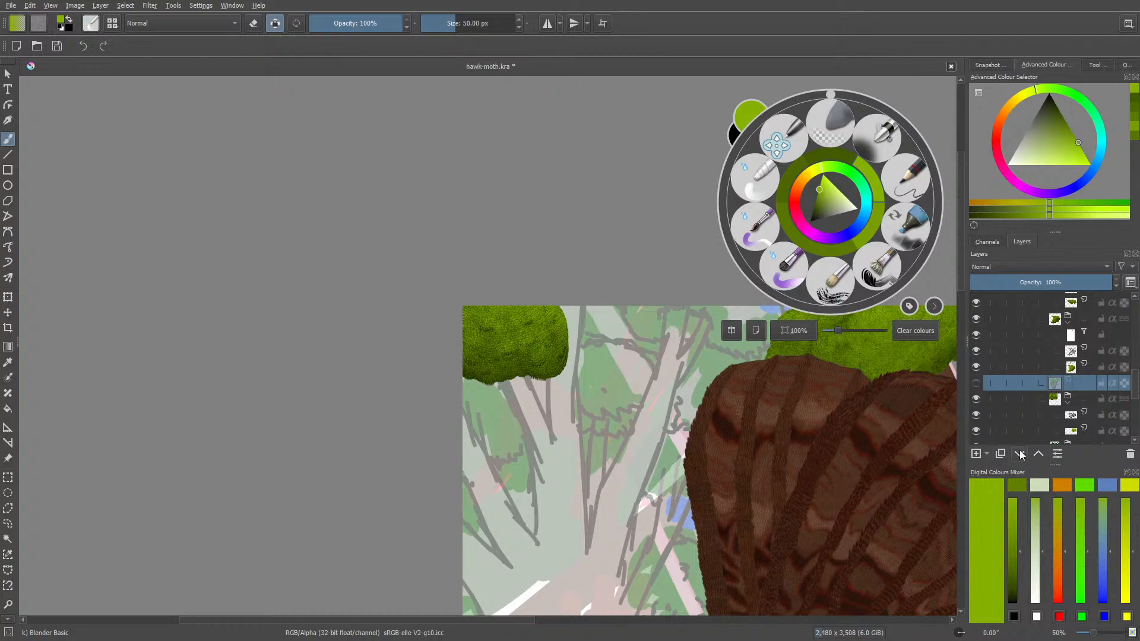
left_click(1019, 454)
left_click(1019, 455)
left_click(1020, 454)
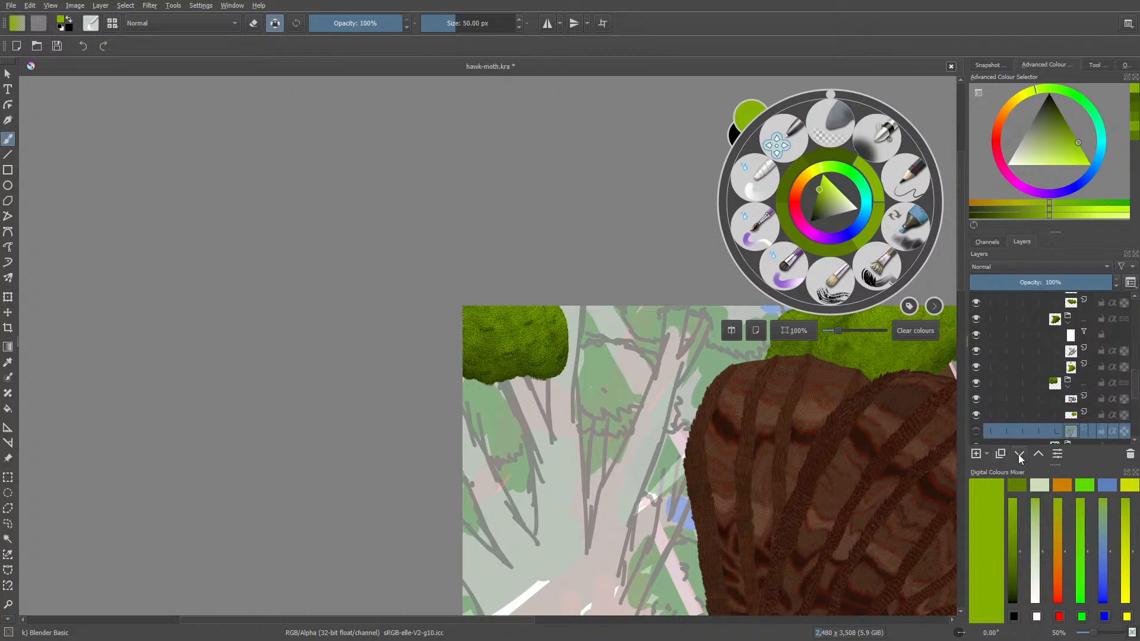
left_click(1019, 455)
- Add a Blur filter mask with 5 px horizontal and vertical radius to the upper-left foliage group
left_click(1072, 400)
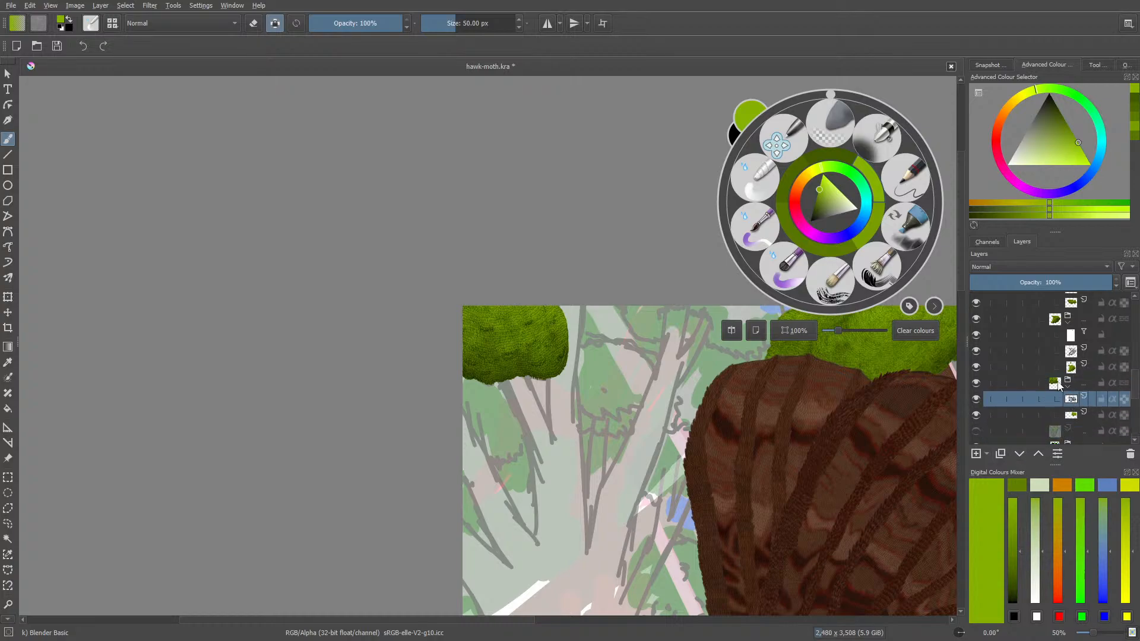
left_click(1072, 385)
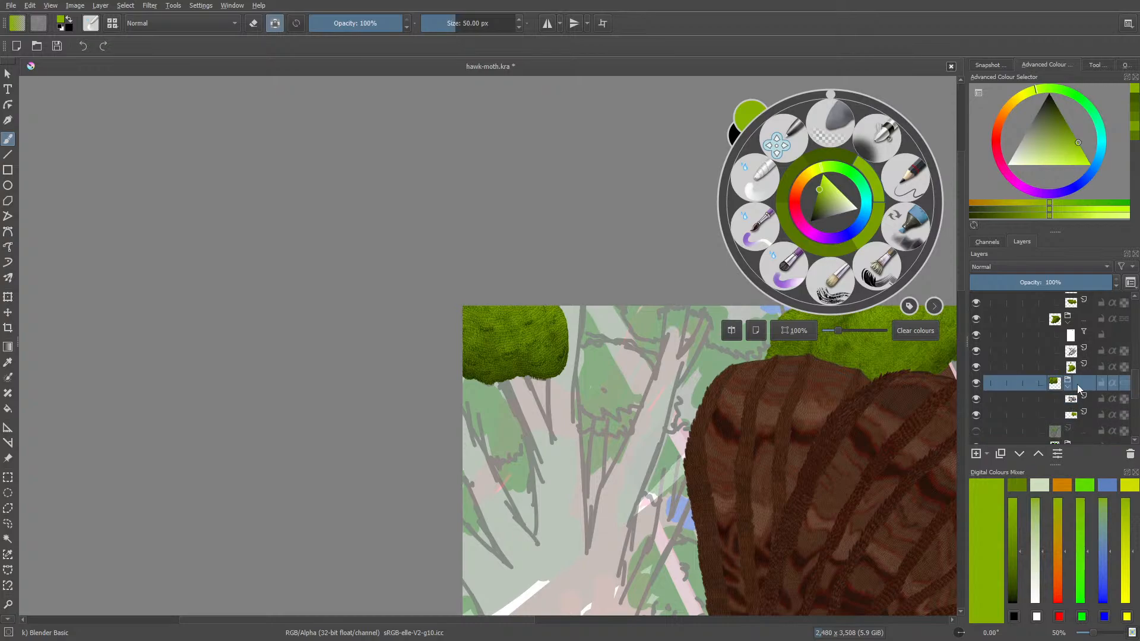
right_click(1076, 387)
mouse_move(974, 320)
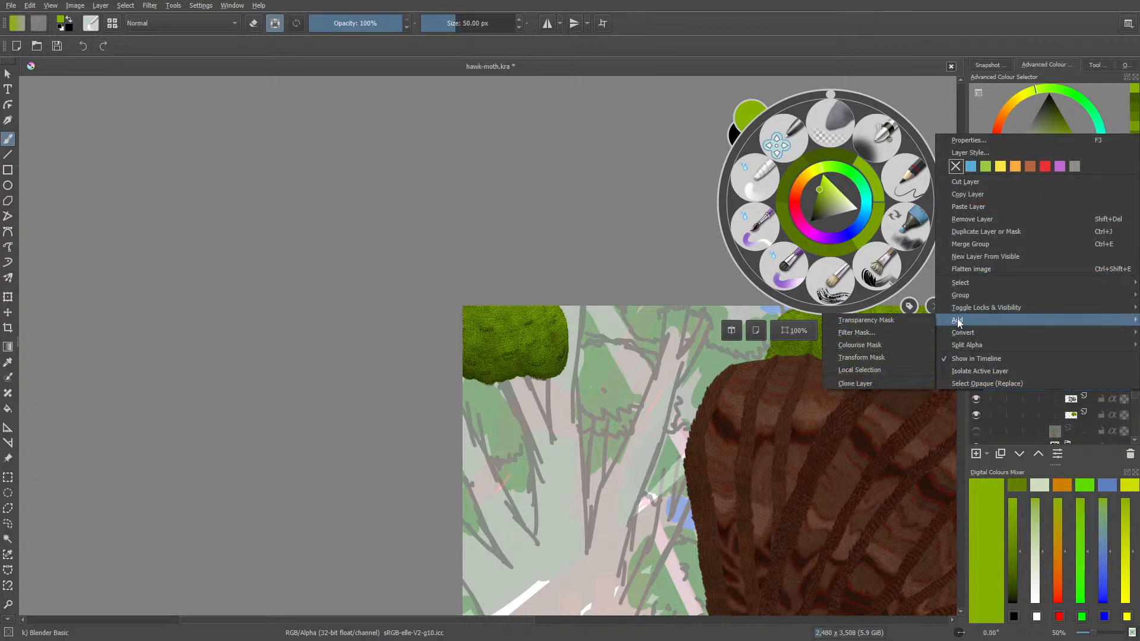
left_click(900, 331)
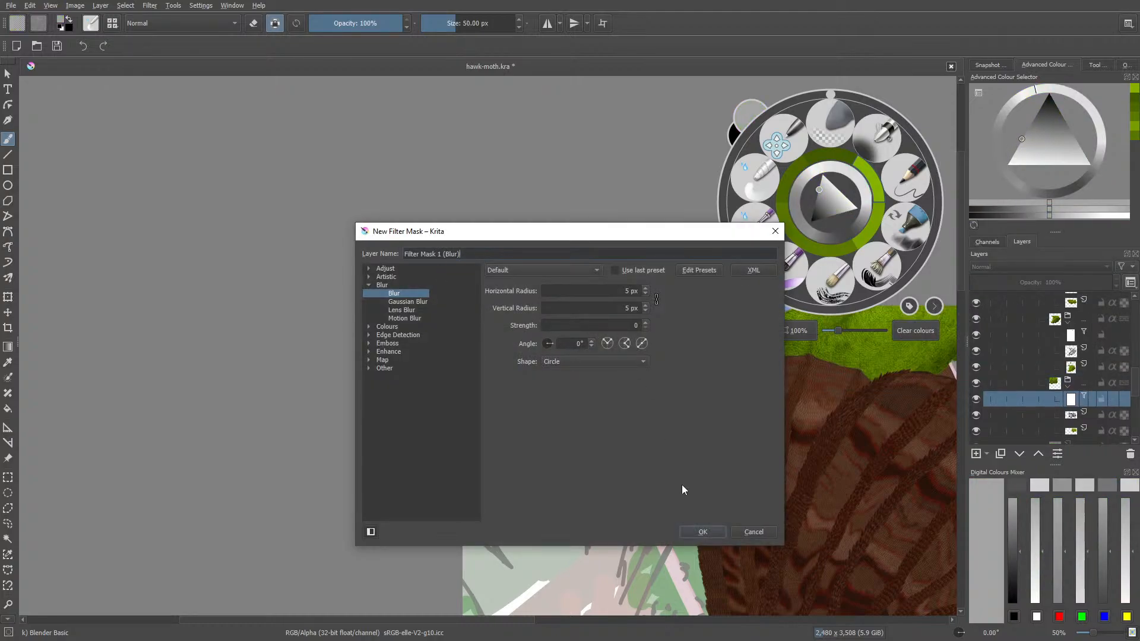
left_click(695, 532)
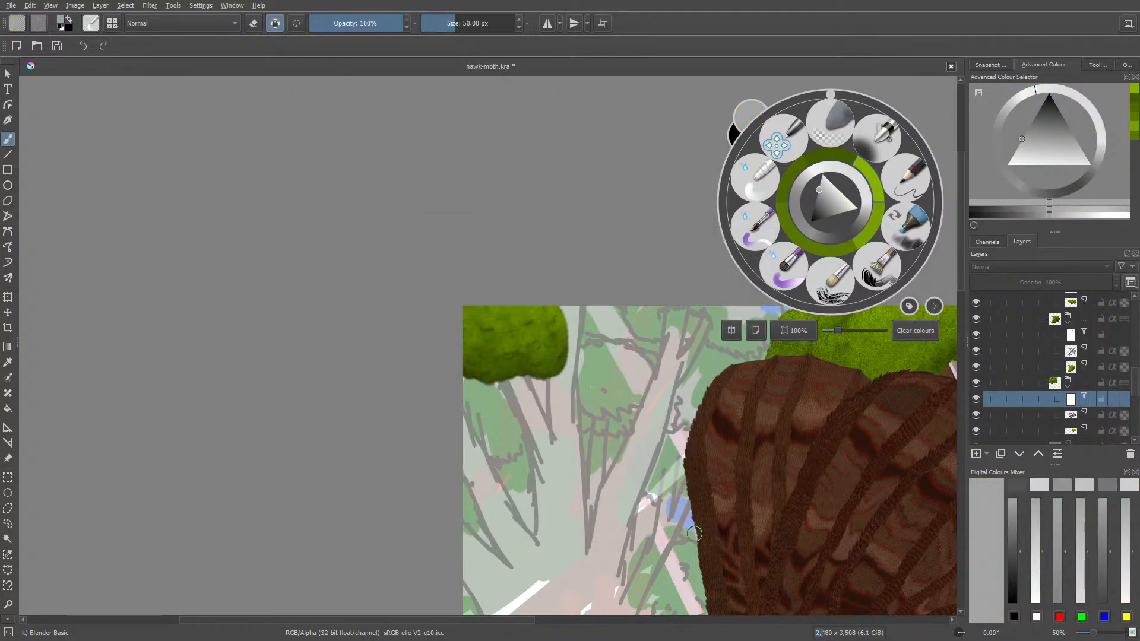
- Switch to the Eraser Soft preset at 43 px and erase parts of the blur mask over the upper-left foliage clump
key("e")
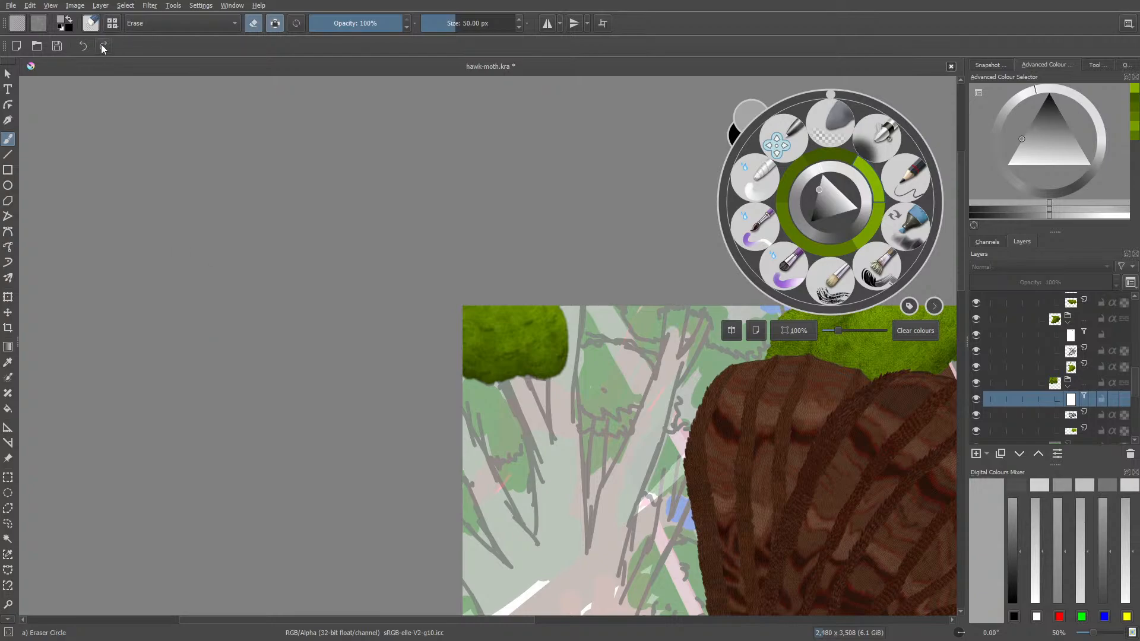
left_click(91, 23)
left_click(294, 516)
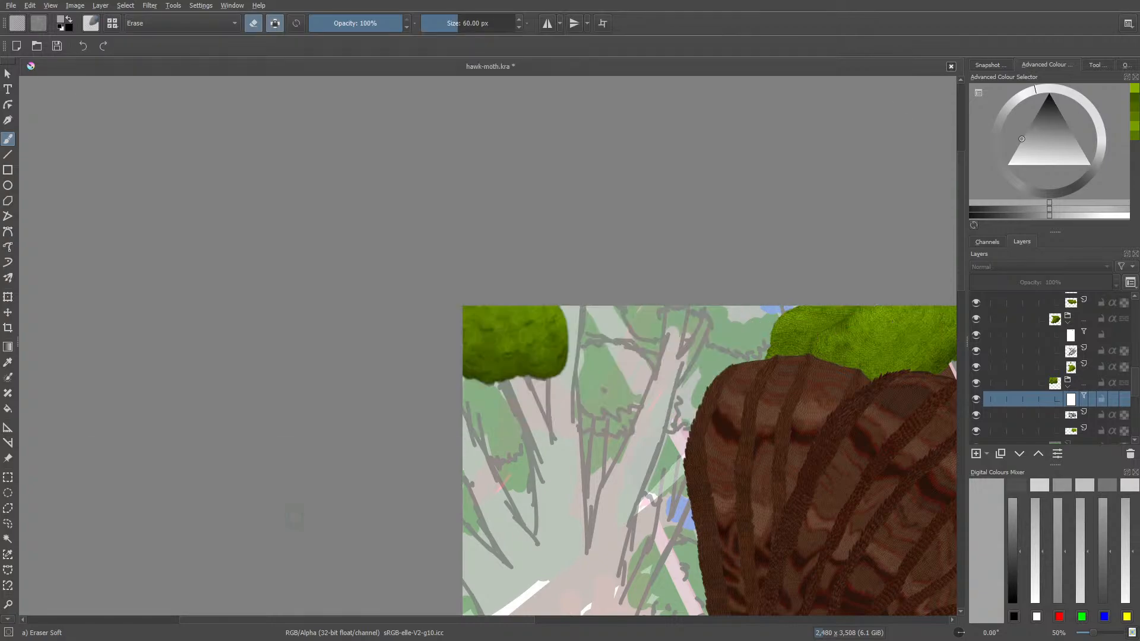
left_click(453, 23)
left_click_drag(1090, 635, 1099, 632)
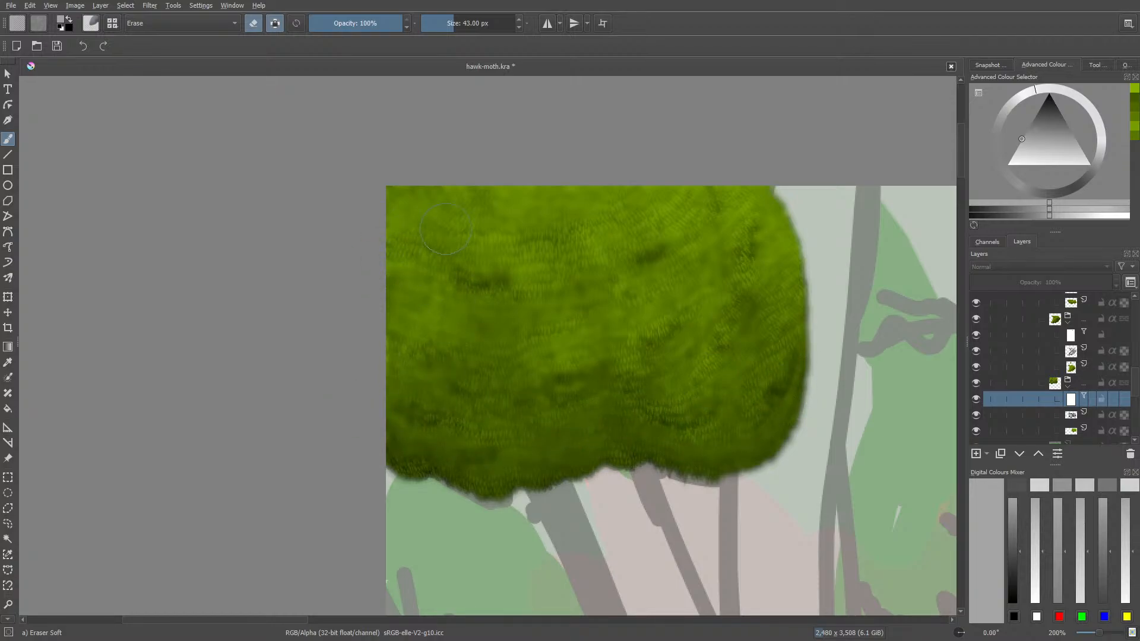
- Switch to the Blender Basic brush at 142.48 px and soften the erased areas of the blur mask
key("e")
right_click(463, 264)
left_click(426, 200)
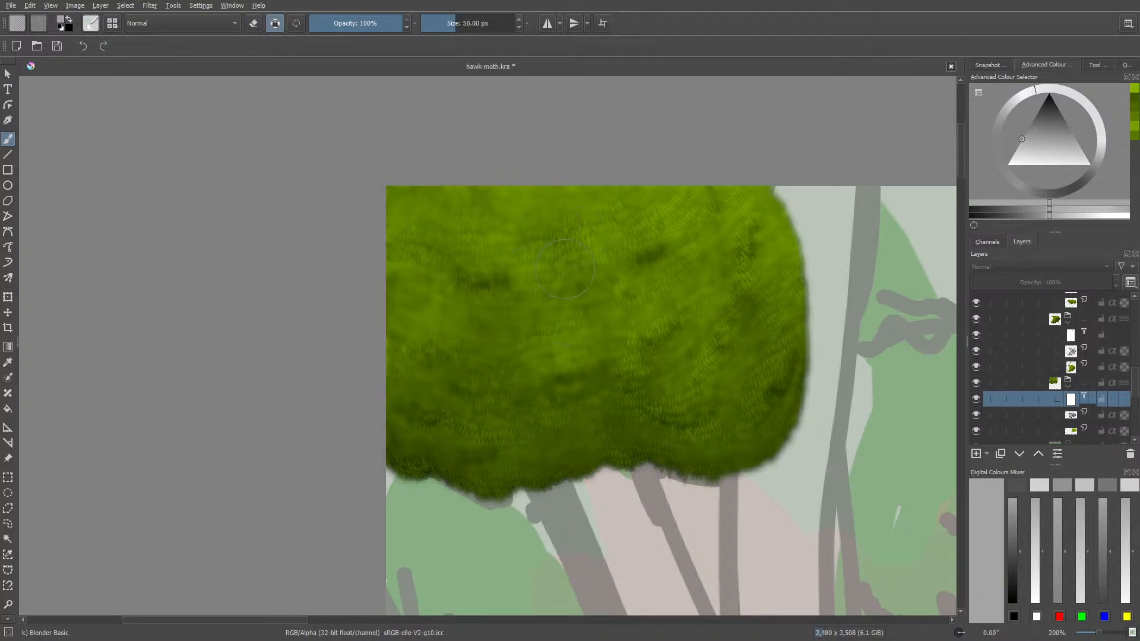
left_click_drag(455, 22, 470, 22)
right_click(317, 460)
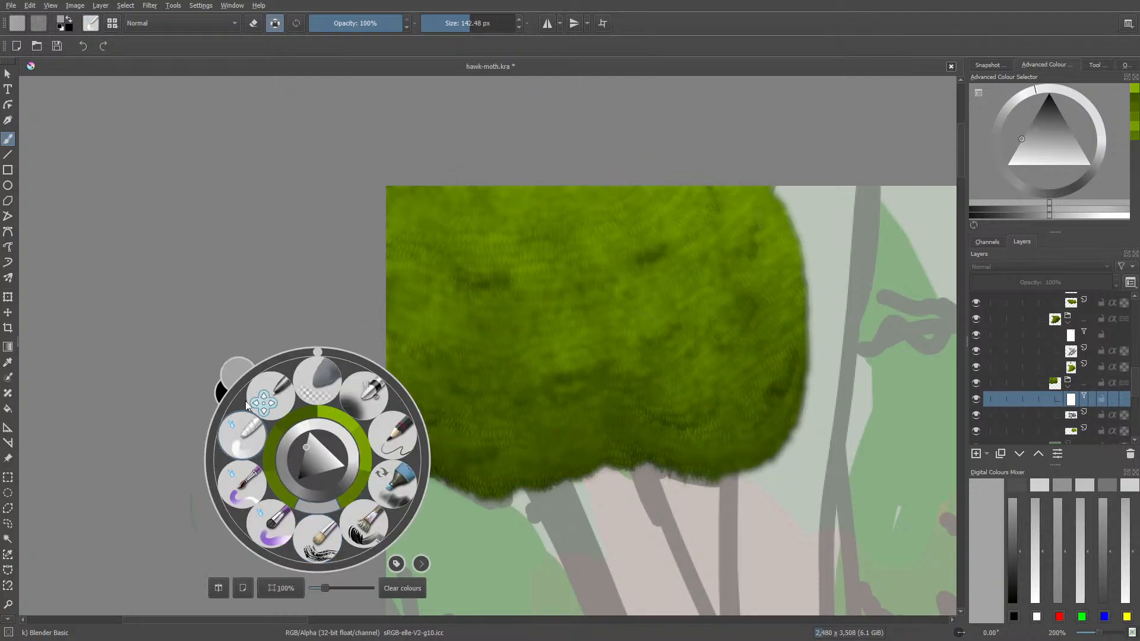
left_click(226, 409)
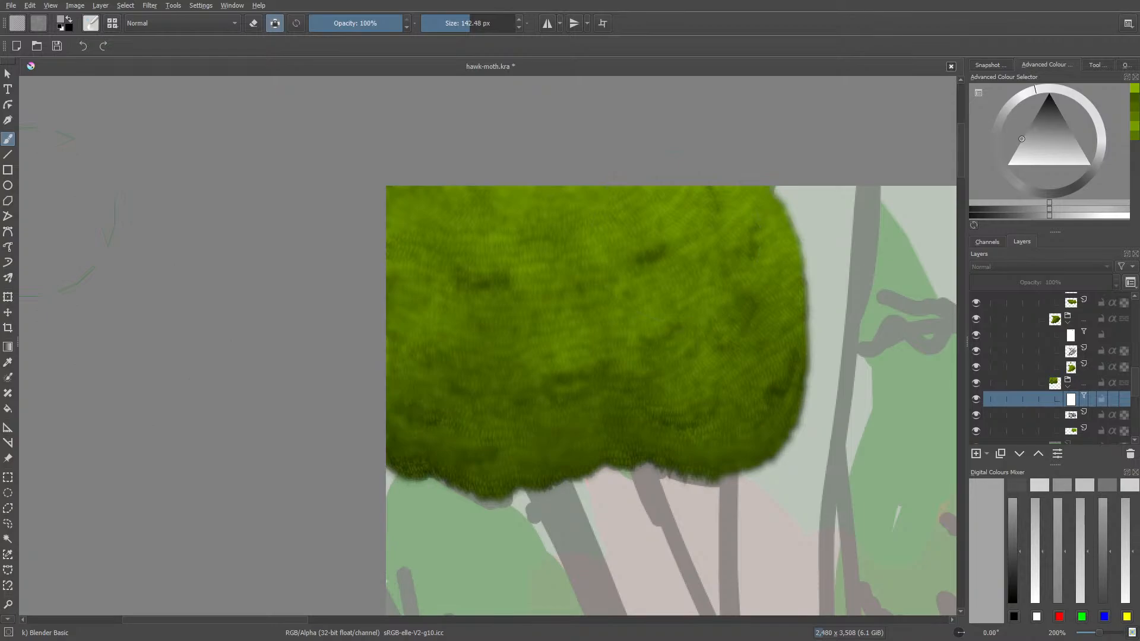
- Return to the 43 px Eraser Soft brush and erase the blur mask along the foliage clump's edges and sides
left_click(91, 23)
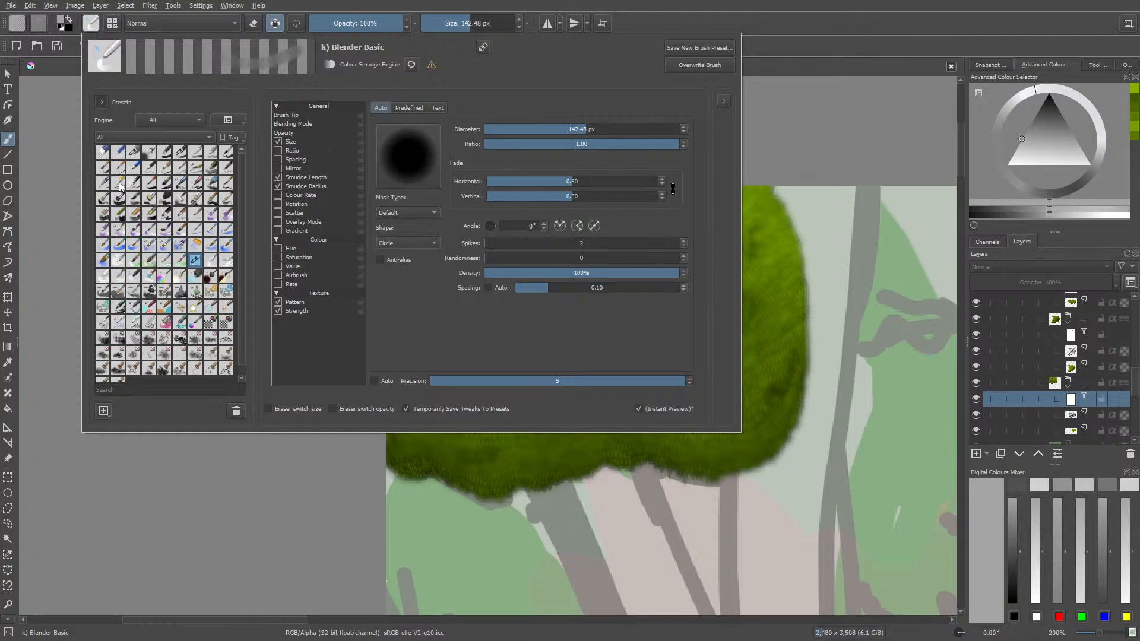
left_click(134, 153)
right_click(324, 578)
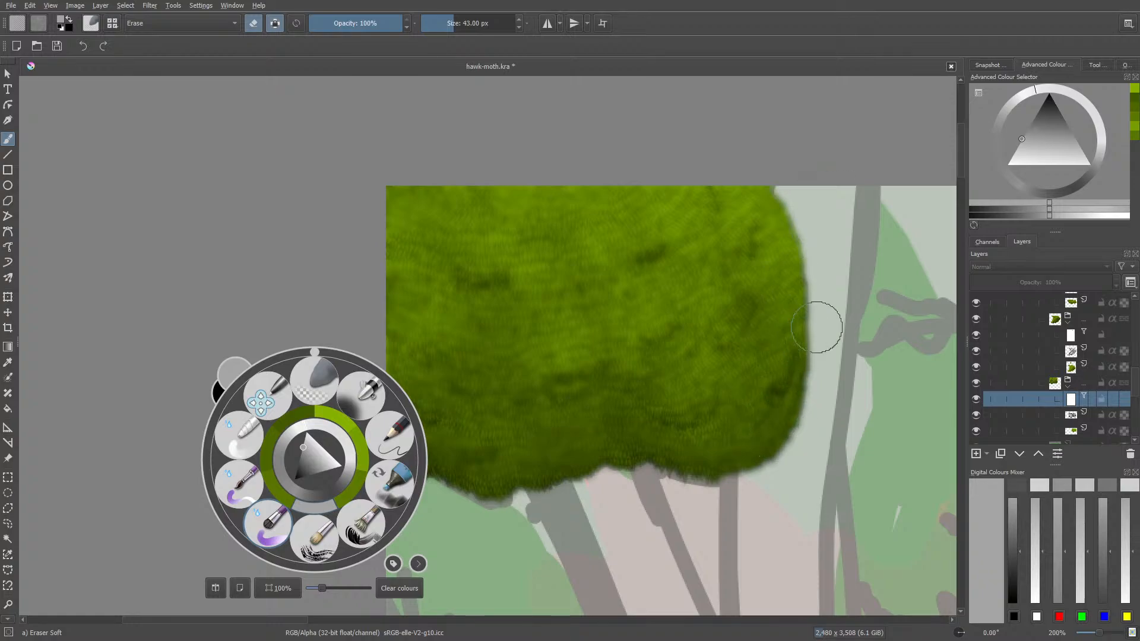
left_click(808, 235)
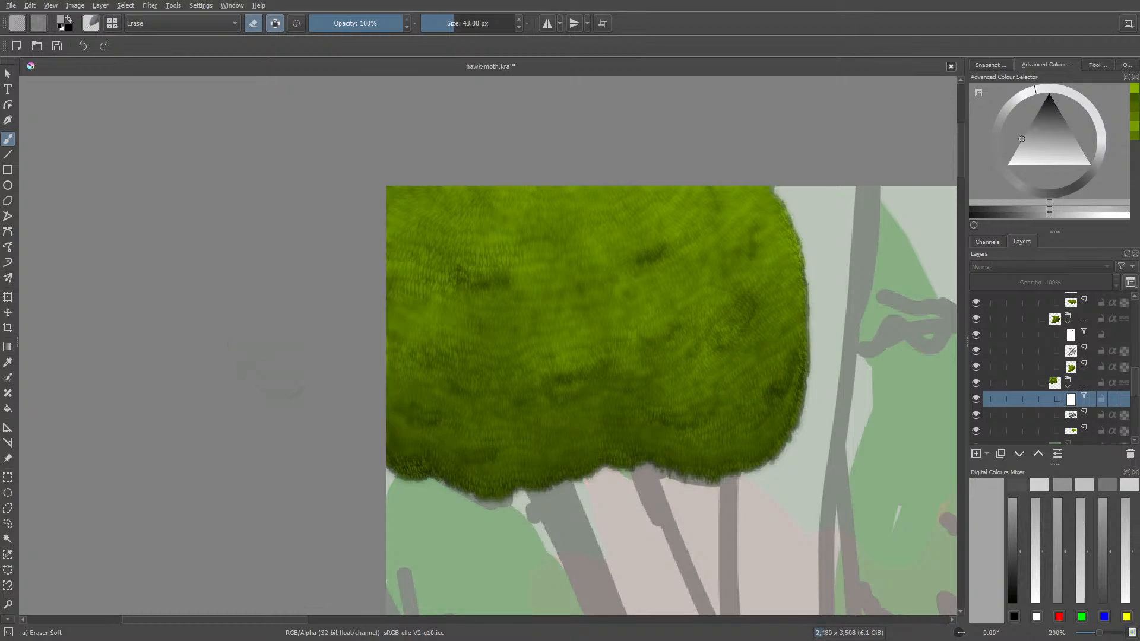
right_click(376, 352)
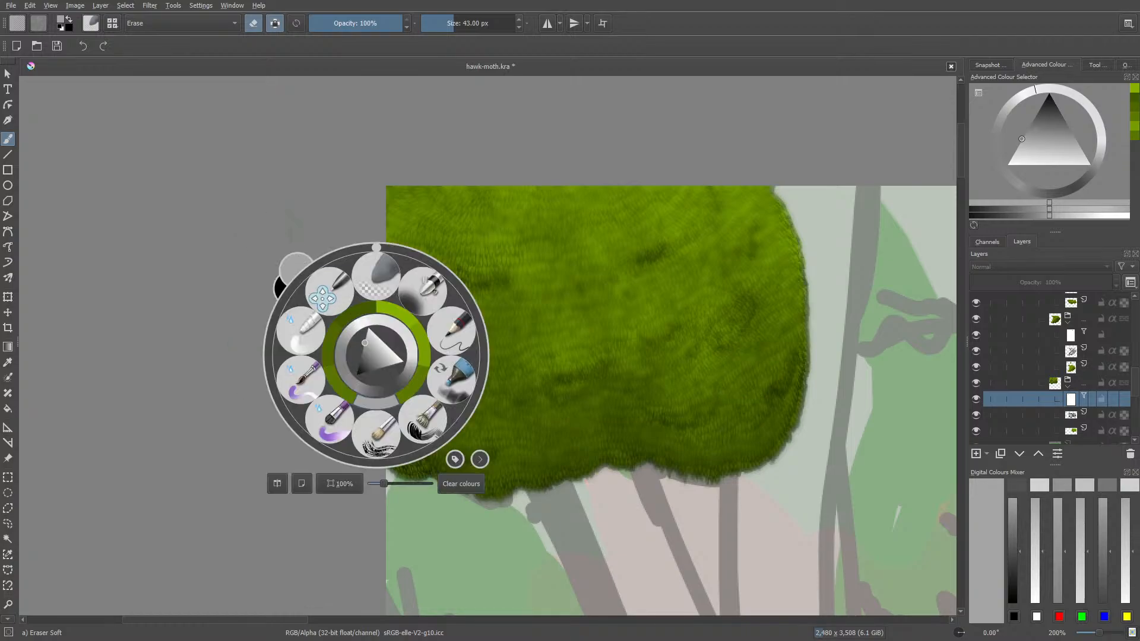
right_click(399, 343)
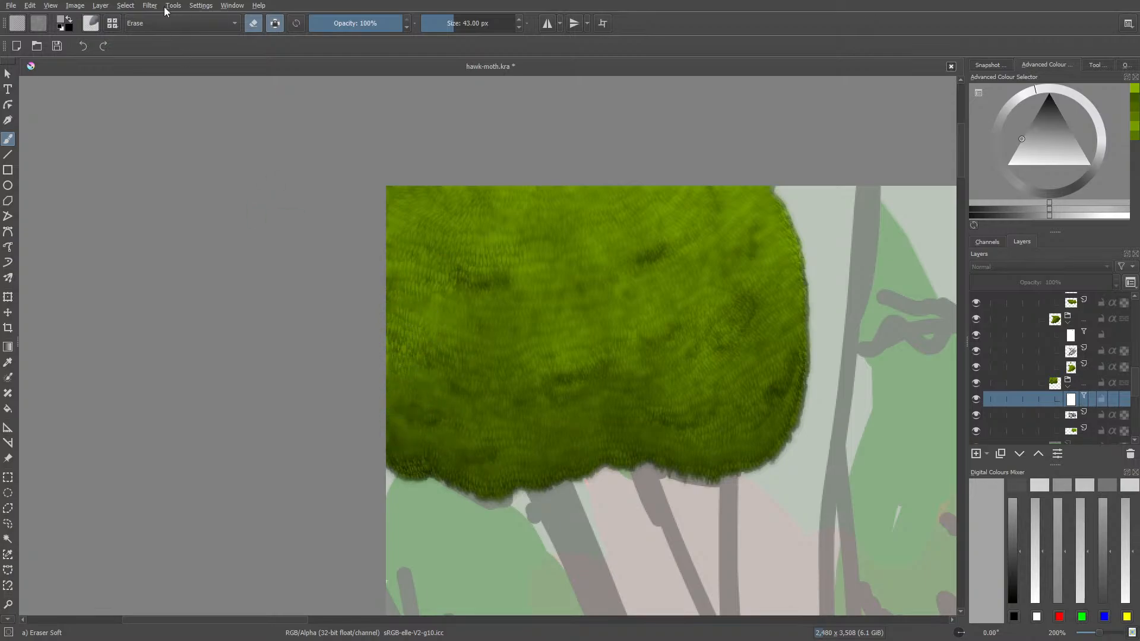
- Return to the 142.48 px Blender Basic brush and smooth the blur mask's transitions across the foliage clump
left_click(90, 23)
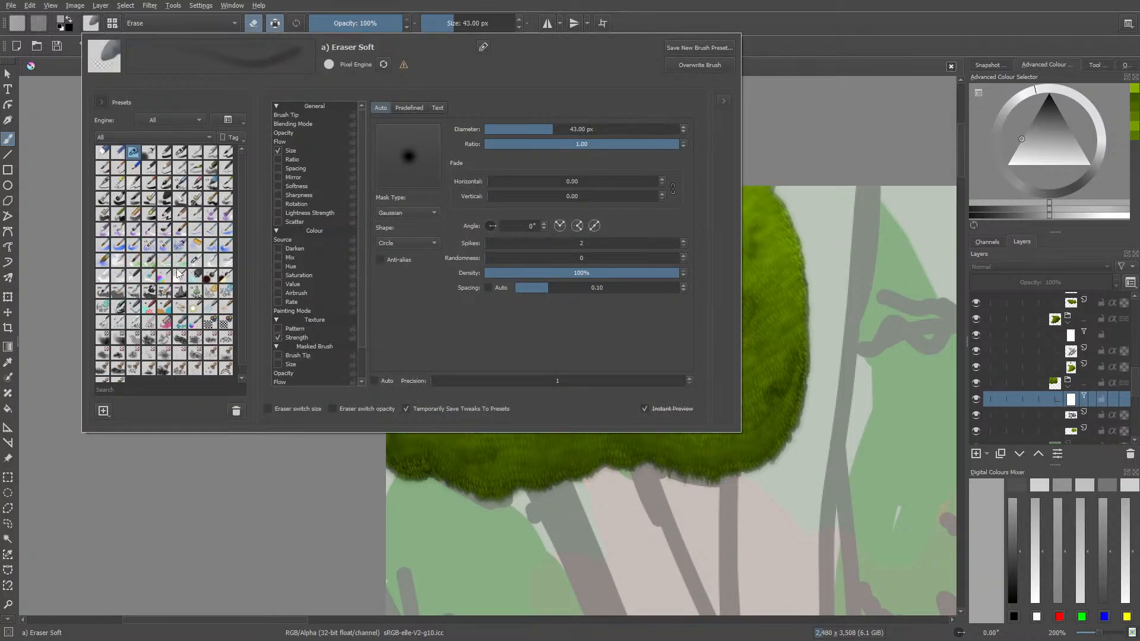
left_click(196, 262)
right_click(498, 461)
left_click(610, 505)
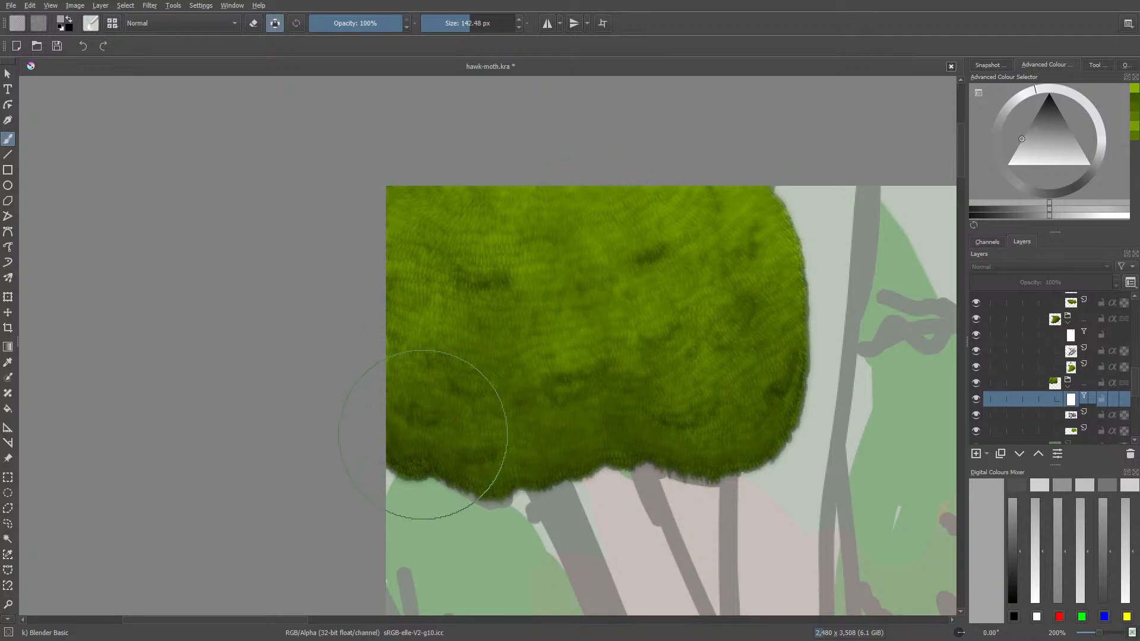
left_click_drag(1100, 633, 1099, 636)
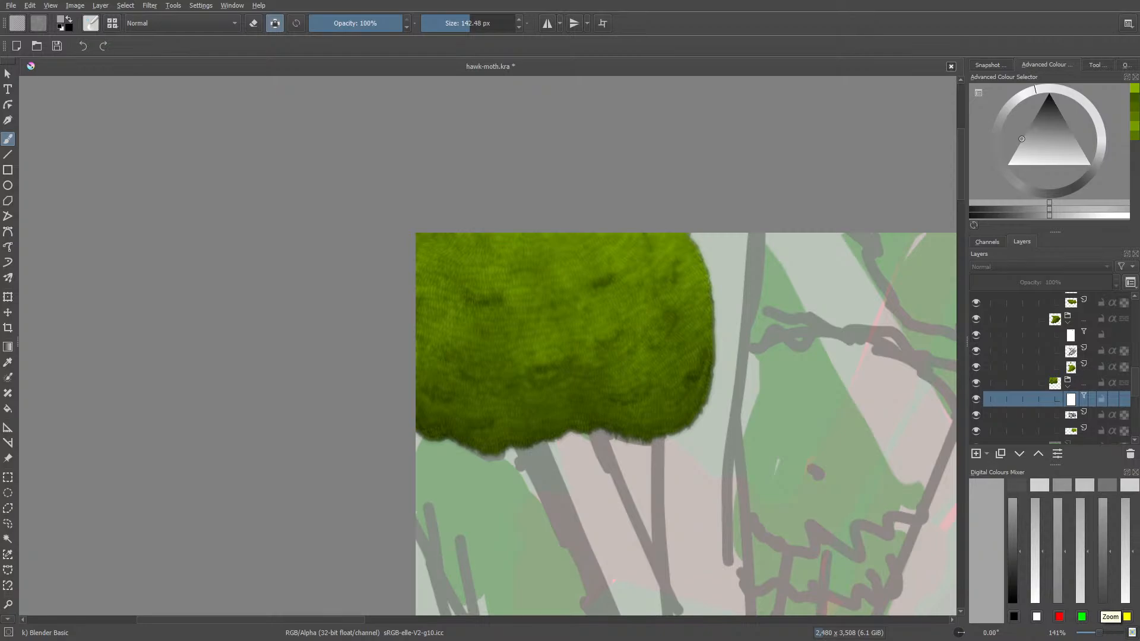
- Erase more of the blur mask with Eraser Soft to sharpen the leaf texture, and blend the result with Blender Basic
key("e")
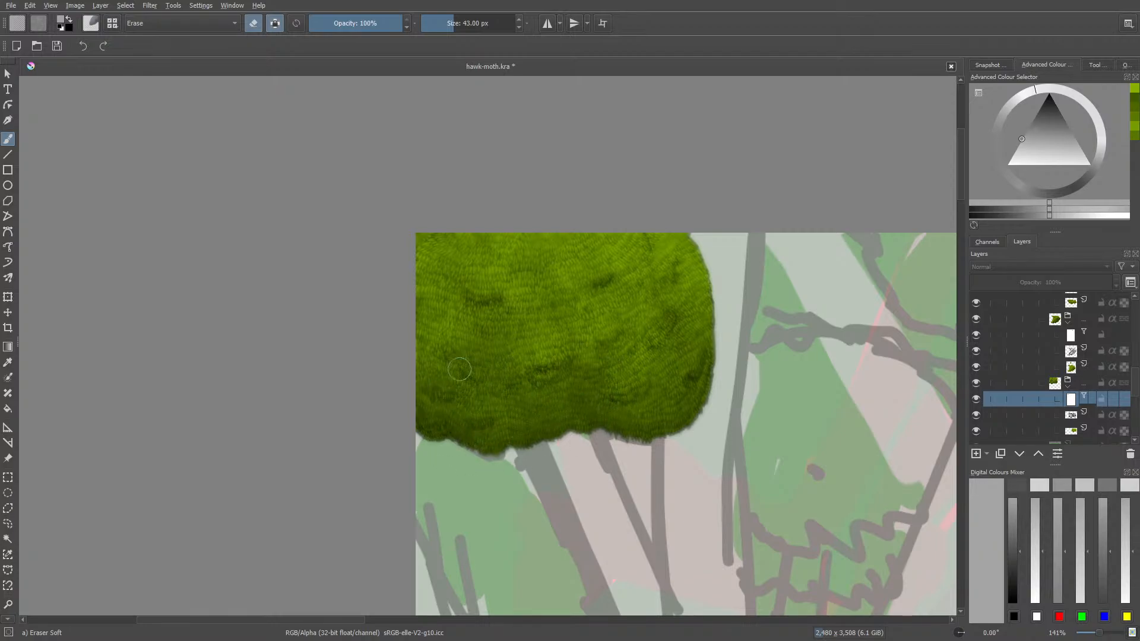
middle_click(361, 352)
key("slash")
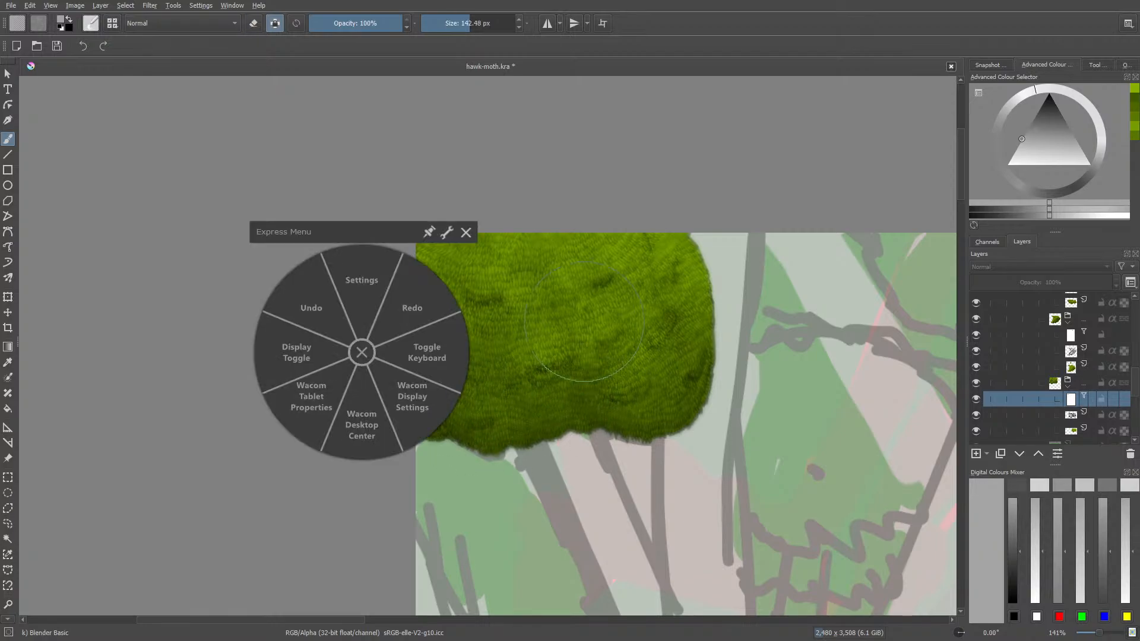
left_click_drag(618, 291, 627, 316)
left_click(356, 354)
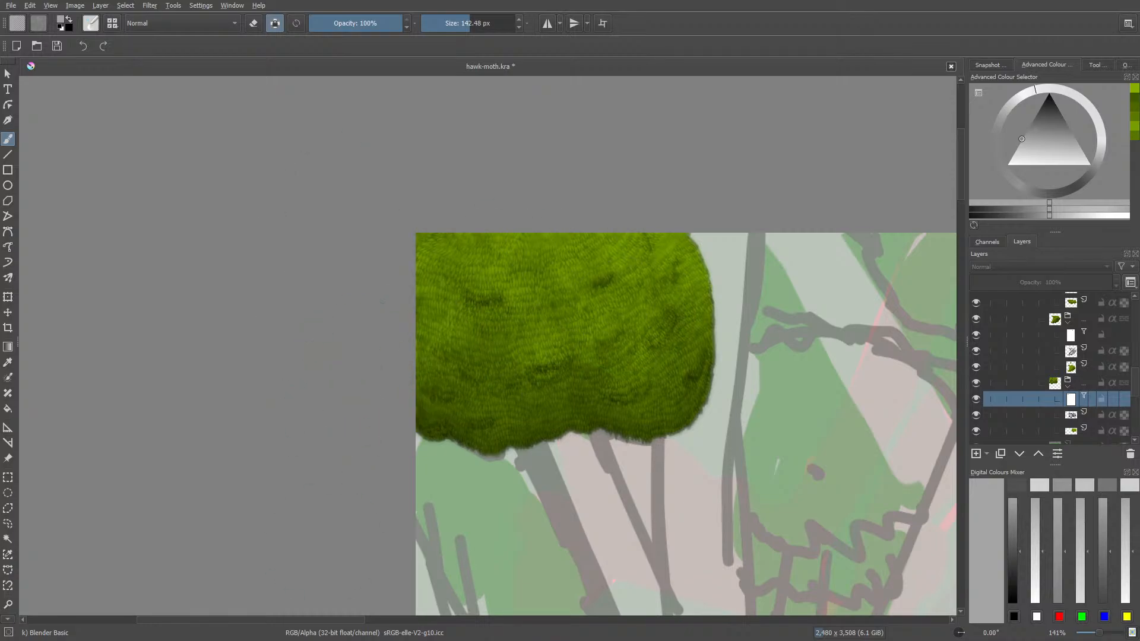
scroll(1098, 636, "up", 2)
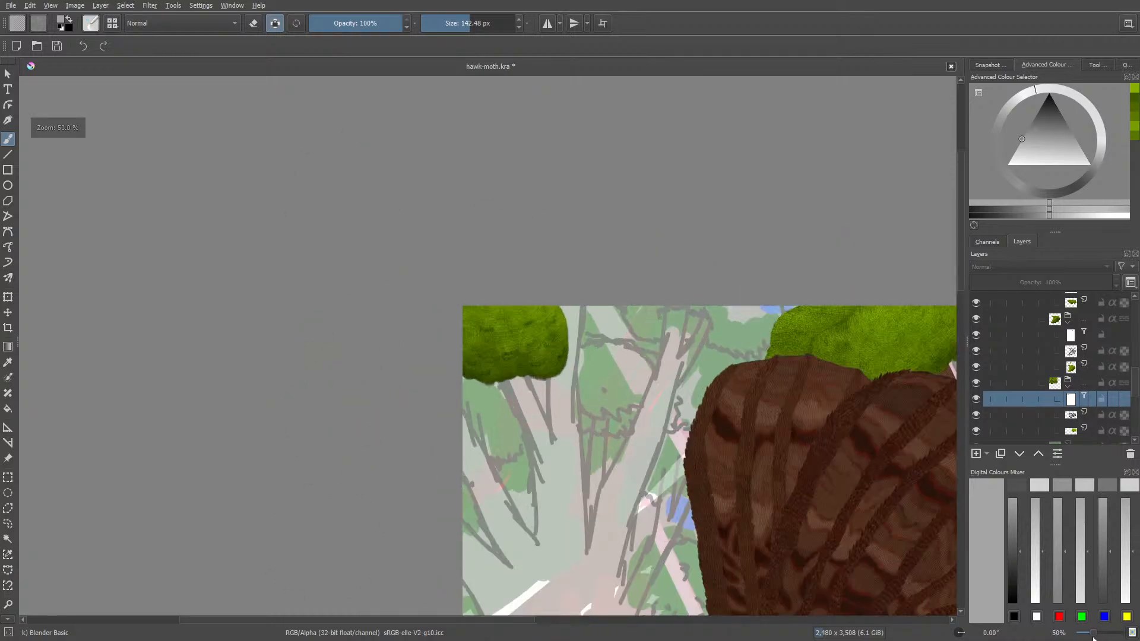
scroll(1098, 636, "up", 1)
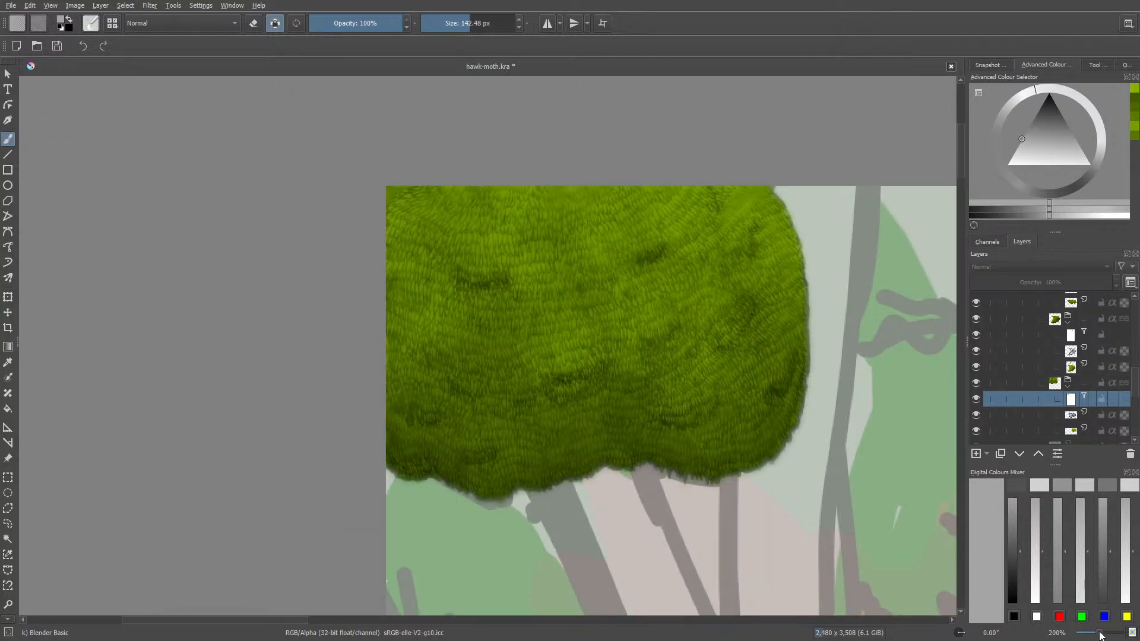
- Erase along the texture layer just below the blur mask with a 14.18 px Eraser Soft brush, and save the painting
left_click(1076, 414)
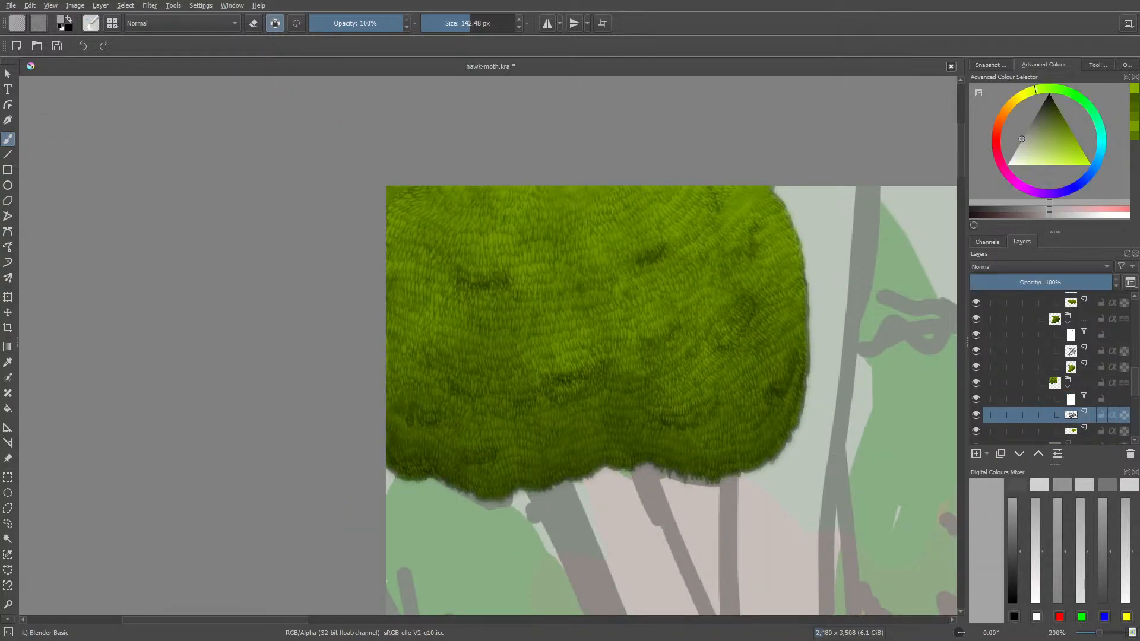
key("e")
left_click(441, 23)
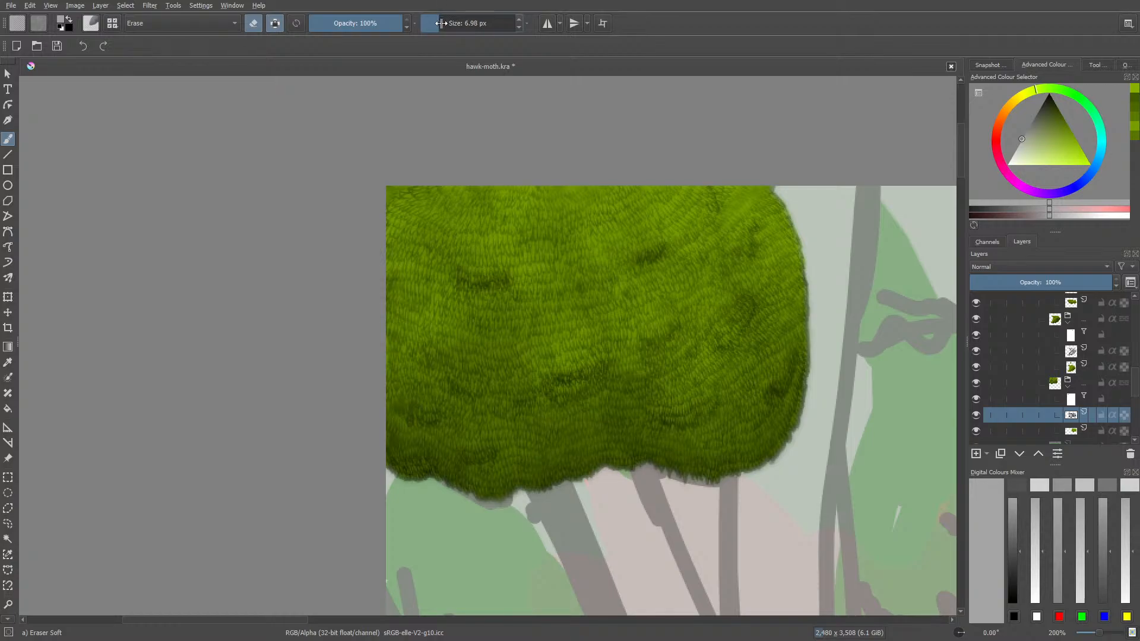
left_click_drag(442, 23, 444, 20)
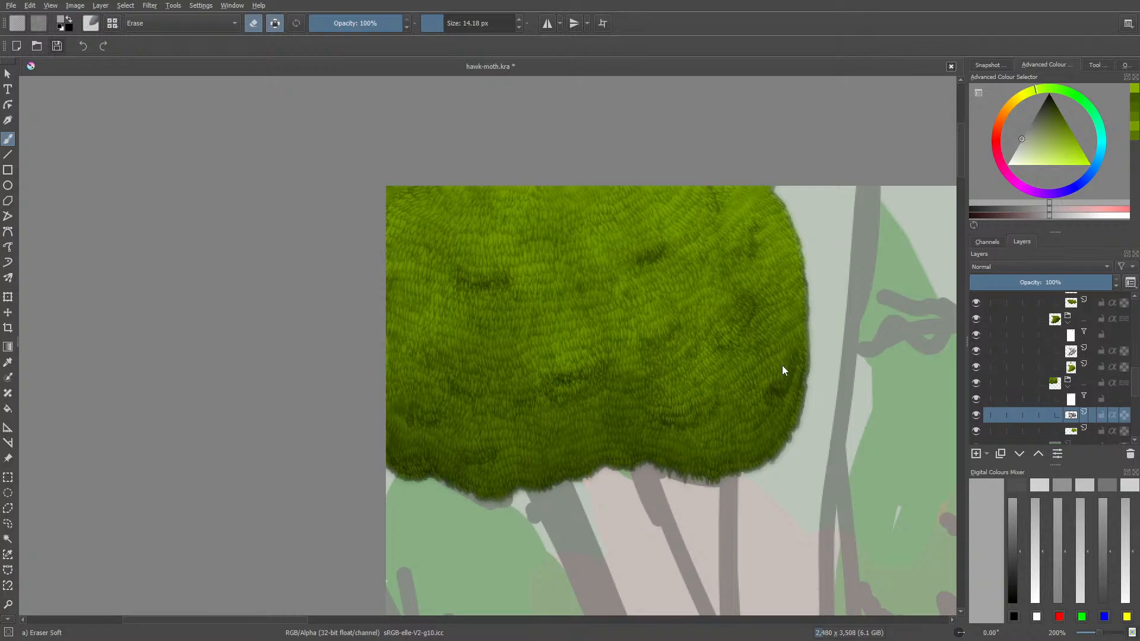
key("ctrl+s")
left_click_drag(1099, 632, 1105, 636)
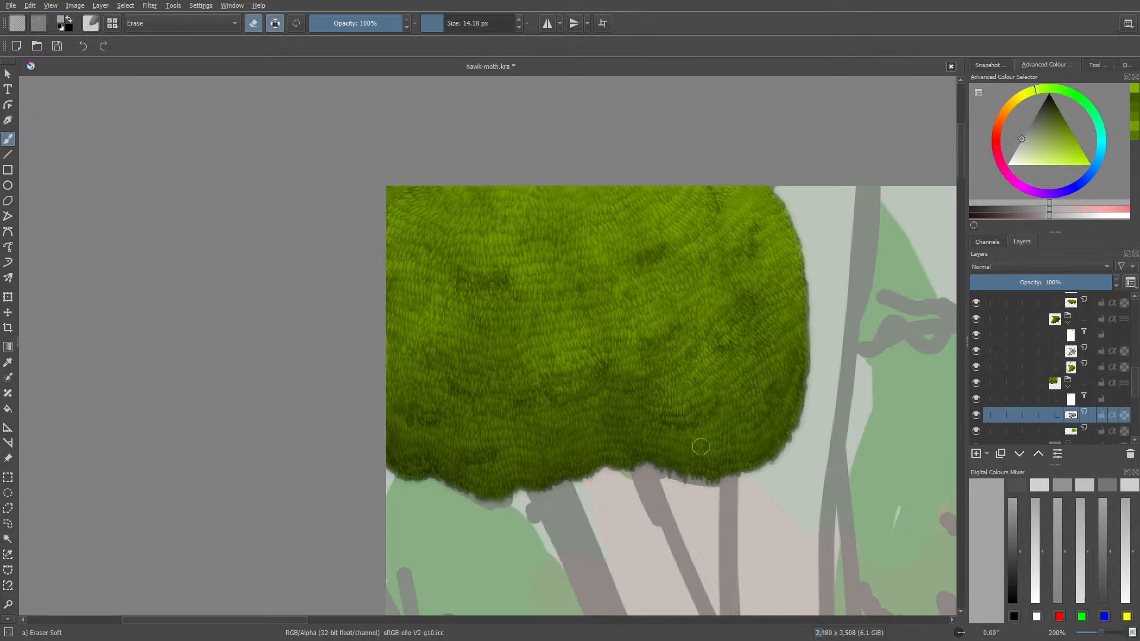
- Collapse the finished foliage clump's layer group and add a new paint layer above it
left_click_drag(1100, 634, 1099, 634)
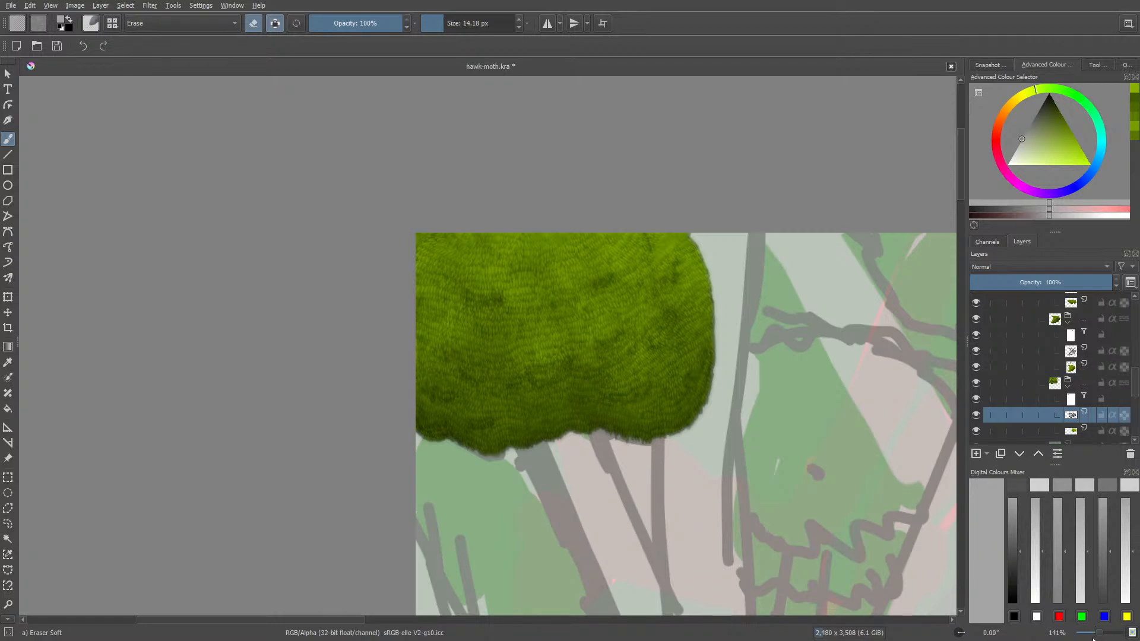
left_click_drag(1099, 635, 1101, 632)
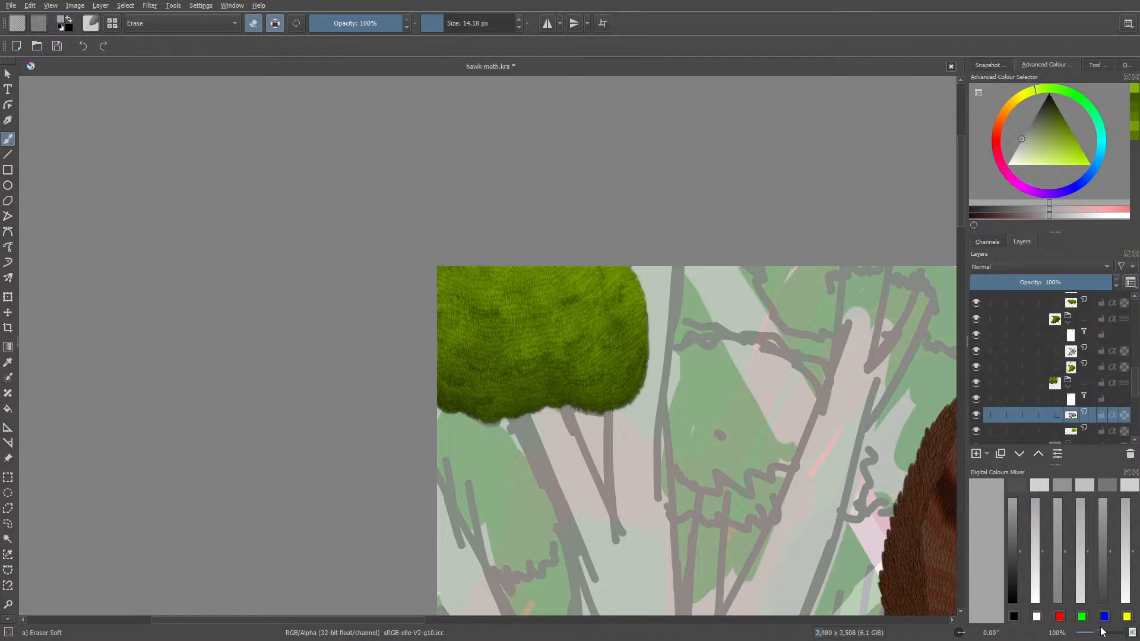
key("slash")
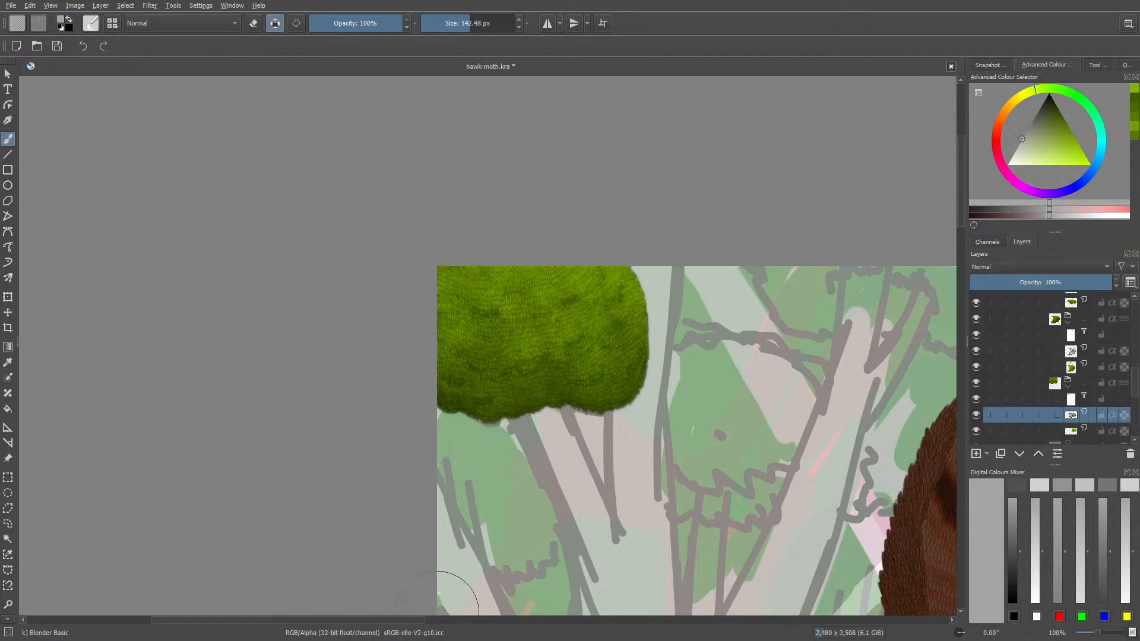
scroll(383, 612, "right", 5)
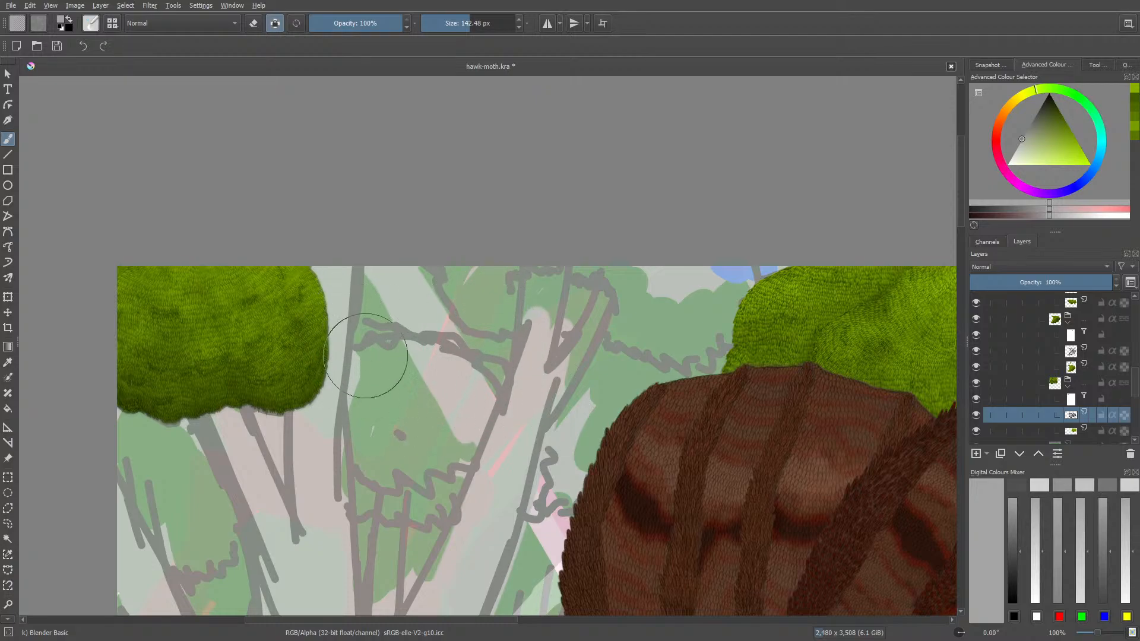
left_click(1067, 386)
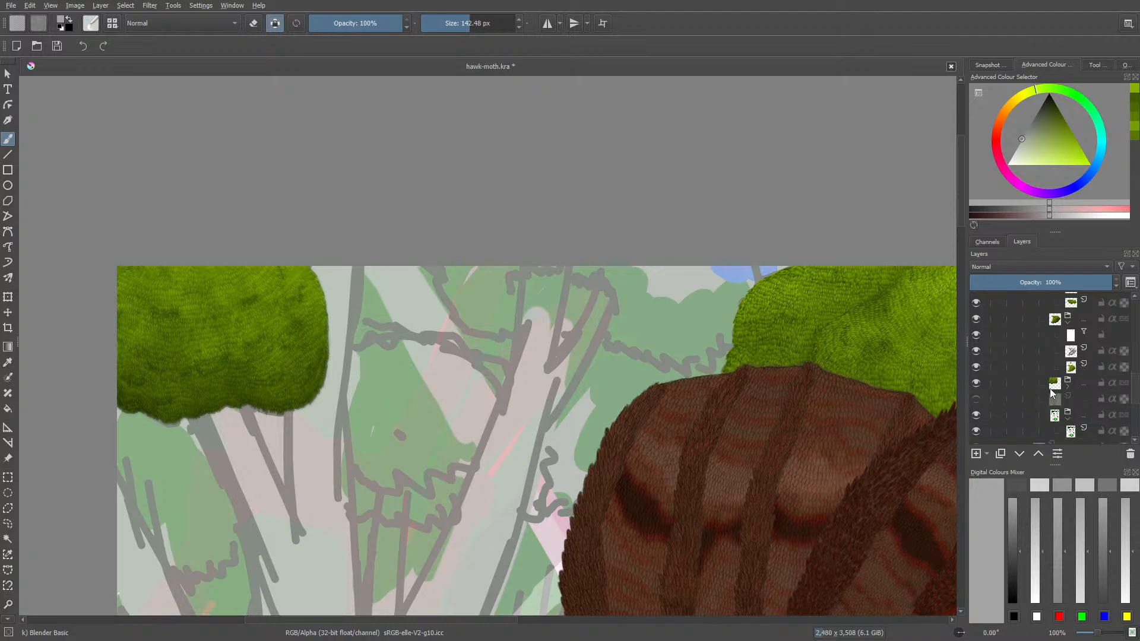
left_click(1072, 386)
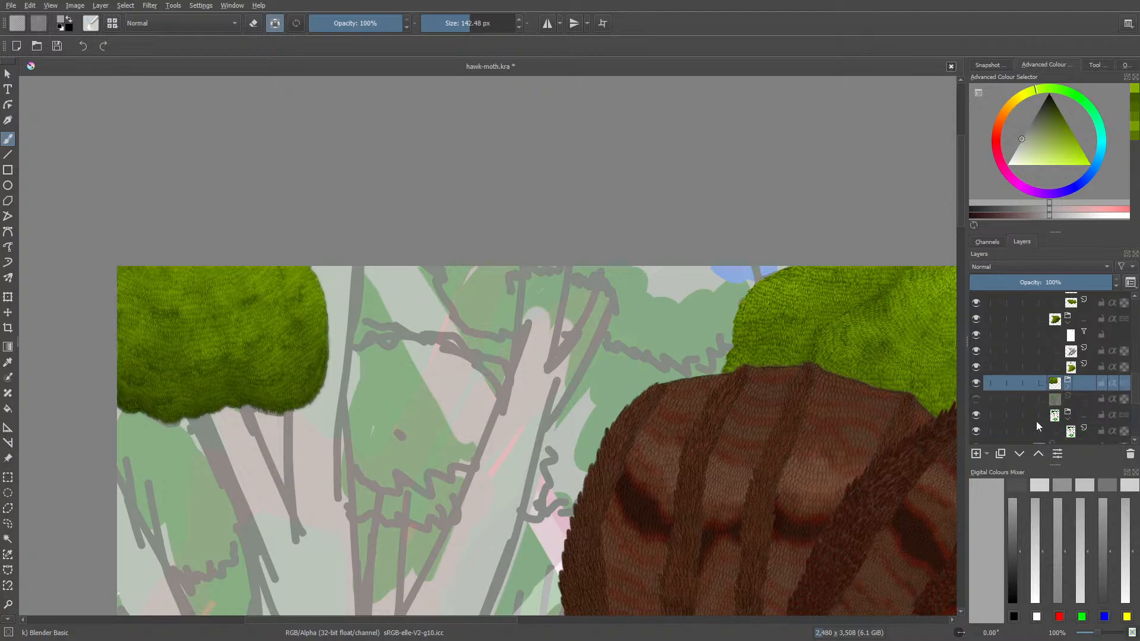
left_click(976, 454)
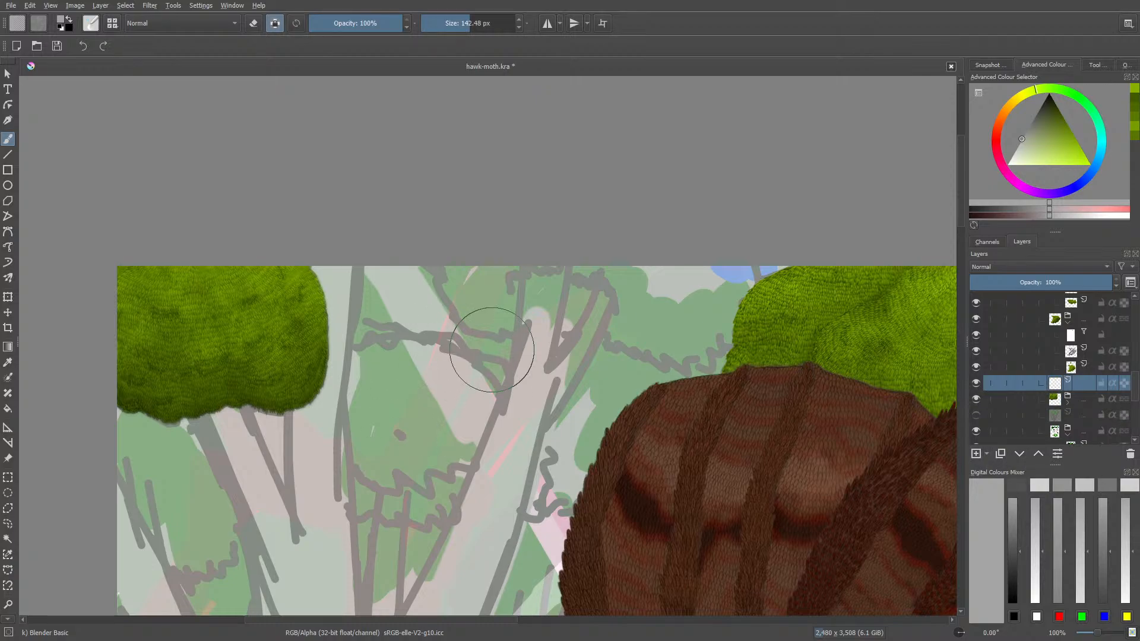
- Quick-group the new empty paint layer and move the finished foliage clump's group into that new group
right_click(1034, 383)
left_click(1038, 408)
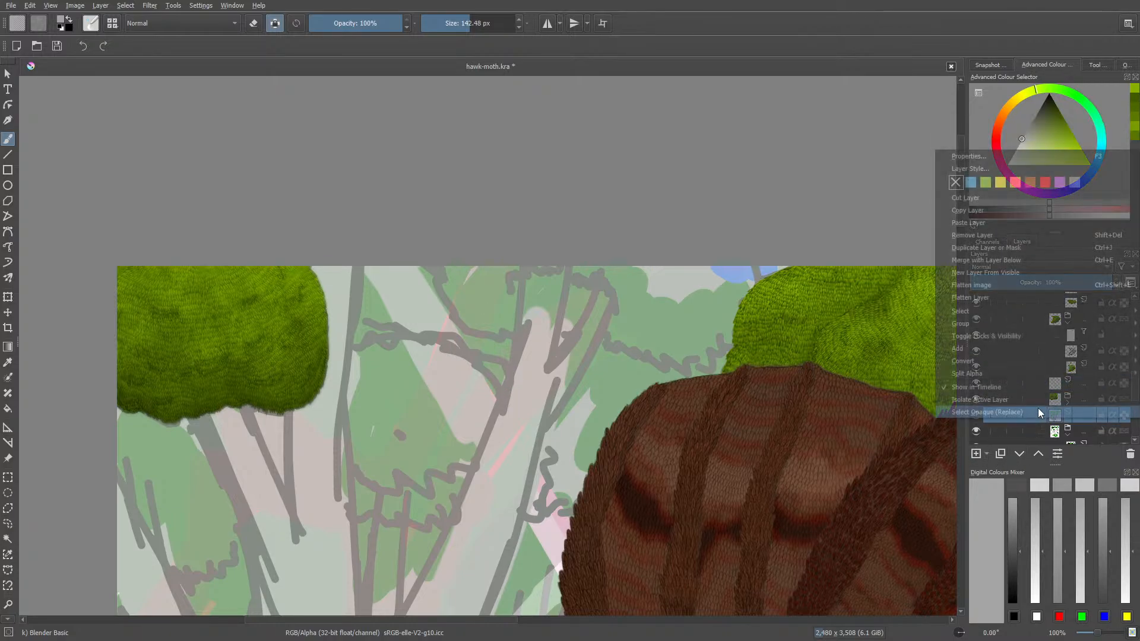
right_click(1037, 419)
left_click(1038, 419)
left_click(1039, 389)
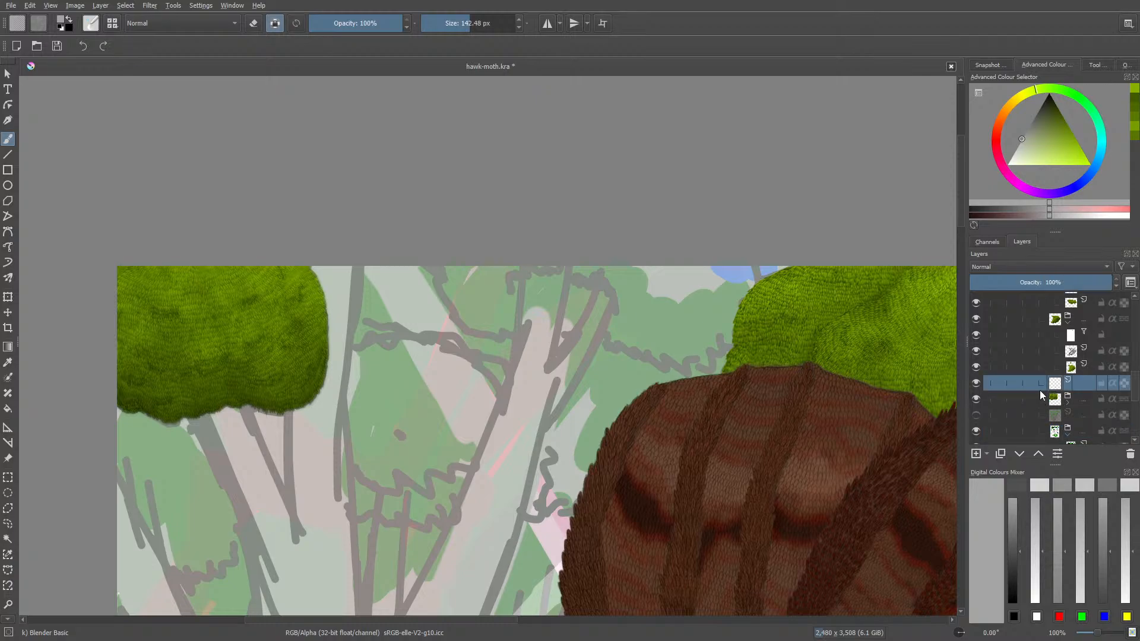
right_click(1039, 390)
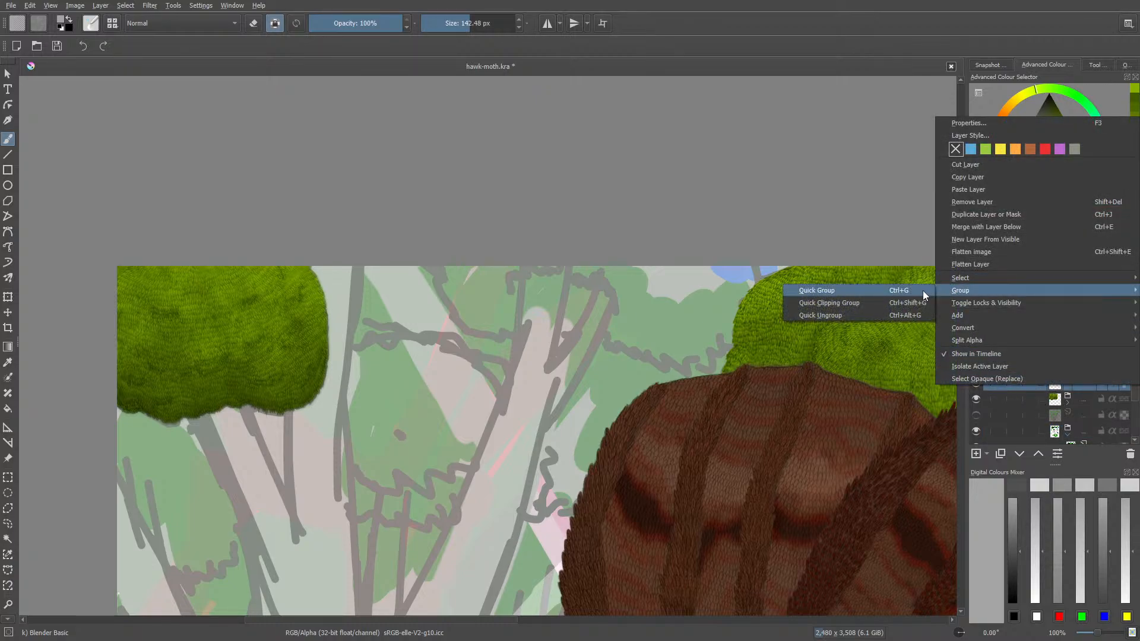
left_click(924, 290)
left_click(1050, 415)
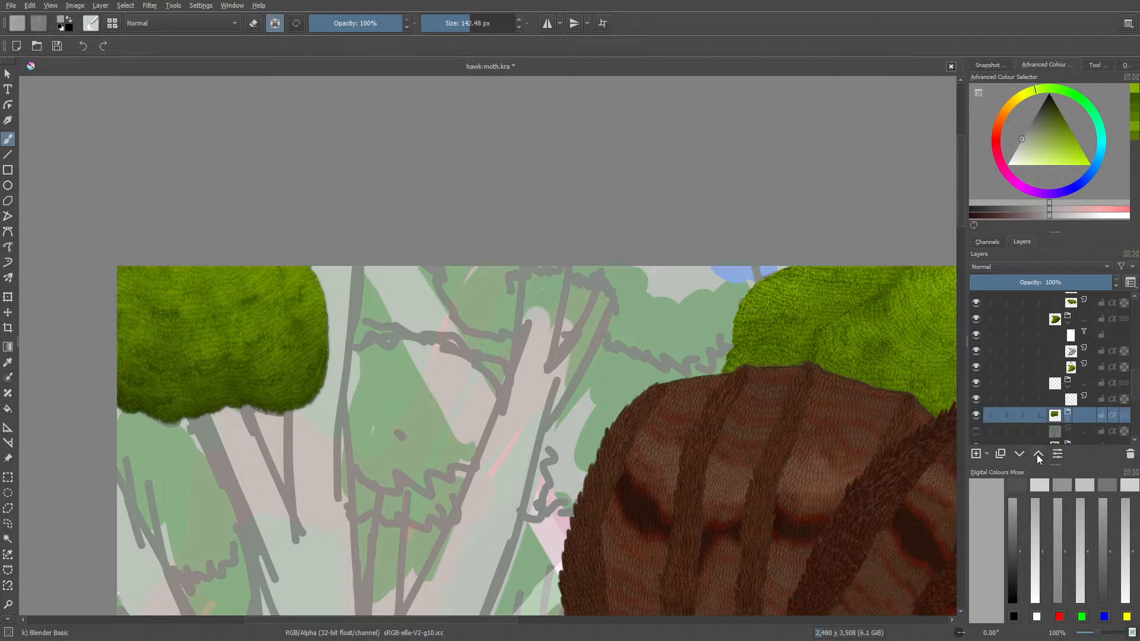
left_click_drag(1074, 415, 1083, 389)
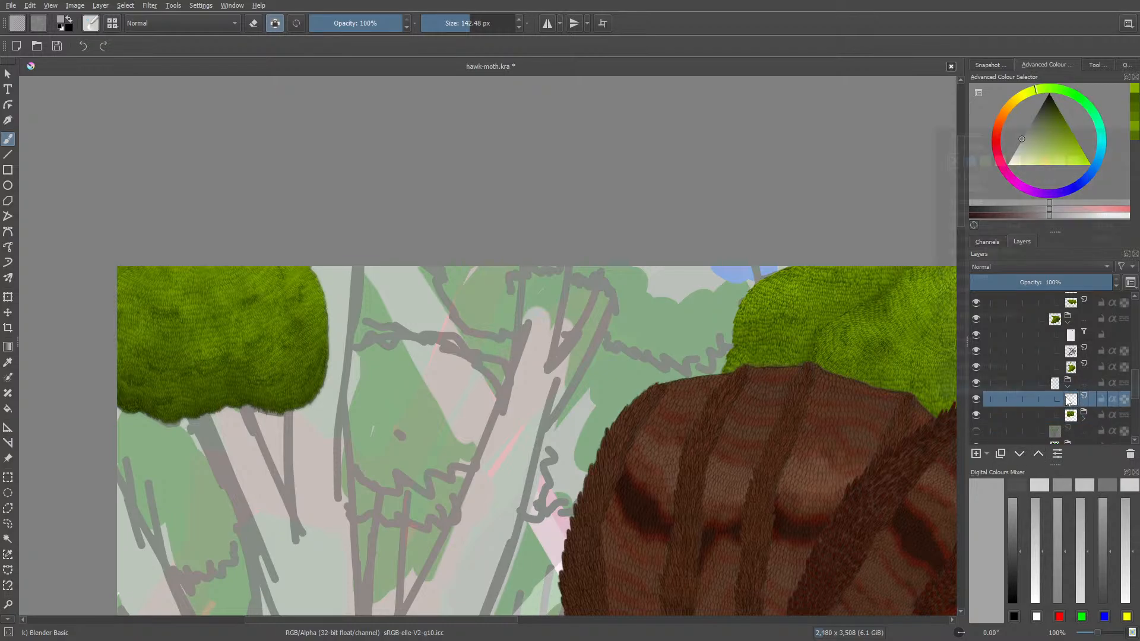
- Put the empty paint layer into its own nested group and add a second paint layer above it
right_click(1082, 396)
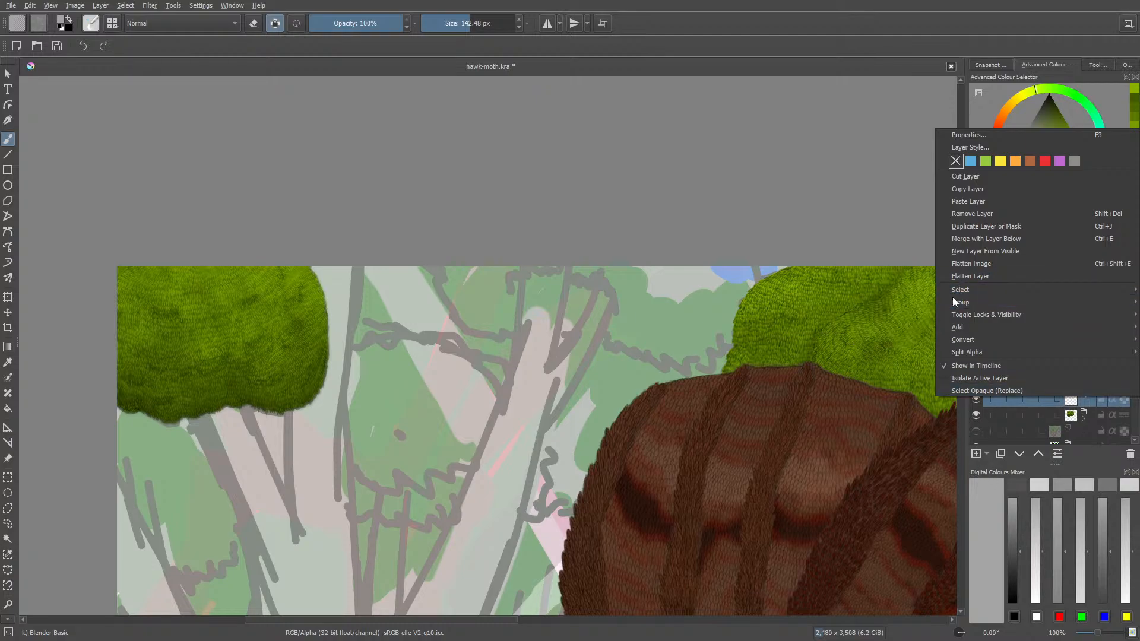
left_click(907, 298)
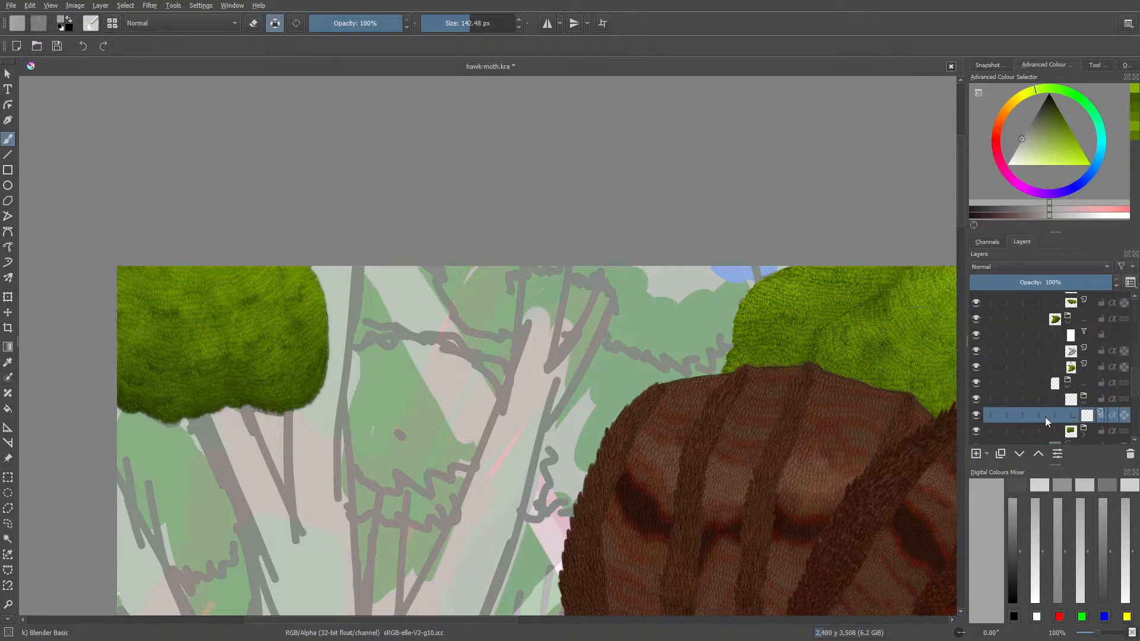
left_click(976, 455)
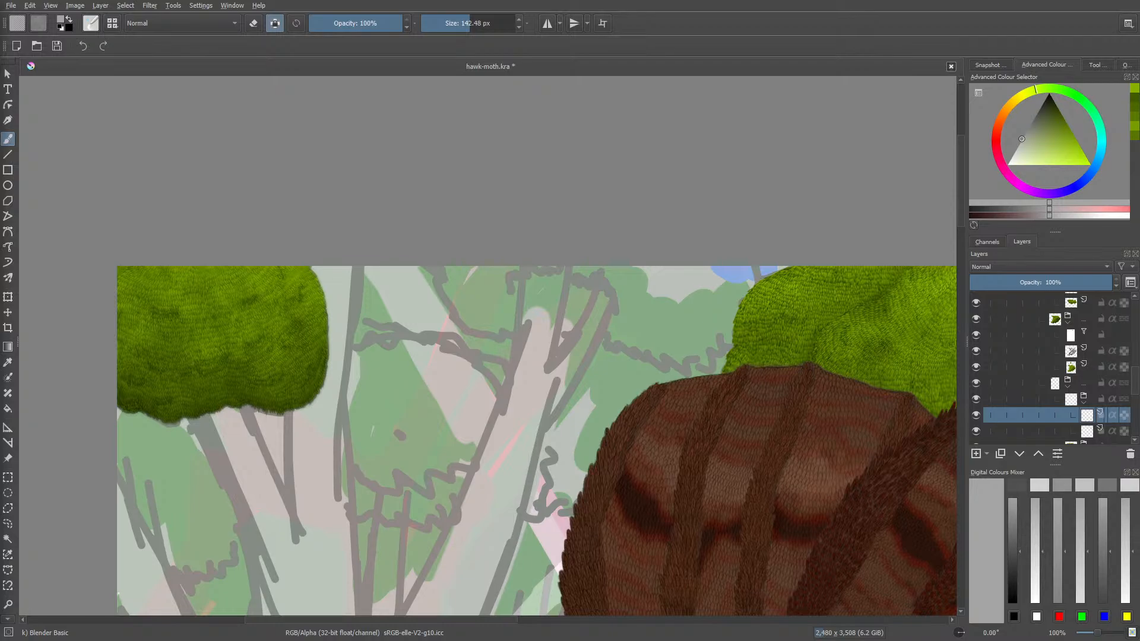
- Choose black as the painting colour and the Pencil-2 brush at a size of 3.58 px
right_click(404, 301)
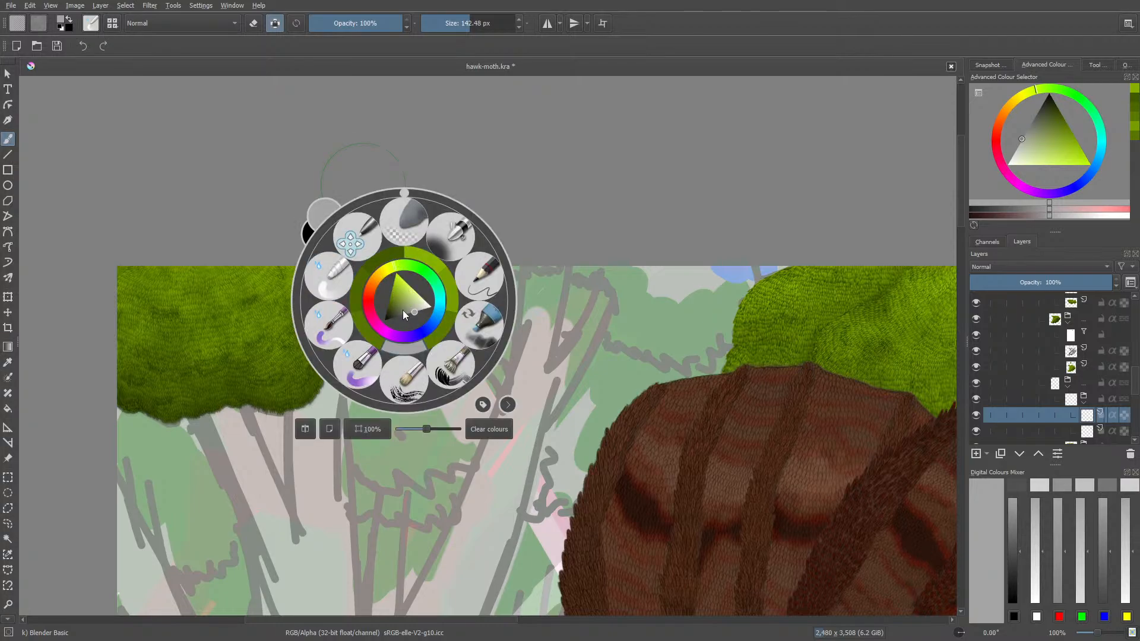
left_click(375, 334)
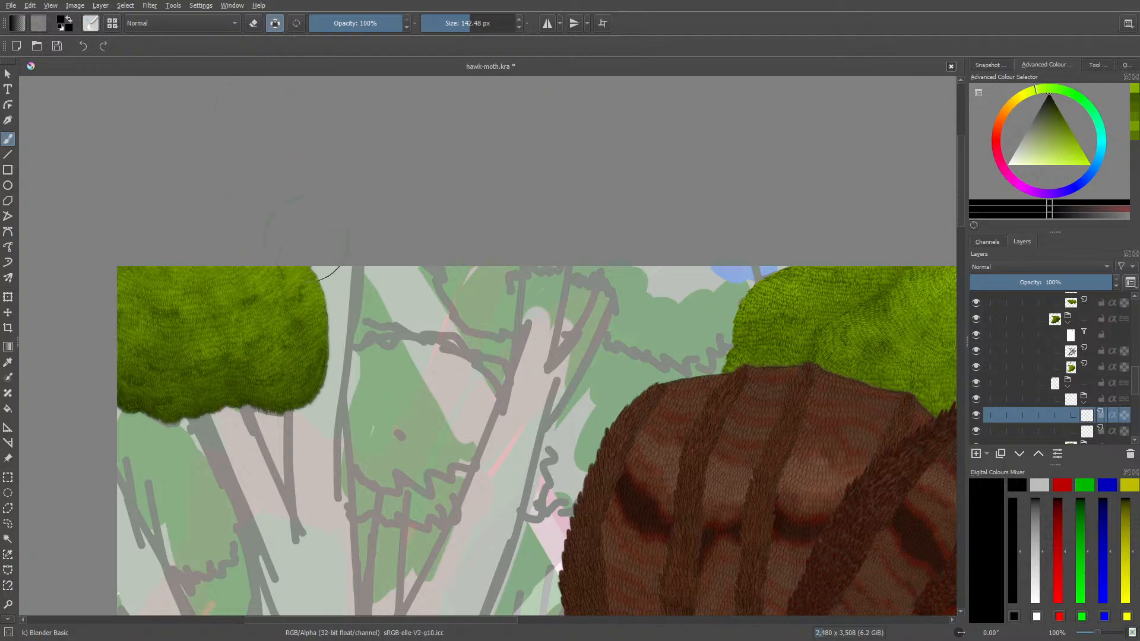
left_click(92, 25)
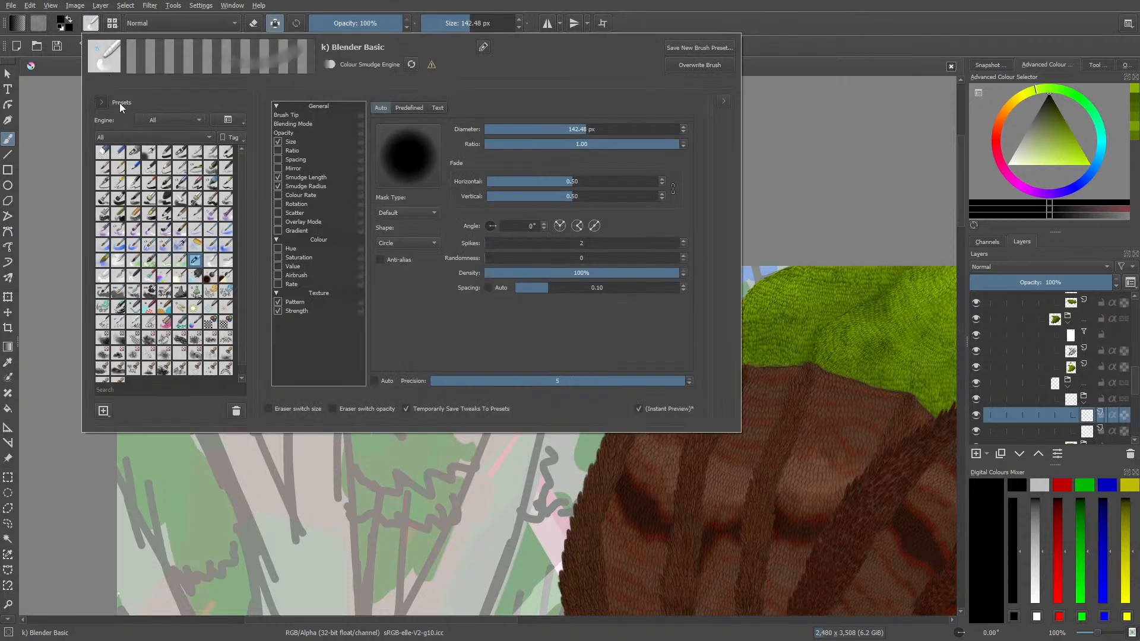
left_click(118, 183)
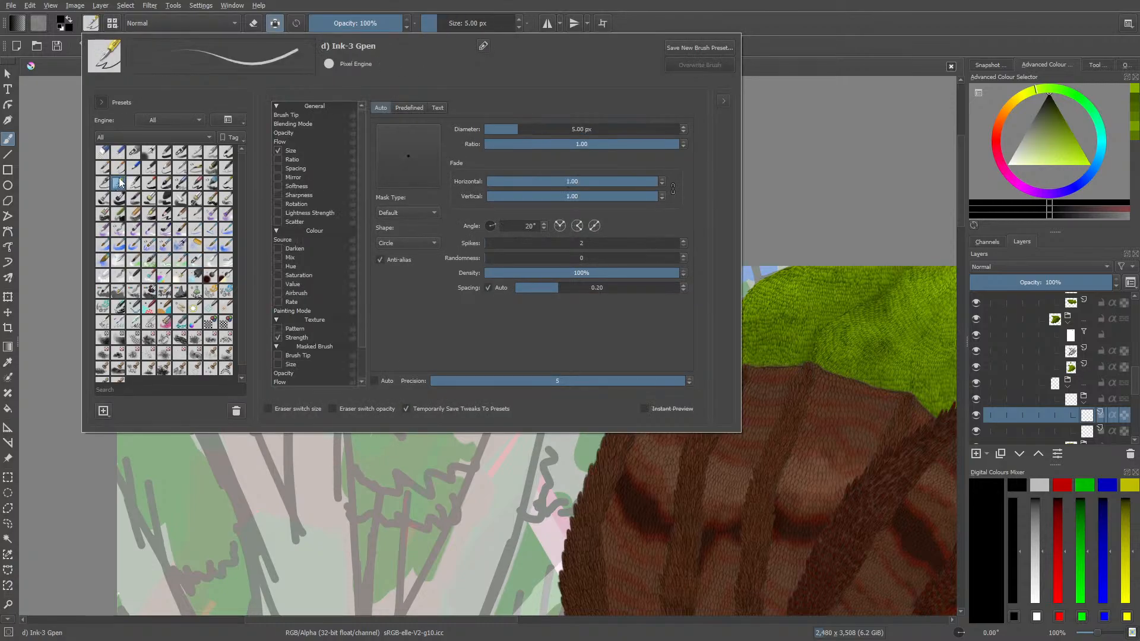
left_click(148, 166)
right_click(64, 149)
left_click(98, 116)
left_click_drag(433, 23, 438, 28)
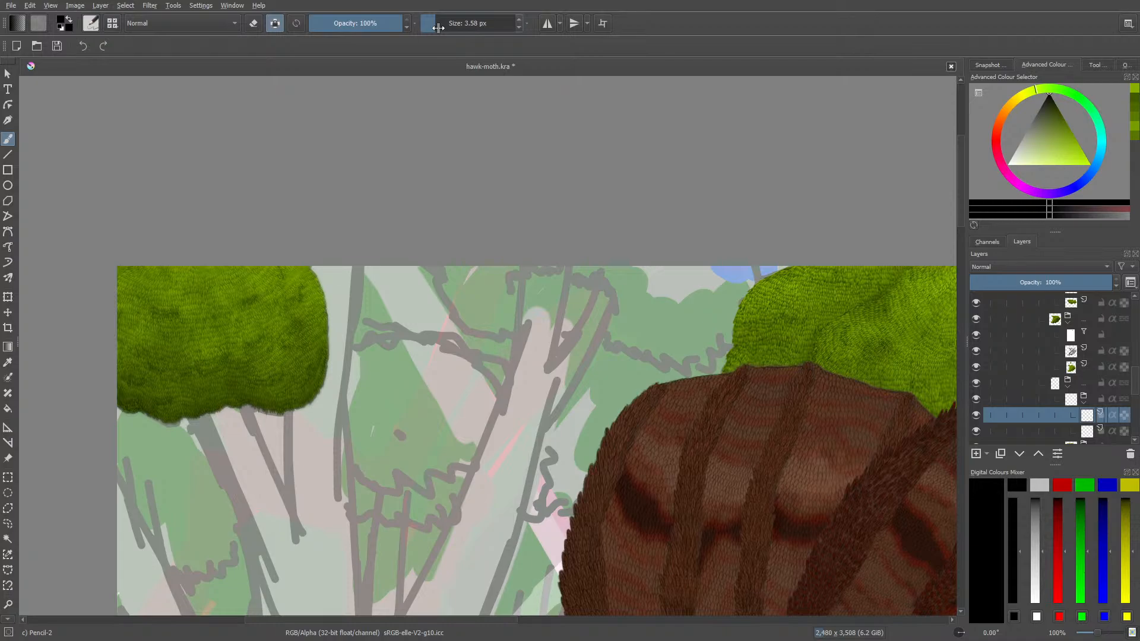
- Draw a short jagged leaf edge in black along the bottom of the sketched foliage outline between the finished clumps
left_click_drag(441, 618, 503, 618)
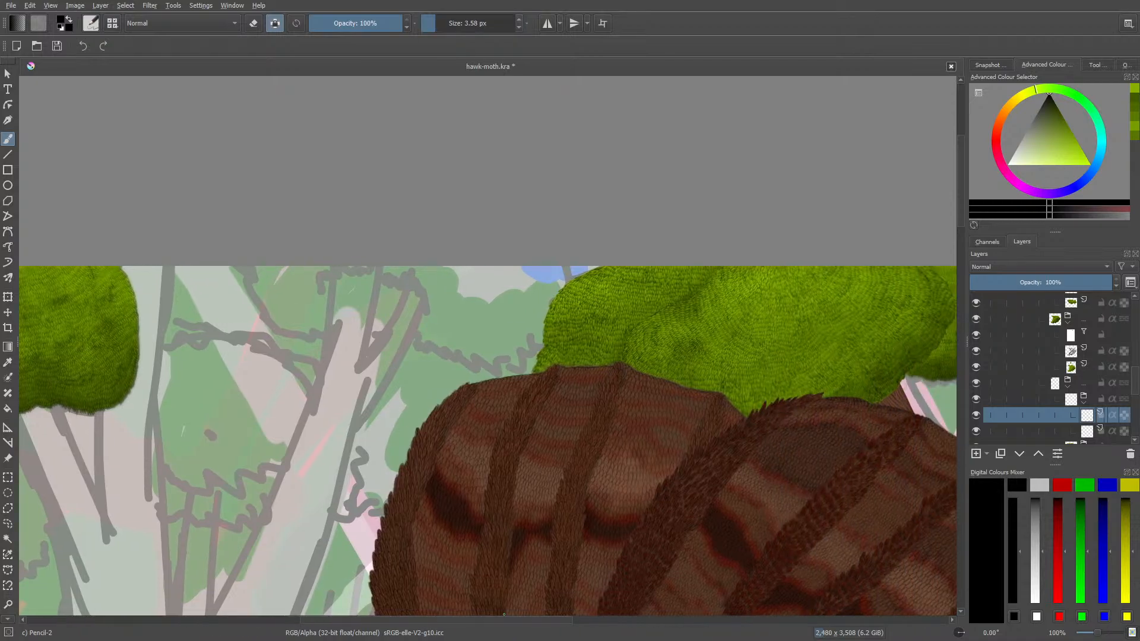
scroll(1096, 632, "up", 5)
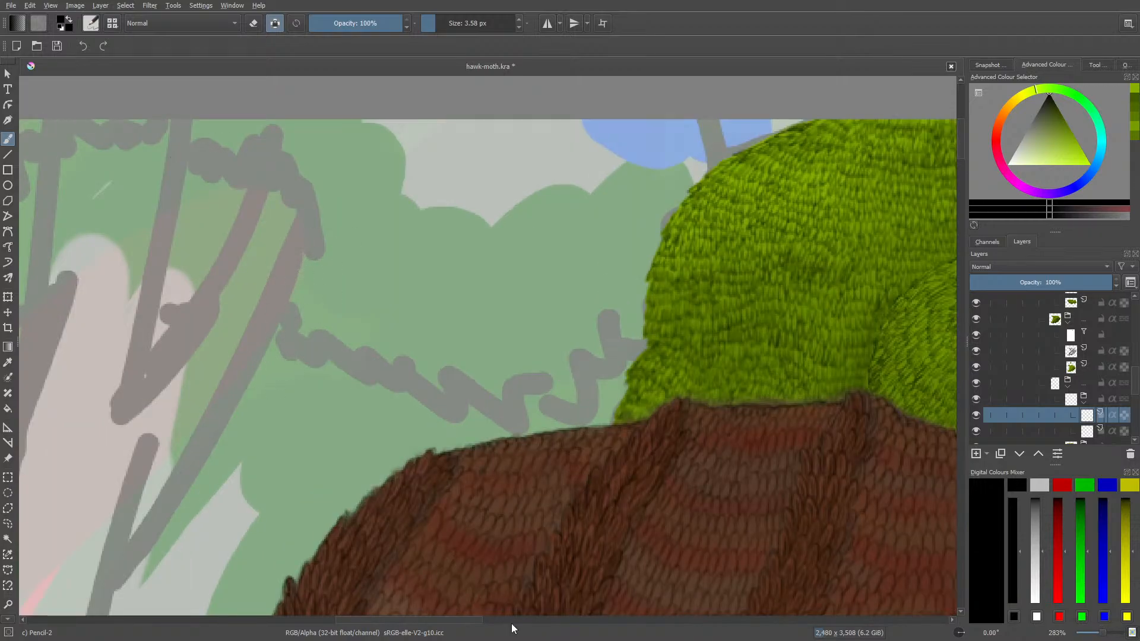
left_click_drag(458, 618, 400, 622)
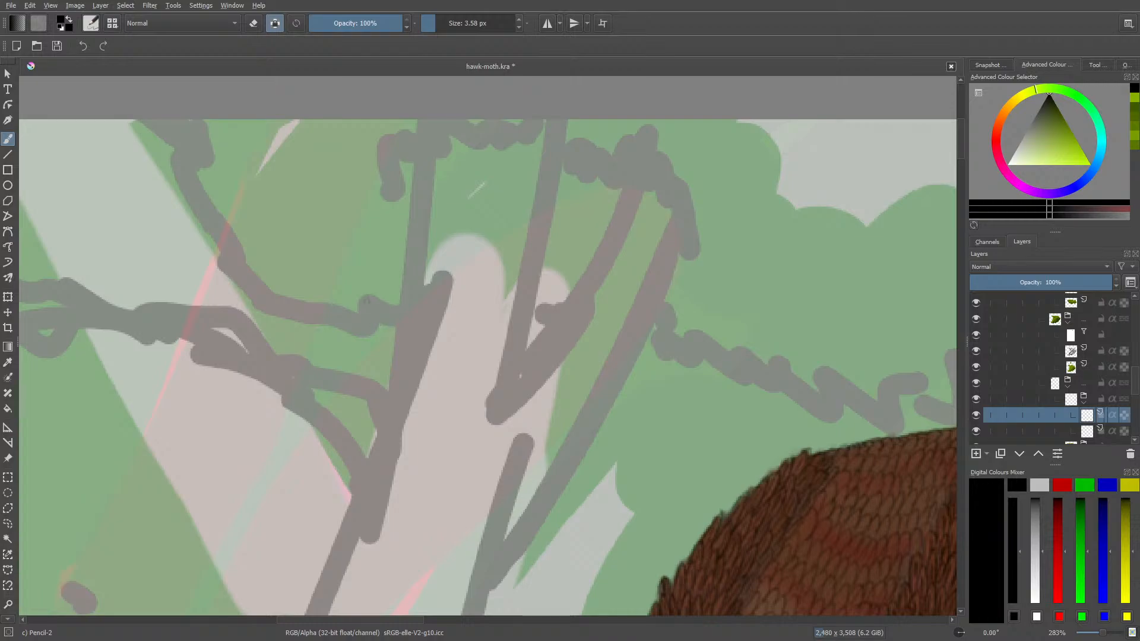
mouse_move(393, 313)
left_mouse_down()
mouse_move(352, 327)
mouse_move(298, 310)
left_mouse_up()
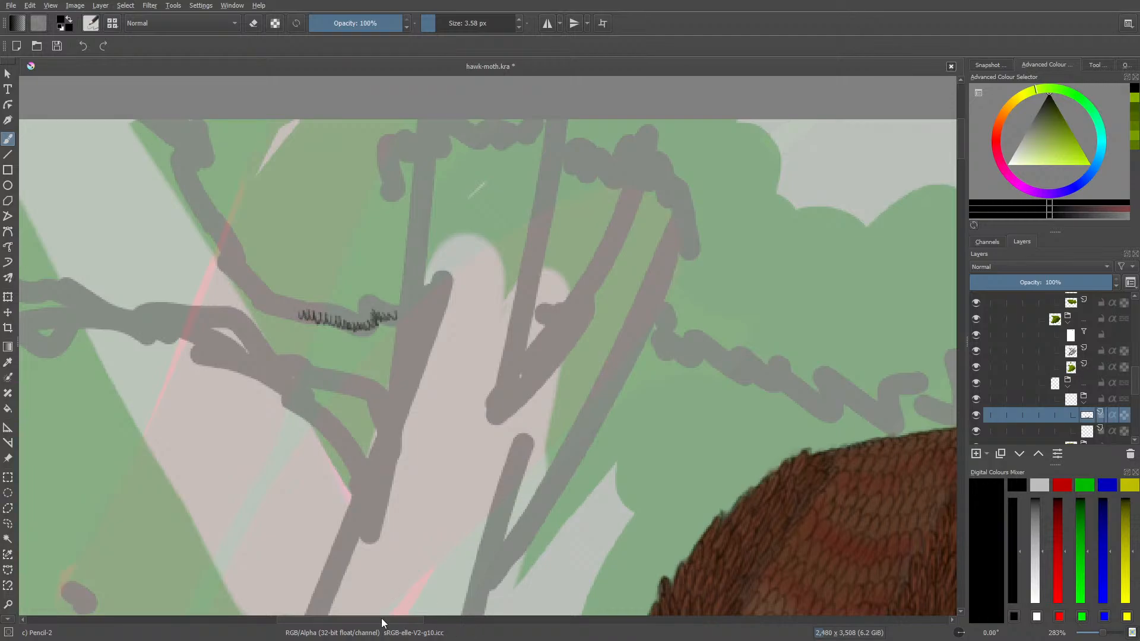
mouse_move(382, 618)
left_mouse_down()
mouse_move(237, 607)
mouse_move(338, 618)
mouse_move(430, 600)
mouse_move(509, 603)
mouse_move(265, 599)
left_mouse_up()
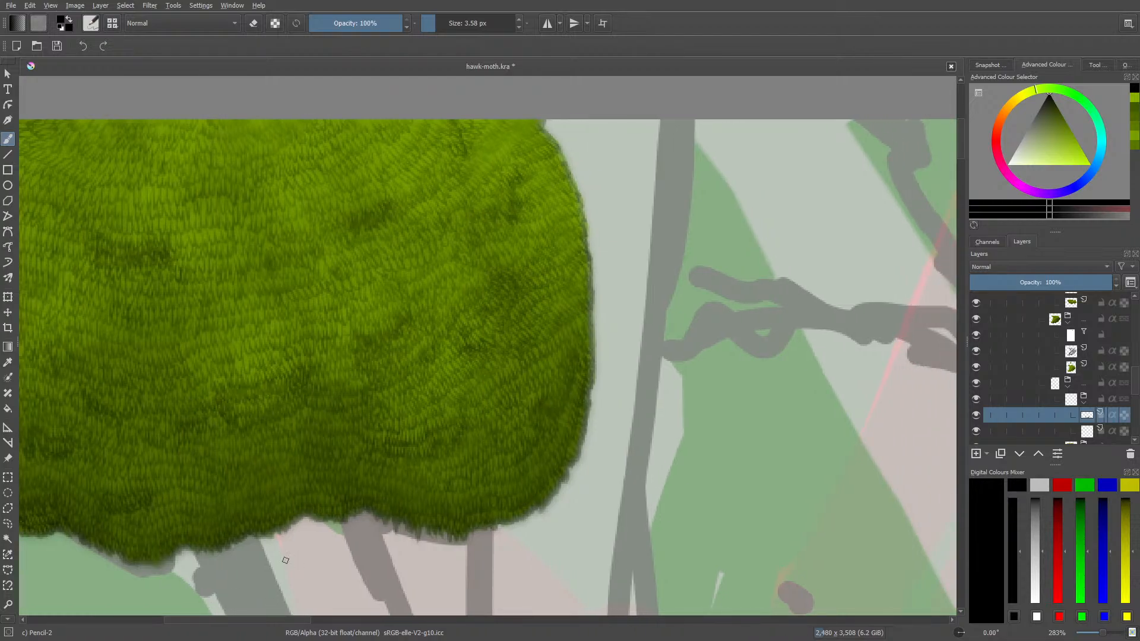
mouse_move(267, 617)
left_mouse_down()
mouse_move(375, 631)
mouse_move(355, 604)
left_mouse_up()
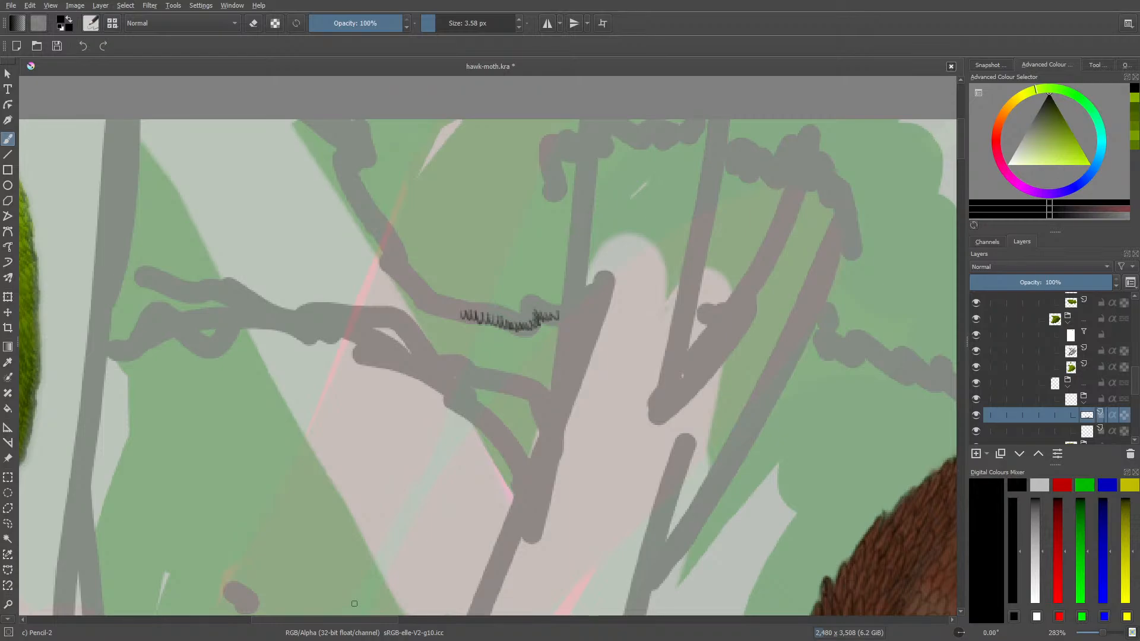
- Try out sample zigzag strokes with Pencil-2 above the jagged edge and erase them with Eraser Soft
mouse_move(440, 218)
left_mouse_down()
mouse_move(466, 252)
mouse_move(518, 224)
left_mouse_up()
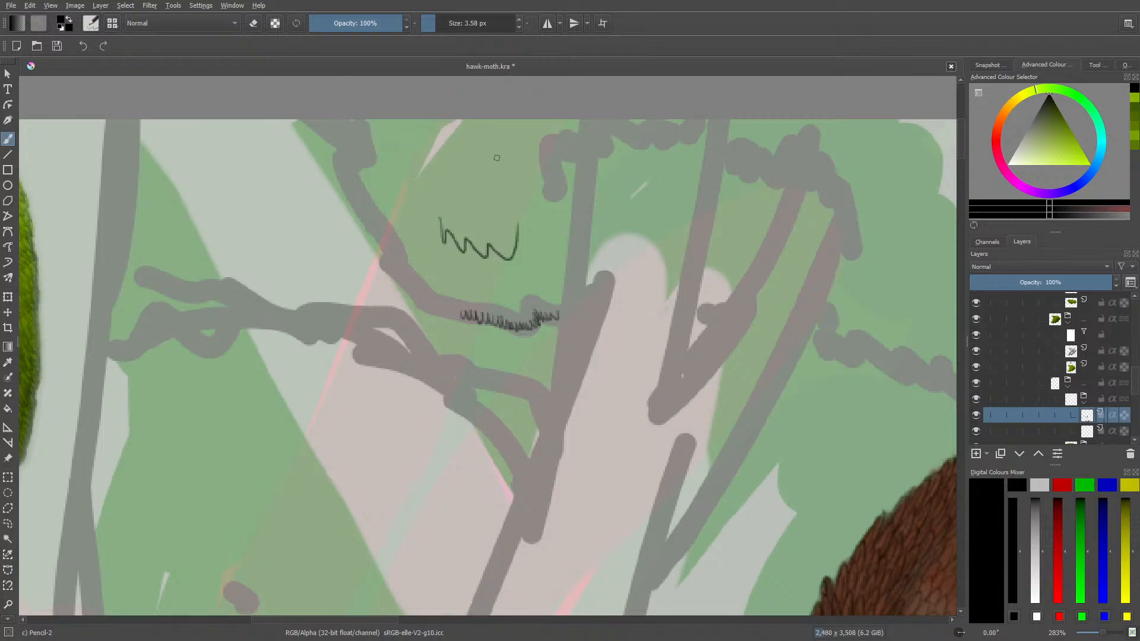
key("e")
mouse_move(517, 228)
left_mouse_down()
mouse_move(501, 259)
mouse_move(435, 230)
mouse_move(493, 247)
left_mouse_up()
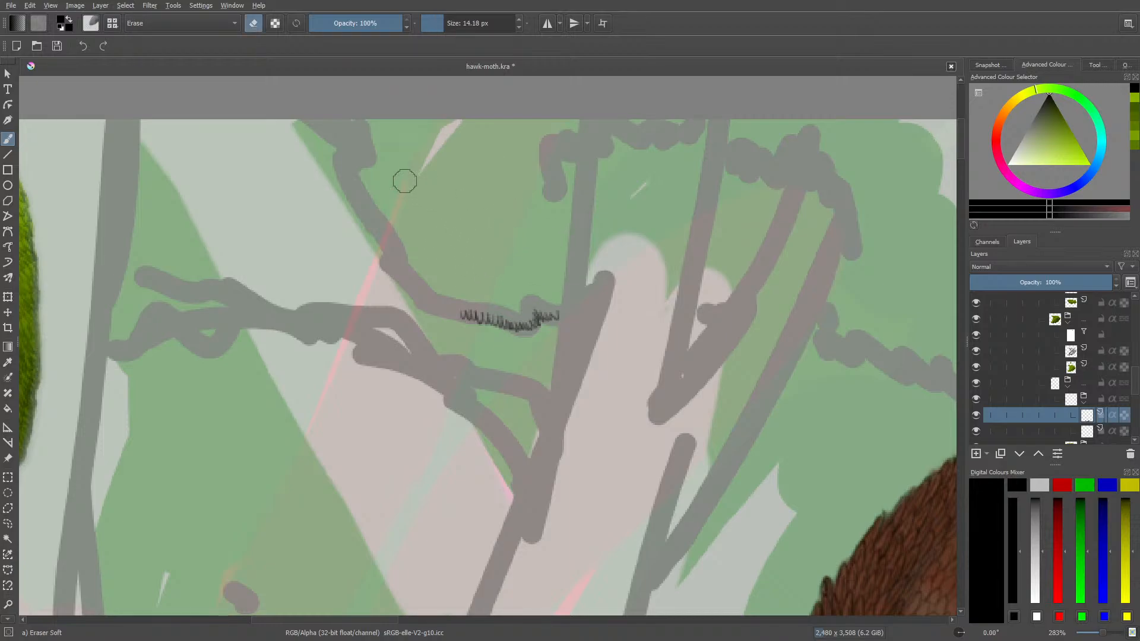
key("e")
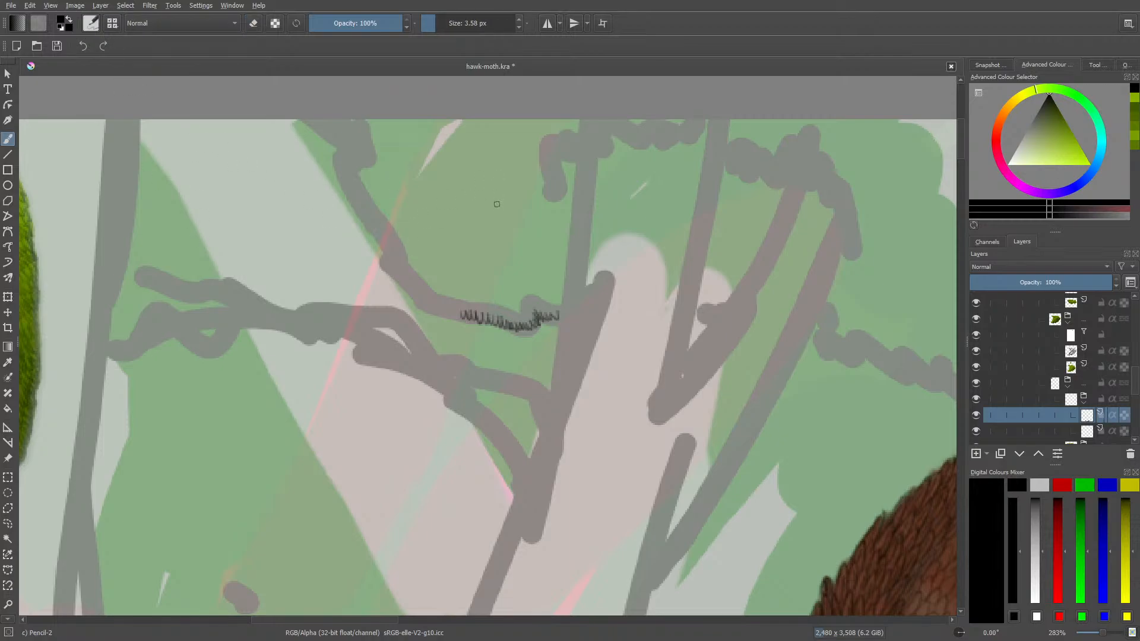
mouse_move(451, 245)
left_mouse_down()
mouse_move(506, 271)
mouse_move(513, 245)
left_mouse_up()
mouse_move(449, 225)
left_mouse_down()
mouse_move(443, 232)
mouse_move(462, 229)
left_mouse_up()
mouse_move(473, 231)
left_mouse_down()
mouse_move(496, 235)
mouse_move(435, 213)
left_mouse_up()
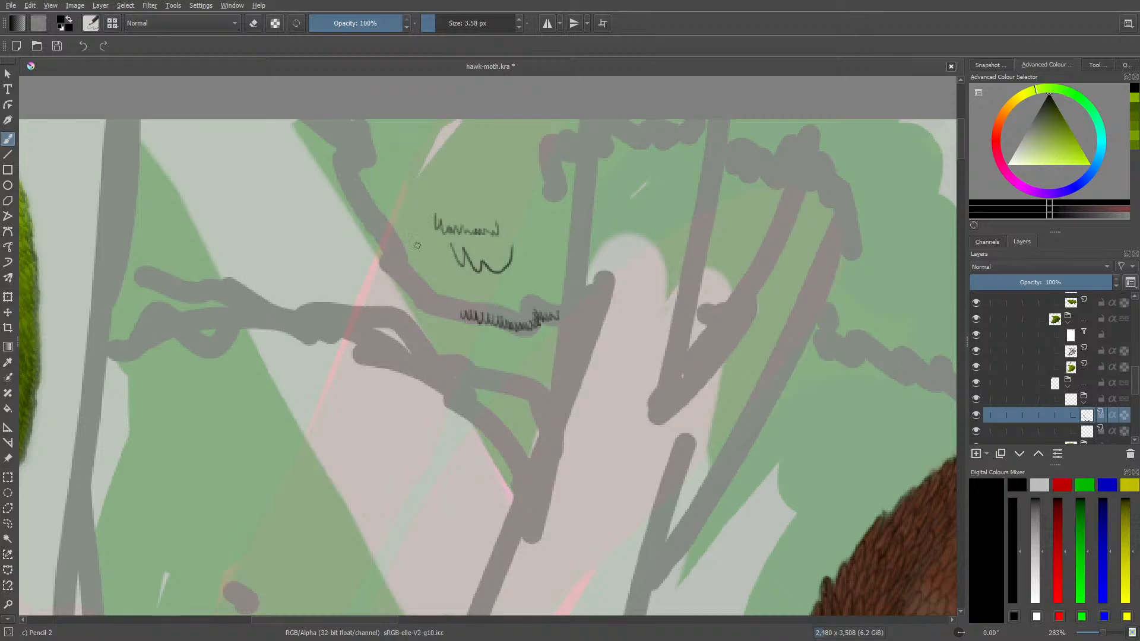
key("e")
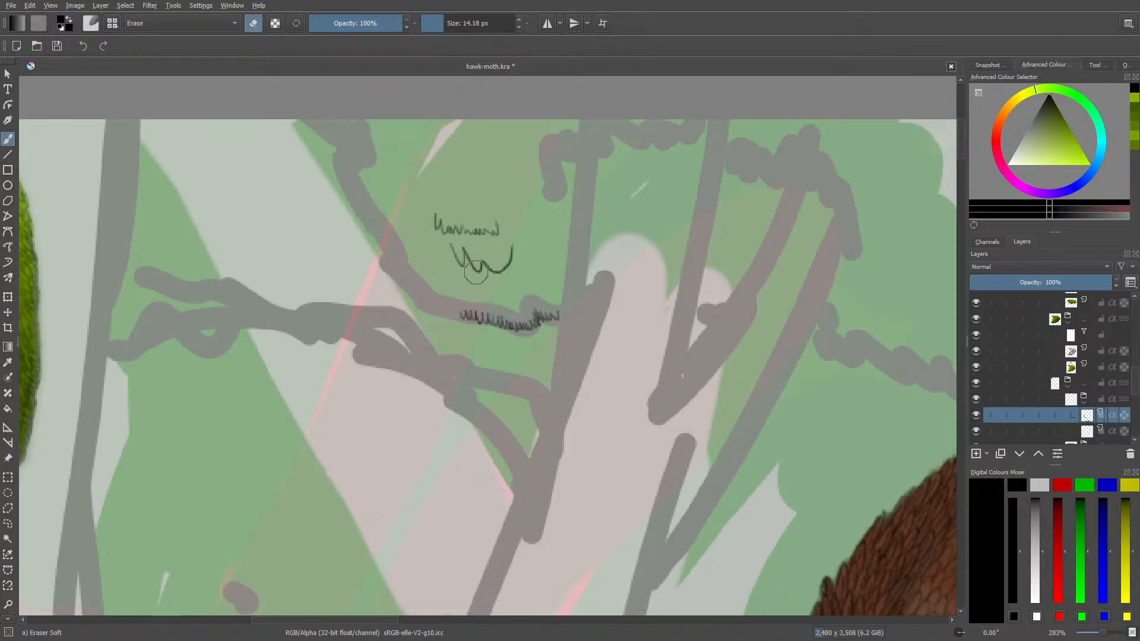
mouse_move(454, 262)
left_mouse_down()
mouse_move(501, 275)
mouse_move(511, 247)
mouse_move(503, 278)
mouse_move(449, 251)
mouse_move(451, 261)
mouse_move(424, 225)
mouse_move(453, 239)
mouse_move(461, 224)
mouse_move(479, 243)
left_mouse_up()
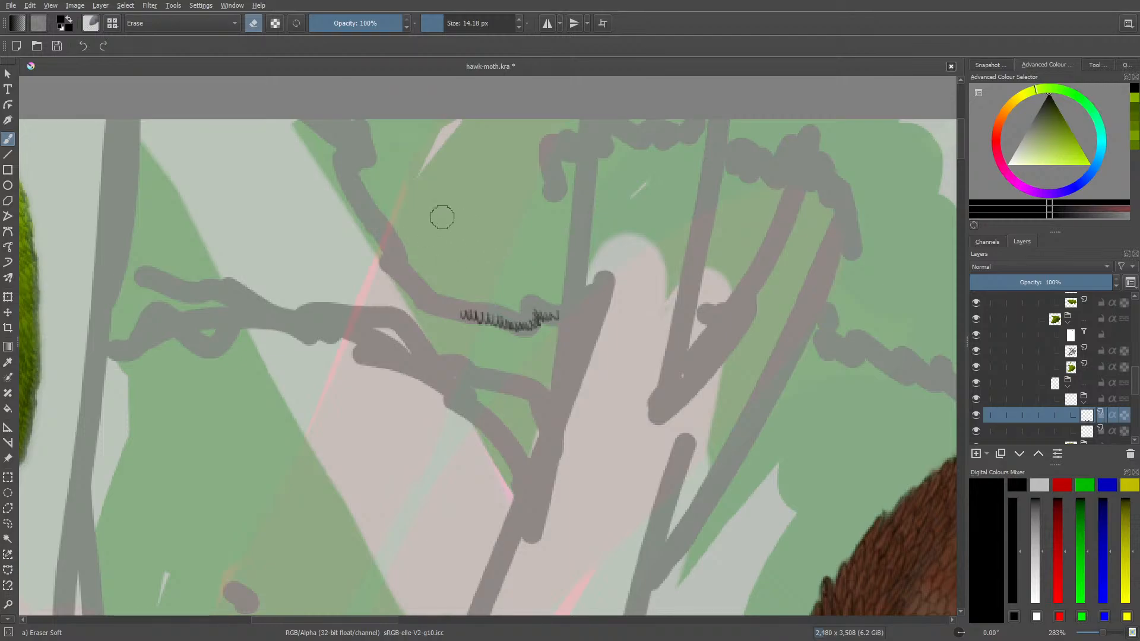
- Extend the jagged Pencil-2 leaf edge along the clump's sketched outline up to the canvas's top edge
key("slash")
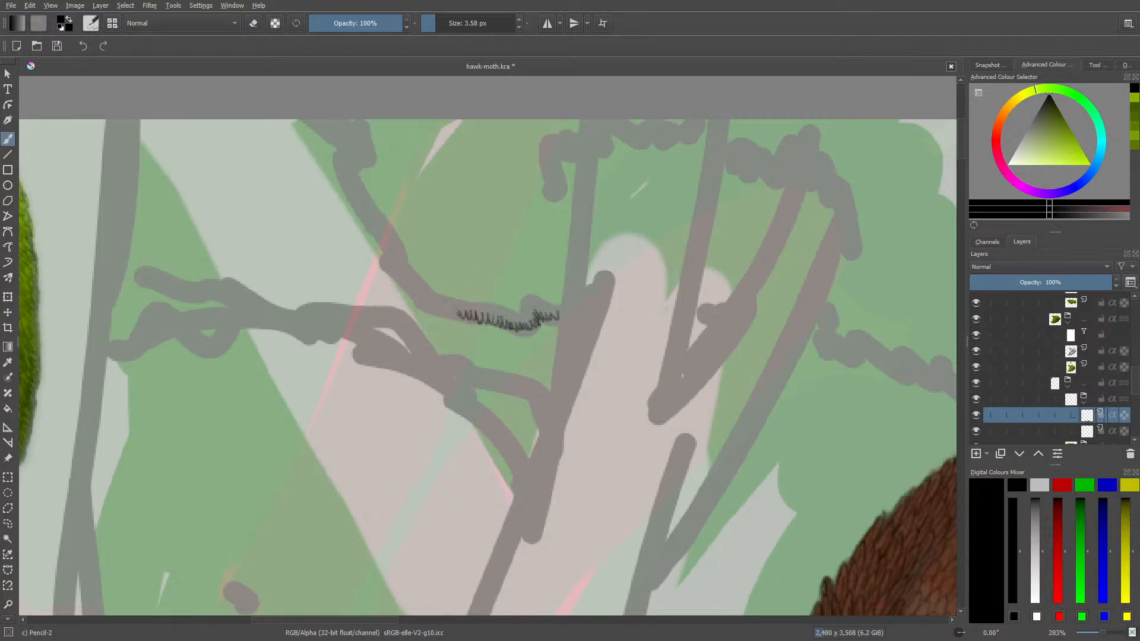
mouse_move(458, 314)
left_mouse_down()
mouse_move(390, 273)
mouse_move(333, 170)
mouse_move(340, 142)
mouse_move(295, 123)
left_mouse_up()
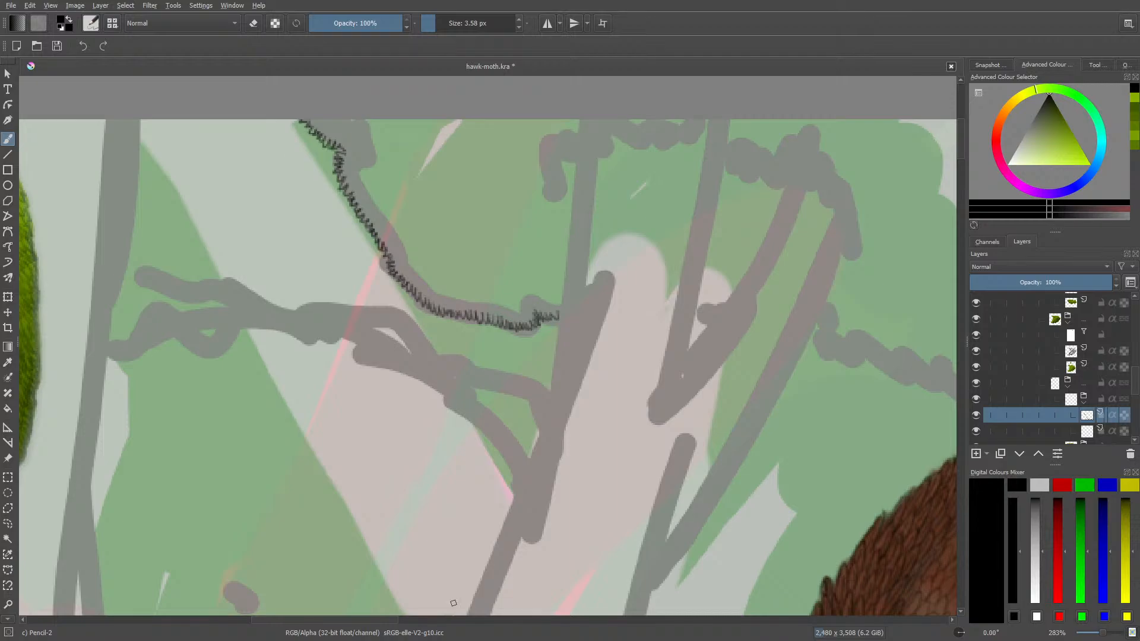
left_click_drag(345, 621, 387, 620)
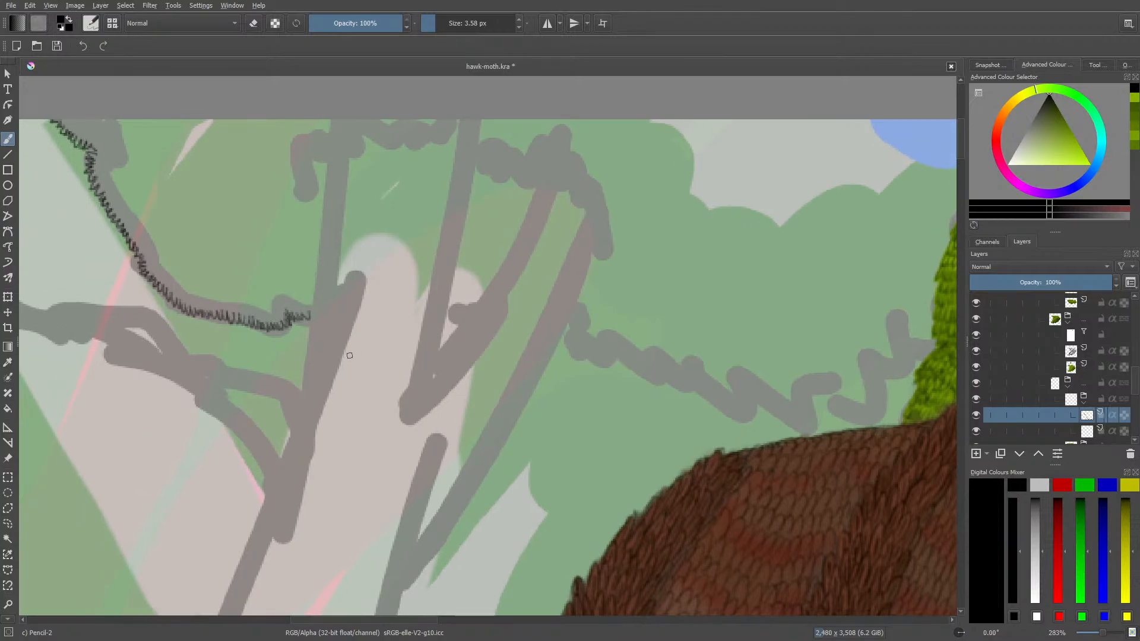
- Extend the jagged Pencil-2 leaf edge along the clump's sketched lower outline as far as the finished green clump above the brown wing
left_click(1098, 636)
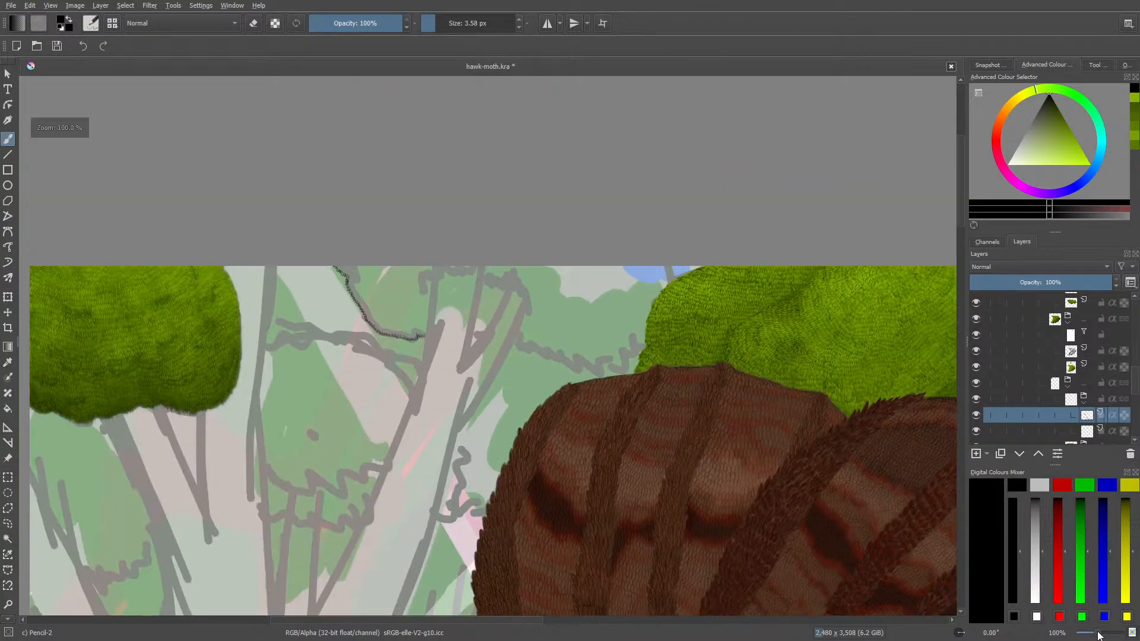
left_click(1097, 636)
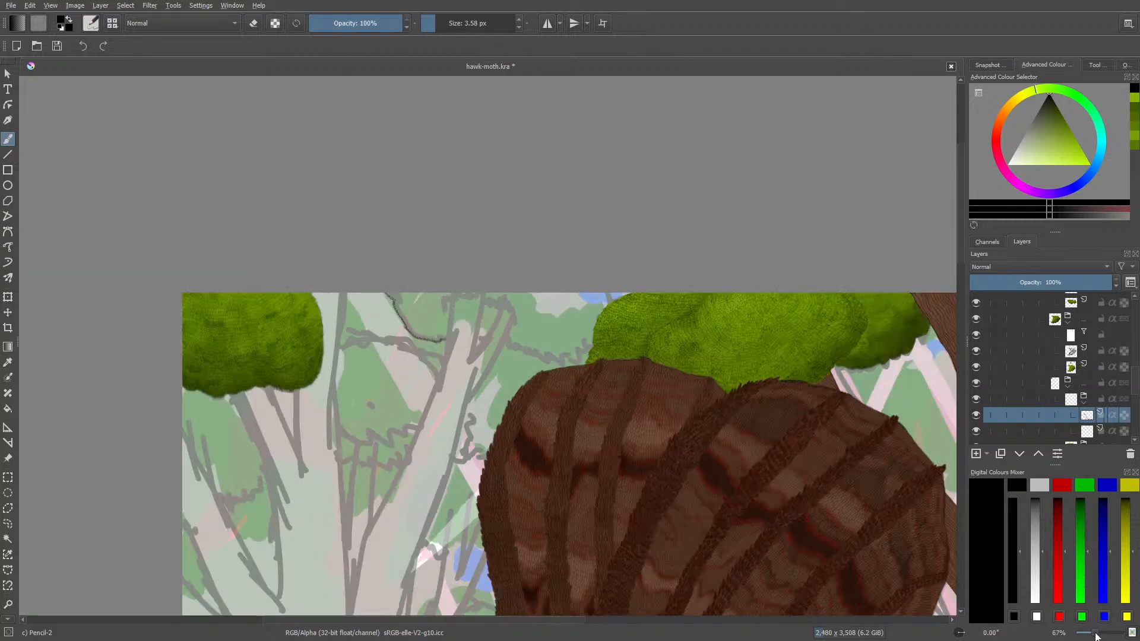
left_click(1102, 636)
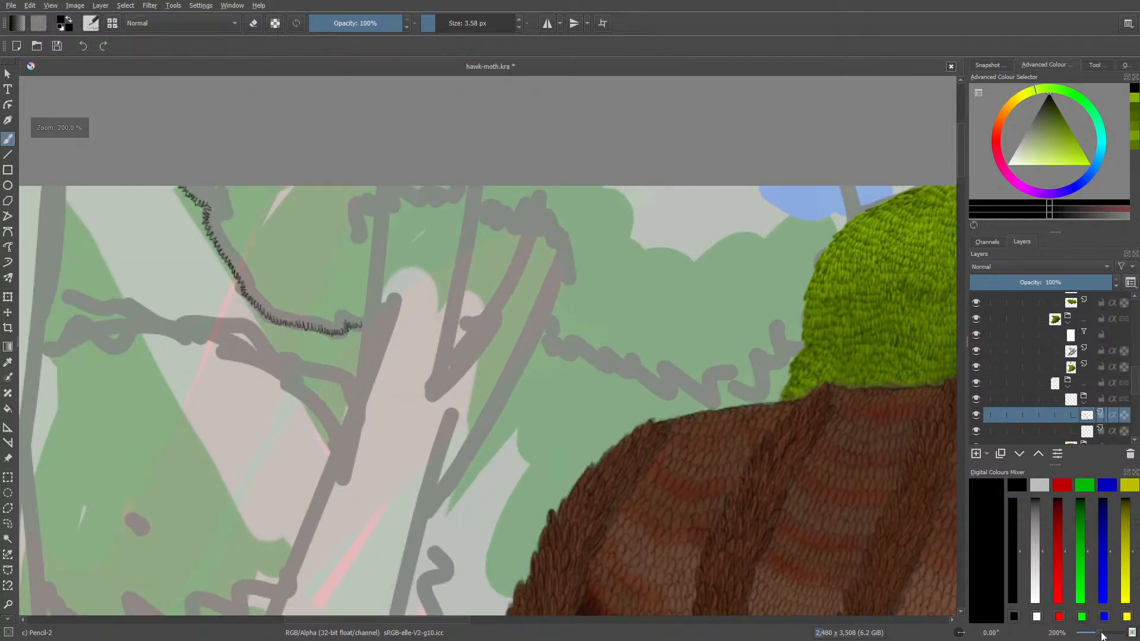
left_click(1104, 635)
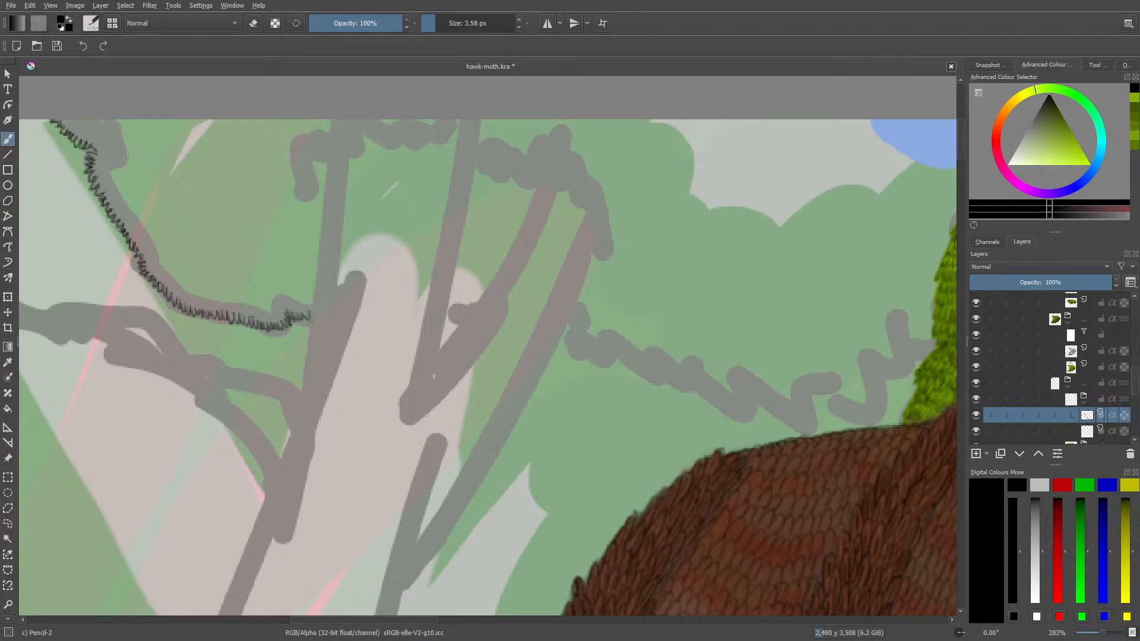
mouse_move(308, 316)
left_mouse_down()
mouse_move(369, 295)
mouse_move(372, 278)
mouse_move(374, 299)
mouse_move(383, 287)
mouse_move(442, 303)
mouse_move(443, 290)
mouse_move(455, 311)
mouse_move(475, 307)
mouse_move(473, 287)
mouse_move(481, 305)
mouse_move(515, 297)
mouse_move(537, 325)
mouse_move(568, 330)
mouse_move(574, 320)
mouse_move(589, 348)
mouse_move(605, 343)
mouse_move(672, 372)
left_mouse_up()
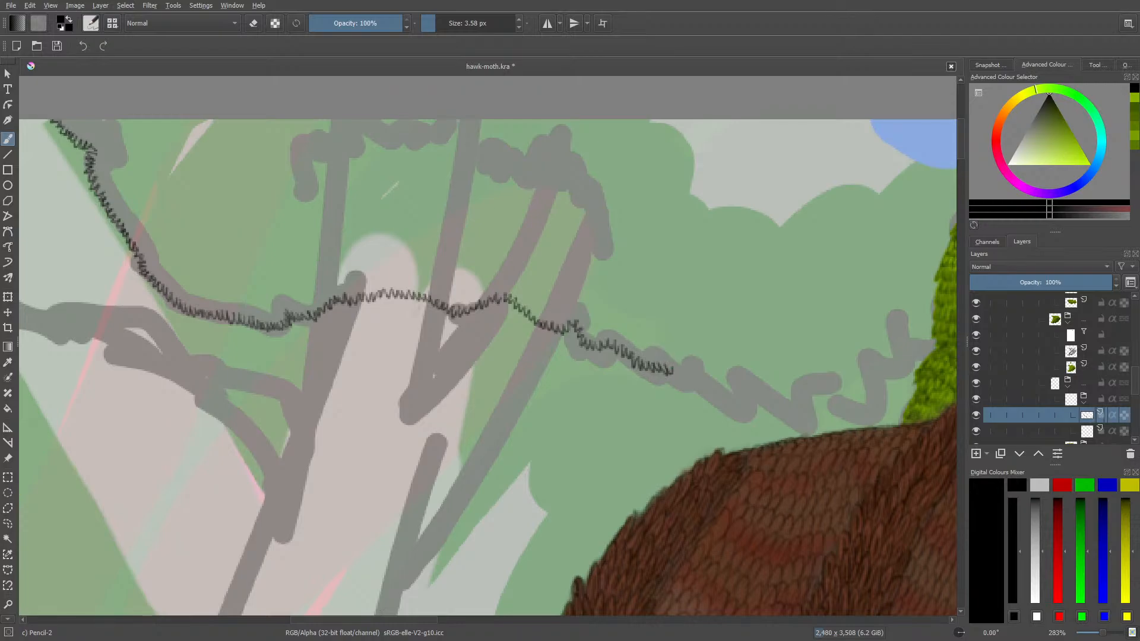
scroll(377, 619, "right", 5)
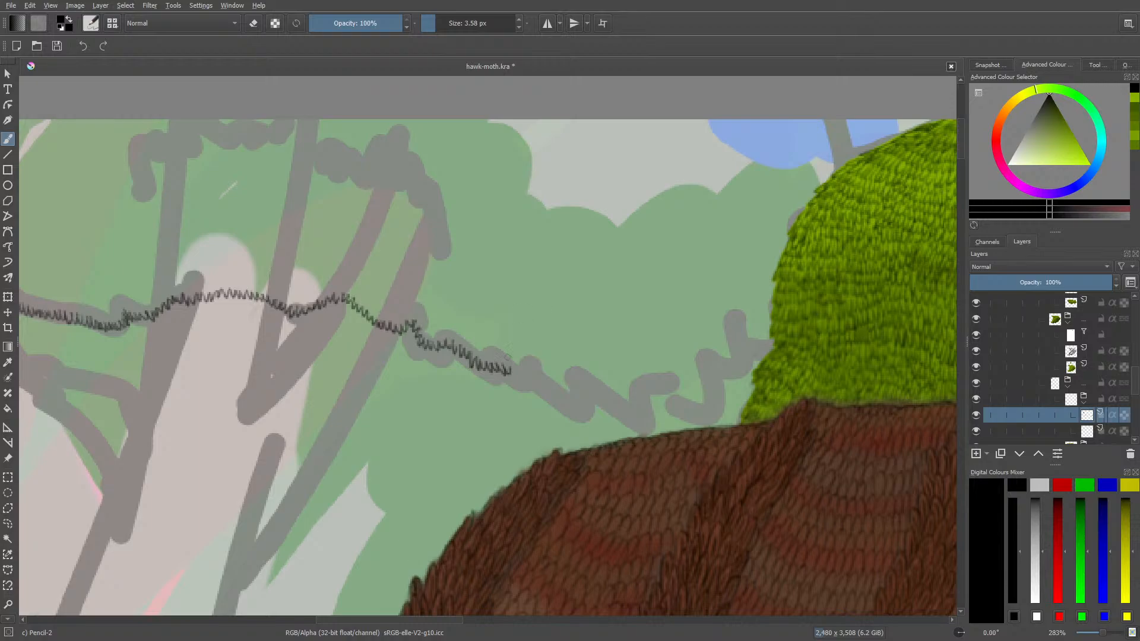
mouse_move(512, 372)
left_mouse_down()
mouse_move(583, 408)
mouse_move(591, 386)
mouse_move(610, 407)
mouse_move(621, 386)
mouse_move(618, 409)
mouse_move(640, 424)
mouse_move(656, 396)
mouse_move(702, 408)
left_mouse_up()
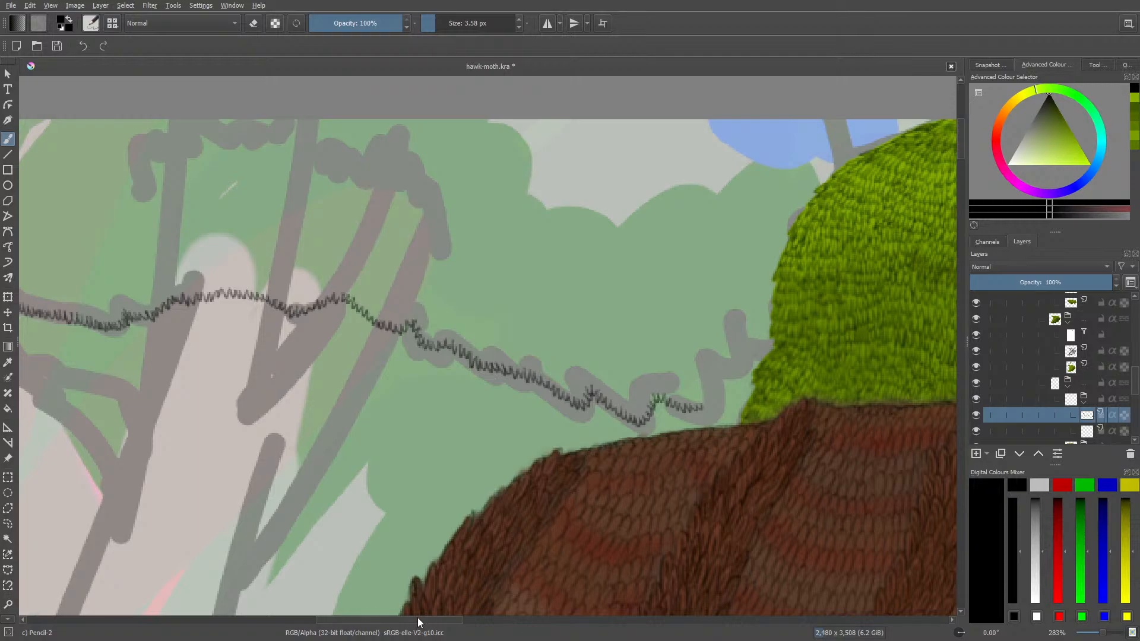
left_click_drag(418, 617, 458, 607)
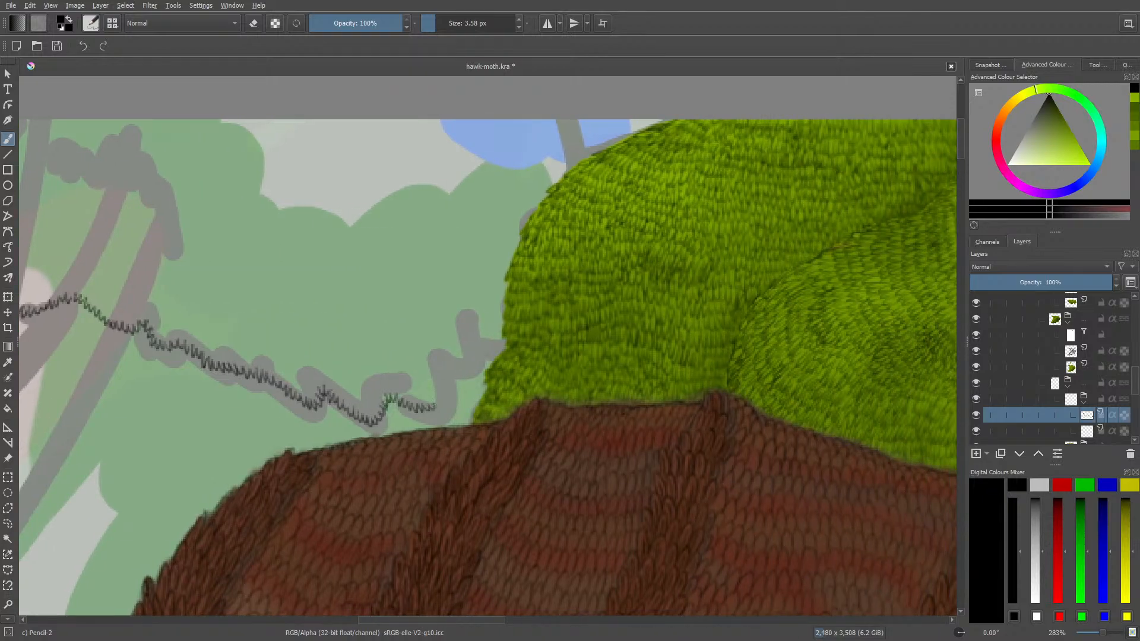
mouse_move(435, 408)
left_mouse_down()
mouse_move(481, 343)
mouse_move(505, 346)
left_mouse_up()
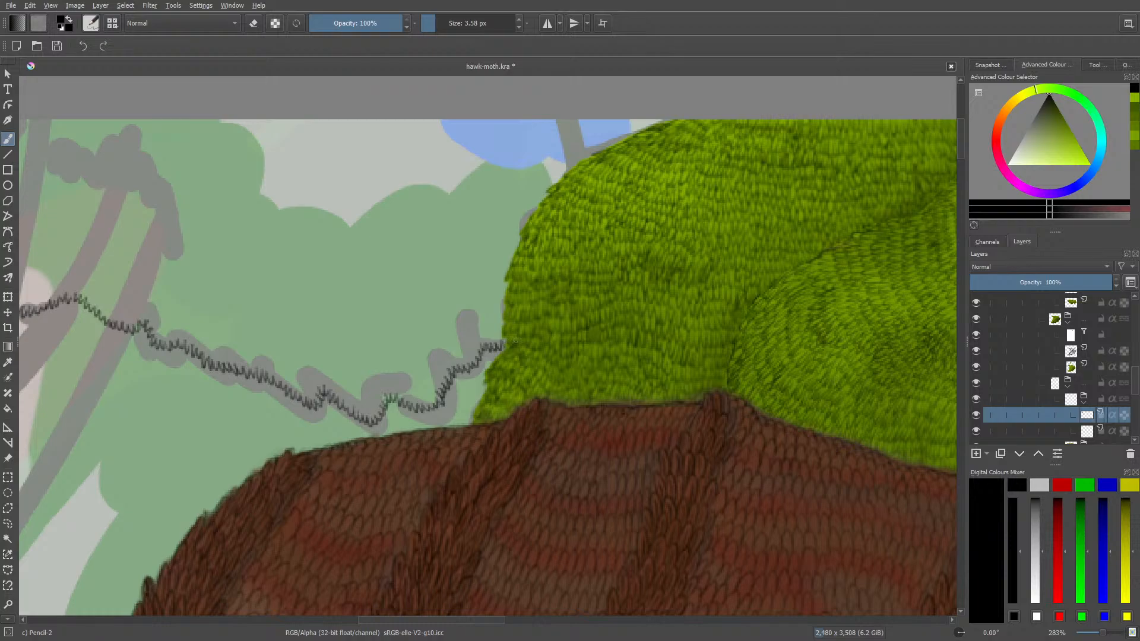
- Hide the layer group of the finished green clump above the wing and continue the jagged edge along the sketched outline to the canvas's top edge
left_click(977, 317)
left_click_drag(1135, 368, 1135, 347)
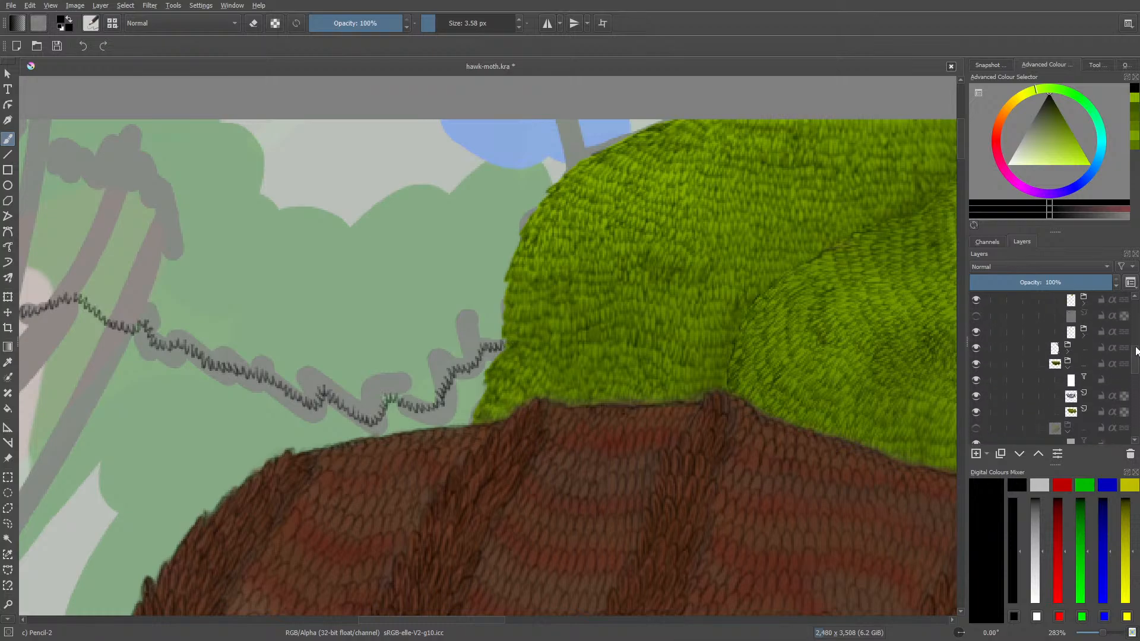
scroll(1136, 352, "up", 1)
left_click(977, 419)
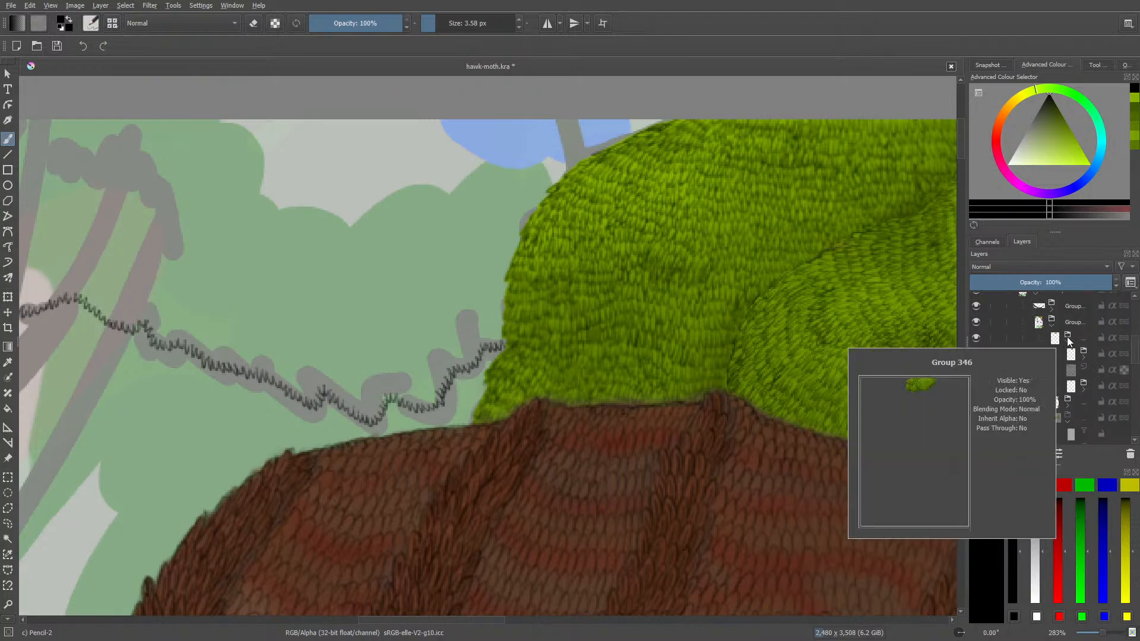
left_click(976, 338)
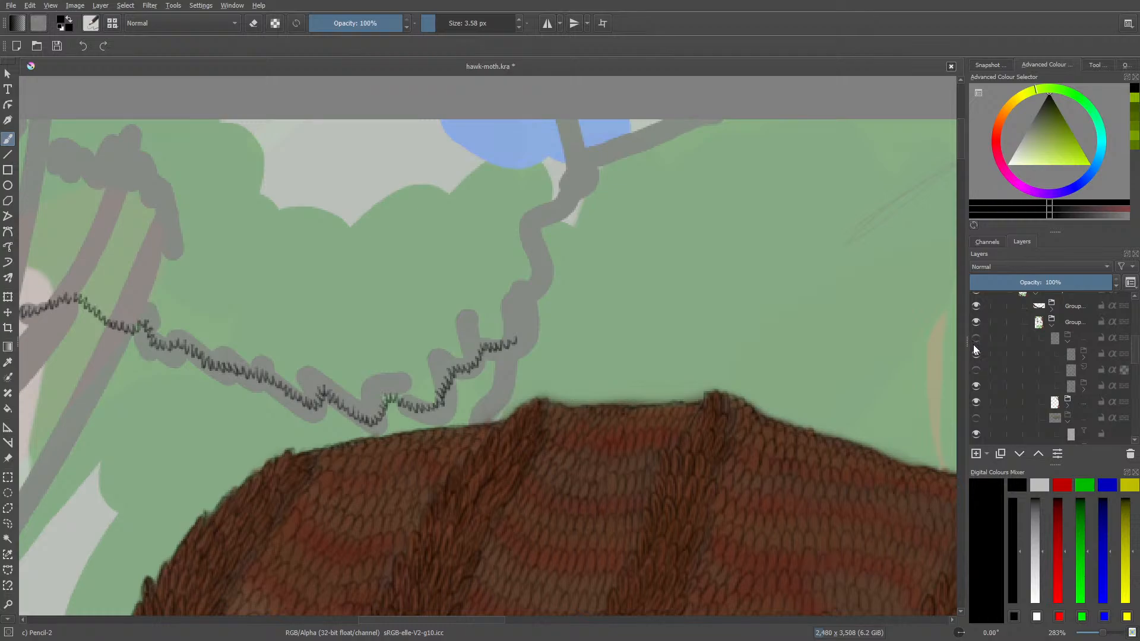
left_click_drag(1135, 349, 1137, 381)
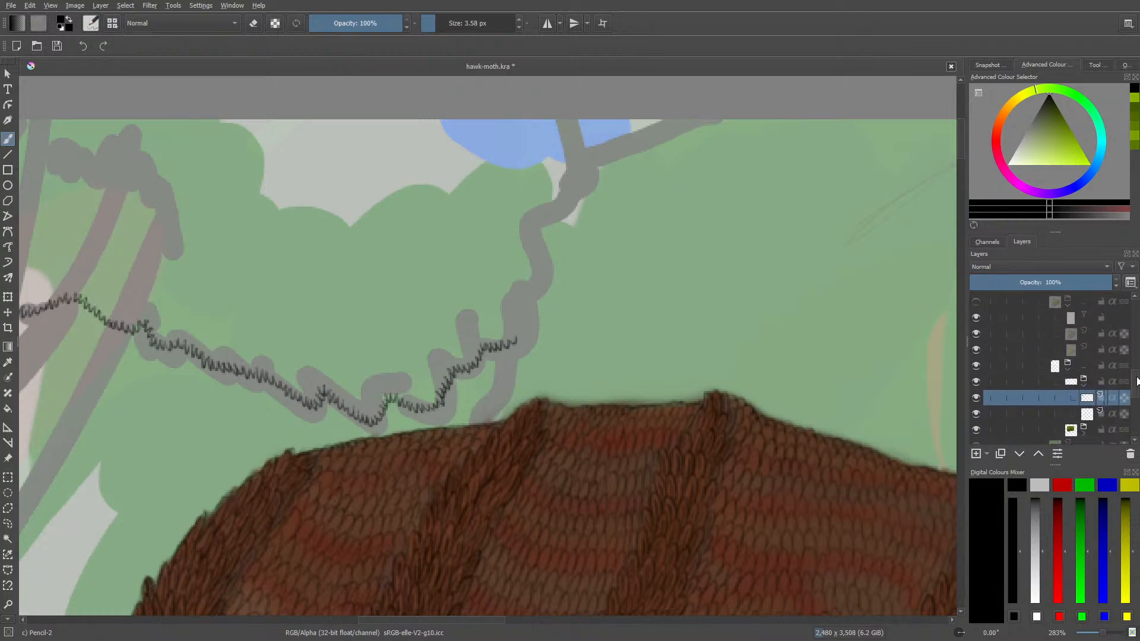
mouse_move(516, 341)
left_mouse_down()
mouse_move(553, 255)
mouse_move(538, 224)
mouse_move(566, 215)
mouse_move(592, 175)
mouse_move(575, 124)
left_mouse_up()
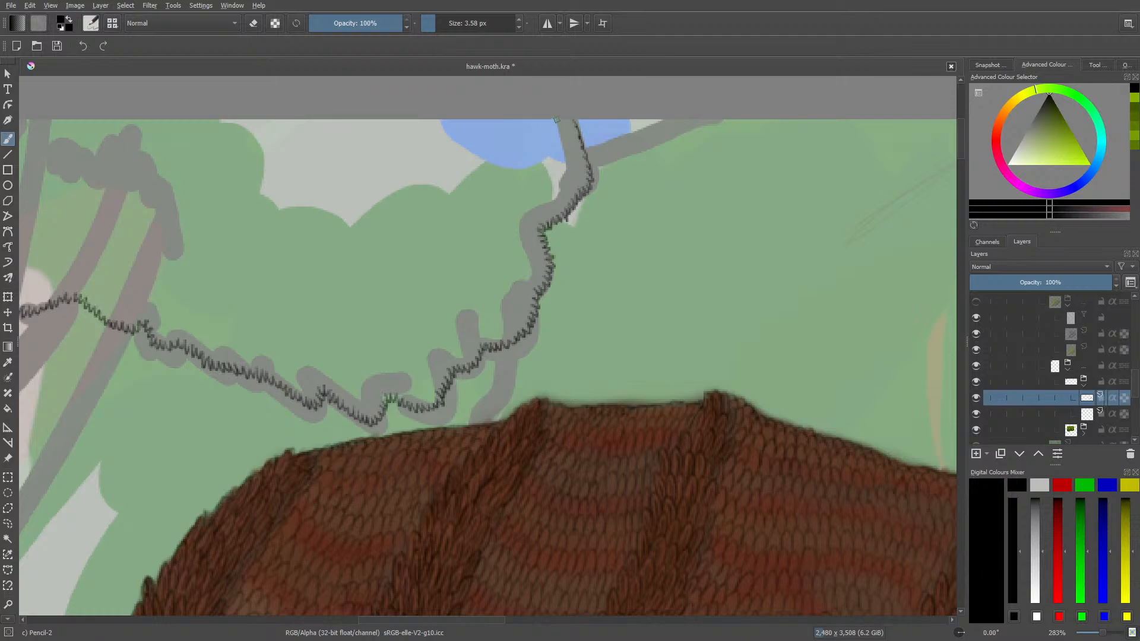
- Sketch a small plain cloud-shaped outline below the left part of the clump's jagged edge
mouse_move(476, 619)
left_mouse_down()
mouse_move(344, 619)
mouse_move(416, 603)
mouse_move(294, 597)
mouse_move(450, 602)
mouse_move(424, 596)
mouse_move(419, 573)
left_mouse_up()
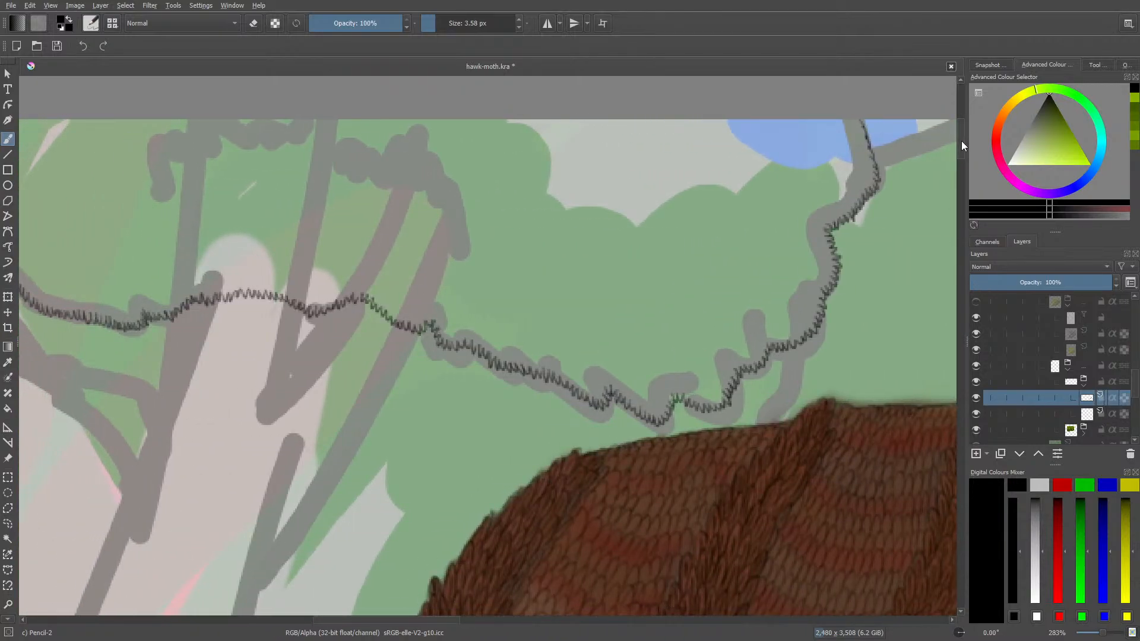
left_click_drag(962, 136, 962, 123)
left_click_drag(423, 620, 397, 615)
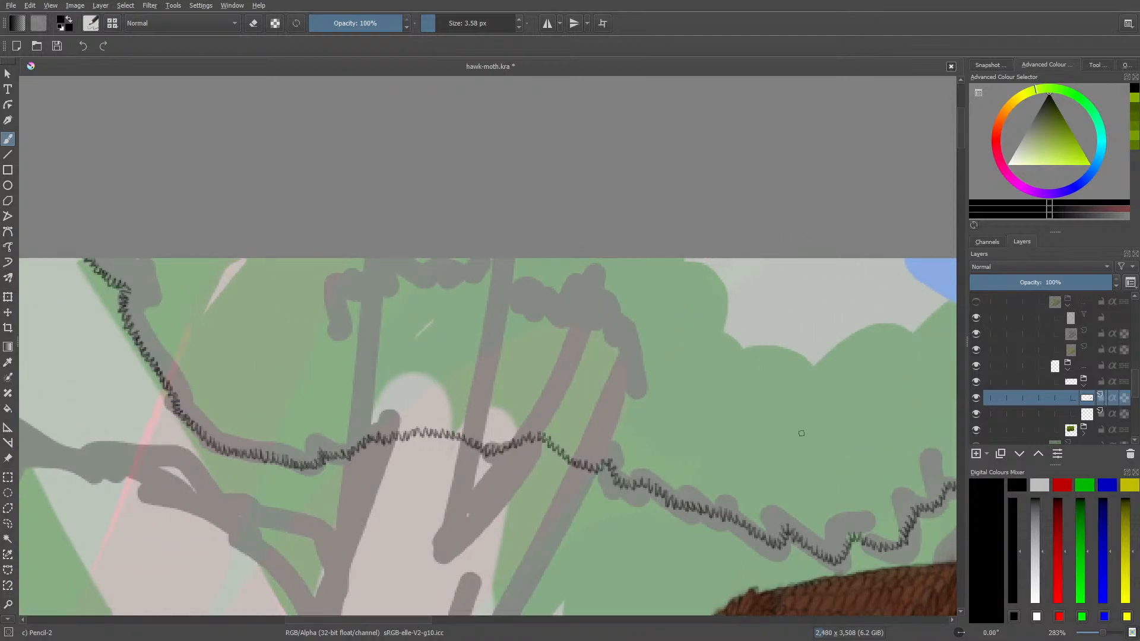
mouse_move(194, 543)
left_mouse_down()
mouse_move(191, 522)
mouse_move(83, 518)
mouse_move(89, 563)
mouse_move(187, 575)
left_mouse_up()
- Draw short jagged leaf curves inside the right part of the clump, one running from the outline's inward corner below the blue patch
left_click_drag(394, 619, 423, 620)
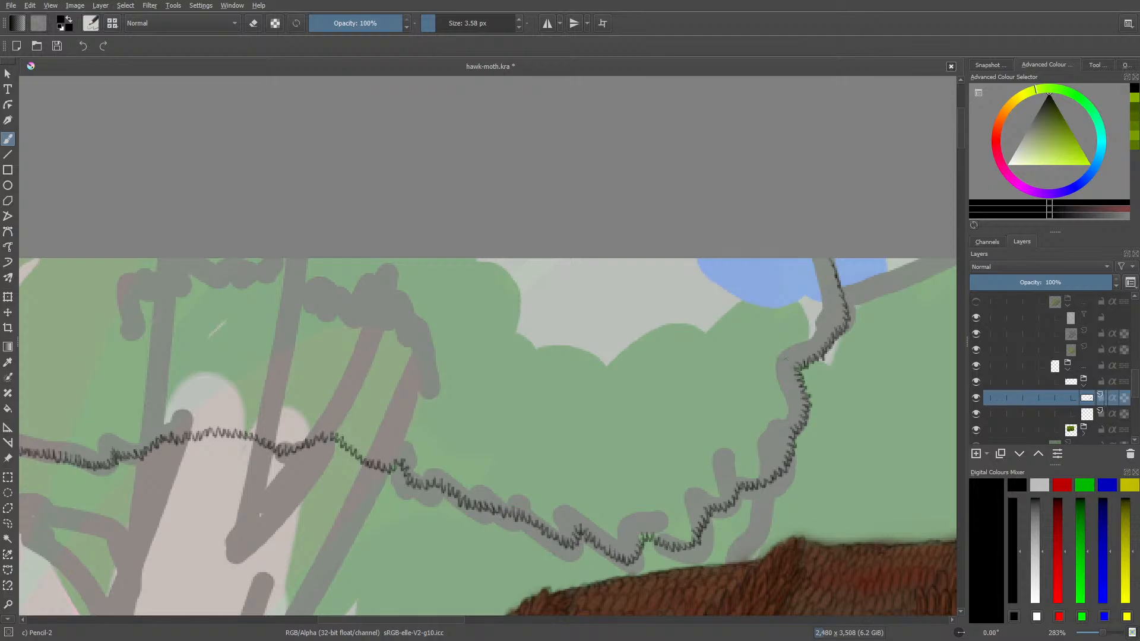
mouse_move(782, 360)
left_mouse_down()
mouse_move(758, 353)
mouse_move(729, 304)
left_mouse_up()
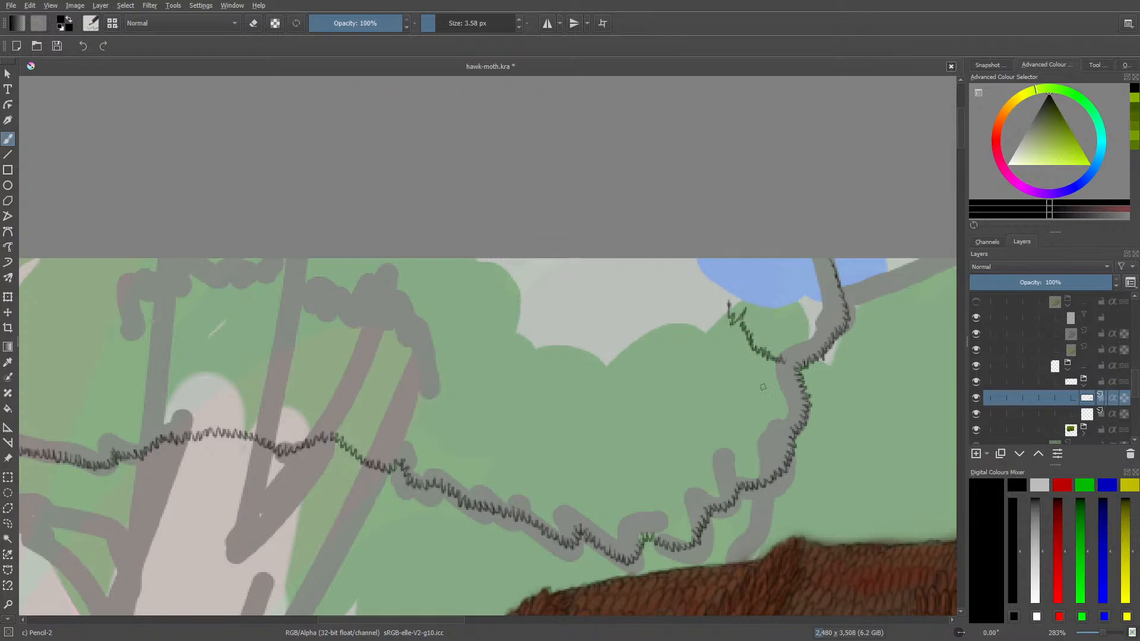
left_click_drag(783, 359, 791, 355)
mouse_move(589, 416)
left_mouse_down()
mouse_move(597, 437)
mouse_move(621, 447)
mouse_move(652, 418)
left_mouse_up()
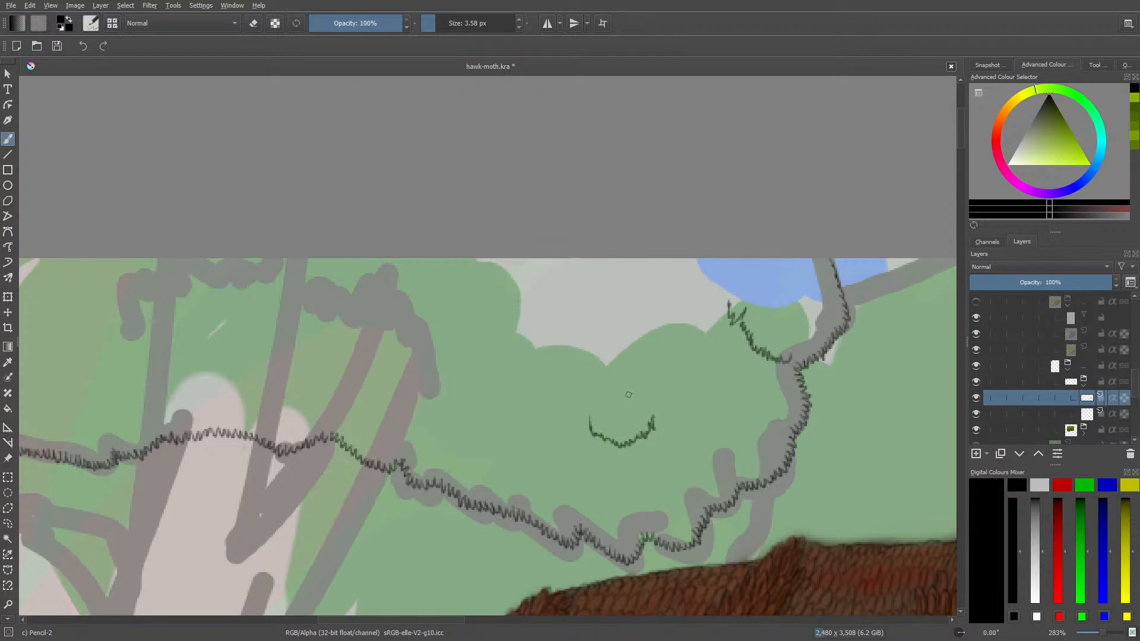
- Trim the left tip of the short inner leaf curve with Eraser Circle at 50 px and return to Pencil-2
key("e")
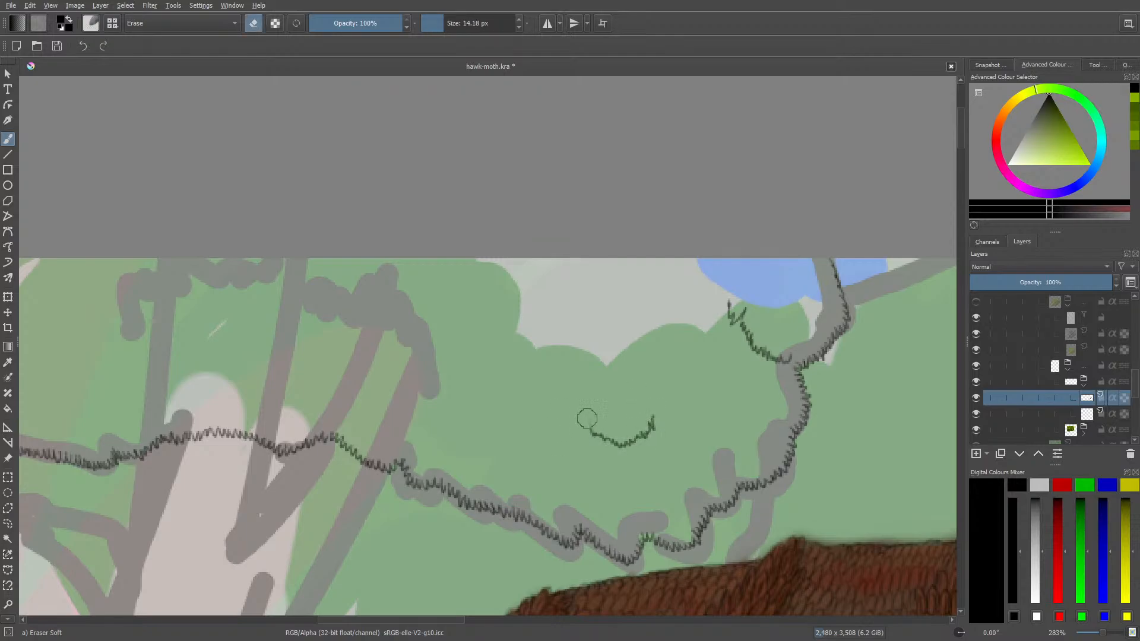
left_click(91, 23)
left_click(107, 152)
left_click(567, 473)
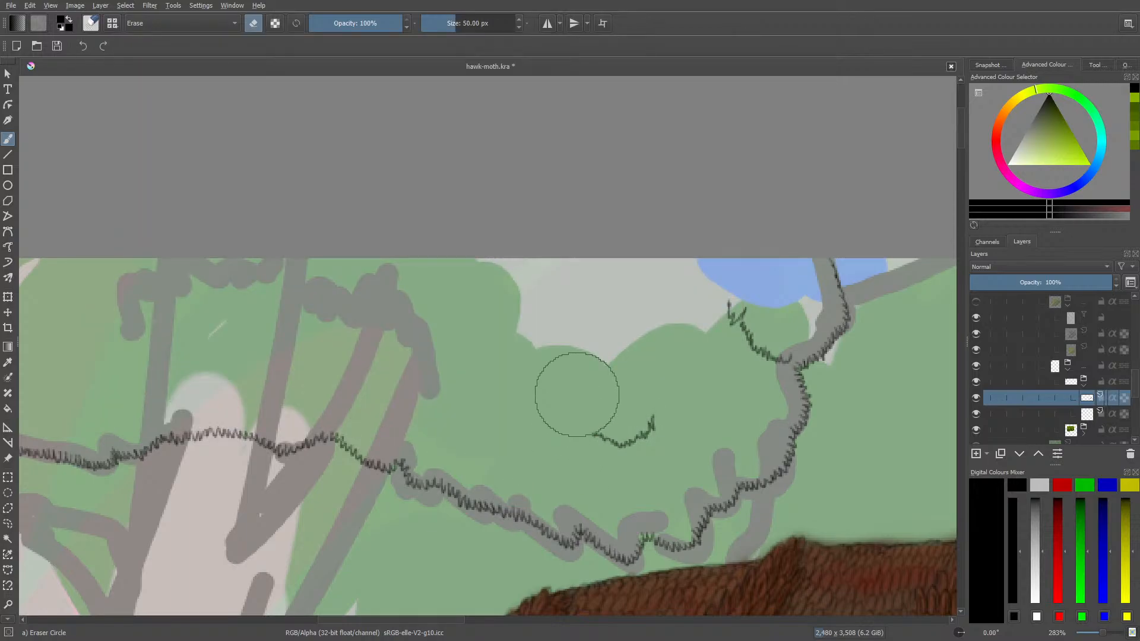
key("slash")
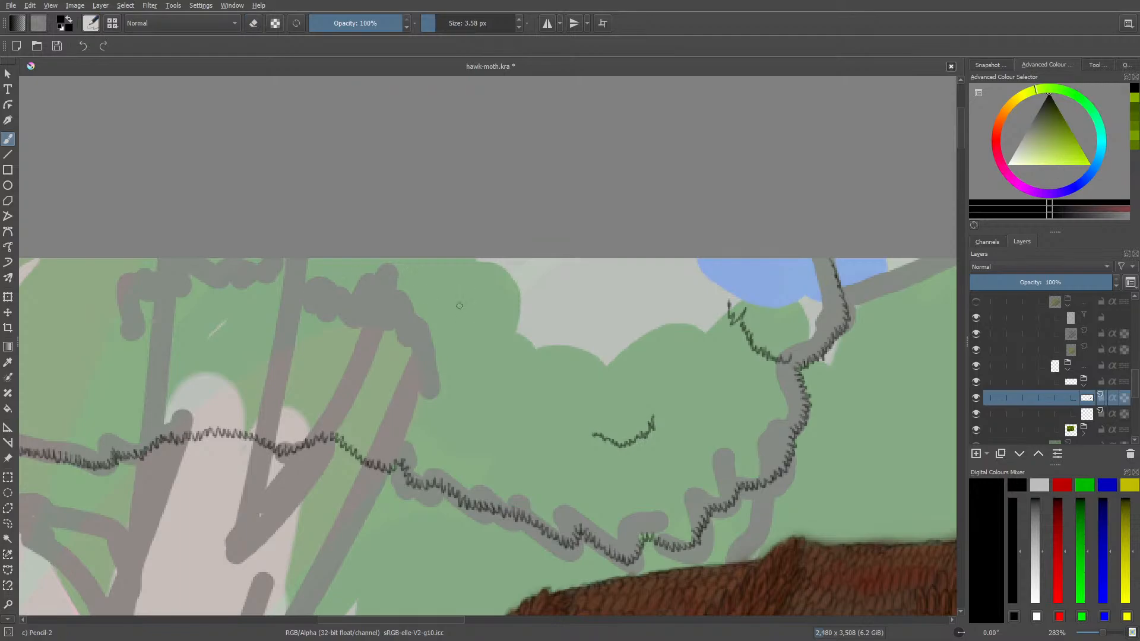
- Draw two more short jagged curves around the pale sky gap and trim the upper one with Eraser Circle
mouse_move(456, 306)
left_mouse_down()
mouse_move(480, 338)
mouse_move(513, 342)
mouse_move(525, 327)
left_mouse_up()
mouse_move(646, 259)
left_mouse_down()
mouse_move(642, 279)
mouse_move(627, 281)
mouse_move(581, 264)
mouse_move(650, 257)
left_mouse_up()
key("slash")
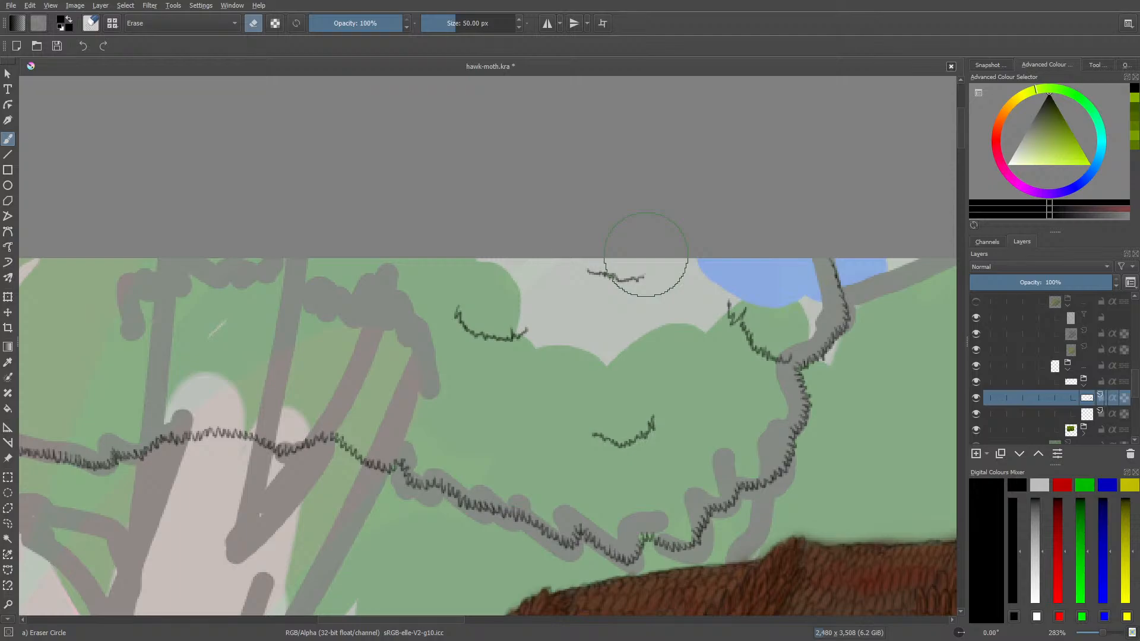
key("slash")
- Draw scattered short jagged leaf curves with Pencil-2 across the middle and left parts of the clump, including along its top
left_click_drag(409, 619, 364, 630)
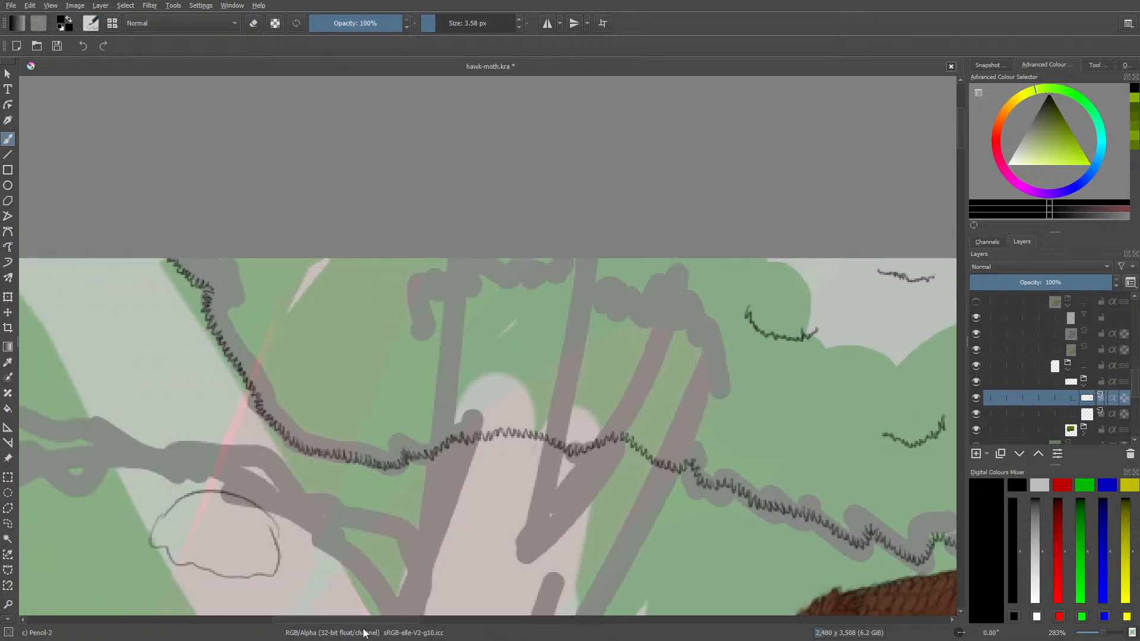
mouse_move(730, 437)
left_mouse_down()
mouse_move(708, 444)
mouse_move(686, 421)
left_mouse_up()
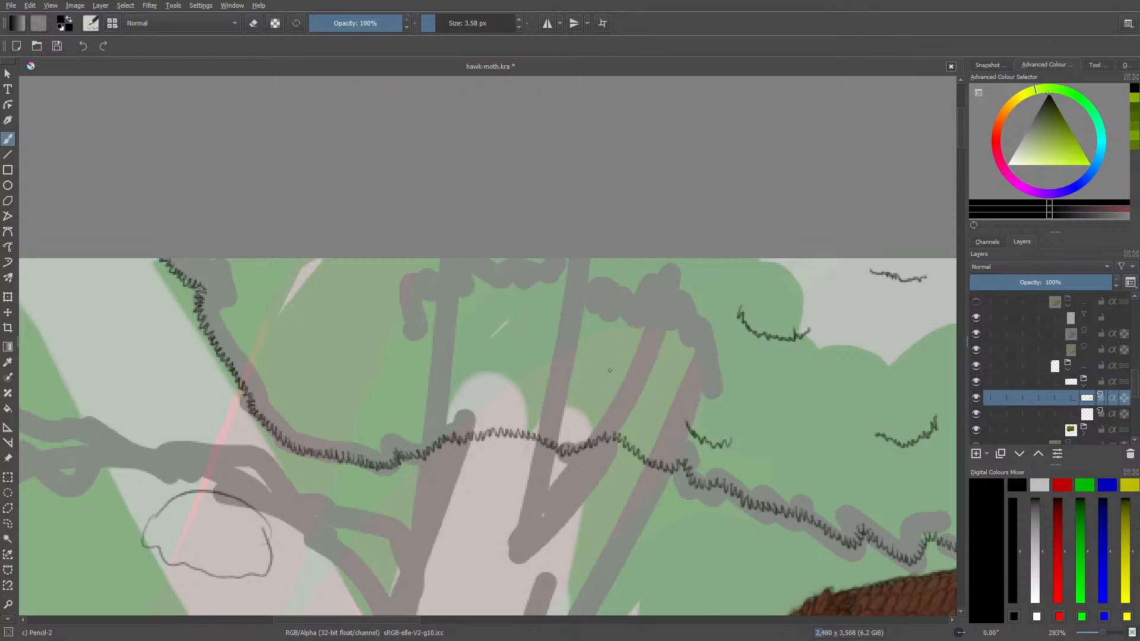
mouse_move(610, 361)
left_mouse_down()
mouse_move(557, 370)
mouse_move(546, 351)
left_mouse_up()
mouse_move(420, 386)
left_mouse_down()
mouse_move(385, 410)
mouse_move(354, 378)
left_mouse_up()
mouse_move(296, 322)
left_mouse_down()
mouse_move(273, 303)
mouse_move(267, 273)
left_mouse_up()
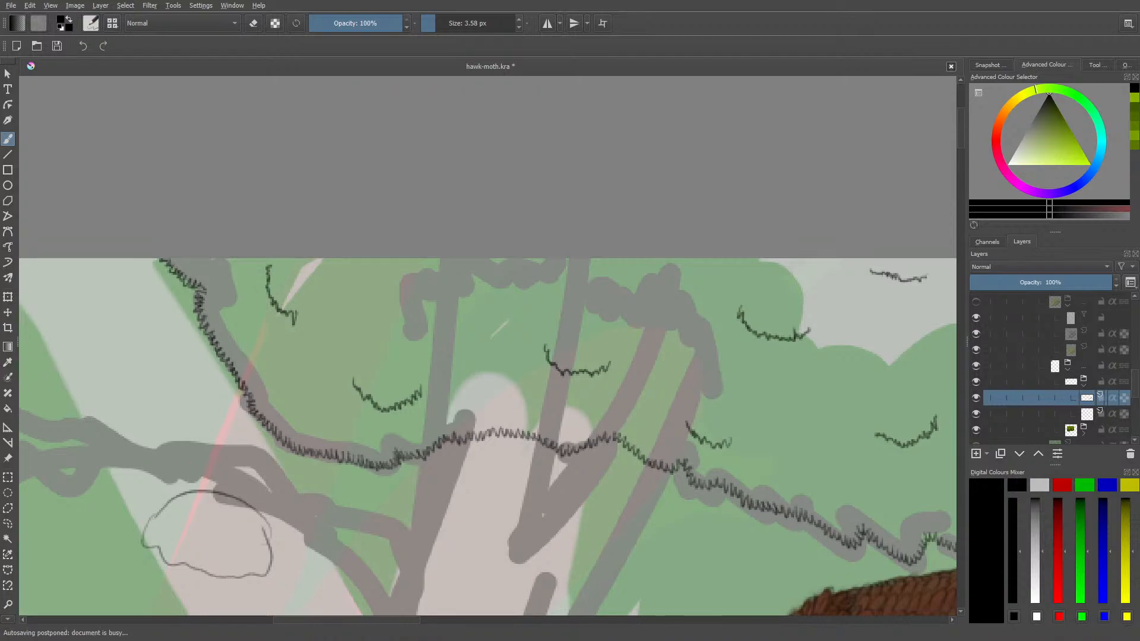
left_click_drag(239, 277, 201, 283)
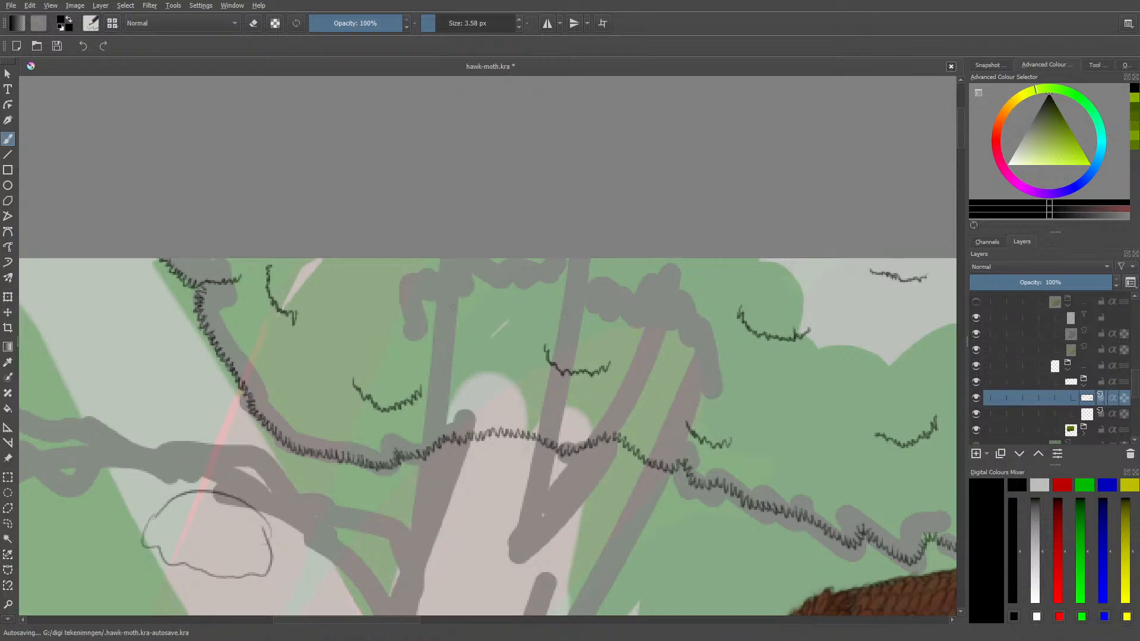
left_click_drag(450, 286, 639, 295)
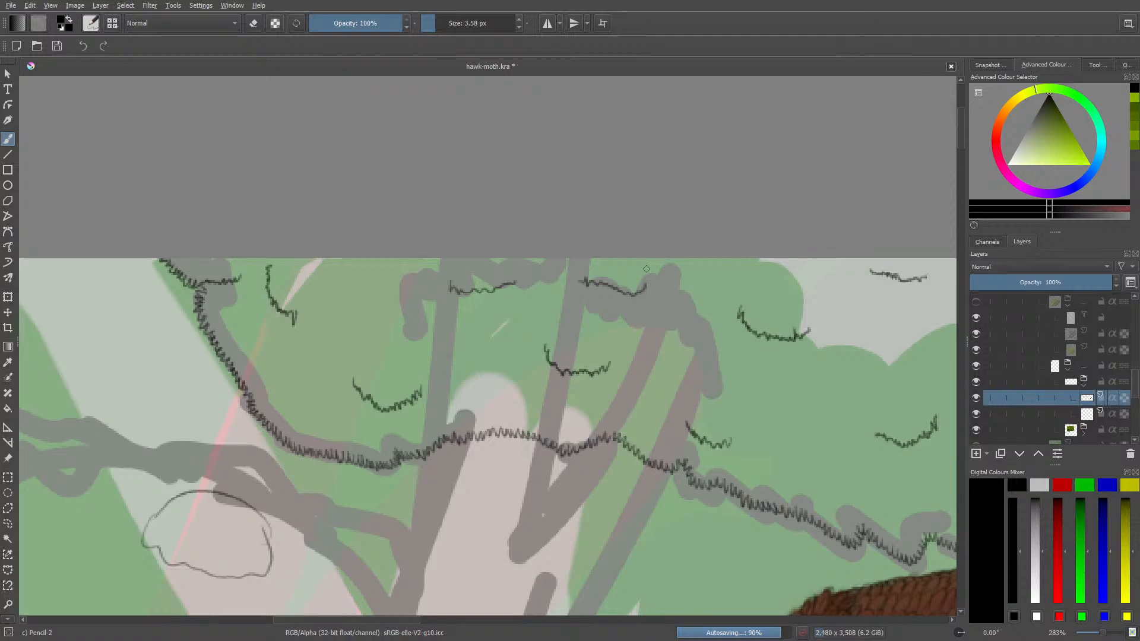
- Stack rows of short zigzag leaf strokes above the lower-left inner curve and along the clump's lower-left edge
mouse_move(352, 620)
left_mouse_down()
mouse_move(444, 620)
mouse_move(267, 630)
mouse_move(341, 628)
left_mouse_up()
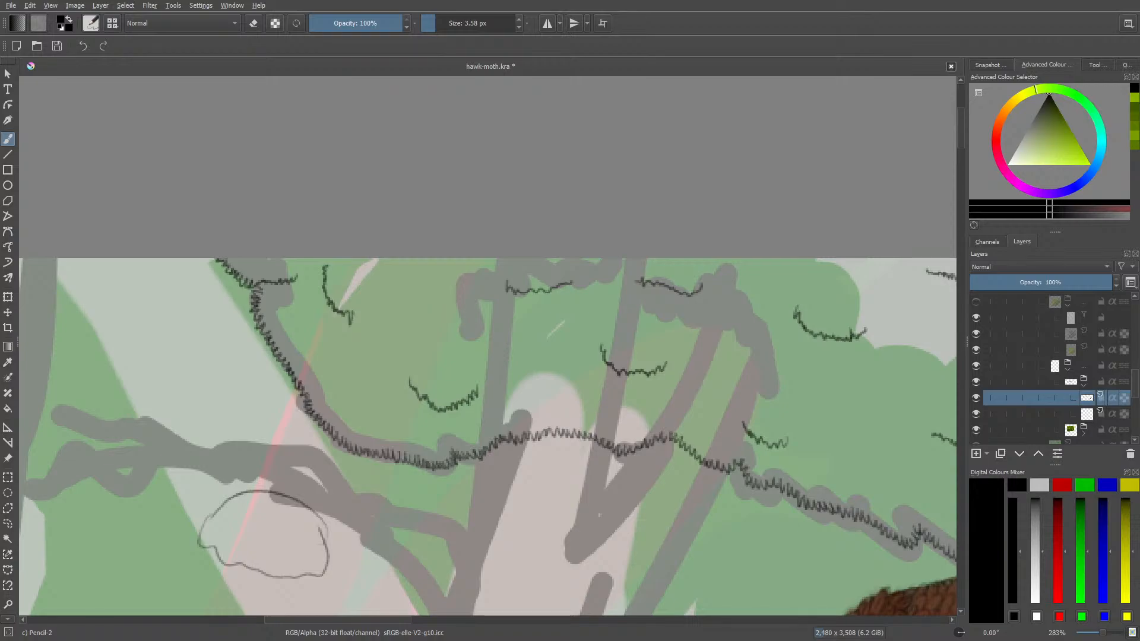
mouse_move(410, 381)
left_mouse_down()
mouse_move(439, 399)
mouse_move(473, 380)
mouse_move(449, 395)
mouse_move(408, 374)
left_mouse_up()
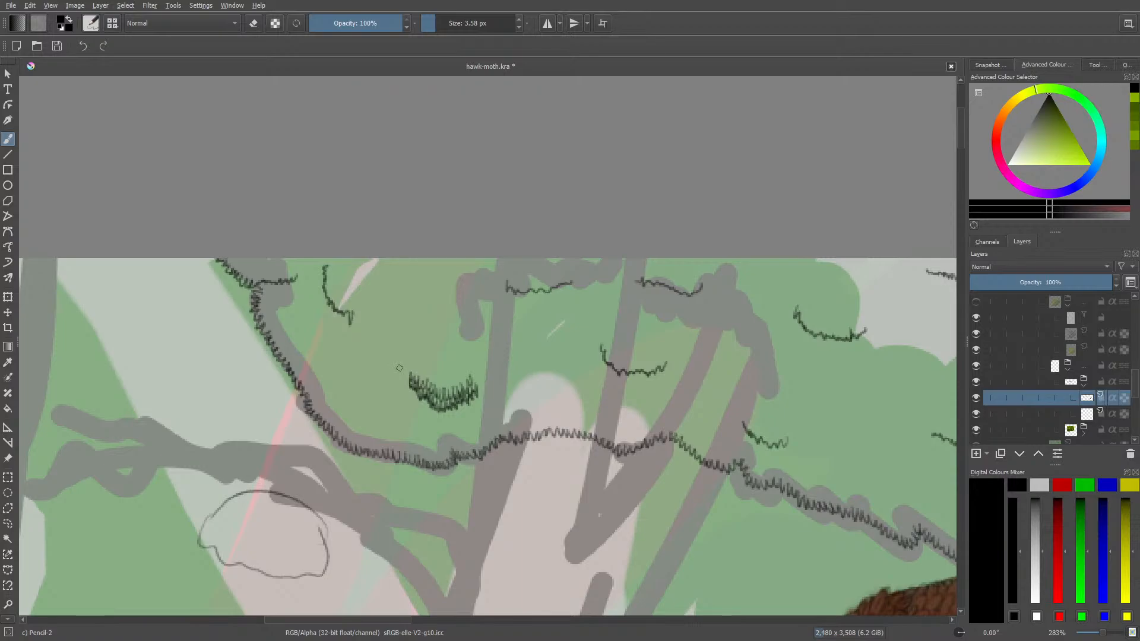
mouse_move(455, 451)
left_mouse_down()
mouse_move(496, 421)
mouse_move(468, 437)
mouse_move(454, 430)
mouse_move(448, 454)
mouse_move(385, 445)
mouse_move(365, 426)
mouse_move(374, 448)
mouse_move(307, 398)
mouse_move(378, 440)
mouse_move(446, 450)
left_mouse_up()
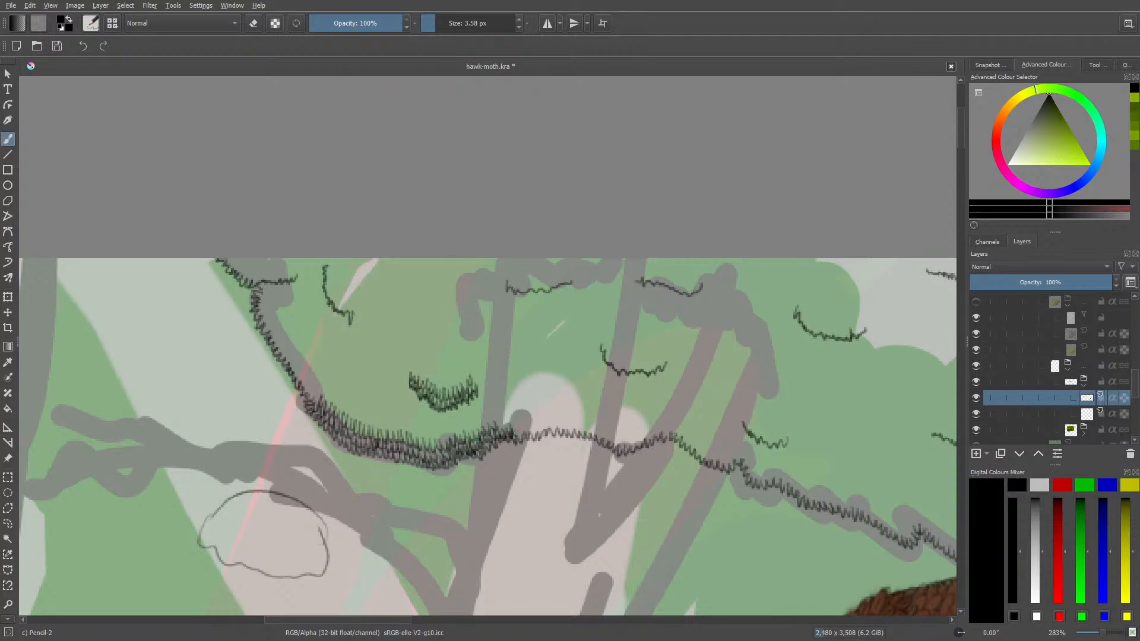
mouse_move(534, 421)
left_mouse_down()
mouse_move(505, 422)
mouse_move(536, 413)
mouse_move(522, 400)
mouse_move(520, 412)
mouse_move(497, 405)
mouse_move(457, 427)
left_mouse_up()
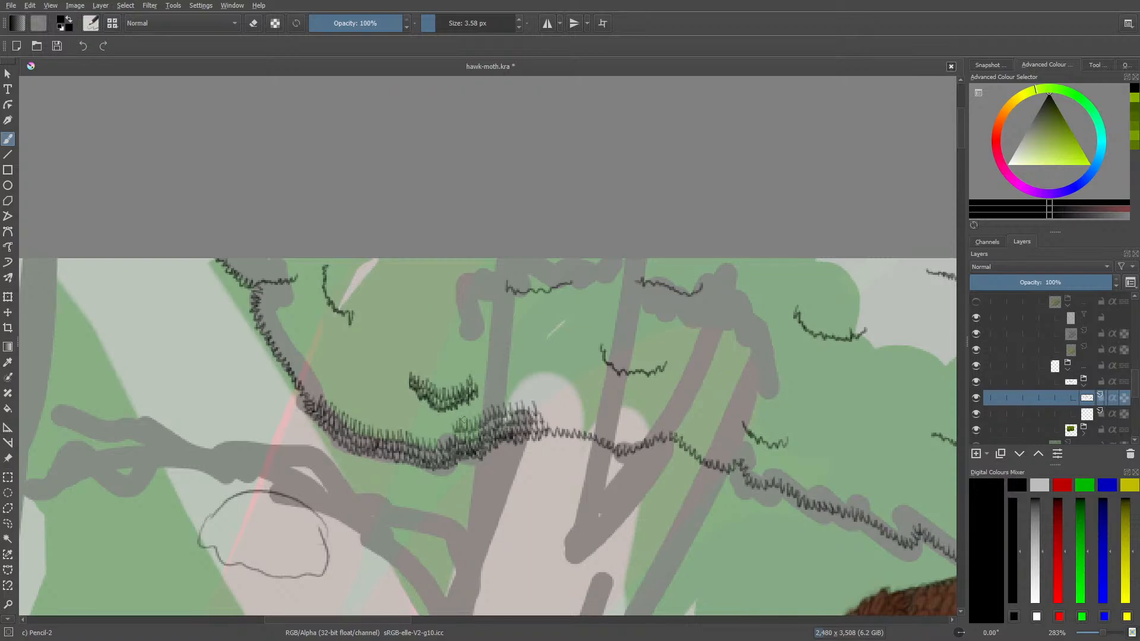
- Stack more rows of short zigzag leaf strokes above the clump's lower-left edge until they merge with the short inner curve
mouse_move(451, 430)
left_mouse_down()
mouse_move(411, 410)
mouse_move(400, 419)
mouse_move(415, 424)
mouse_move(375, 422)
mouse_move(369, 399)
mouse_move(359, 418)
mouse_move(354, 403)
mouse_move(315, 387)
mouse_move(329, 377)
mouse_move(358, 403)
mouse_move(475, 414)
left_mouse_up()
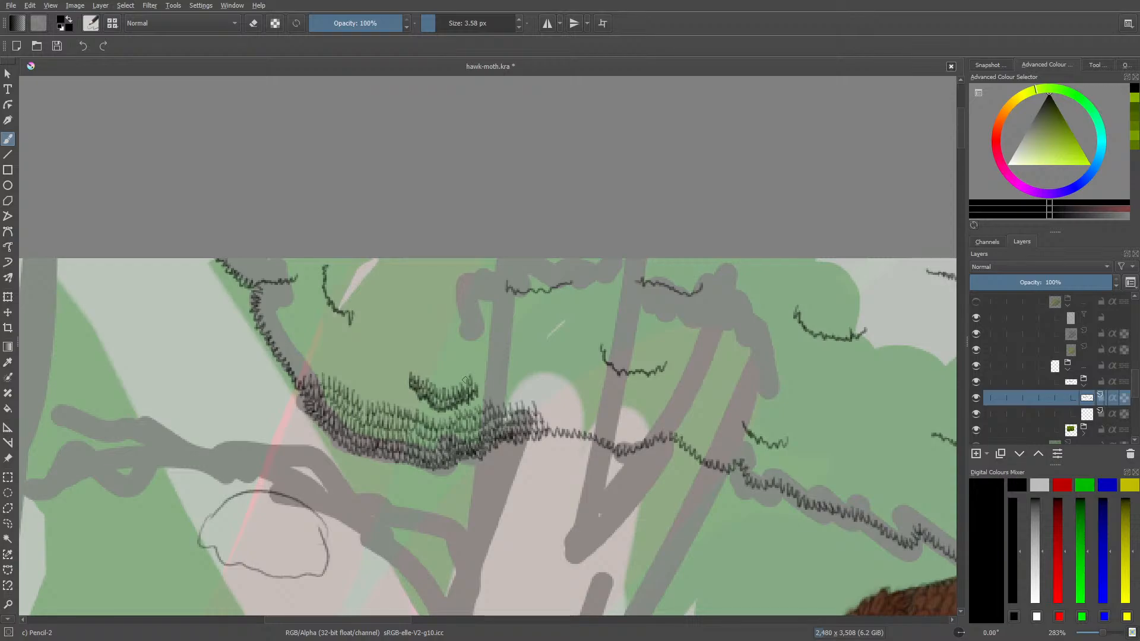
mouse_move(482, 402)
left_mouse_down()
mouse_move(432, 417)
mouse_move(392, 402)
mouse_move(395, 391)
mouse_move(418, 393)
mouse_move(394, 380)
mouse_move(404, 370)
left_mouse_up()
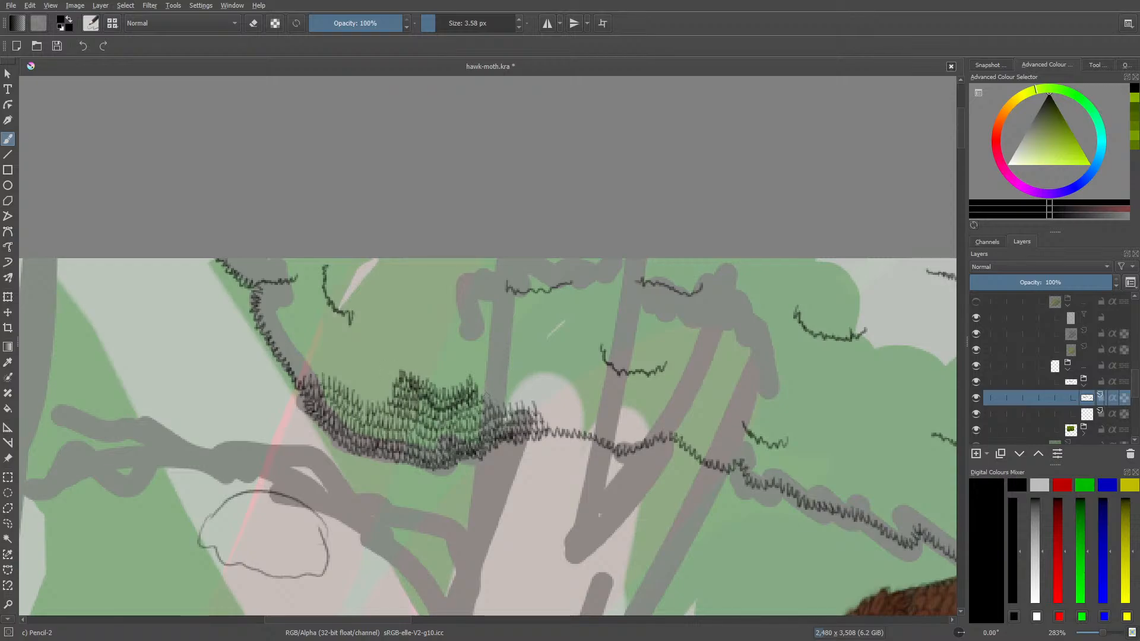
mouse_move(480, 388)
left_mouse_down()
mouse_move(520, 401)
mouse_move(527, 385)
mouse_move(474, 378)
left_mouse_up()
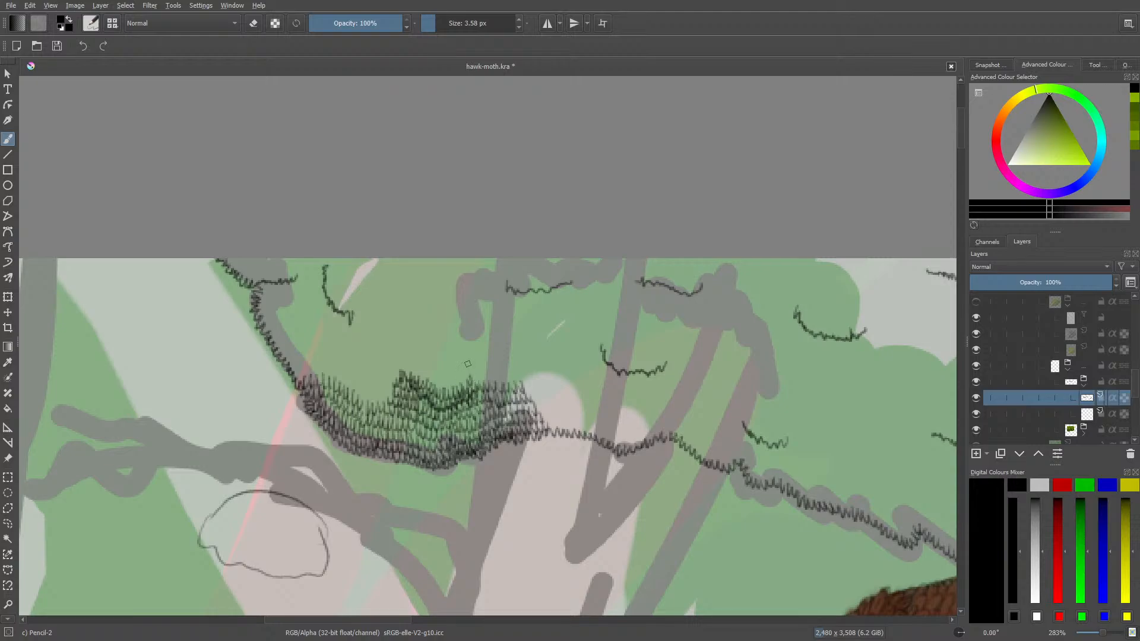
- Erase a thin strip of overlapping strokes beneath the inner curve with Eraser Circle and redraw leaf strokes there with Pencil-2
key("e")
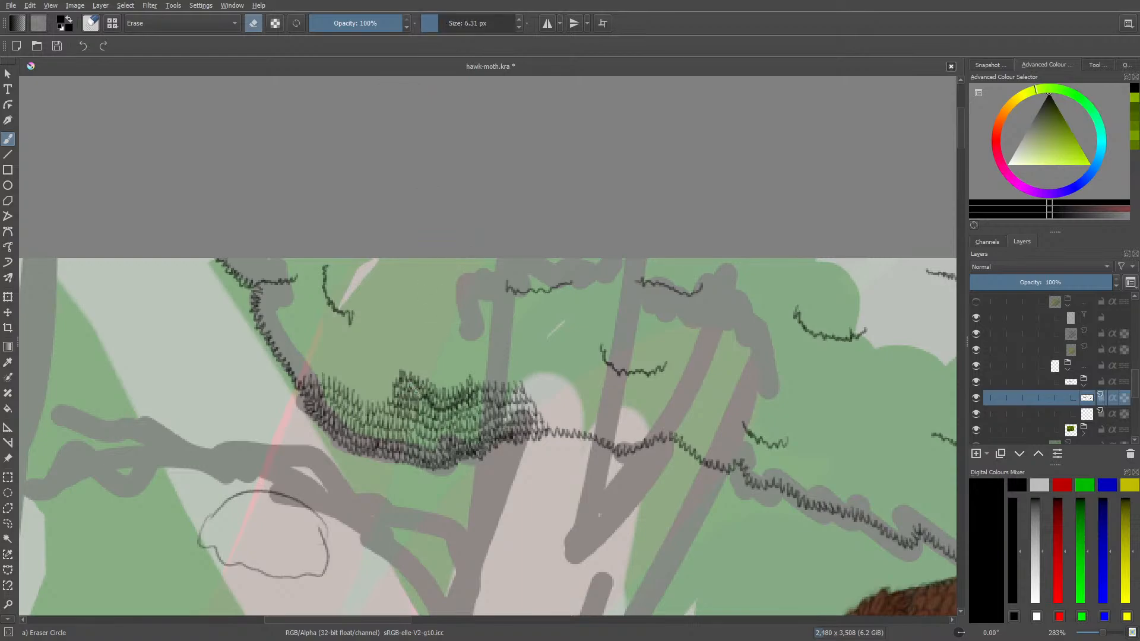
mouse_move(432, 410)
left_mouse_down()
mouse_move(469, 392)
mouse_move(456, 402)
left_mouse_up()
key("e")
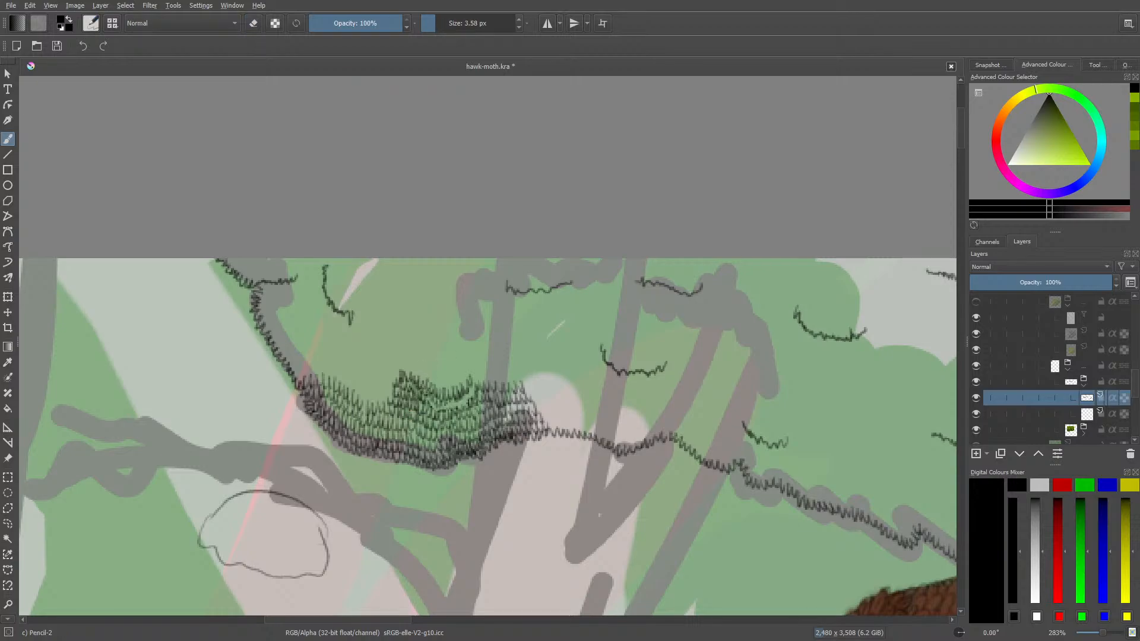
left_click_drag(443, 408, 455, 398)
- Try to stack rows of short leaf strokes above and below the short jagged curve in the clump's middle
mouse_move(605, 340)
left_mouse_down()
mouse_move(622, 373)
mouse_move(637, 358)
mouse_move(668, 358)
mouse_move(640, 365)
mouse_move(631, 348)
left_mouse_up()
left_click_drag(621, 360, 622, 343)
left_click_drag(612, 358, 620, 344)
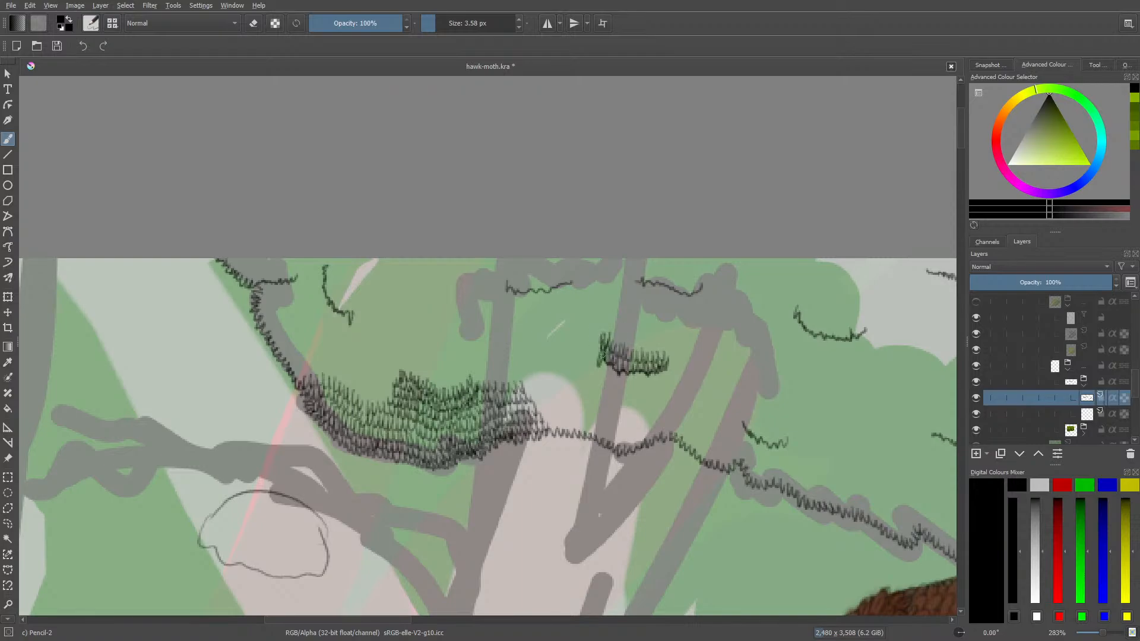
mouse_move(606, 363)
left_mouse_down()
mouse_move(617, 381)
mouse_move(643, 384)
left_mouse_up()
- Erase the middle curve and its rows with Eraser Circle, then redraw it with Pencil-2 as a wider patch of stacked leaf rows
mouse_move(1101, 633)
left_mouse_down()
mouse_move(1090, 633)
mouse_move(1108, 632)
left_mouse_up()
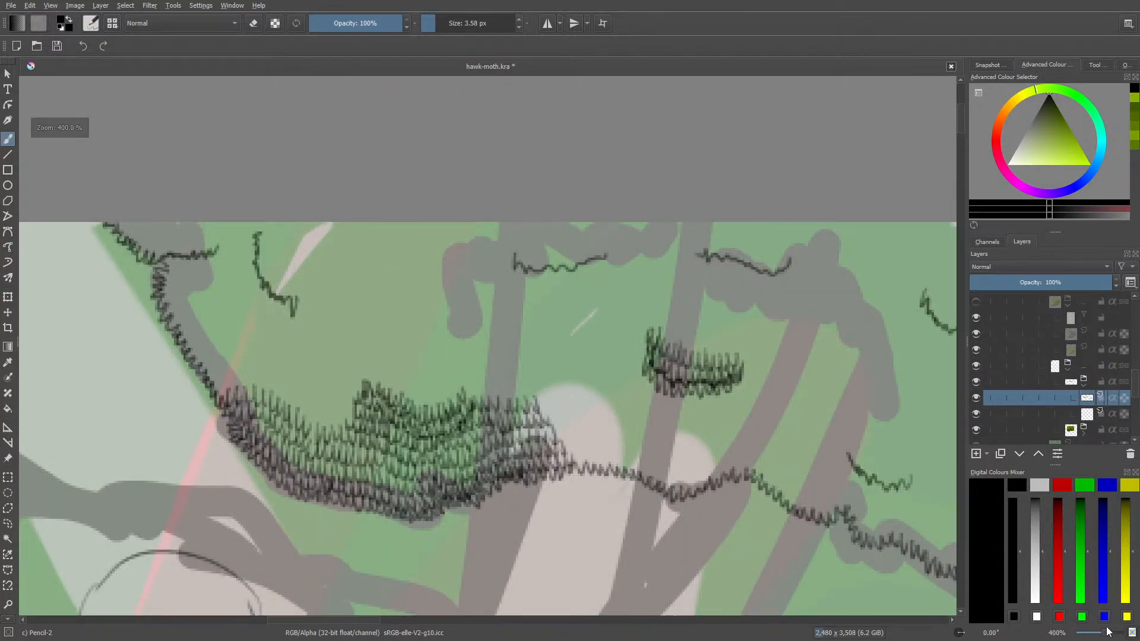
key("e")
mouse_move(647, 374)
left_mouse_down()
mouse_move(650, 332)
mouse_move(654, 398)
mouse_move(677, 368)
mouse_move(741, 362)
mouse_move(742, 317)
left_mouse_up()
key("e")
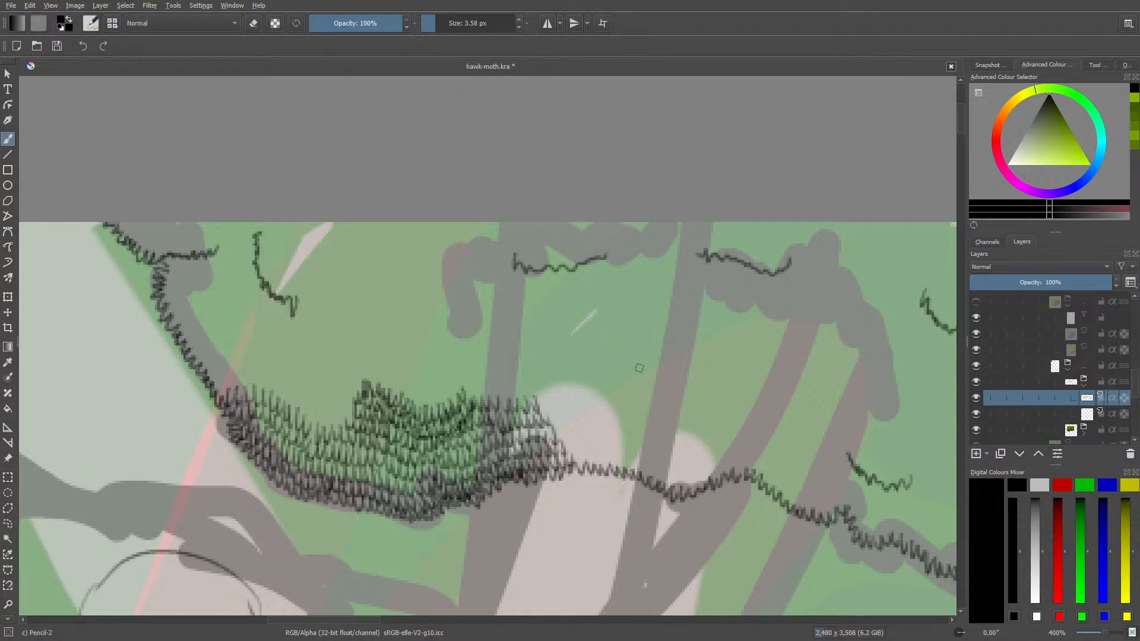
mouse_move(638, 361)
left_mouse_down()
mouse_move(640, 375)
mouse_move(680, 398)
mouse_move(726, 385)
left_mouse_up()
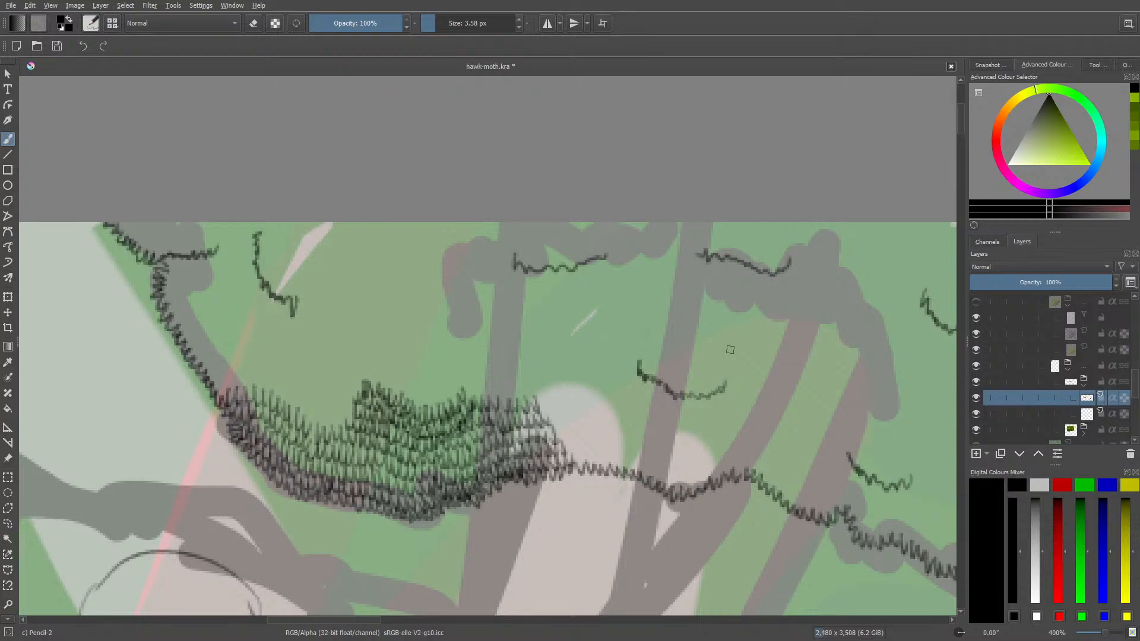
mouse_move(642, 356)
left_mouse_down()
mouse_move(678, 391)
mouse_move(700, 375)
mouse_move(708, 386)
mouse_move(719, 365)
mouse_move(720, 398)
mouse_move(669, 406)
mouse_move(649, 387)
mouse_move(617, 387)
mouse_move(633, 352)
mouse_move(614, 365)
mouse_move(609, 391)
mouse_move(708, 422)
mouse_move(743, 406)
mouse_move(732, 365)
mouse_move(735, 420)
left_mouse_up()
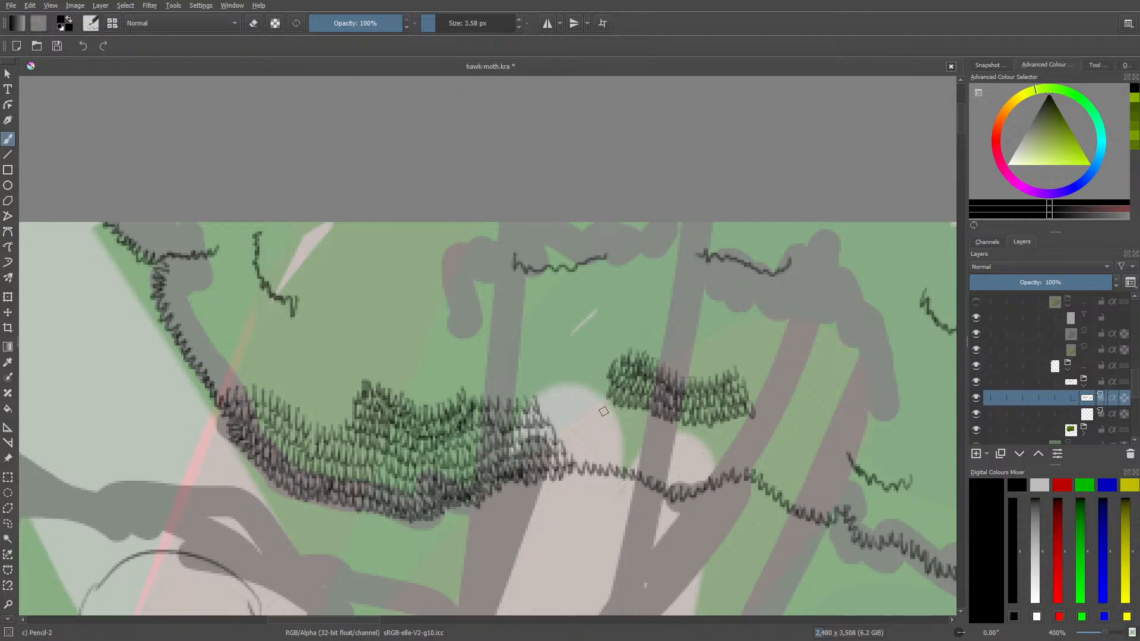
mouse_move(604, 412)
left_mouse_down()
mouse_move(605, 385)
mouse_move(600, 406)
mouse_move(615, 415)
mouse_move(637, 410)
mouse_move(640, 423)
mouse_move(667, 409)
mouse_move(646, 417)
mouse_move(657, 413)
mouse_move(662, 431)
mouse_move(671, 415)
mouse_move(683, 432)
mouse_move(749, 422)
left_mouse_up()
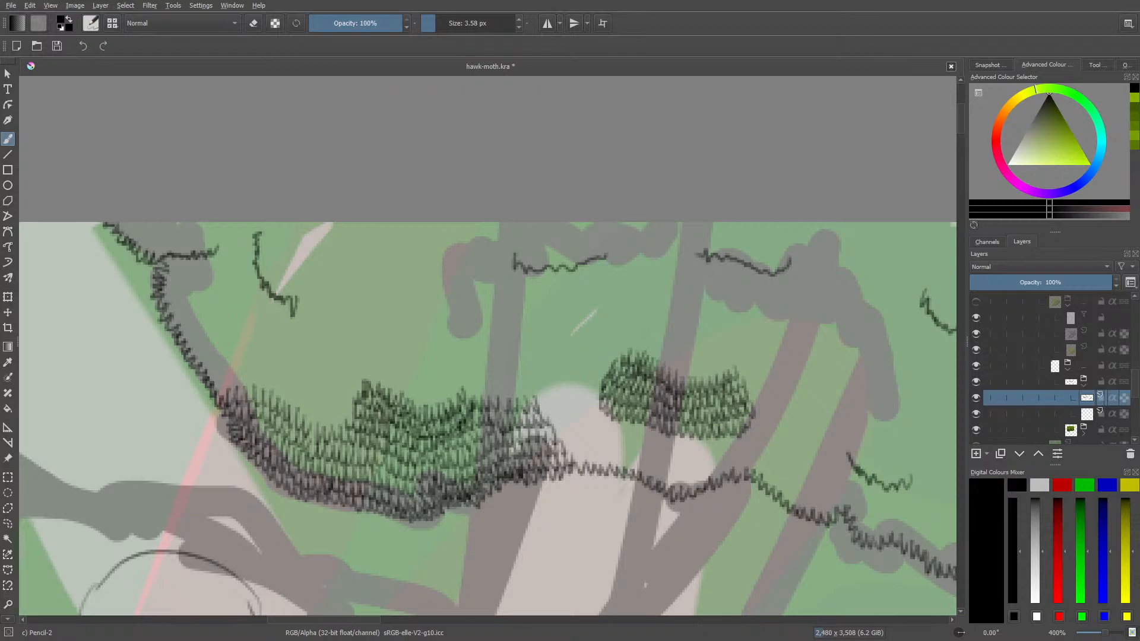
- Fill the area between the lower edge line and the middle patch with leaf rows, covering the pale gaps and extending along the top
mouse_move(743, 458)
left_mouse_down()
mouse_move(687, 488)
mouse_move(673, 465)
mouse_move(664, 477)
mouse_move(663, 451)
mouse_move(646, 473)
mouse_move(624, 447)
mouse_move(571, 449)
left_mouse_up()
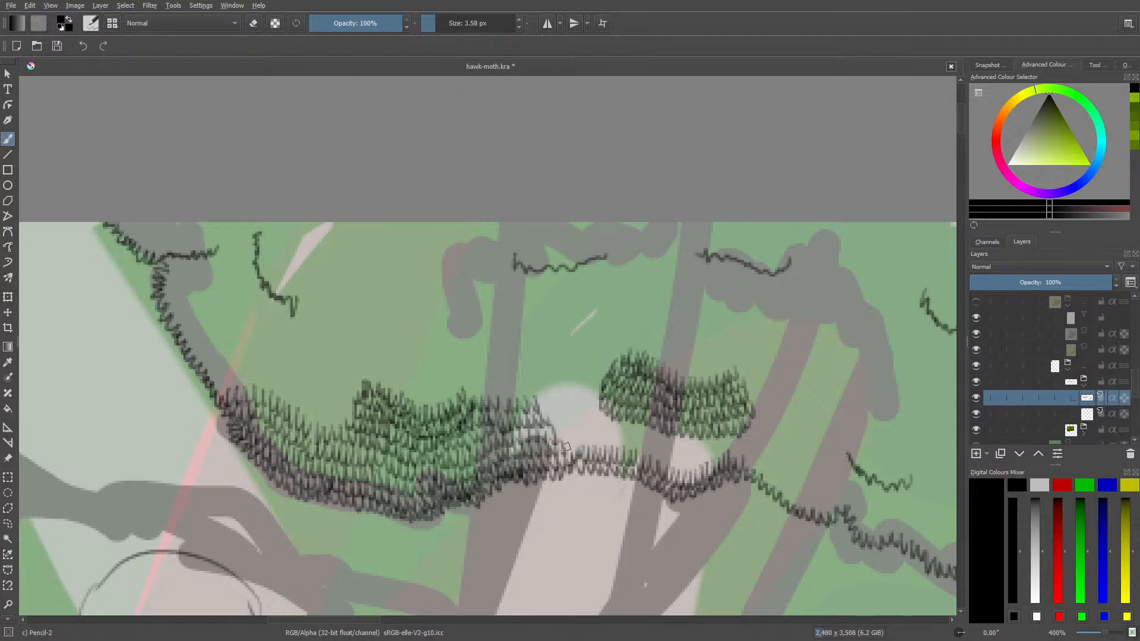
mouse_move(567, 446)
left_mouse_down()
mouse_move(586, 425)
mouse_move(615, 447)
mouse_move(632, 432)
mouse_move(637, 451)
mouse_move(650, 432)
mouse_move(687, 442)
mouse_move(650, 448)
mouse_move(671, 469)
mouse_move(691, 452)
mouse_move(704, 464)
mouse_move(730, 442)
mouse_move(678, 445)
mouse_move(660, 434)
mouse_move(698, 441)
left_mouse_up()
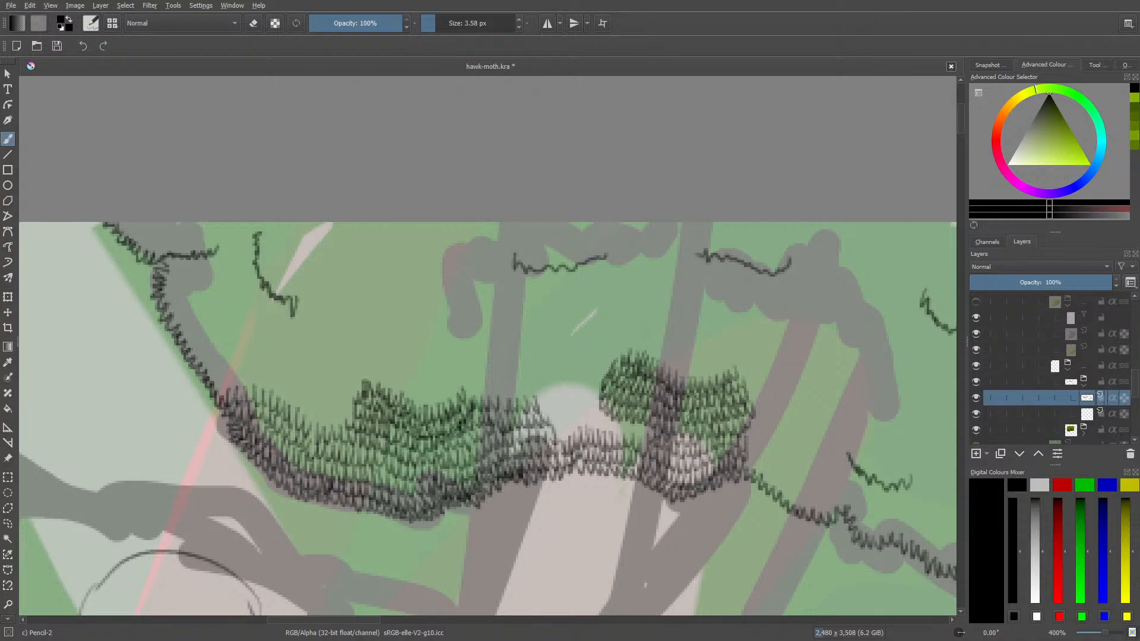
mouse_move(640, 440)
left_mouse_down()
mouse_move(584, 428)
mouse_move(590, 404)
mouse_move(604, 417)
mouse_move(593, 403)
mouse_move(564, 438)
mouse_move(557, 417)
mouse_move(560, 426)
mouse_move(574, 413)
mouse_move(561, 379)
mouse_move(547, 412)
mouse_move(541, 403)
mouse_move(587, 398)
mouse_move(598, 382)
mouse_move(535, 399)
mouse_move(539, 381)
mouse_move(585, 374)
mouse_move(605, 350)
mouse_move(609, 365)
mouse_move(543, 364)
left_mouse_up()
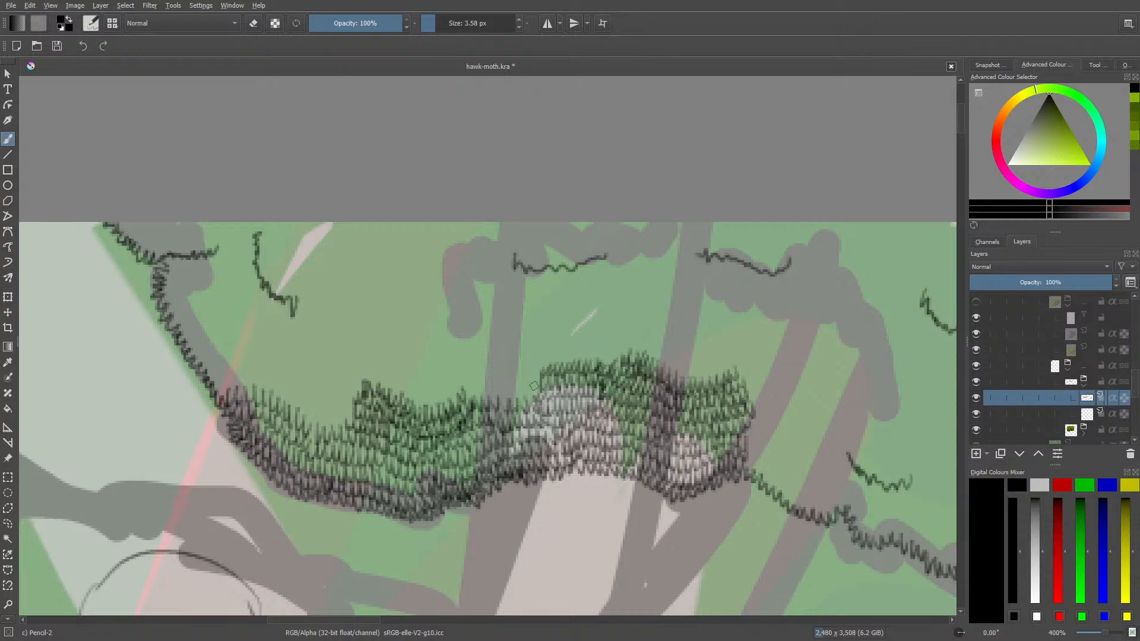
mouse_move(534, 386)
left_mouse_down()
mouse_move(480, 387)
mouse_move(471, 371)
mouse_move(592, 344)
mouse_move(604, 362)
mouse_move(619, 341)
mouse_move(650, 338)
mouse_move(653, 357)
mouse_move(693, 337)
mouse_move(681, 356)
mouse_move(691, 371)
mouse_move(699, 357)
mouse_move(708, 369)
mouse_move(741, 344)
left_mouse_up()
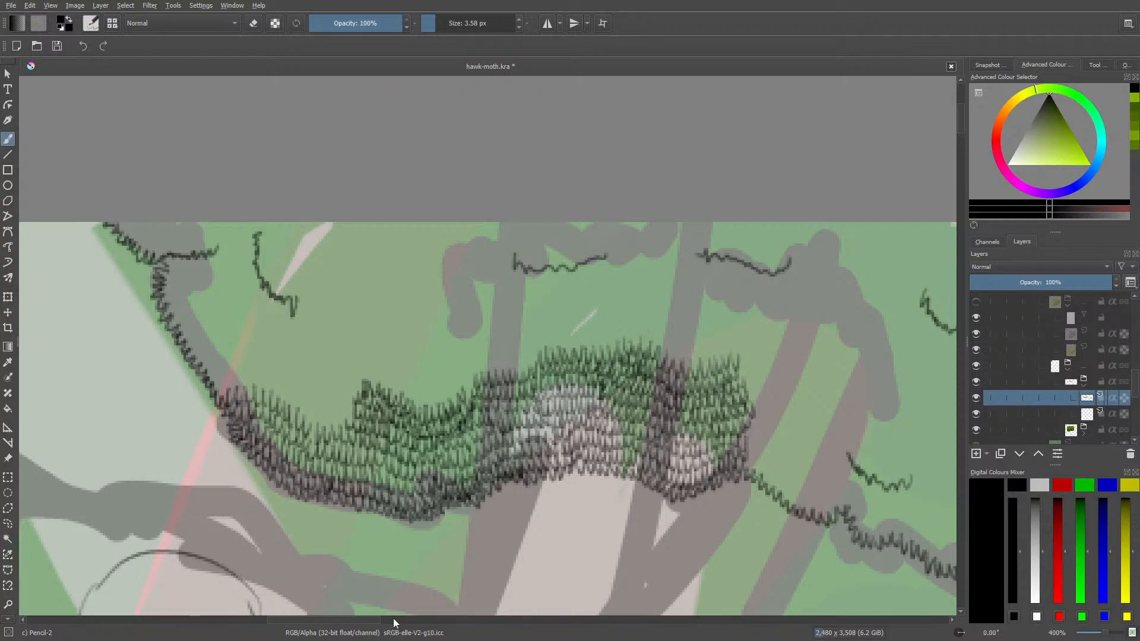
- Add leaf rows along the clump's left edge and above the lower-left rows, up to the short inner curve
left_click_drag(362, 622, 326, 624)
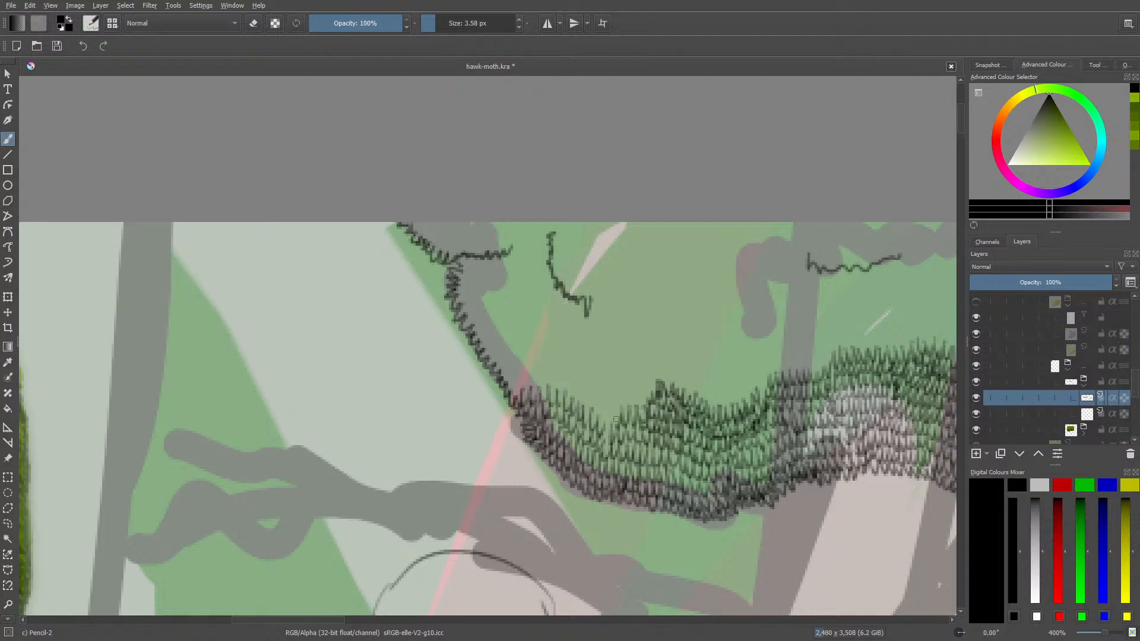
mouse_move(616, 419)
left_mouse_down()
mouse_move(573, 374)
mouse_move(563, 392)
mouse_move(557, 373)
mouse_move(554, 391)
mouse_move(547, 370)
mouse_move(527, 374)
mouse_move(521, 391)
mouse_move(503, 340)
mouse_move(489, 364)
mouse_move(505, 351)
mouse_move(545, 371)
mouse_move(572, 333)
mouse_move(566, 375)
mouse_move(565, 362)
mouse_move(594, 369)
mouse_move(629, 406)
mouse_move(640, 385)
mouse_move(648, 391)
mouse_move(646, 364)
left_mouse_up()
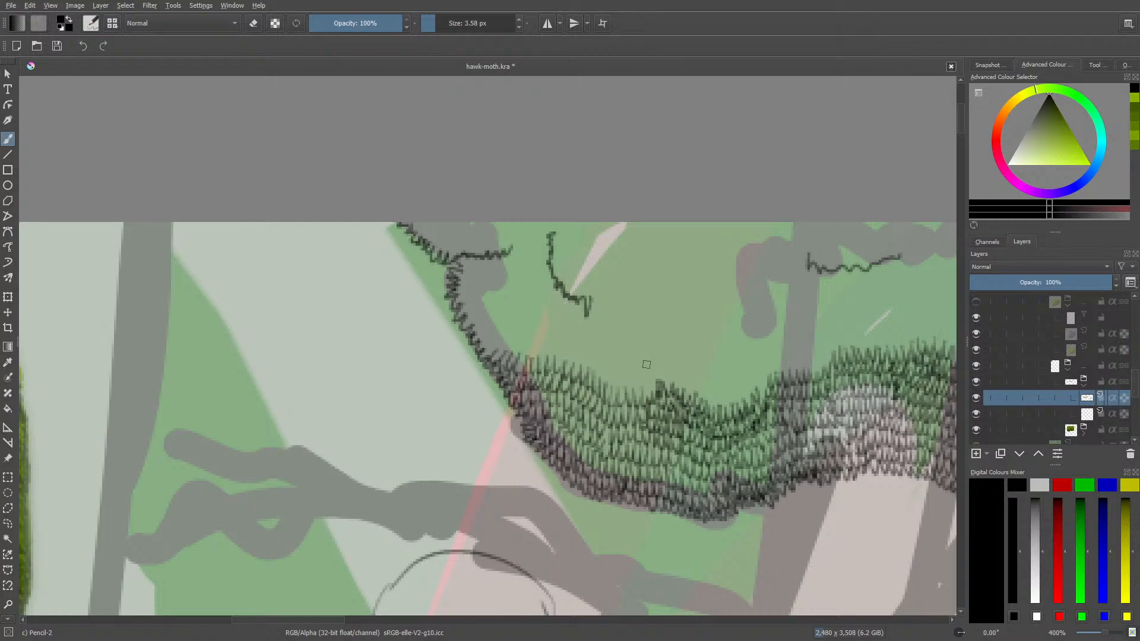
mouse_move(462, 260)
left_mouse_down()
mouse_move(478, 331)
mouse_move(496, 355)
mouse_move(509, 346)
left_mouse_up()
mouse_move(515, 338)
left_mouse_down()
mouse_move(575, 343)
mouse_move(574, 365)
mouse_move(586, 356)
mouse_move(594, 370)
left_mouse_up()
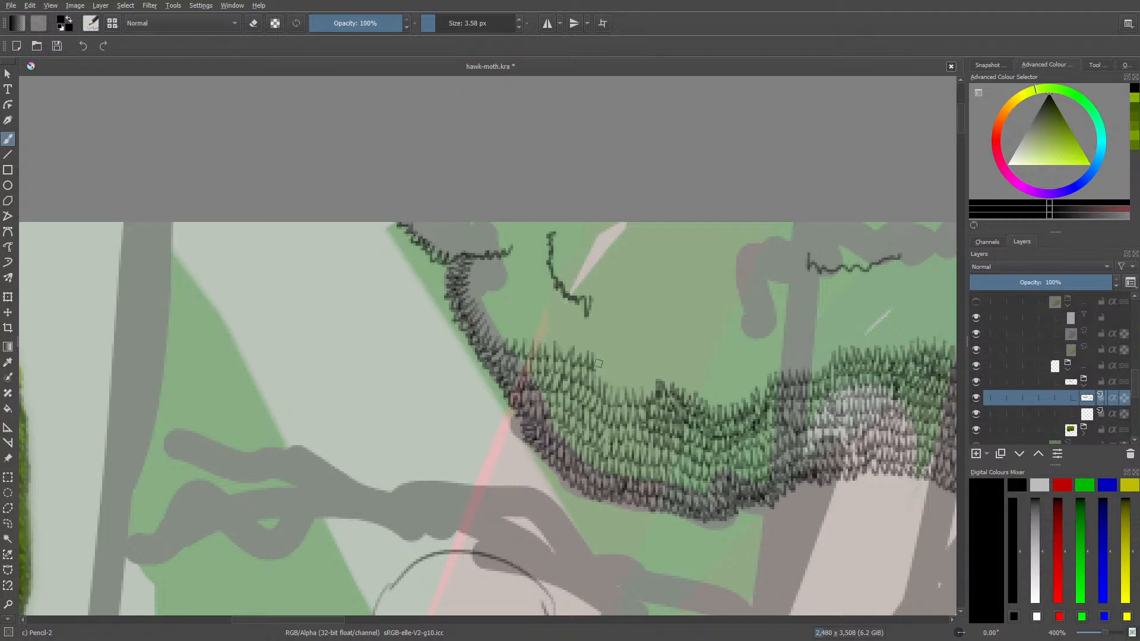
mouse_move(599, 363)
left_mouse_down()
mouse_move(639, 389)
mouse_move(653, 380)
left_mouse_up()
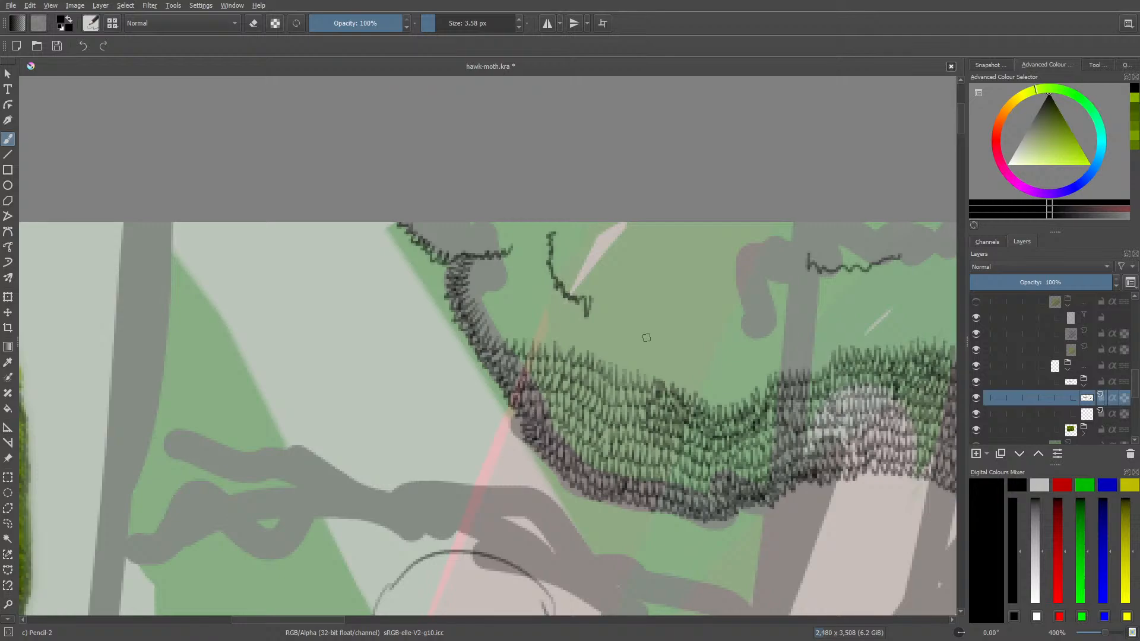
- Stack further rows of short leaf strokes inward from the left edge, running across and back above the existing lower-left rows
mouse_move(472, 265)
left_mouse_down()
mouse_move(483, 259)
mouse_move(474, 291)
mouse_move(492, 335)
mouse_move(526, 341)
left_mouse_up()
left_click_drag(537, 324, 539, 344)
left_click_drag(551, 324, 553, 345)
left_click_drag(565, 326, 568, 347)
left_click_drag(577, 329, 580, 349)
left_click_drag(590, 328, 592, 354)
left_click_drag(601, 332, 604, 359)
left_click_drag(614, 339, 615, 366)
left_click_drag(625, 351, 626, 371)
left_click_drag(635, 352, 638, 374)
mouse_move(650, 355)
left_mouse_down()
mouse_move(649, 370)
mouse_move(647, 360)
left_mouse_up()
left_click_drag(643, 341, 632, 356)
left_click_drag(628, 336, 619, 351)
left_click_drag(615, 332, 605, 347)
left_click_drag(602, 324, 595, 336)
mouse_move(592, 319)
left_mouse_down()
mouse_move(589, 334)
mouse_move(576, 325)
left_mouse_up()
left_click_drag(573, 303, 562, 327)
left_click_drag(558, 303, 549, 328)
left_click_drag(547, 305, 537, 328)
left_click_drag(534, 308, 526, 326)
left_click_drag(523, 304, 514, 328)
left_click_drag(512, 307, 506, 324)
left_click_drag(504, 297, 498, 311)
mouse_move(495, 289)
left_mouse_down()
mouse_move(498, 305)
mouse_move(482, 280)
left_mouse_up()
- Fill the upper-left space between the short top curve and the short L-shaped curve with rows of leaf strokes
left_click_drag(494, 264, 499, 268)
left_click_drag(506, 260, 507, 278)
left_click_drag(515, 266, 513, 285)
left_click_drag(519, 277, 519, 296)
left_click_drag(523, 290, 514, 306)
left_click_drag(530, 284, 533, 304)
left_click_drag(545, 279, 548, 306)
left_click_drag(560, 290, 564, 307)
left_click_drag(581, 289, 577, 307)
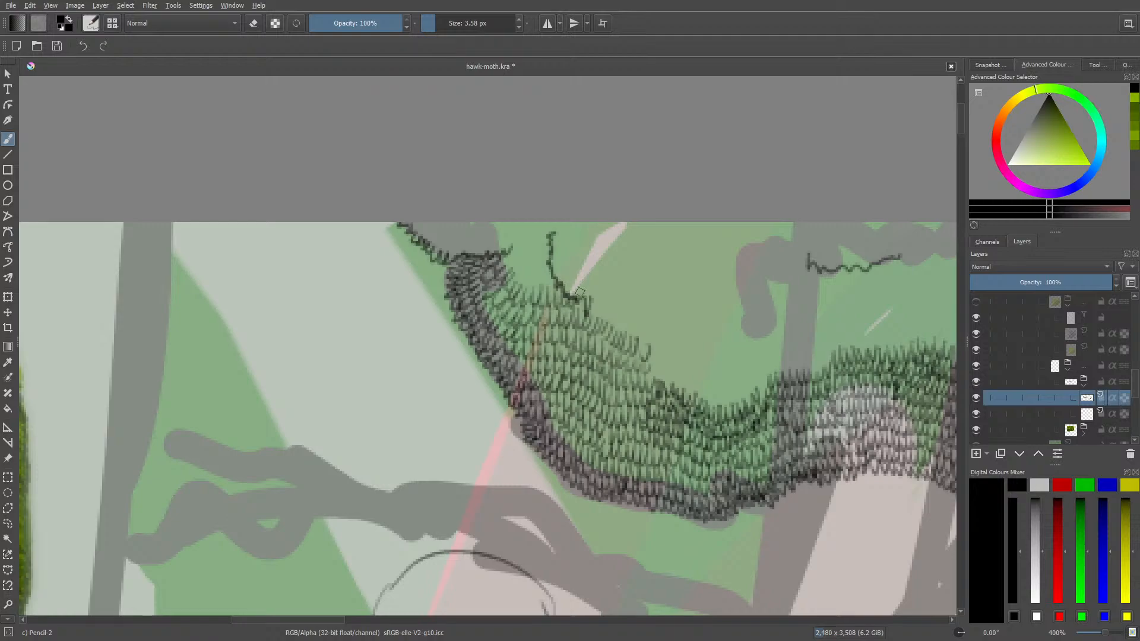
left_click_drag(544, 270, 540, 291)
left_click_drag(533, 272, 522, 290)
left_click_drag(518, 271, 512, 284)
mouse_move(513, 256)
left_mouse_down()
mouse_move(510, 275)
mouse_move(506, 264)
left_mouse_up()
left_click_drag(513, 235, 536, 271)
left_click_drag(540, 257, 548, 276)
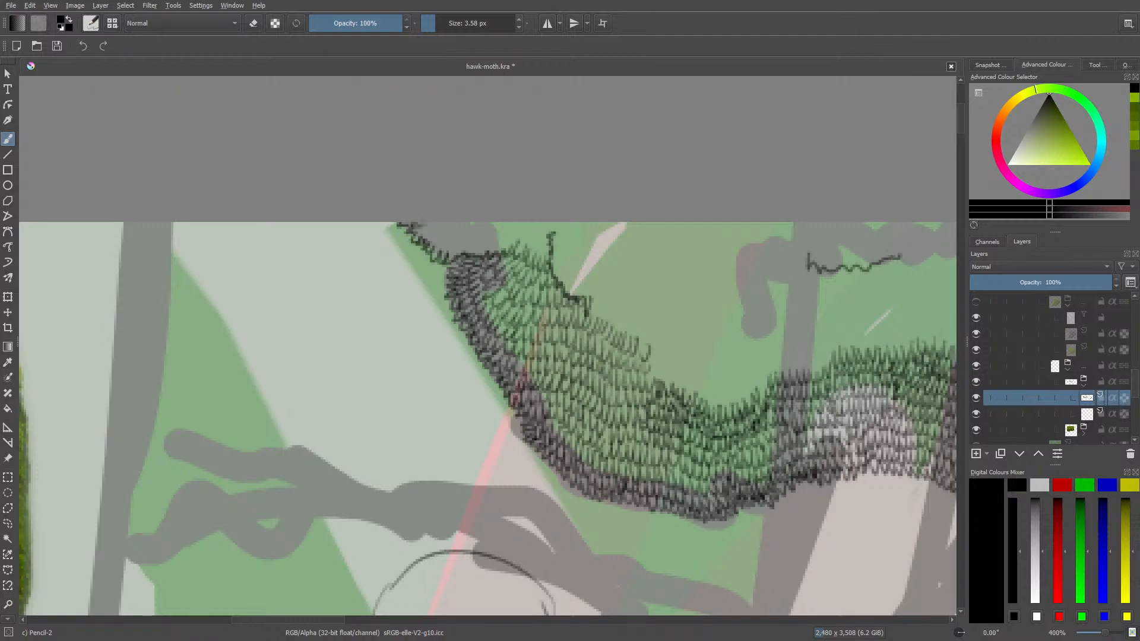
- Cover the clump's top-left corner up to the canvas edge with short leaf strokes, reaching the L-shaped curve
left_click_drag(416, 224, 421, 235)
left_click_drag(425, 227, 442, 249)
left_click_drag(446, 235, 465, 255)
mouse_move(469, 238)
left_mouse_down()
mouse_move(474, 256)
mouse_move(506, 242)
mouse_move(469, 243)
left_mouse_up()
left_click_drag(465, 229, 451, 243)
left_click_drag(450, 227, 438, 236)
left_click_drag(438, 222, 432, 230)
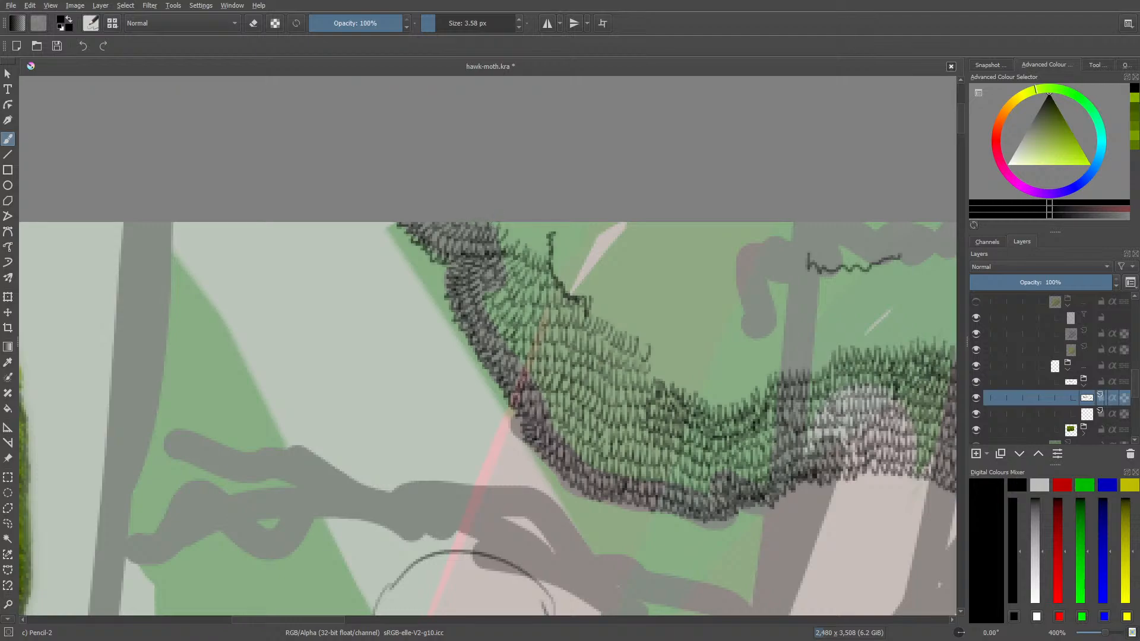
left_click_drag(510, 227, 515, 244)
left_click_drag(519, 227, 548, 260)
left_click_drag(532, 222, 538, 235)
left_click_drag(525, 222, 529, 230)
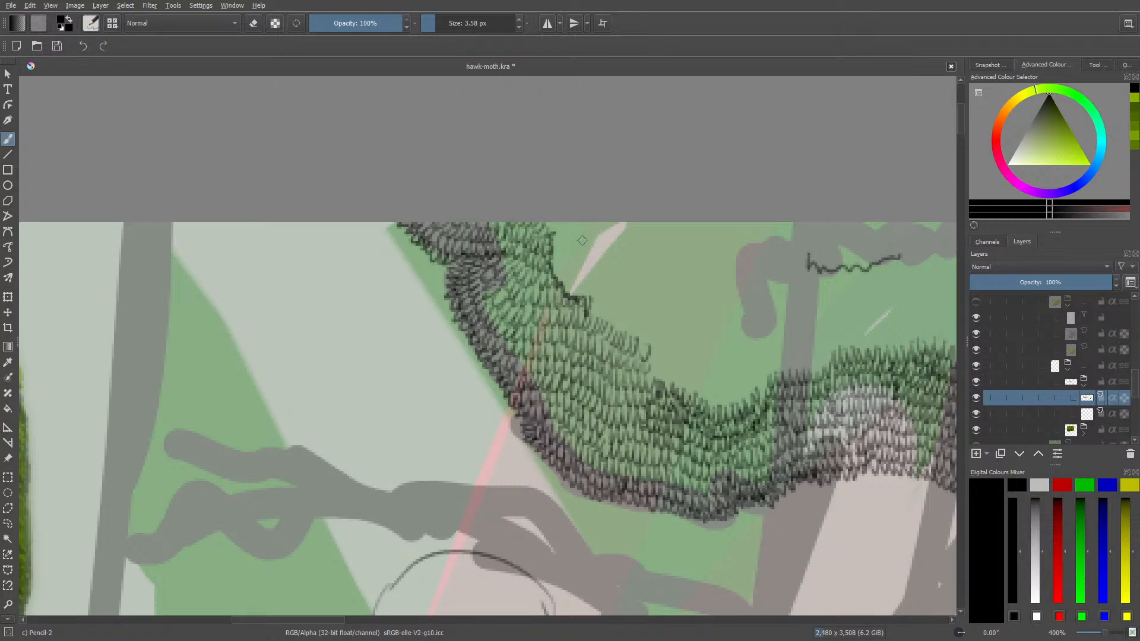
- Draw a diagonal row of leaf strokes from the canvas's top edge past the L-shaped curve down to the short inner curve
mouse_move(549, 221)
left_mouse_down()
mouse_move(563, 284)
mouse_move(584, 300)
mouse_move(571, 255)
mouse_move(608, 317)
mouse_move(648, 341)
left_mouse_up()
mouse_move(651, 343)
left_mouse_down()
mouse_move(661, 327)
mouse_move(665, 368)
mouse_move(680, 381)
mouse_move(659, 383)
mouse_move(730, 407)
left_mouse_up()
left_click_drag(733, 391, 738, 407)
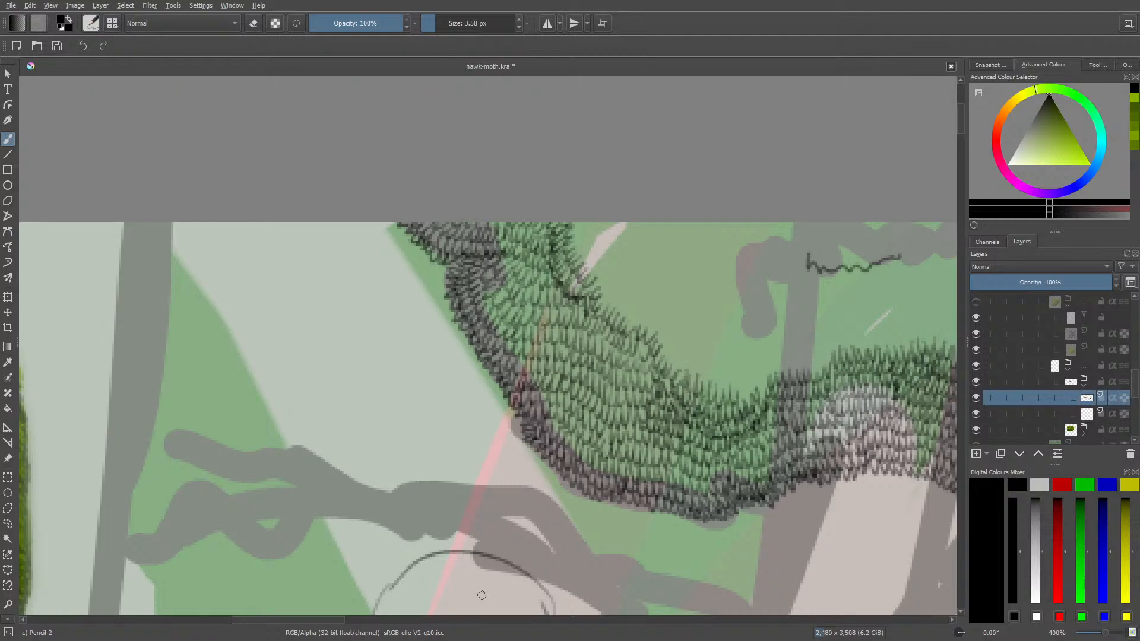
- Add leaf rows above the dip between the left and middle parts of the clump, continuing across the grey trunk line
left_click_drag(318, 622, 346, 594)
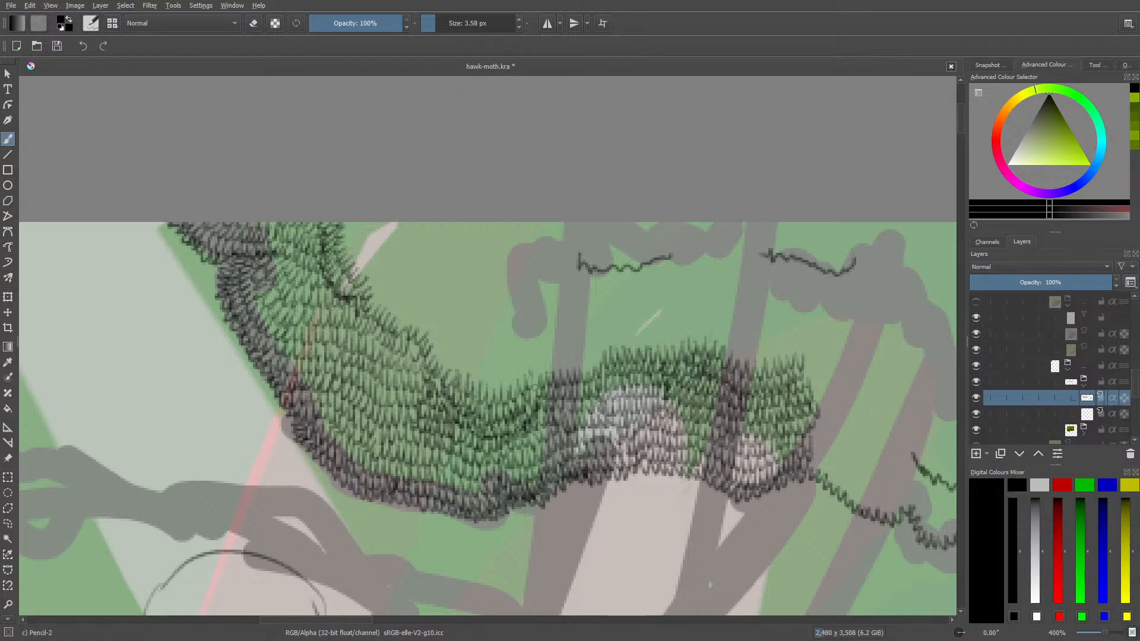
mouse_move(533, 354)
left_mouse_down()
mouse_move(478, 380)
mouse_move(433, 343)
left_mouse_up()
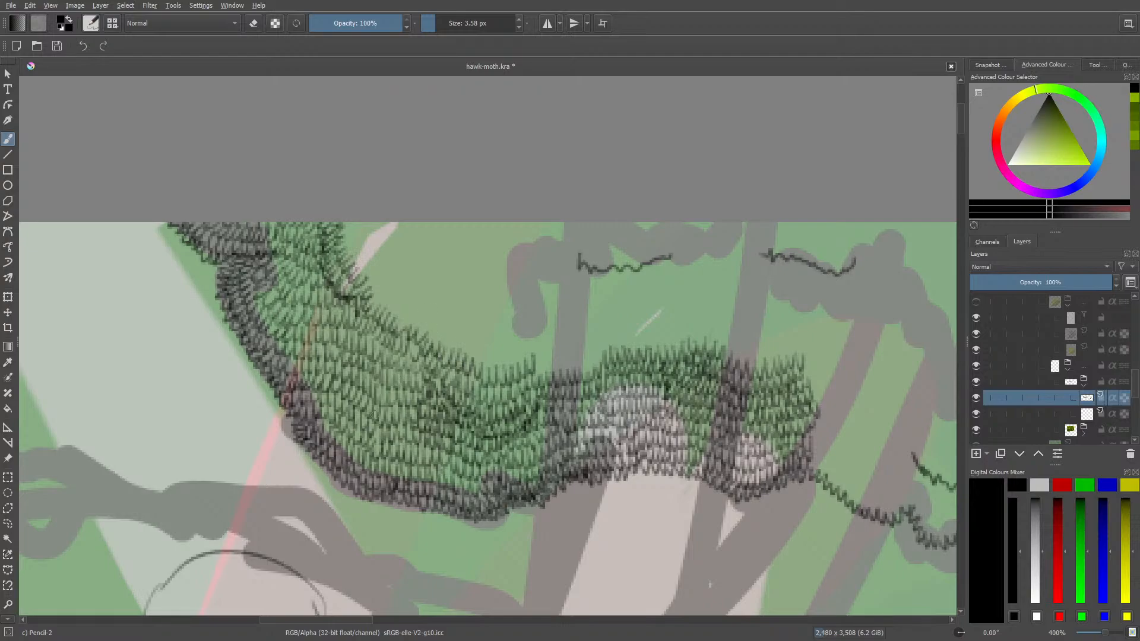
scroll(357, 613, "right", 3)
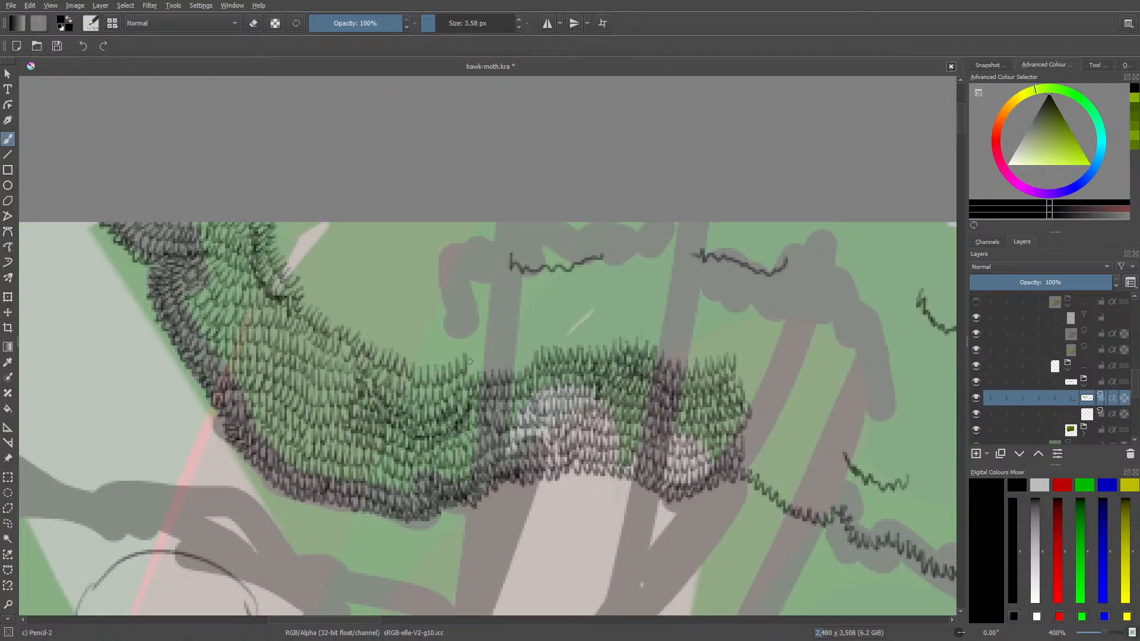
left_click_drag(469, 361, 537, 367)
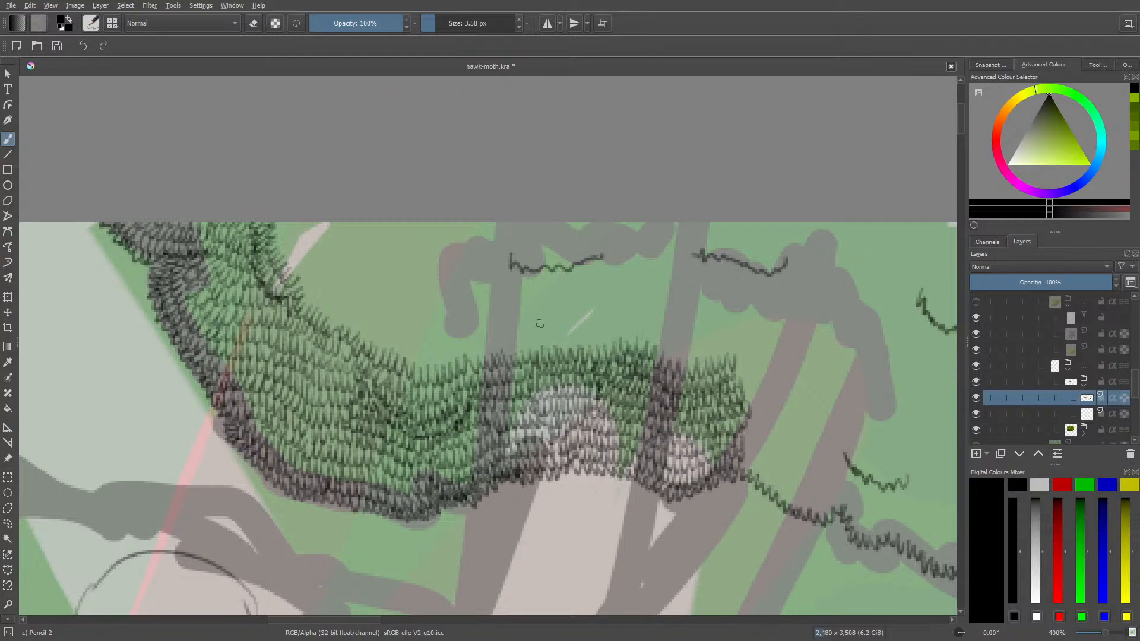
mouse_move(472, 353)
left_mouse_down()
mouse_move(496, 332)
mouse_move(546, 341)
left_mouse_up()
left_click_drag(469, 277, 496, 306)
mouse_move(420, 288)
left_mouse_down()
mouse_move(445, 305)
mouse_move(394, 297)
mouse_move(384, 308)
left_mouse_up()
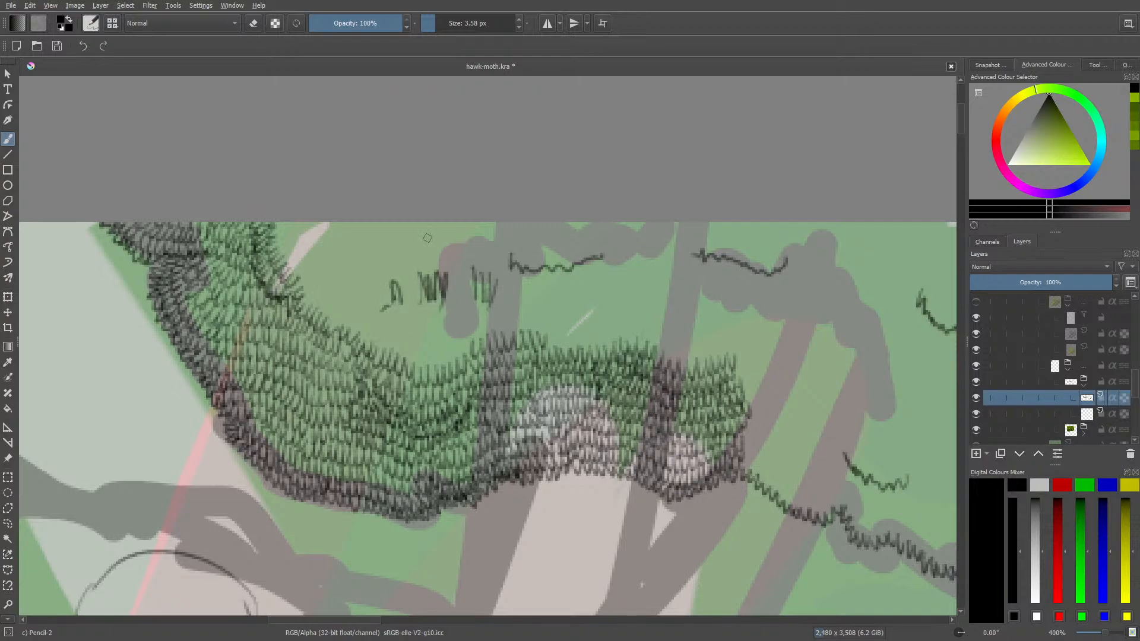
key("e")
mouse_move(380, 290)
left_mouse_down()
mouse_move(401, 317)
mouse_move(461, 272)
mouse_move(493, 297)
mouse_move(475, 291)
mouse_move(434, 318)
left_mouse_up()
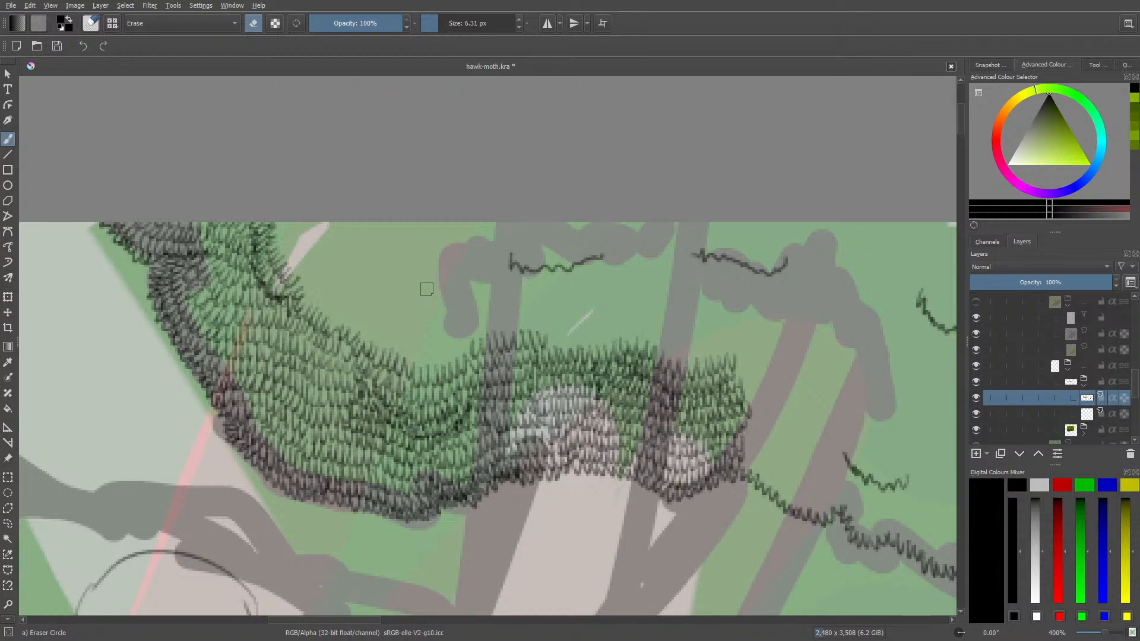
- Erase the thin oval sketch line below the clump with Eraser Circle and return to Pencil-2
left_click_drag(221, 576, 143, 553)
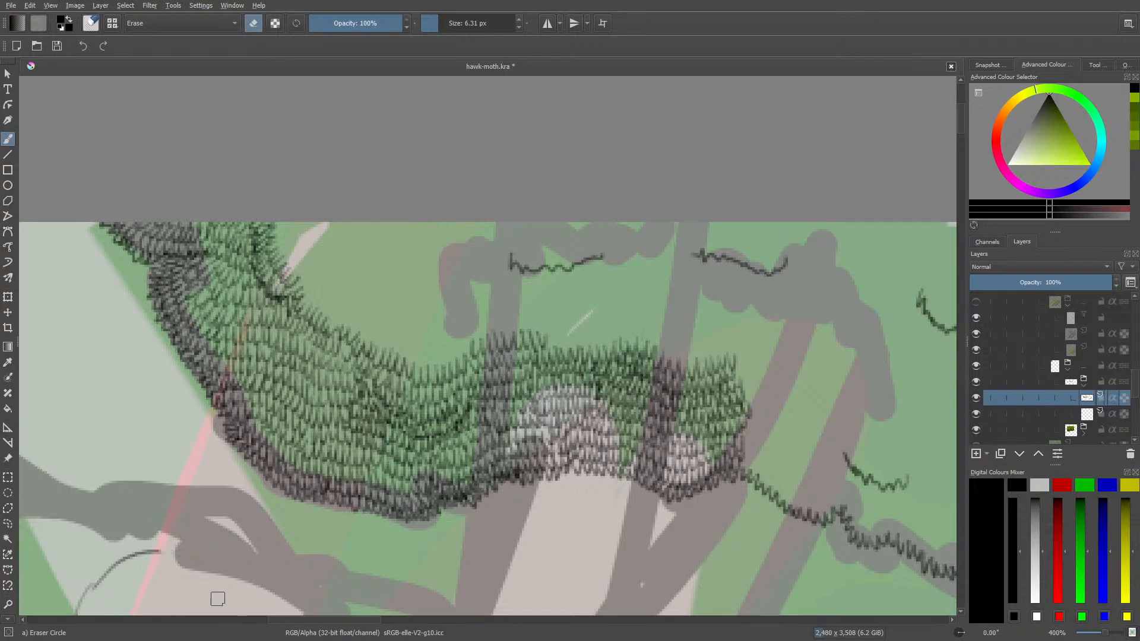
left_click_drag(964, 116, 964, 131)
mouse_move(263, 442)
left_mouse_down()
mouse_move(132, 448)
mouse_move(135, 458)
mouse_move(161, 458)
mouse_move(124, 420)
left_mouse_up()
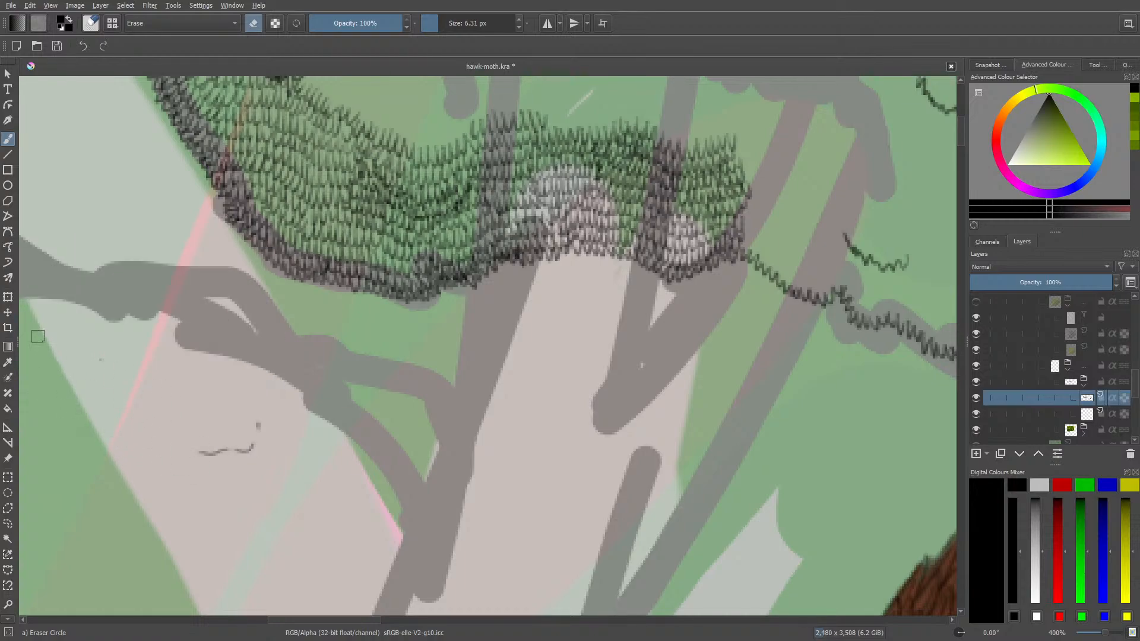
mouse_move(193, 449)
left_mouse_down()
mouse_move(264, 483)
mouse_move(234, 429)
mouse_move(252, 427)
left_mouse_up()
key("slash")
- Extend the top of the leaf rows across the middle of the clump with more rows of short strokes
left_click_drag(960, 129, 959, 115)
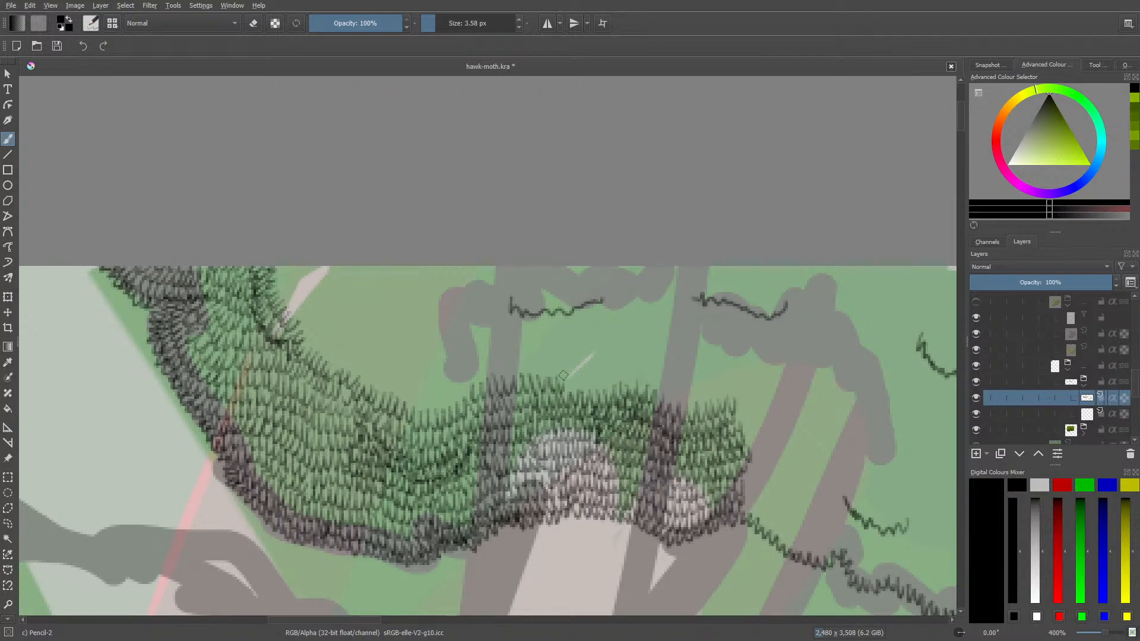
mouse_move(587, 376)
left_mouse_down()
mouse_move(634, 369)
mouse_move(637, 384)
left_mouse_up()
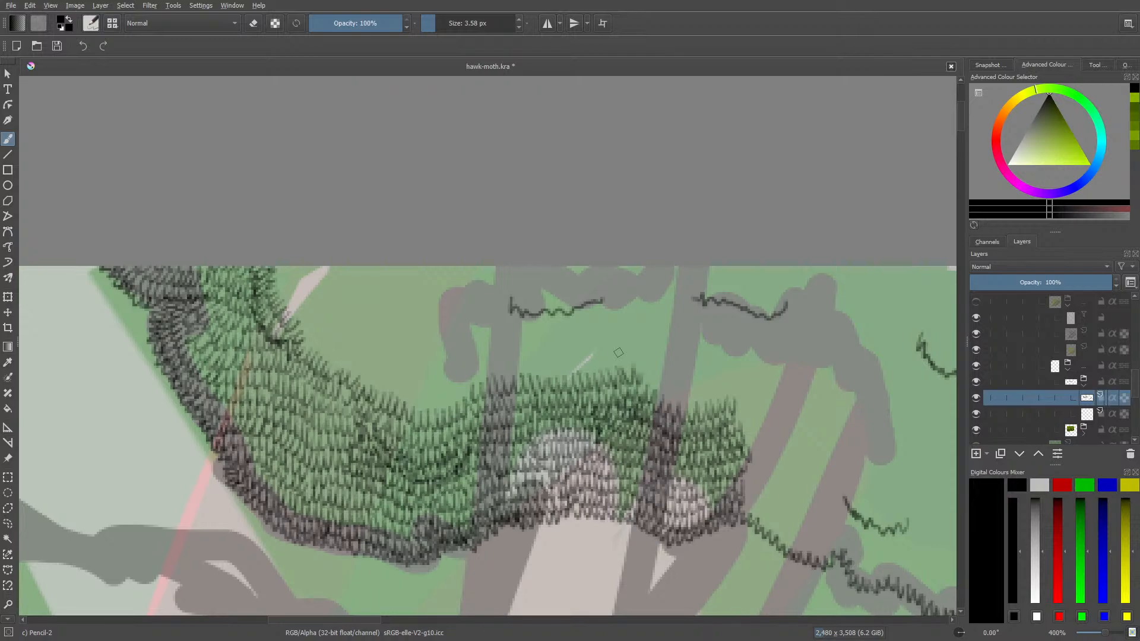
mouse_move(656, 385)
left_mouse_down()
mouse_move(718, 397)
mouse_move(713, 375)
mouse_move(690, 380)
mouse_move(630, 352)
mouse_move(579, 353)
mouse_move(560, 368)
mouse_move(548, 359)
mouse_move(530, 374)
mouse_move(495, 363)
mouse_move(442, 402)
mouse_move(382, 381)
mouse_move(445, 384)
mouse_move(458, 356)
mouse_move(477, 353)
left_mouse_up()
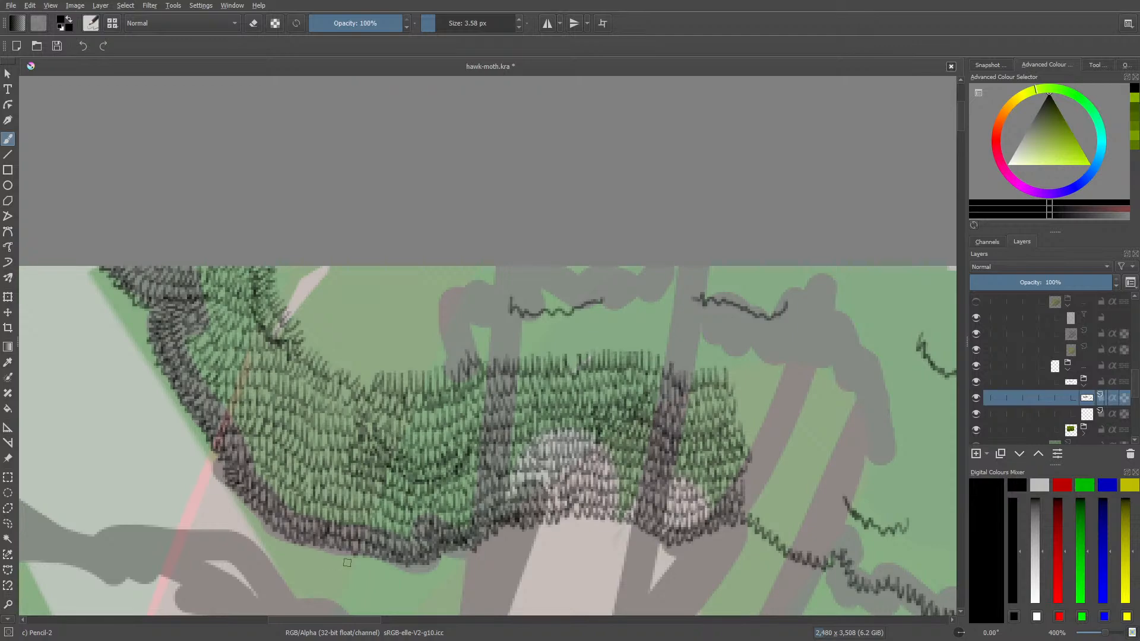
- Add a row of leaf strokes above the jagged outline just past the right end of the filled foliage
left_click_drag(960, 118, 960, 120)
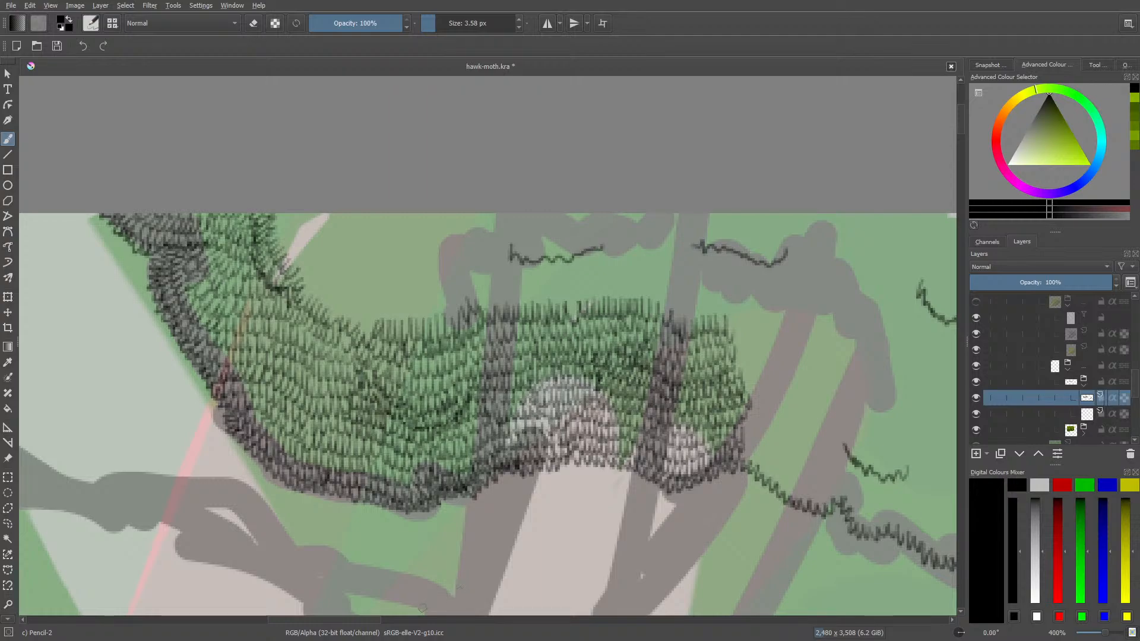
left_click_drag(340, 620, 392, 620)
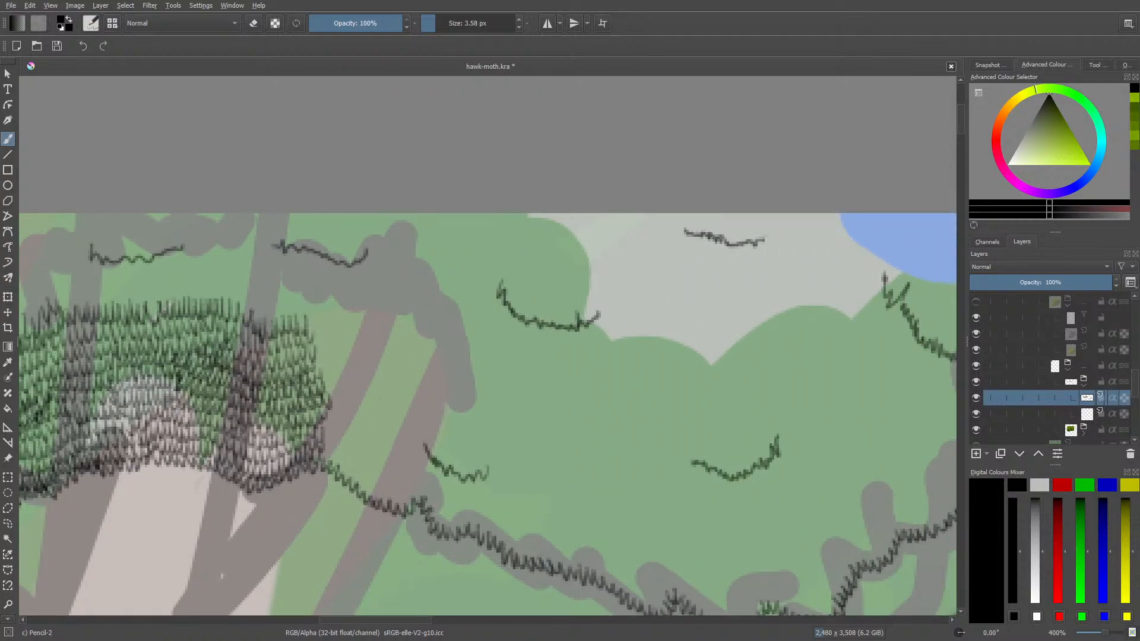
mouse_move(324, 466)
left_mouse_down()
mouse_move(359, 482)
mouse_move(374, 473)
mouse_move(405, 492)
left_mouse_up()
mouse_move(391, 329)
left_mouse_down()
mouse_move(435, 365)
mouse_move(393, 353)
mouse_move(425, 379)
left_mouse_up()
mouse_move(386, 357)
left_mouse_down()
mouse_move(461, 376)
mouse_move(478, 401)
mouse_move(476, 421)
mouse_move(462, 403)
mouse_move(431, 395)
mouse_move(467, 415)
mouse_move(412, 405)
left_mouse_up()
mouse_move(480, 386)
left_mouse_down()
mouse_move(418, 336)
mouse_move(374, 335)
mouse_move(383, 381)
mouse_move(432, 402)
mouse_move(400, 402)
mouse_move(481, 395)
mouse_move(461, 338)
mouse_move(467, 420)
mouse_move(442, 338)
mouse_move(425, 327)
mouse_move(423, 413)
mouse_move(391, 293)
mouse_move(368, 374)
mouse_move(367, 306)
mouse_move(368, 354)
mouse_move(428, 397)
left_mouse_up()
key("e")
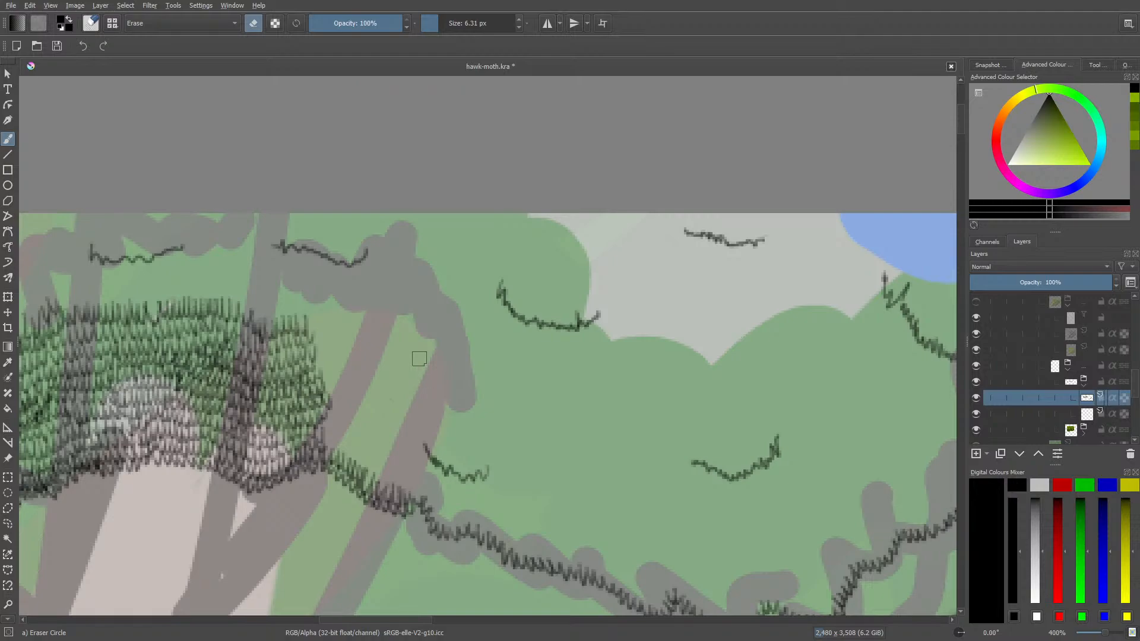
key("slash")
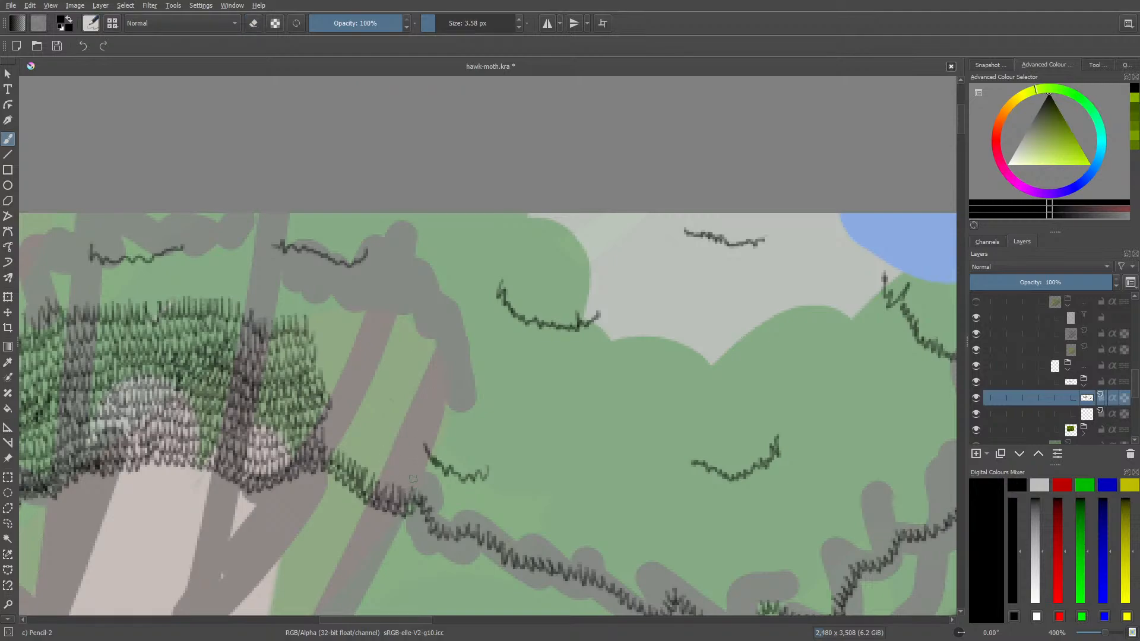
- Add another leaf row between the filled foliage and the diagonal grey-brown line, and erase the small trial curve sketched above it
mouse_move(413, 479)
left_mouse_down()
mouse_move(354, 424)
mouse_move(370, 459)
mouse_move(365, 445)
mouse_move(350, 458)
mouse_move(321, 420)
mouse_move(338, 413)
mouse_move(388, 437)
left_mouse_up()
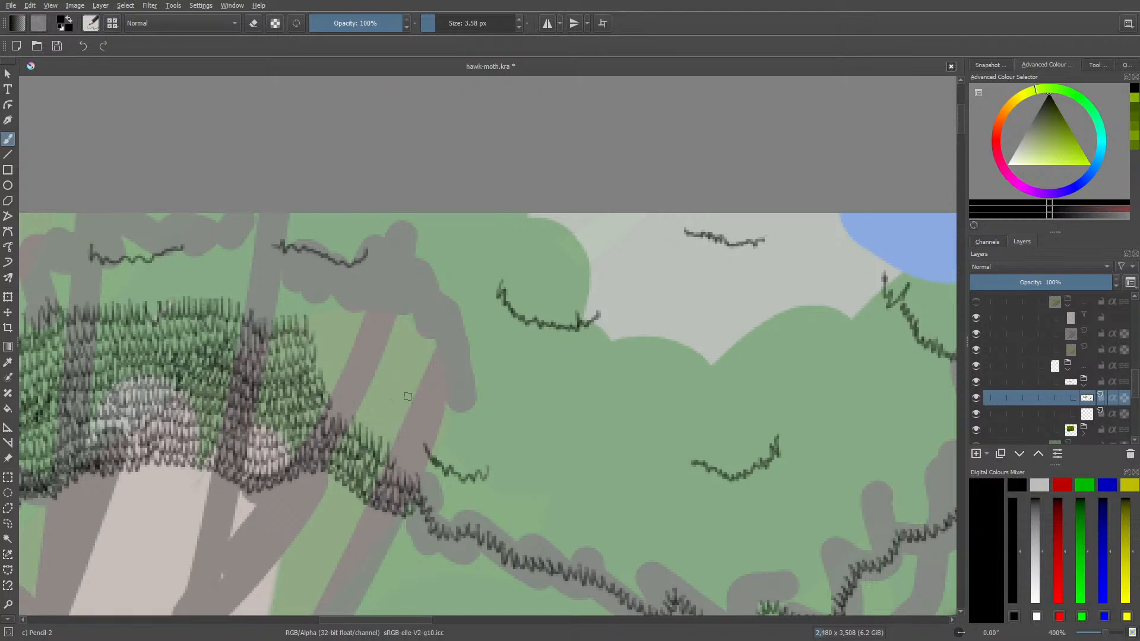
mouse_move(445, 378)
left_mouse_down()
mouse_move(408, 348)
mouse_move(395, 392)
mouse_move(450, 389)
mouse_move(398, 415)
mouse_move(380, 403)
mouse_move(373, 411)
mouse_move(411, 418)
mouse_move(378, 410)
mouse_move(409, 415)
mouse_move(410, 321)
mouse_move(401, 422)
left_mouse_up()
key("e")
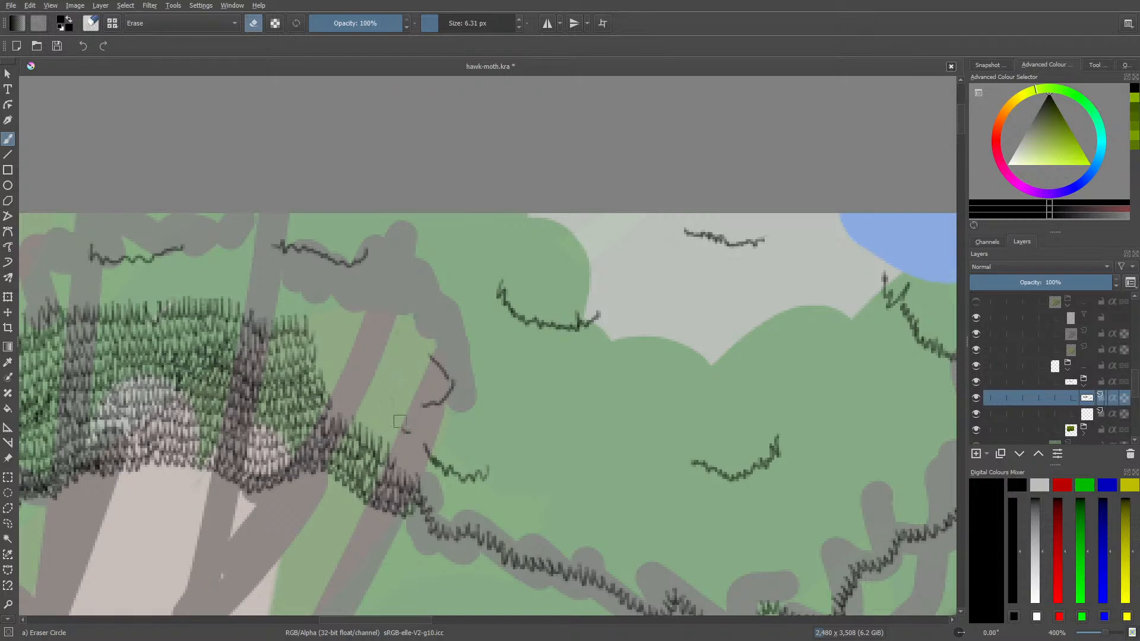
left_click_drag(428, 367, 454, 385)
key("e")
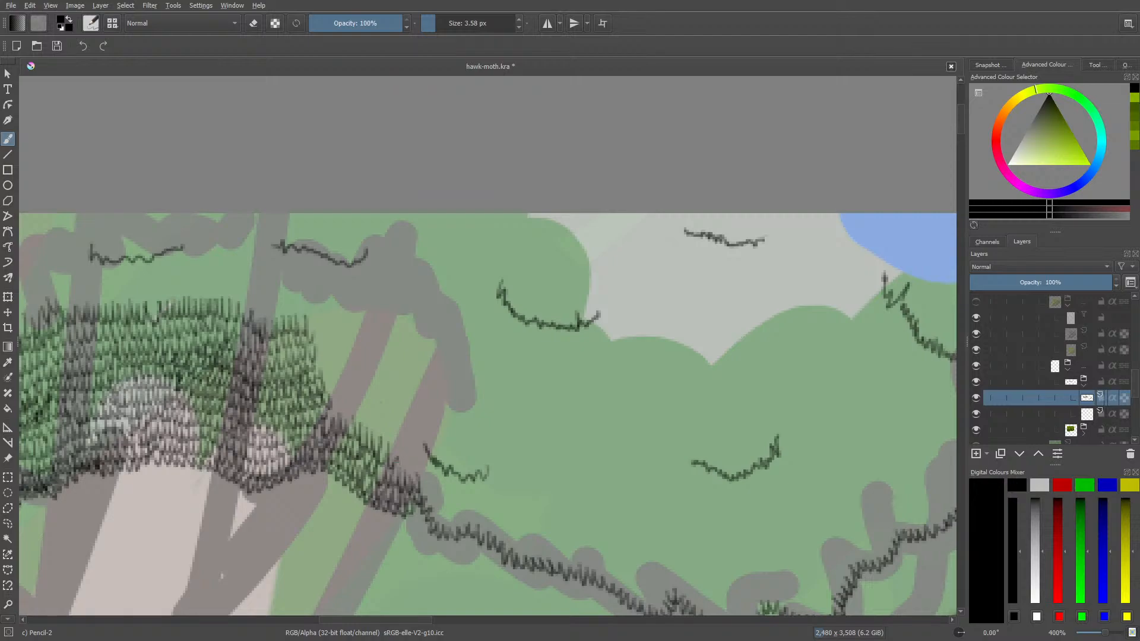
- Continue the leaf rows down the sloping outline, covering the short inner curve and stopping at the first small peak before the lowest dip
mouse_move(396, 471)
left_mouse_down()
mouse_move(429, 499)
mouse_move(471, 518)
mouse_move(483, 510)
mouse_move(527, 539)
left_mouse_up()
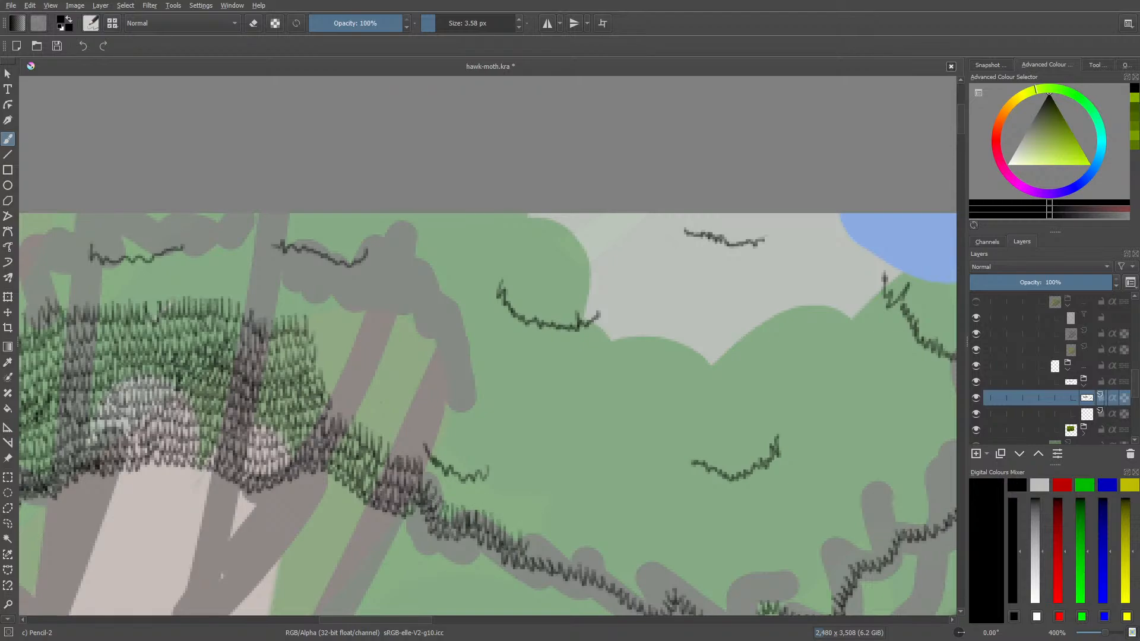
mouse_move(424, 482)
left_mouse_down()
mouse_move(491, 497)
mouse_move(516, 536)
mouse_move(515, 476)
mouse_move(519, 515)
mouse_move(499, 485)
mouse_move(457, 488)
mouse_move(426, 440)
mouse_move(446, 455)
mouse_move(470, 452)
mouse_move(488, 474)
mouse_move(474, 436)
mouse_move(465, 447)
mouse_move(426, 422)
mouse_move(429, 408)
mouse_move(404, 452)
mouse_move(378, 418)
left_mouse_up()
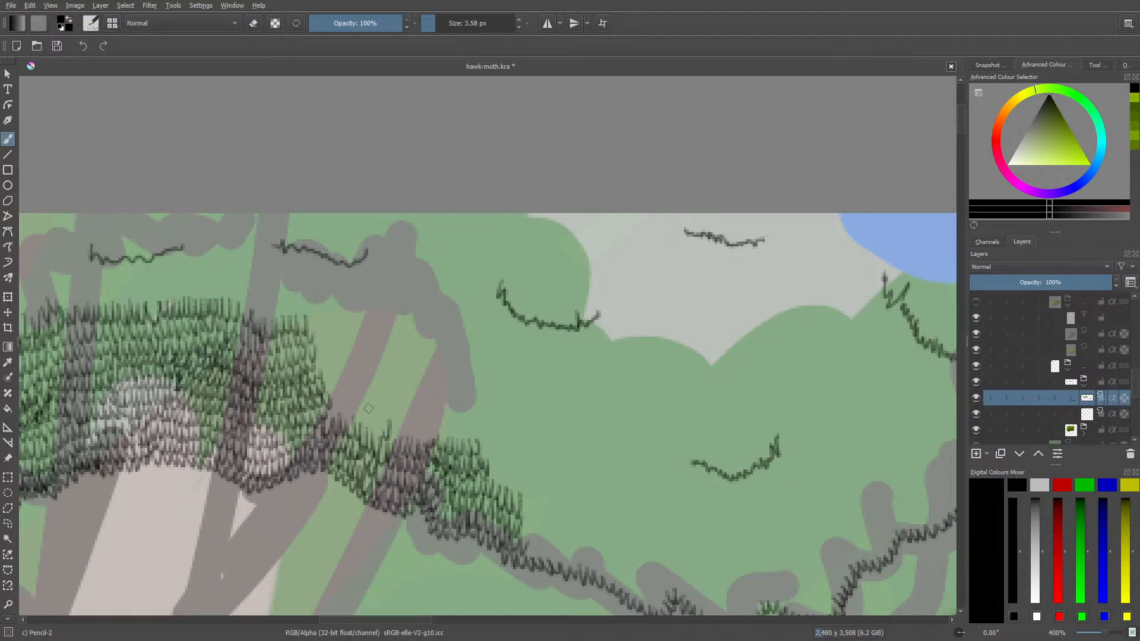
left_click_drag(957, 117, 959, 126)
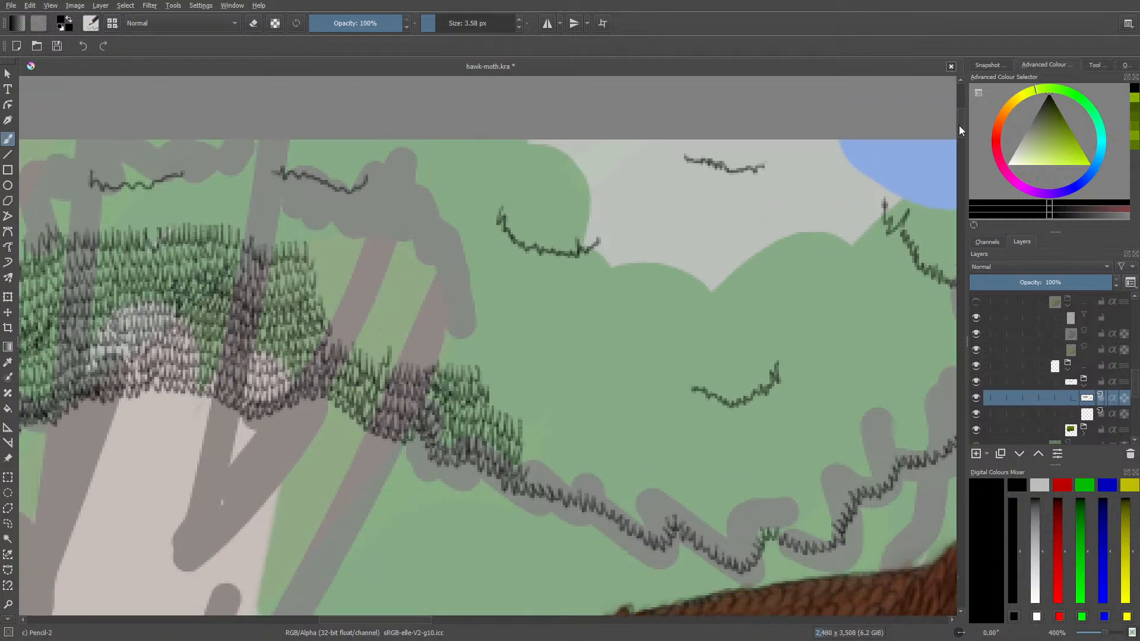
mouse_move(527, 473)
left_mouse_down()
mouse_move(581, 479)
mouse_move(578, 454)
mouse_move(564, 470)
mouse_move(543, 448)
mouse_move(527, 457)
mouse_move(527, 428)
mouse_move(526, 447)
mouse_move(572, 432)
left_mouse_up()
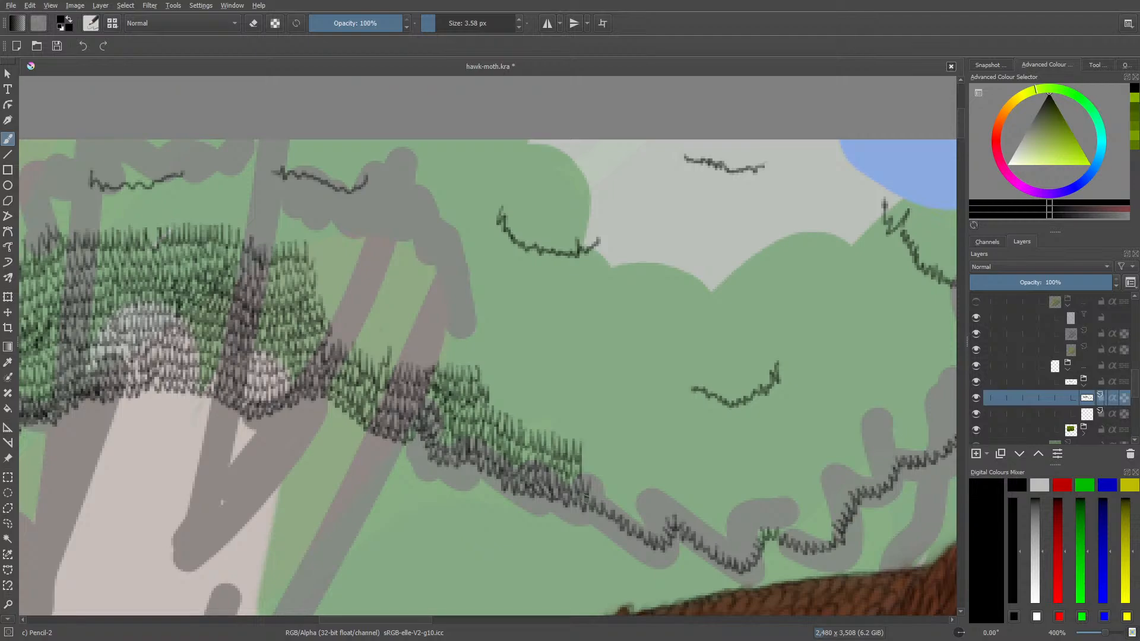
mouse_move(602, 481)
left_mouse_down()
mouse_move(661, 524)
mouse_move(675, 503)
mouse_move(642, 501)
mouse_move(585, 454)
mouse_move(652, 483)
mouse_move(666, 450)
left_mouse_up()
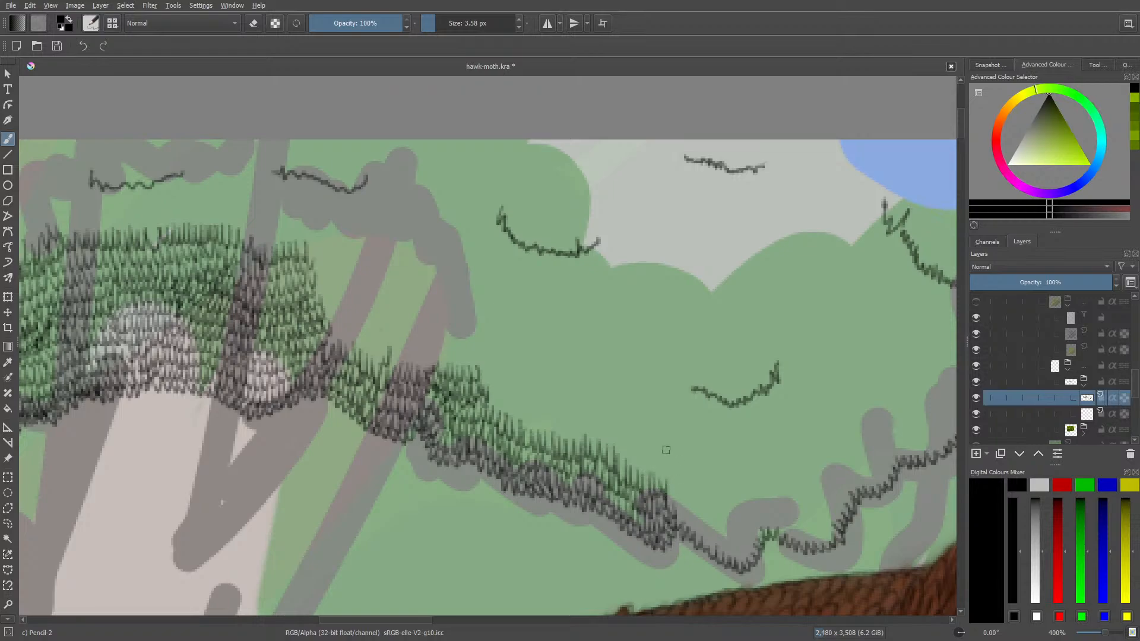
- Carry the leaf rows through the outline's lowest dips and up the beginning of its rising right side
left_click_drag(362, 618, 390, 612)
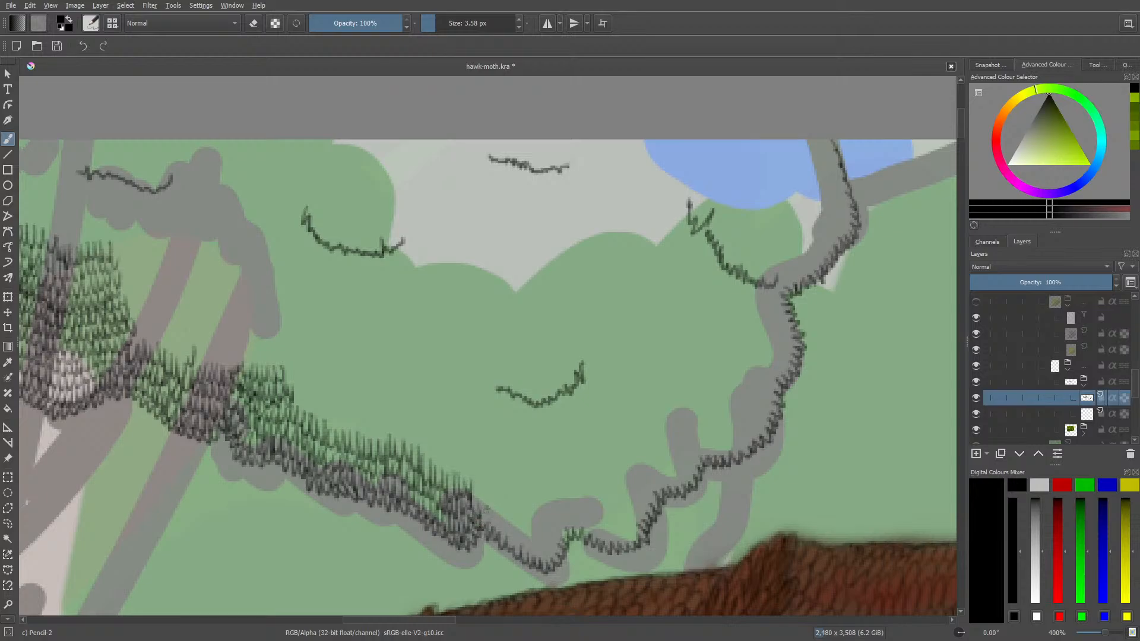
mouse_move(495, 504)
left_mouse_down()
mouse_move(553, 540)
mouse_move(563, 507)
mouse_move(577, 502)
mouse_move(517, 521)
mouse_move(501, 493)
mouse_move(498, 507)
mouse_move(470, 497)
mouse_move(474, 475)
mouse_move(518, 484)
mouse_move(530, 501)
mouse_move(573, 493)
left_mouse_up()
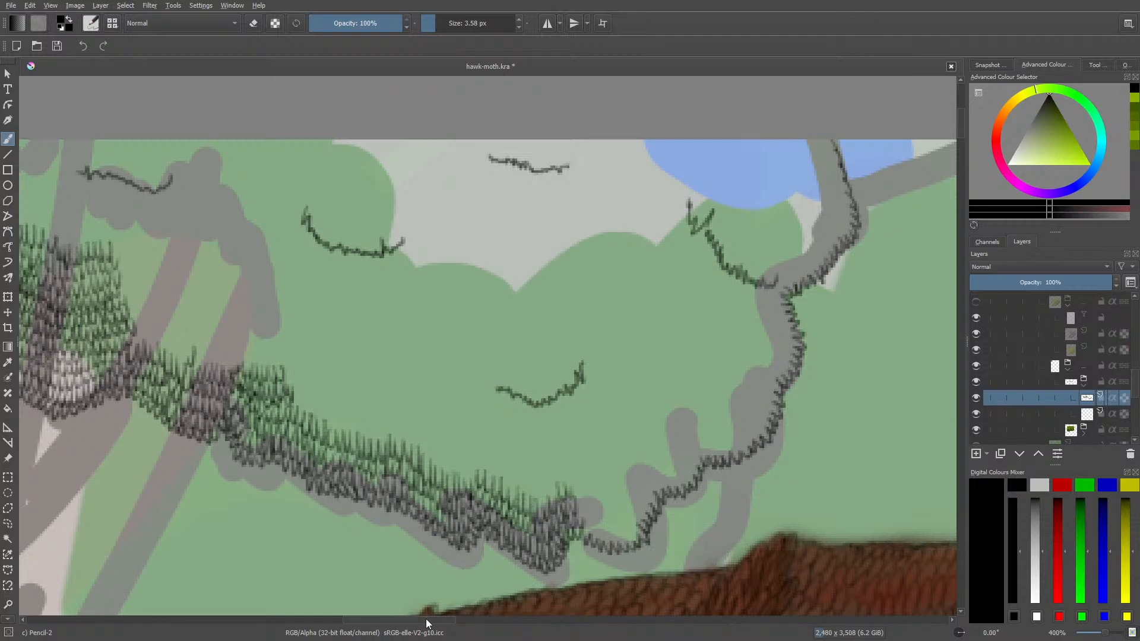
left_click_drag(426, 622, 447, 617)
mouse_move(410, 539)
left_mouse_down()
mouse_move(453, 533)
mouse_move(435, 507)
mouse_move(415, 520)
mouse_move(393, 485)
mouse_move(415, 495)
mouse_move(459, 484)
mouse_move(465, 470)
mouse_move(455, 497)
mouse_move(451, 448)
mouse_move(497, 459)
mouse_move(471, 476)
mouse_move(513, 447)
mouse_move(503, 441)
mouse_move(484, 468)
mouse_move(475, 461)
mouse_move(514, 442)
mouse_move(537, 457)
mouse_move(567, 422)
mouse_move(575, 377)
mouse_move(569, 401)
mouse_move(516, 428)
left_mouse_up()
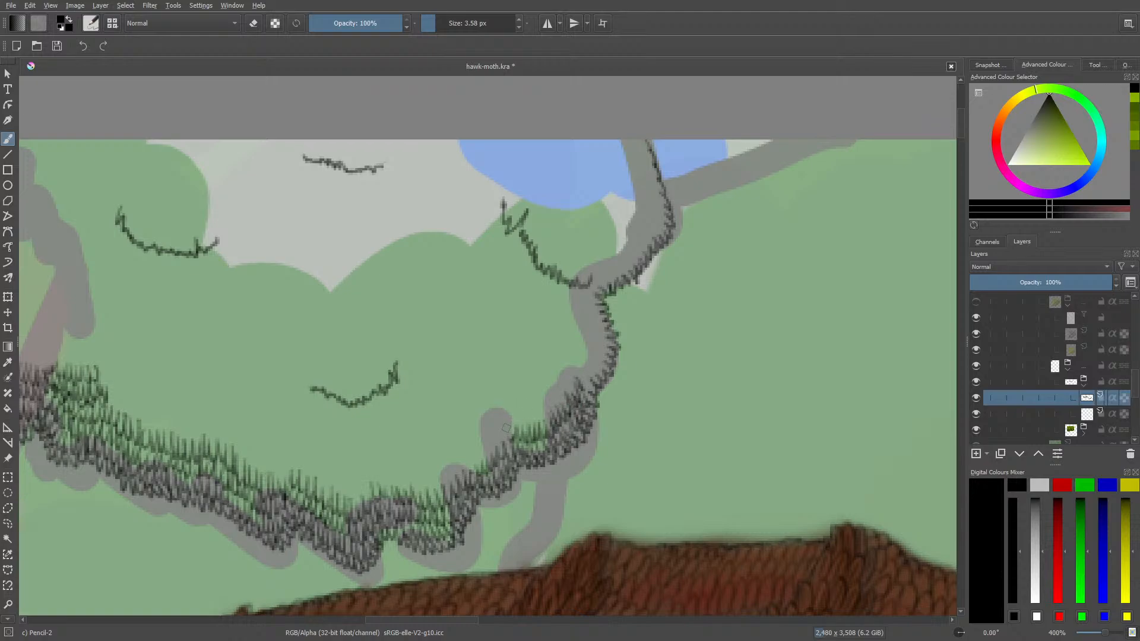
- Rotate the canvas and draw leaf rows along the clump's right outline to the canvas edge, adding strokes along the branching inner curve
right_click(236, 460)
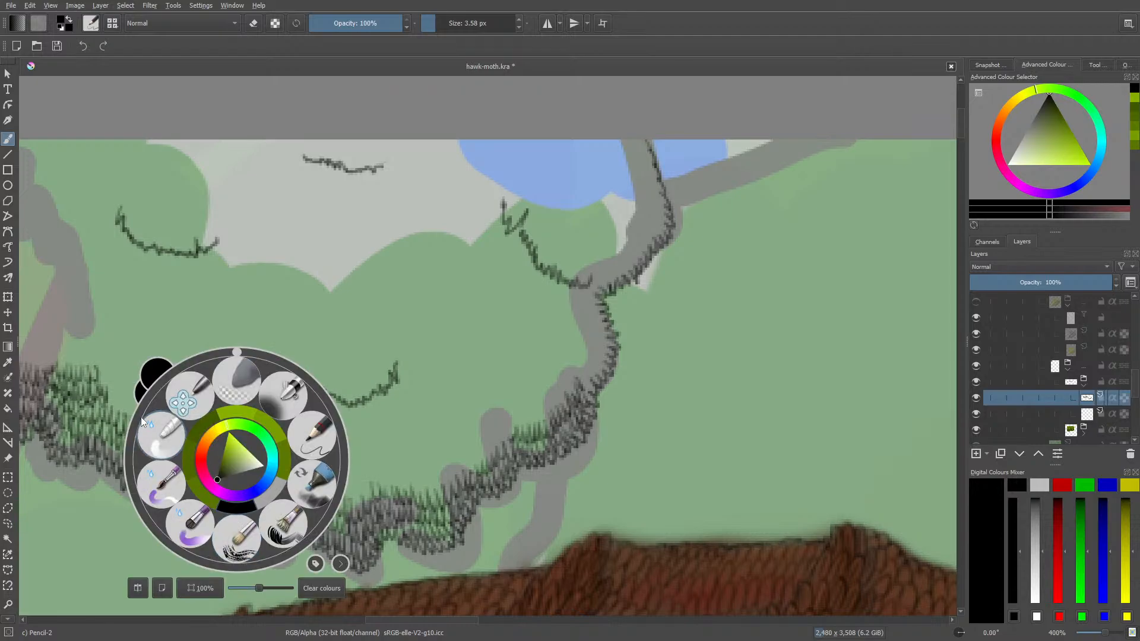
left_click(237, 354)
left_click_drag(236, 354, 341, 439)
left_click(501, 444)
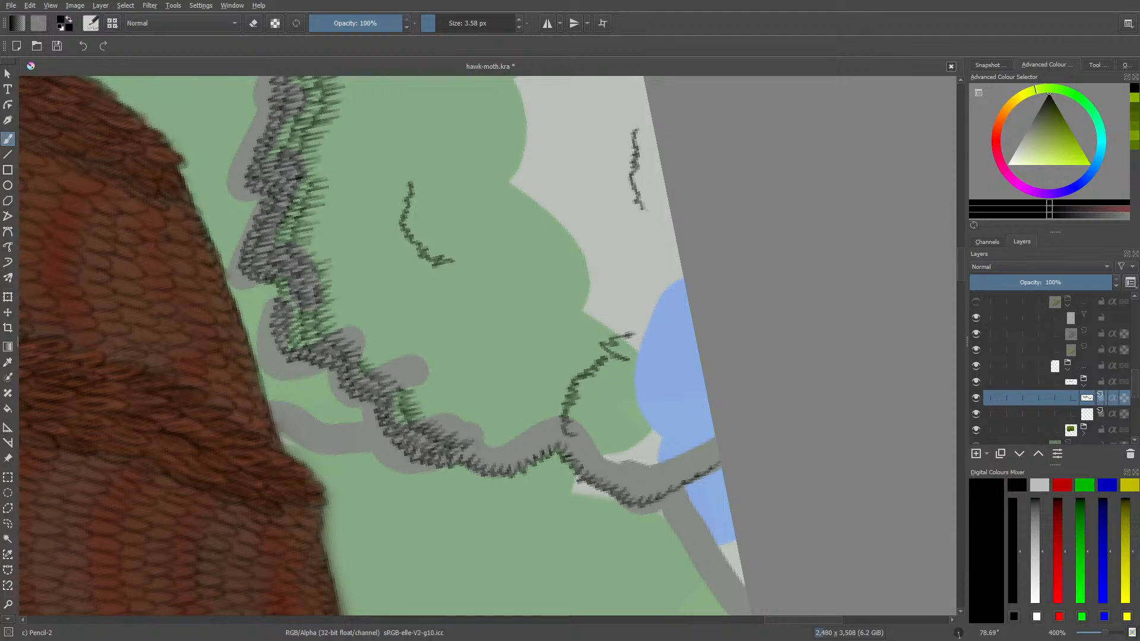
mouse_move(469, 441)
left_mouse_down()
mouse_move(484, 458)
mouse_move(521, 456)
mouse_move(557, 419)
mouse_move(591, 466)
mouse_move(659, 478)
mouse_move(641, 472)
left_mouse_up()
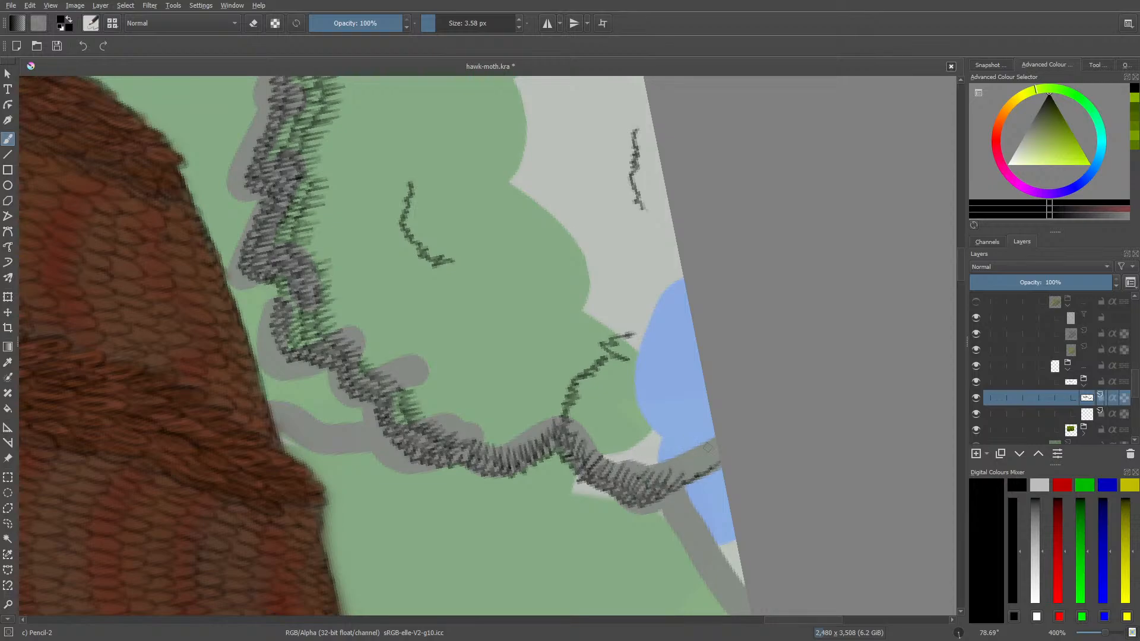
mouse_move(694, 468)
left_mouse_down()
mouse_move(631, 464)
mouse_move(595, 441)
mouse_move(585, 450)
mouse_move(575, 419)
mouse_move(585, 400)
left_mouse_up()
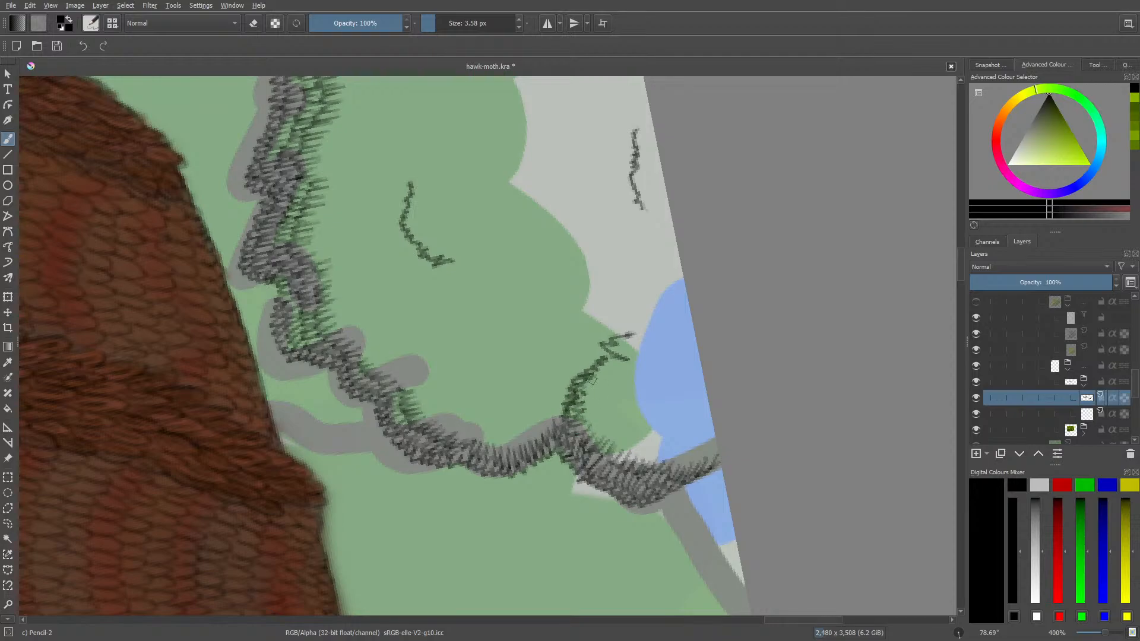
- Rotate the canvas back and fill the hooked inner curve below the blue patch with leaf strokes, extending up the grey line
right_click(636, 317)
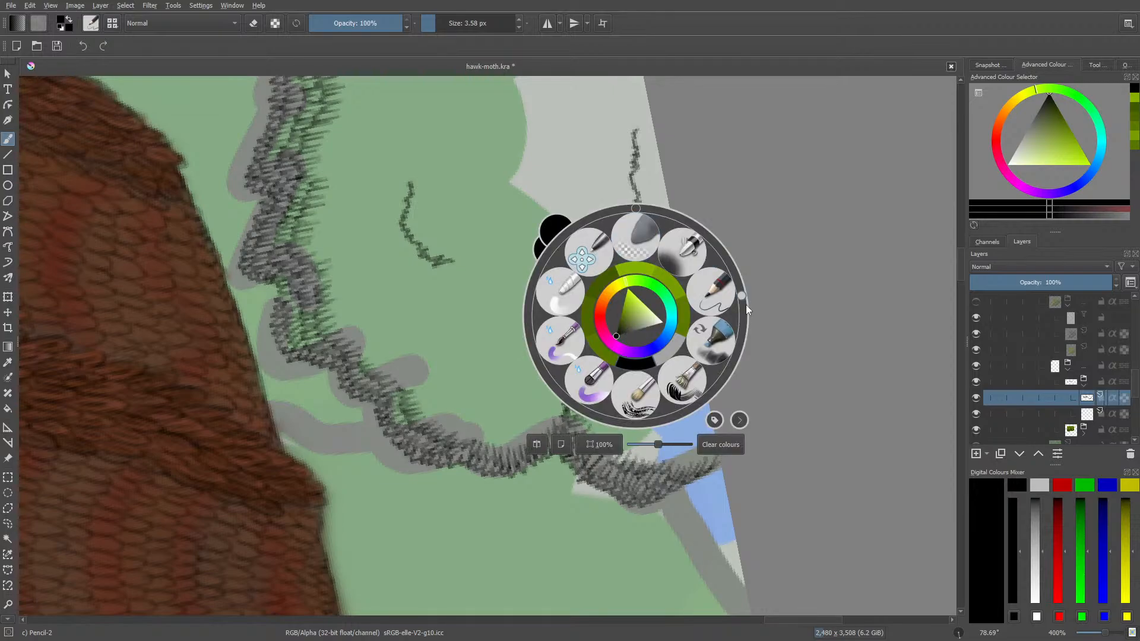
left_click_drag(746, 304, 611, 224)
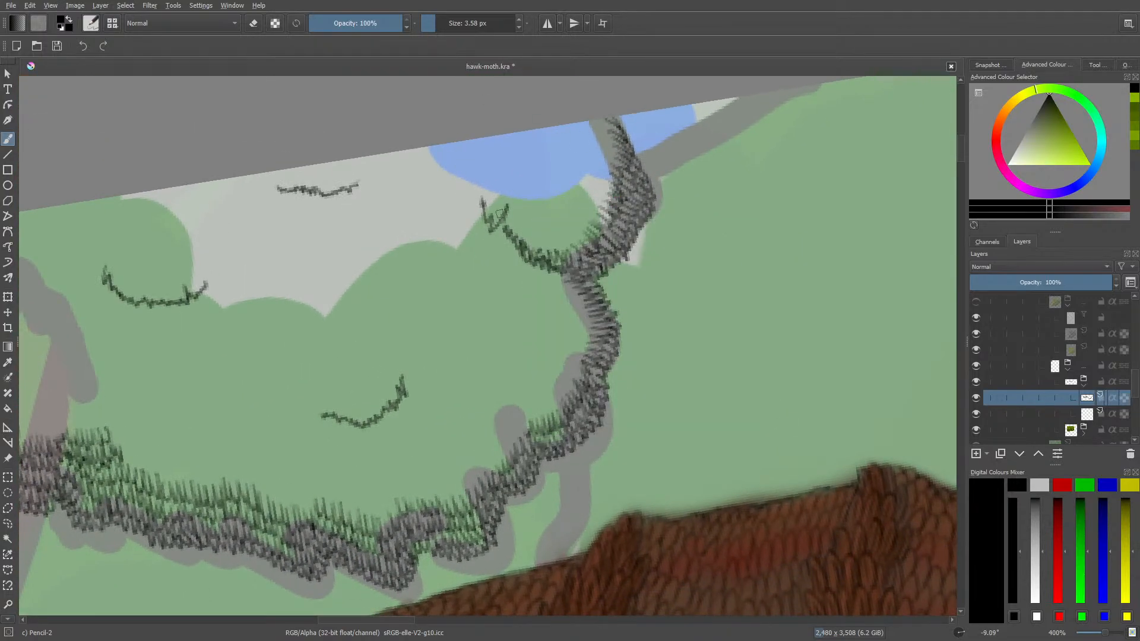
mouse_move(486, 198)
left_mouse_down()
mouse_move(496, 214)
mouse_move(514, 205)
mouse_move(534, 238)
mouse_move(558, 241)
mouse_move(564, 197)
mouse_move(582, 221)
mouse_move(593, 214)
mouse_move(607, 171)
left_mouse_up()
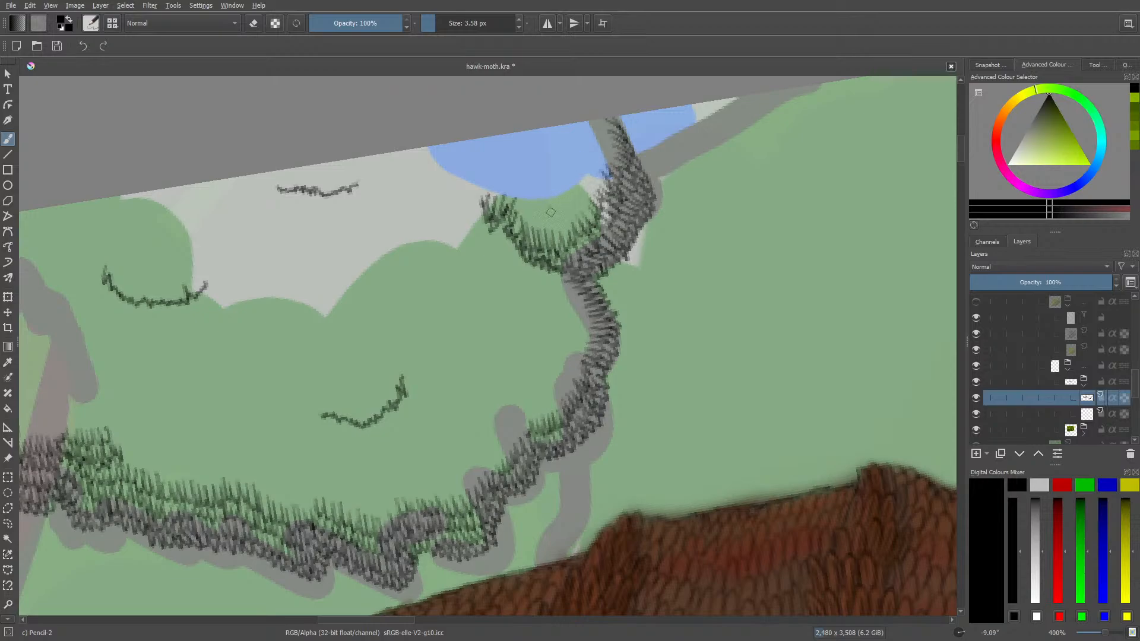
left_click_drag(525, 218, 541, 214)
mouse_move(546, 236)
left_mouse_down()
mouse_move(586, 173)
mouse_move(599, 176)
mouse_move(596, 144)
left_mouse_up()
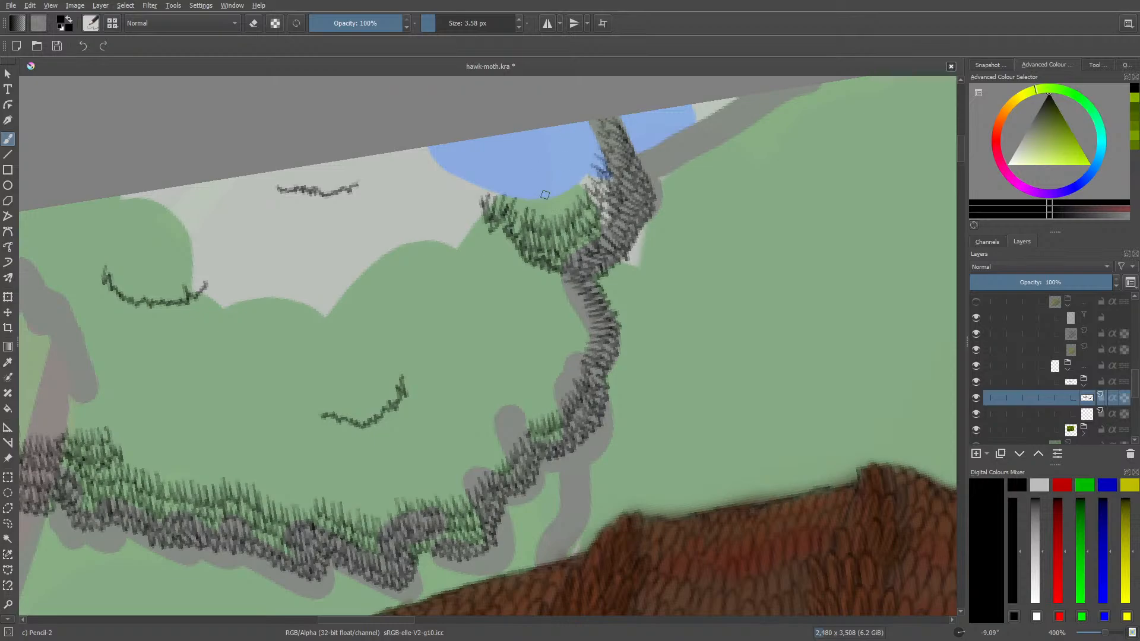
- Rotate the canvas and thicken the foliage between the hooked inner curve and the lower right bumps with more leaf rows
right_click(550, 309)
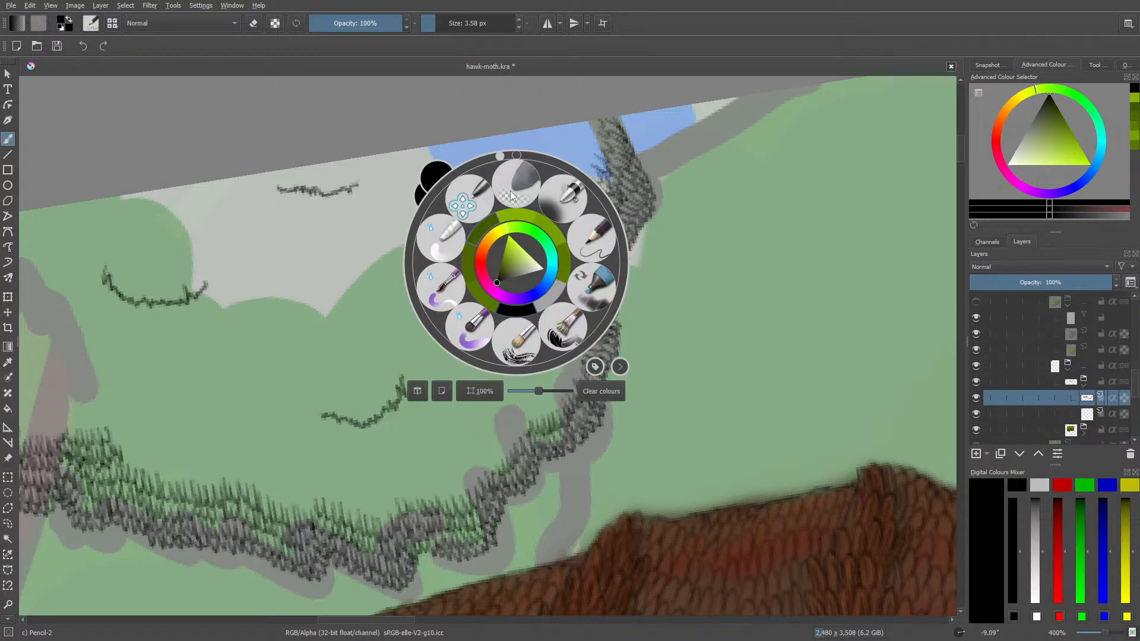
left_click_drag(500, 154, 588, 178)
right_click(451, 171)
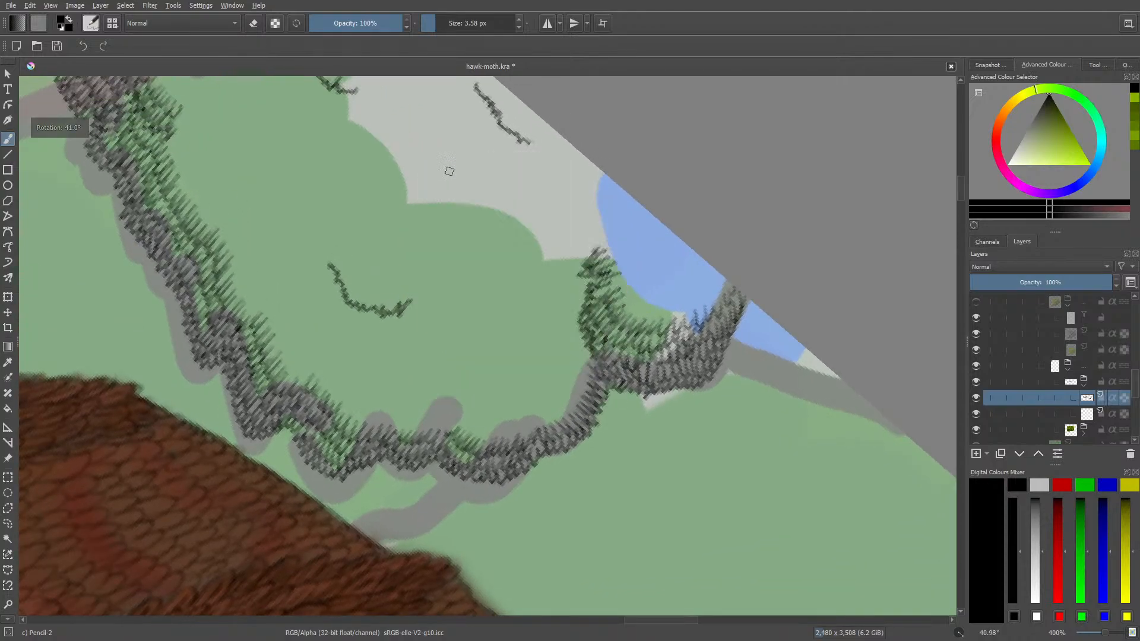
mouse_move(585, 360)
left_mouse_down()
mouse_move(578, 394)
mouse_move(505, 411)
left_mouse_up()
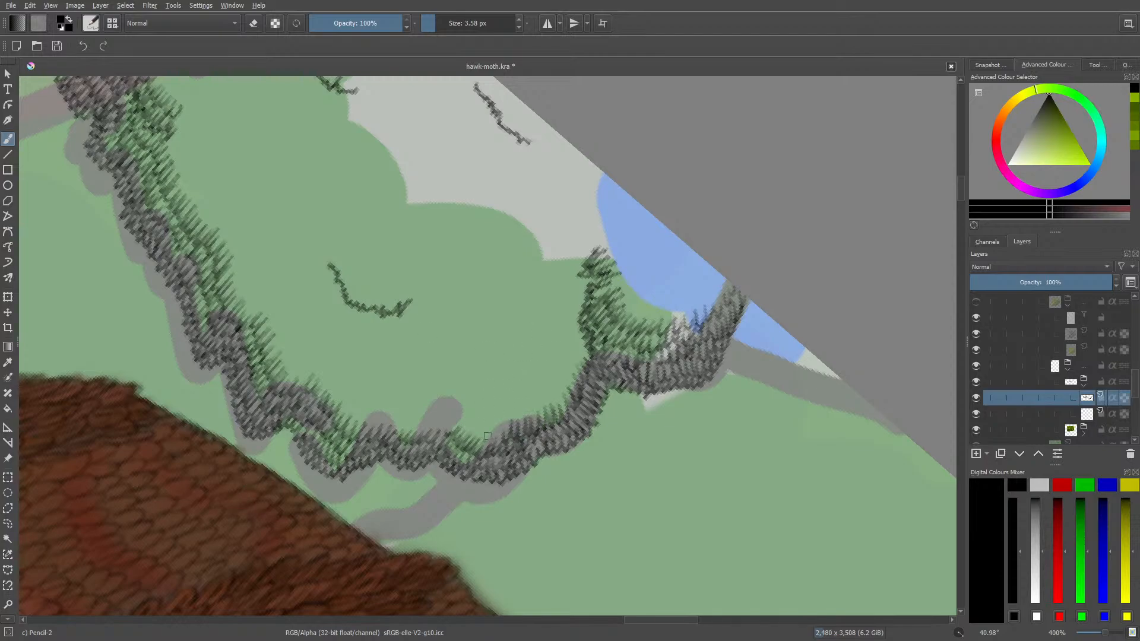
mouse_move(486, 437)
left_mouse_down()
mouse_move(413, 418)
mouse_move(398, 402)
mouse_move(423, 390)
mouse_move(440, 407)
mouse_move(480, 400)
mouse_move(484, 410)
mouse_move(498, 399)
mouse_move(503, 417)
mouse_move(517, 376)
mouse_move(540, 403)
mouse_move(515, 407)
mouse_move(537, 387)
mouse_move(547, 403)
mouse_move(558, 371)
mouse_move(571, 380)
mouse_move(576, 325)
mouse_move(556, 384)
mouse_move(520, 376)
mouse_move(513, 396)
mouse_move(471, 375)
mouse_move(462, 394)
mouse_move(416, 366)
left_mouse_up()
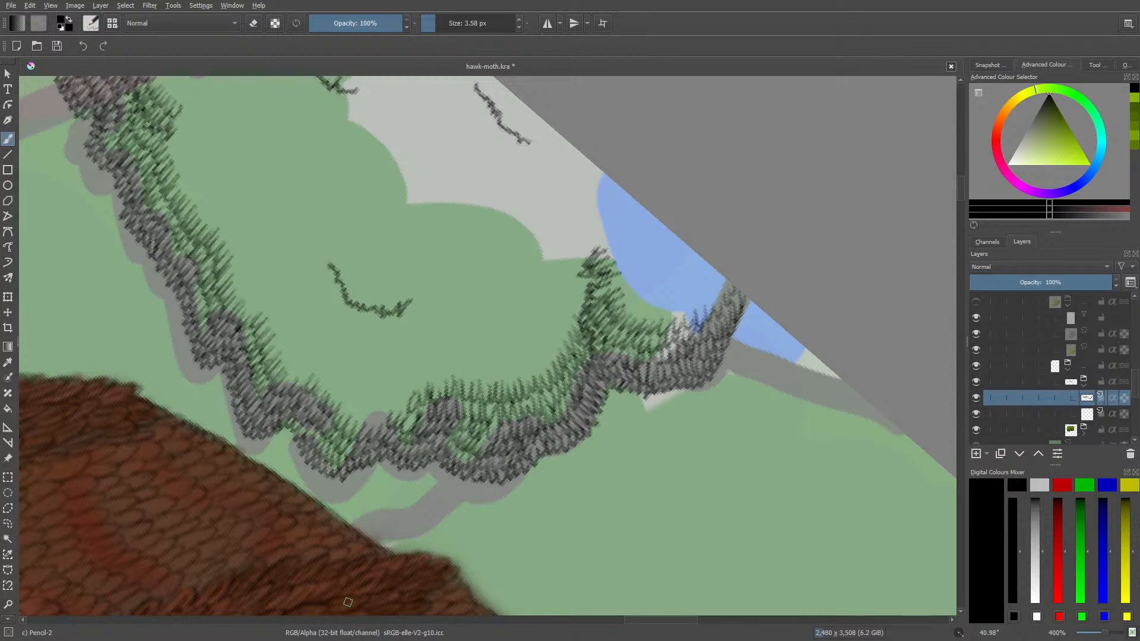
- Rotate the canvas slightly and draw a leaf row above the outline's lowest bumps, ending in a short upward tuft on the sloping side
left_click_drag(648, 618, 621, 618)
right_click(536, 326)
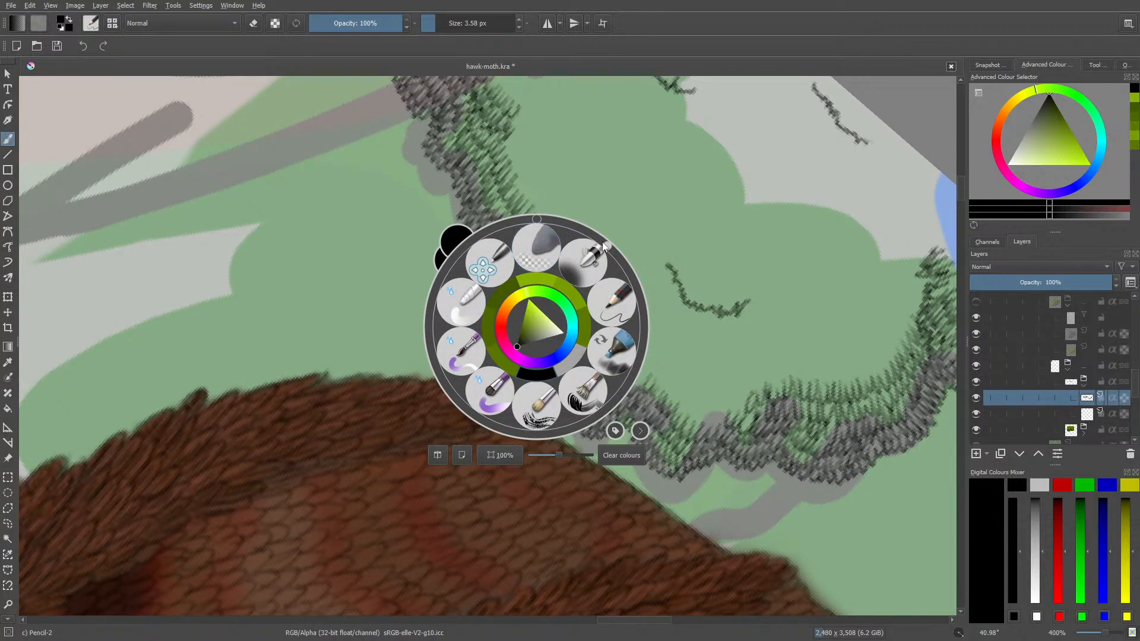
left_click_drag(603, 244, 582, 256)
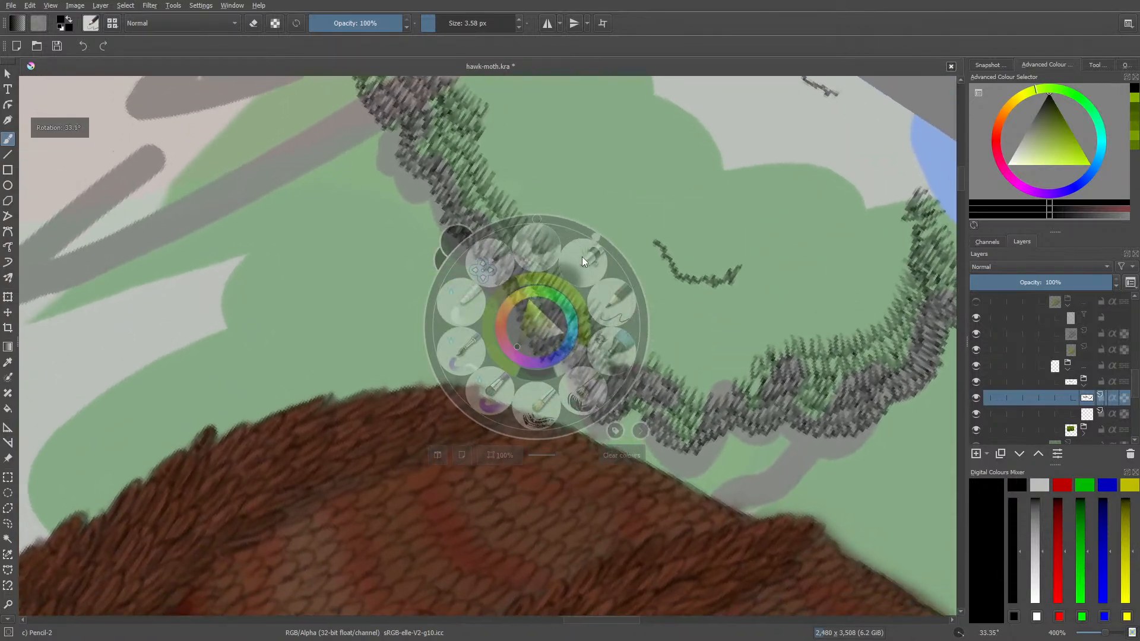
left_click(556, 142)
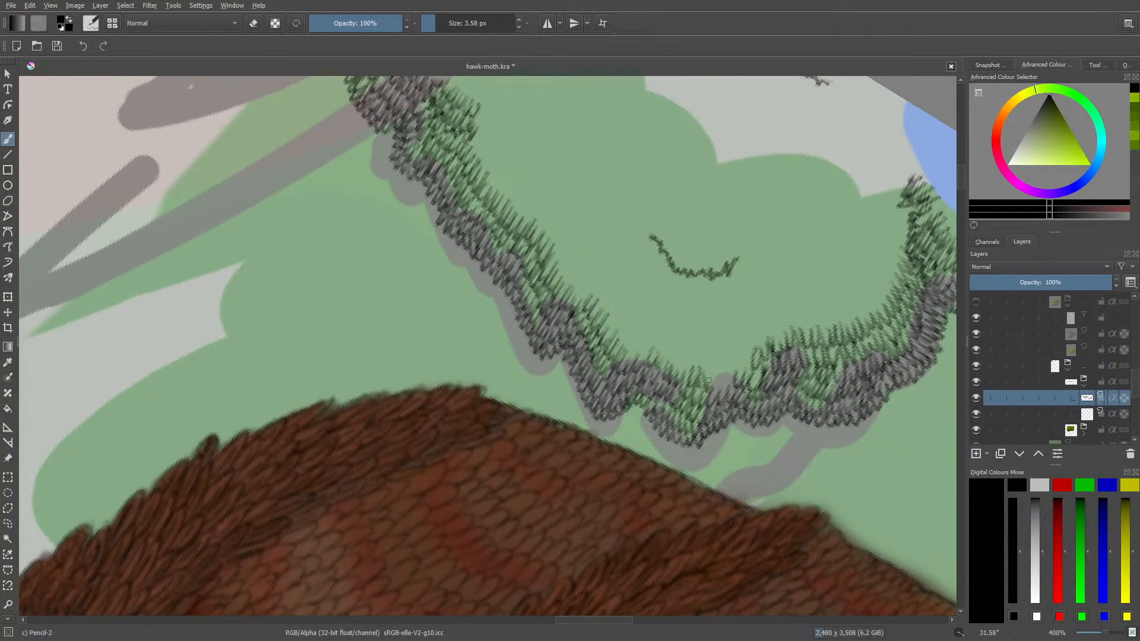
mouse_move(722, 385)
left_mouse_down()
mouse_move(742, 340)
mouse_move(716, 373)
mouse_move(698, 371)
mouse_move(683, 351)
left_mouse_up()
left_click_drag(657, 346, 670, 332)
mouse_move(647, 354)
left_mouse_down()
mouse_move(659, 329)
mouse_move(651, 340)
left_mouse_up()
mouse_move(628, 354)
left_mouse_down()
mouse_move(644, 334)
mouse_move(631, 318)
left_mouse_up()
mouse_move(614, 335)
left_mouse_down()
mouse_move(624, 312)
mouse_move(612, 302)
left_mouse_up()
mouse_move(617, 319)
left_mouse_down()
mouse_move(627, 256)
mouse_move(601, 273)
mouse_move(608, 293)
mouse_move(593, 285)
mouse_move(622, 278)
left_mouse_up()
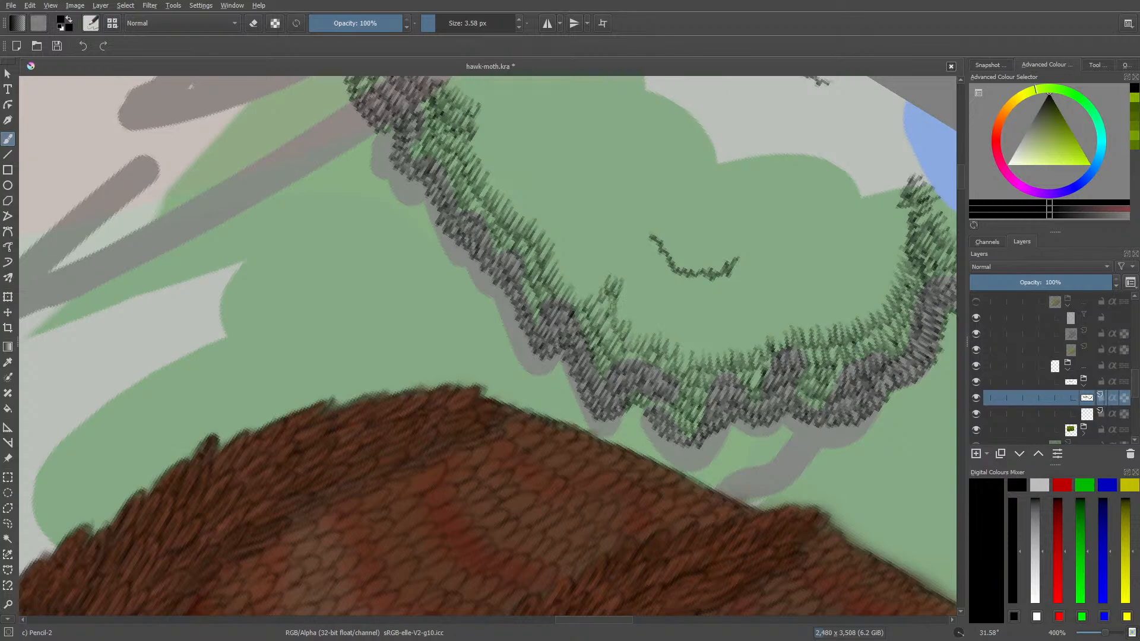
- Add a second row of short leaf strokes from the upward tuft across the foliage's lower curve
left_click_drag(624, 332, 632, 306)
left_click_drag(629, 340, 645, 314)
mouse_move(643, 341)
left_mouse_down()
mouse_move(674, 281)
mouse_move(672, 316)
left_mouse_up()
mouse_move(667, 344)
left_mouse_down()
mouse_move(677, 316)
mouse_move(683, 323)
left_mouse_up()
left_click_drag(681, 355, 695, 330)
left_click_drag(691, 360, 704, 332)
left_click_drag(700, 360, 716, 337)
left_click_drag(717, 360, 728, 331)
left_click_drag(729, 353, 744, 329)
left_click_drag(742, 352, 757, 324)
left_click_drag(754, 351, 768, 324)
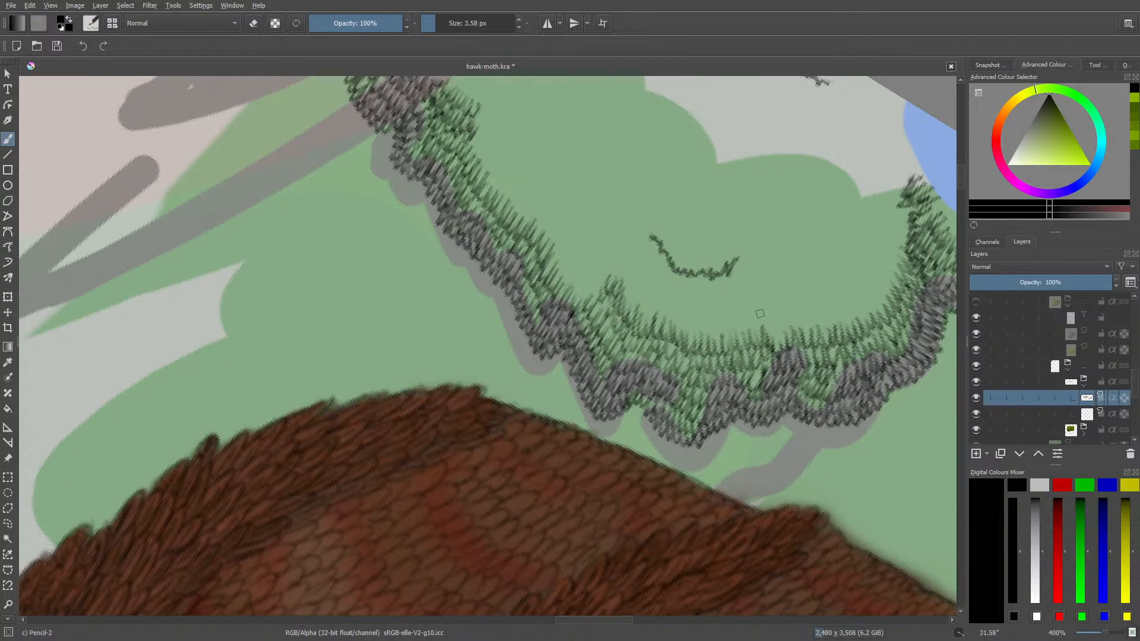
- Draw a leaf row along the inner edge of the sloping foliage band, from beside the grey-brown line down to the tuft
left_click_drag(960, 172, 961, 155)
mouse_move(581, 619)
left_mouse_down()
mouse_move(598, 619)
mouse_move(573, 615)
mouse_move(582, 620)
left_mouse_up()
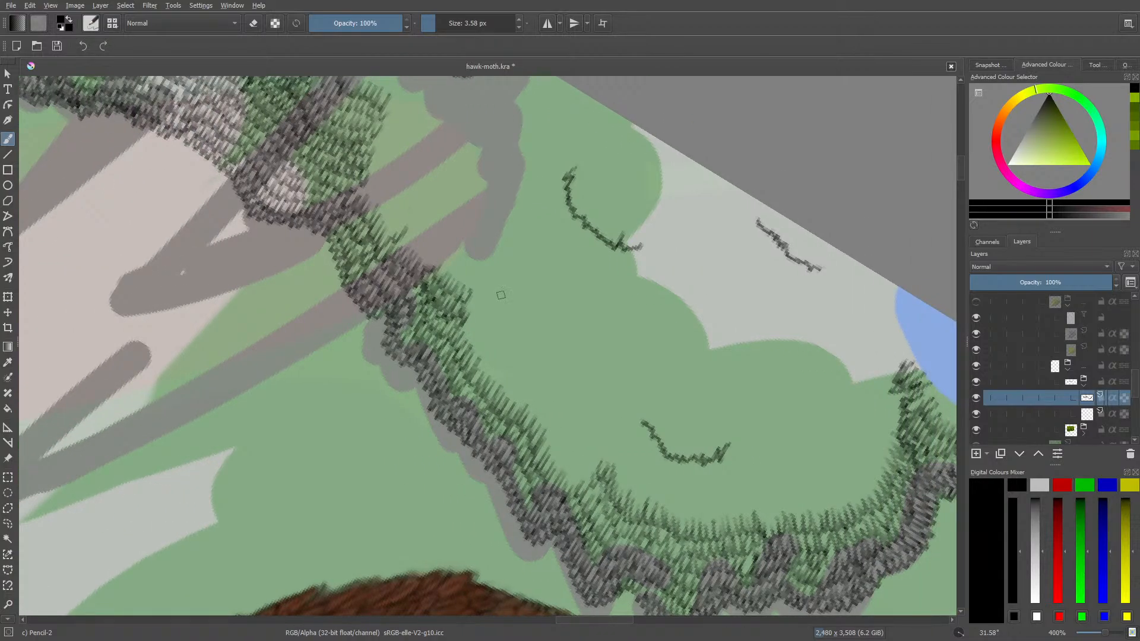
mouse_move(468, 335)
left_mouse_down()
mouse_move(475, 317)
mouse_move(487, 332)
left_mouse_up()
left_click_drag(485, 376, 495, 359)
left_click_drag(491, 387, 508, 367)
mouse_move(504, 393)
left_mouse_down()
mouse_move(524, 345)
mouse_move(544, 392)
left_mouse_up()
mouse_move(536, 425)
left_mouse_down()
mouse_move(547, 398)
mouse_move(553, 411)
left_mouse_up()
left_click_drag(544, 436, 555, 414)
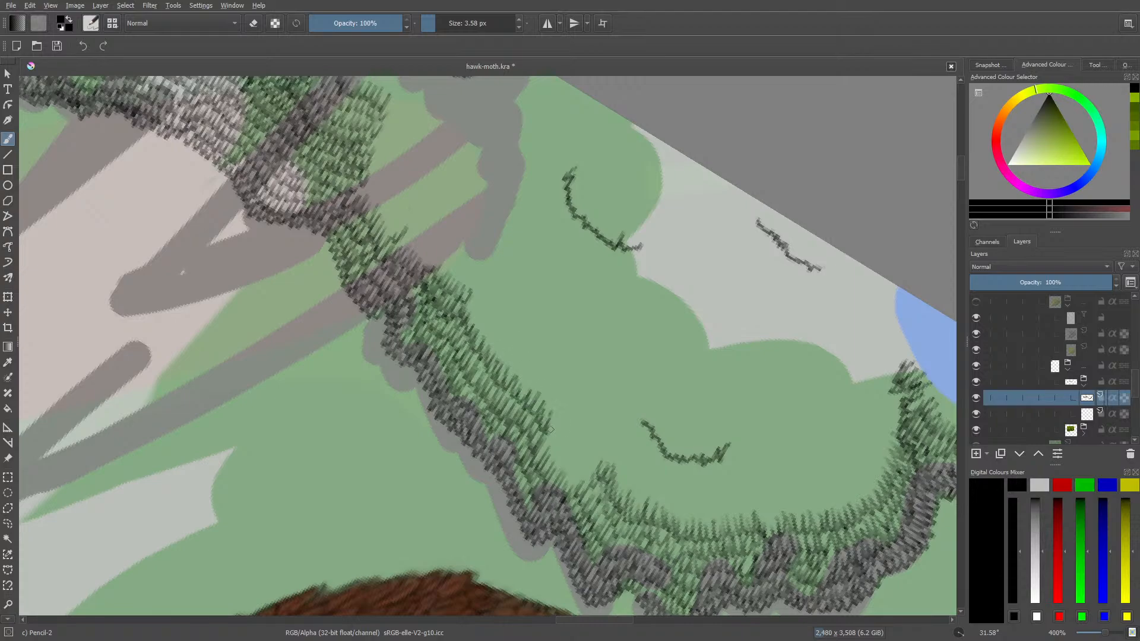
left_click_drag(552, 453, 563, 436)
mouse_move(560, 466)
left_mouse_down()
mouse_move(573, 442)
mouse_move(585, 466)
mouse_move(596, 454)
mouse_move(586, 441)
left_mouse_up()
- Add another leaf row inside the sloping band, working from the tuft back up to its upper end
mouse_move(565, 448)
left_mouse_down()
mouse_move(553, 382)
mouse_move(570, 402)
left_mouse_up()
mouse_move(548, 410)
left_mouse_down()
mouse_move(563, 391)
mouse_move(534, 353)
left_mouse_up()
left_click_drag(511, 373, 522, 348)
left_click_drag(503, 363, 513, 333)
mouse_move(495, 347)
left_mouse_down()
mouse_move(508, 320)
mouse_move(500, 330)
mouse_move(495, 315)
left_mouse_up()
mouse_move(481, 325)
left_mouse_down()
mouse_move(492, 298)
mouse_move(481, 285)
left_mouse_up()
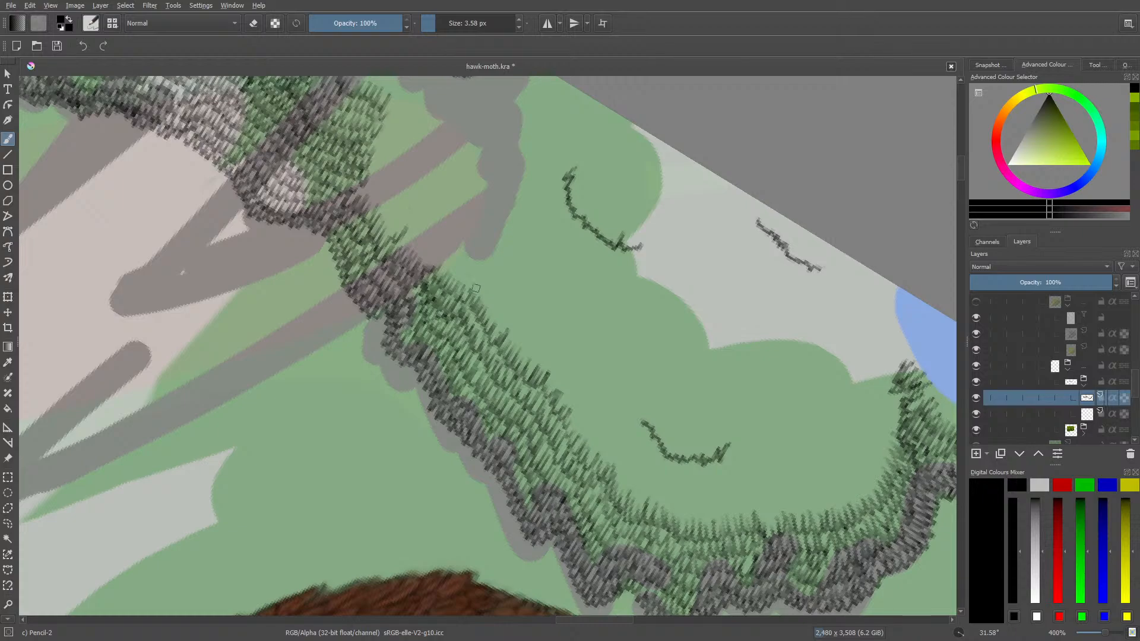
- Draw another row of short black leaf strokes from the foot of the sloping band across the foliage's lower curve
left_click_drag(600, 452, 607, 434)
left_click_drag(598, 461, 613, 442)
left_click_drag(605, 469, 621, 453)
left_click_drag(615, 485, 628, 466)
left_click_drag(622, 497, 640, 475)
mouse_move(633, 503)
left_mouse_down()
mouse_move(645, 477)
mouse_move(659, 496)
left_mouse_up()
left_click_drag(655, 511, 666, 488)
left_click_drag(661, 516, 680, 494)
left_click_drag(674, 528, 693, 502)
left_click_drag(688, 525, 706, 502)
left_click_drag(704, 526, 720, 499)
mouse_move(716, 525)
left_mouse_down()
mouse_move(728, 501)
mouse_move(734, 507)
left_mouse_up()
left_click_drag(731, 526, 747, 500)
mouse_move(744, 517)
left_mouse_down()
mouse_move(755, 488)
mouse_move(762, 497)
left_mouse_up()
mouse_move(759, 526)
left_mouse_down()
mouse_move(773, 494)
mouse_move(807, 486)
left_mouse_up()
left_click_drag(811, 513, 826, 487)
mouse_move(827, 510)
left_mouse_down()
mouse_move(834, 486)
mouse_move(842, 493)
left_mouse_up()
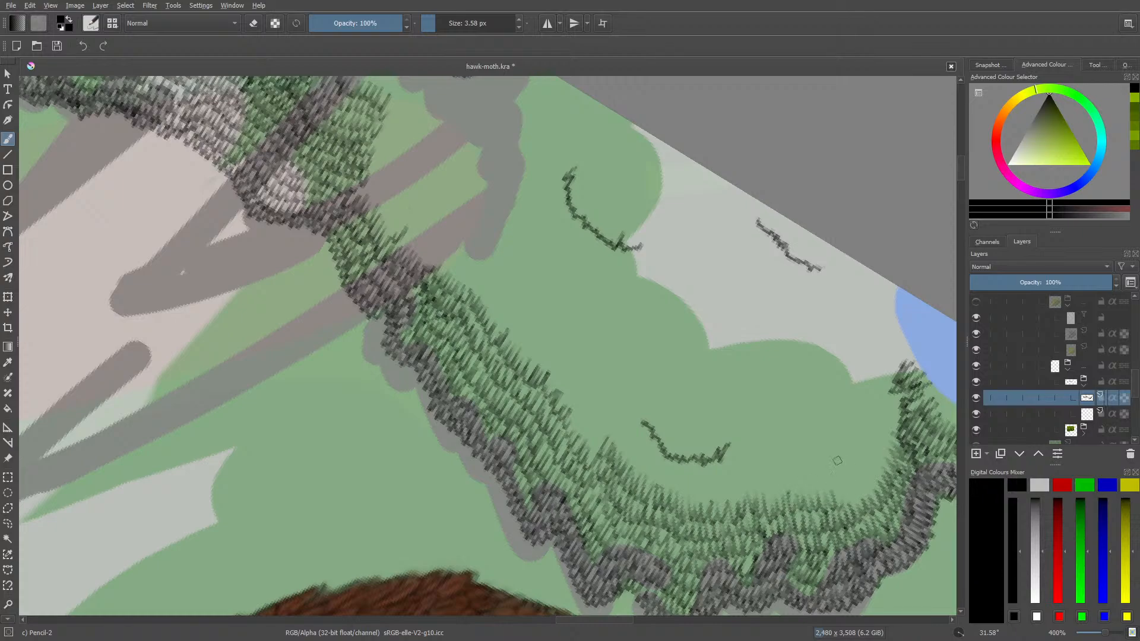
- Stack more leaf rows at the bend of the foliage, filling the green area up to the short black guide curve
left_click_drag(711, 501, 716, 475)
mouse_move(701, 505)
left_mouse_down()
mouse_move(709, 475)
mouse_move(699, 479)
left_mouse_up()
left_click_drag(681, 499, 683, 473)
left_click_drag(664, 496, 668, 468)
left_click_drag(649, 484, 653, 459)
mouse_move(636, 473)
left_mouse_down()
mouse_move(645, 455)
mouse_move(626, 428)
left_mouse_up()
mouse_move(610, 444)
left_mouse_down()
mouse_move(620, 424)
mouse_move(659, 465)
mouse_move(688, 473)
mouse_move(724, 434)
left_mouse_up()
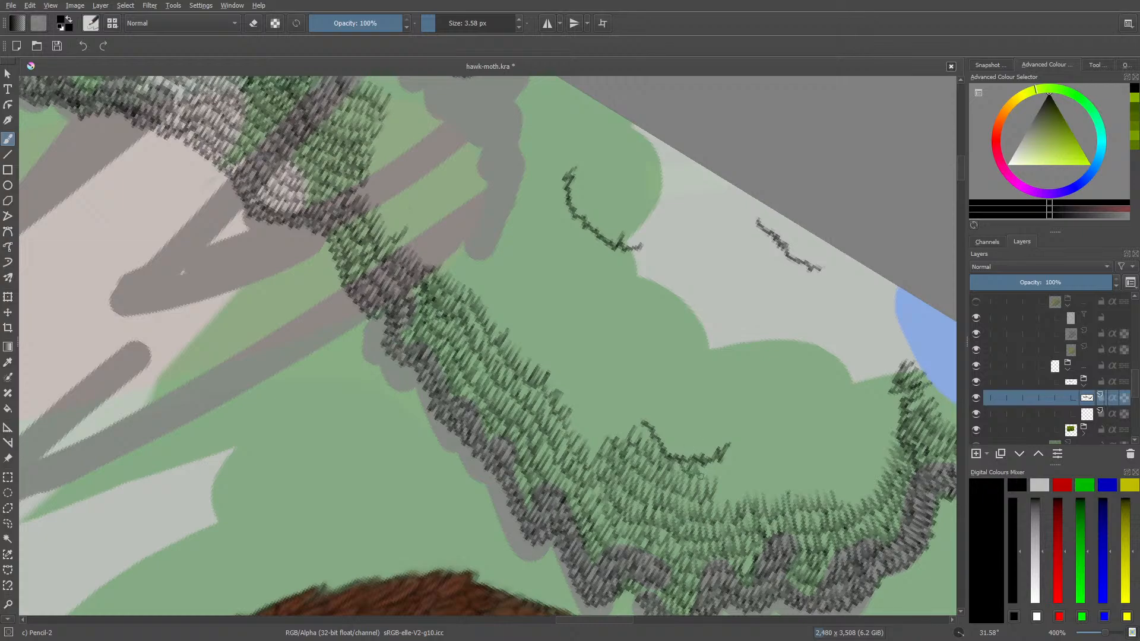
- Cover the short black guide curve above the bend with small upright leaf tufts
mouse_move(712, 478)
left_mouse_down()
mouse_move(725, 462)
mouse_move(721, 428)
mouse_move(702, 434)
left_mouse_up()
left_click_drag(687, 458, 678, 441)
left_click_drag(675, 459, 663, 427)
mouse_move(666, 442)
left_mouse_down()
mouse_move(660, 417)
mouse_move(698, 436)
mouse_move(712, 430)
left_mouse_up()
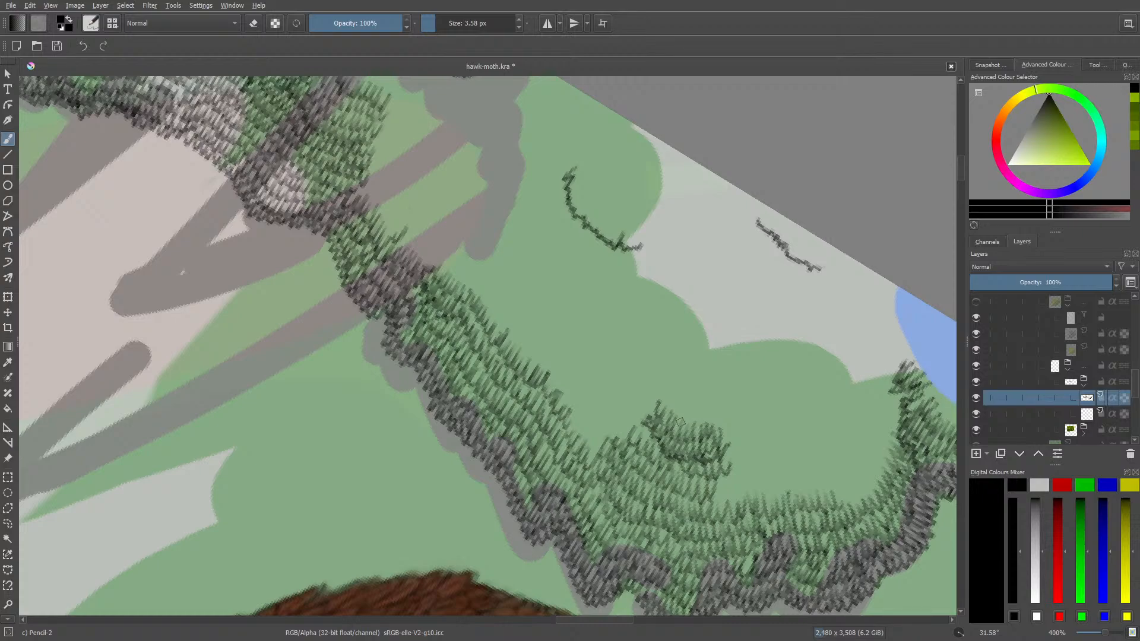
- Extend the leaf rows from the covered guide curve across the lower curve toward the rising foliage edge
left_click_drag(560, 617, 578, 618)
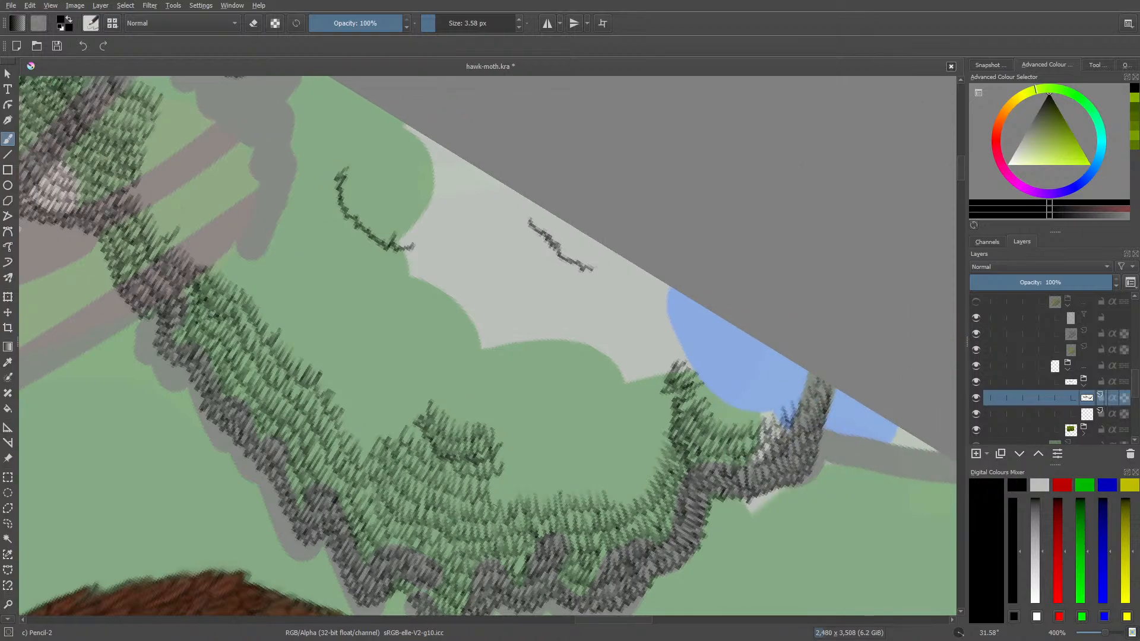
mouse_move(491, 504)
left_mouse_down()
mouse_move(505, 481)
mouse_move(543, 477)
mouse_move(556, 455)
mouse_move(495, 485)
mouse_move(498, 454)
mouse_move(543, 452)
mouse_move(501, 439)
mouse_move(492, 424)
left_mouse_up()
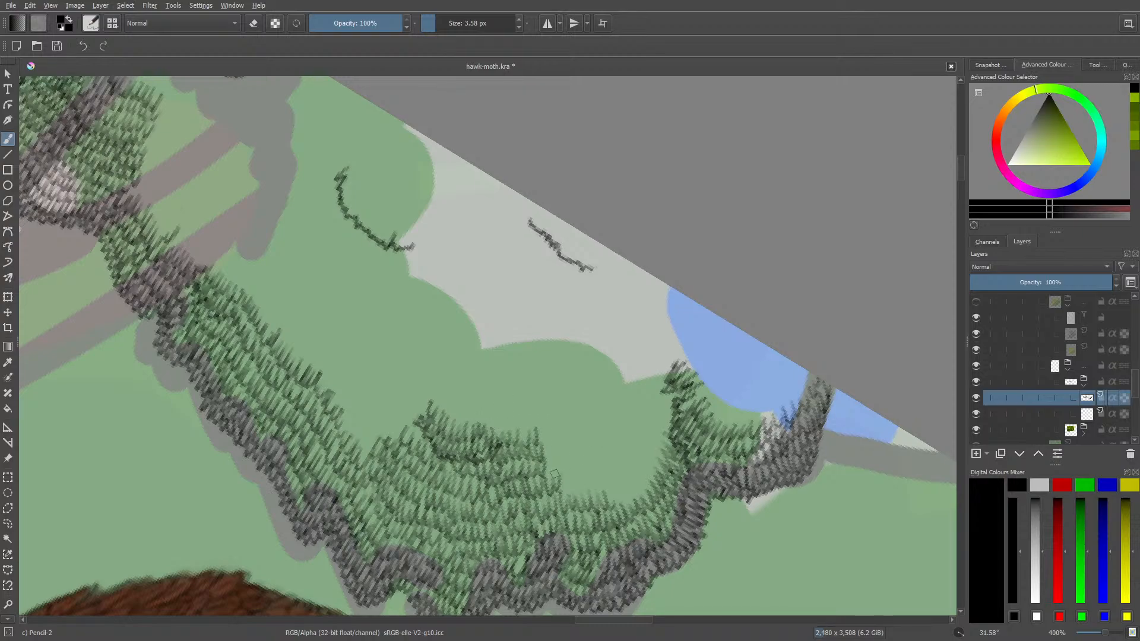
mouse_move(554, 473)
left_mouse_down()
mouse_move(594, 491)
mouse_move(635, 490)
mouse_move(647, 427)
mouse_move(627, 472)
mouse_move(589, 478)
left_mouse_up()
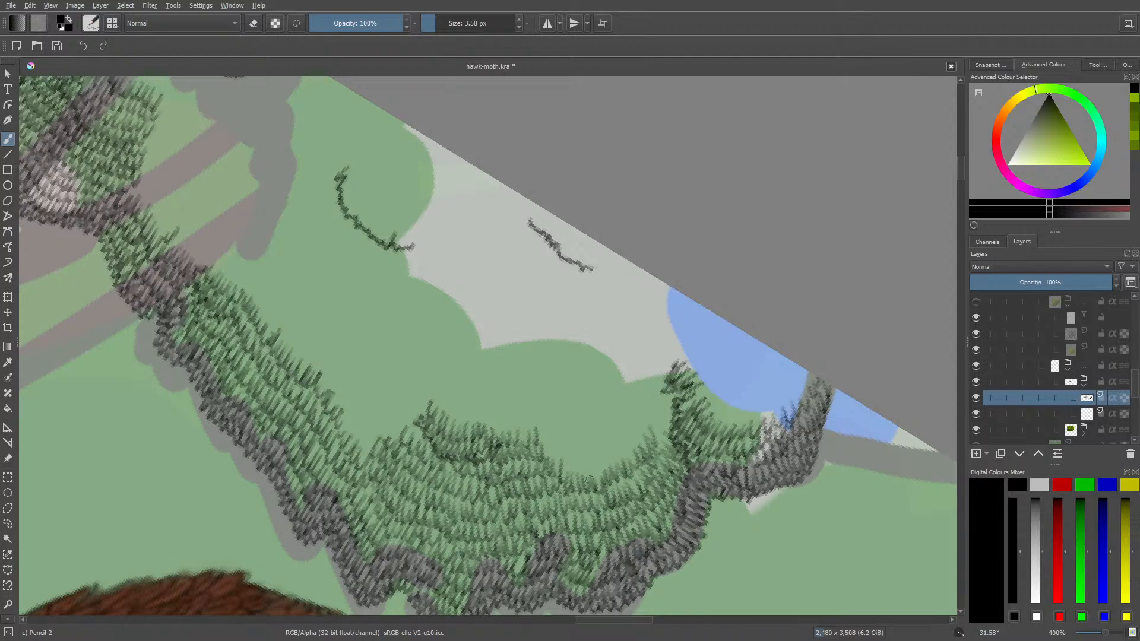
- Add leaf rows along the foliage's inner edge, from the covered guide curve up to the dark tuft beside the blue patch
right_click(360, 460)
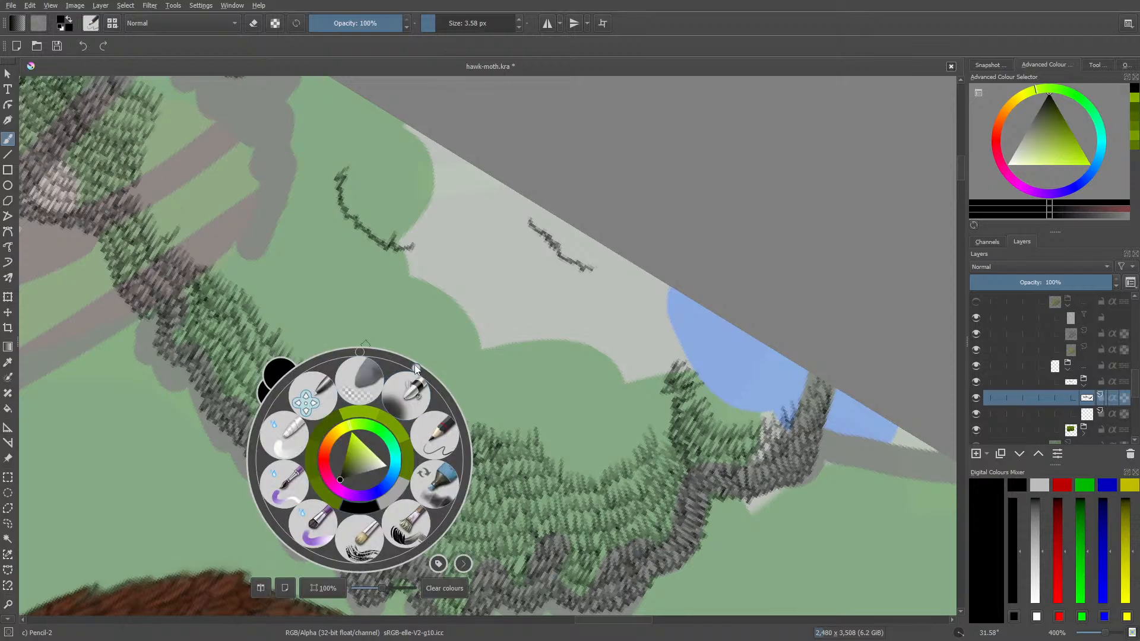
left_click_drag(414, 364, 465, 474)
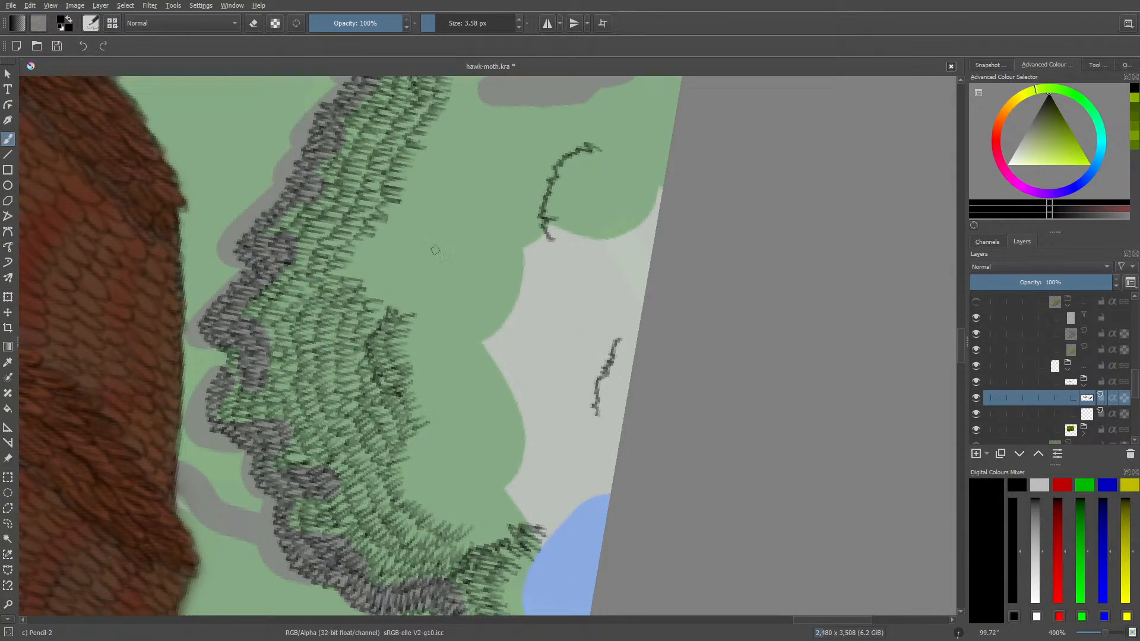
mouse_move(474, 529)
left_mouse_down()
mouse_move(512, 521)
mouse_move(416, 493)
mouse_move(409, 475)
mouse_move(437, 424)
mouse_move(439, 478)
mouse_move(486, 500)
left_mouse_up()
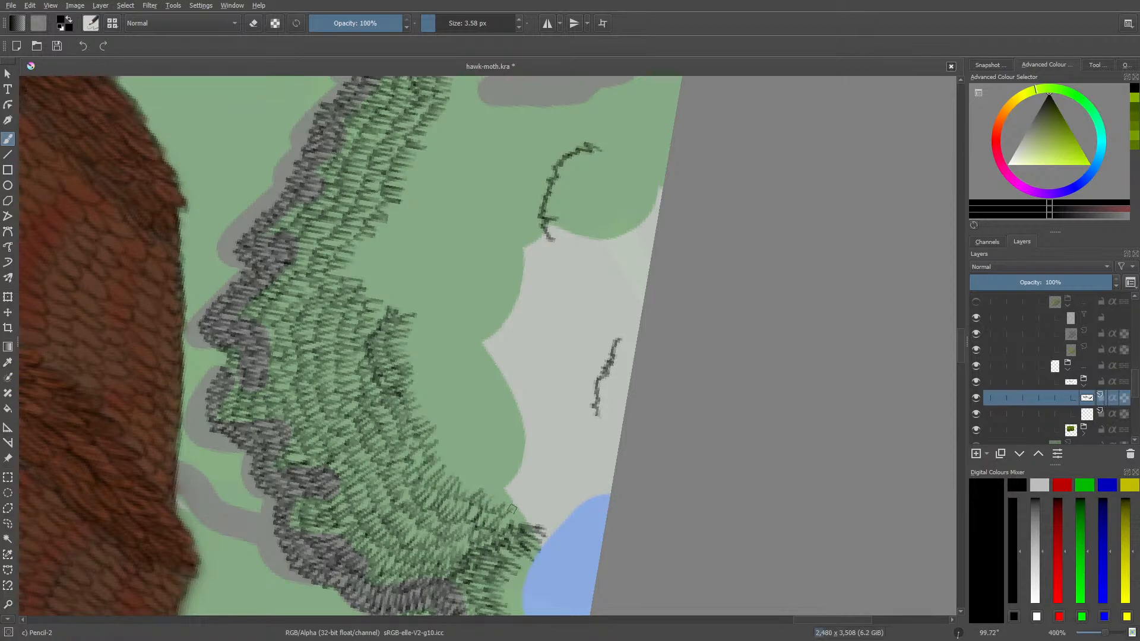
- Fill the blue patch between the dark tuft and the grey outline with short black leaf strokes
right_click(273, 458)
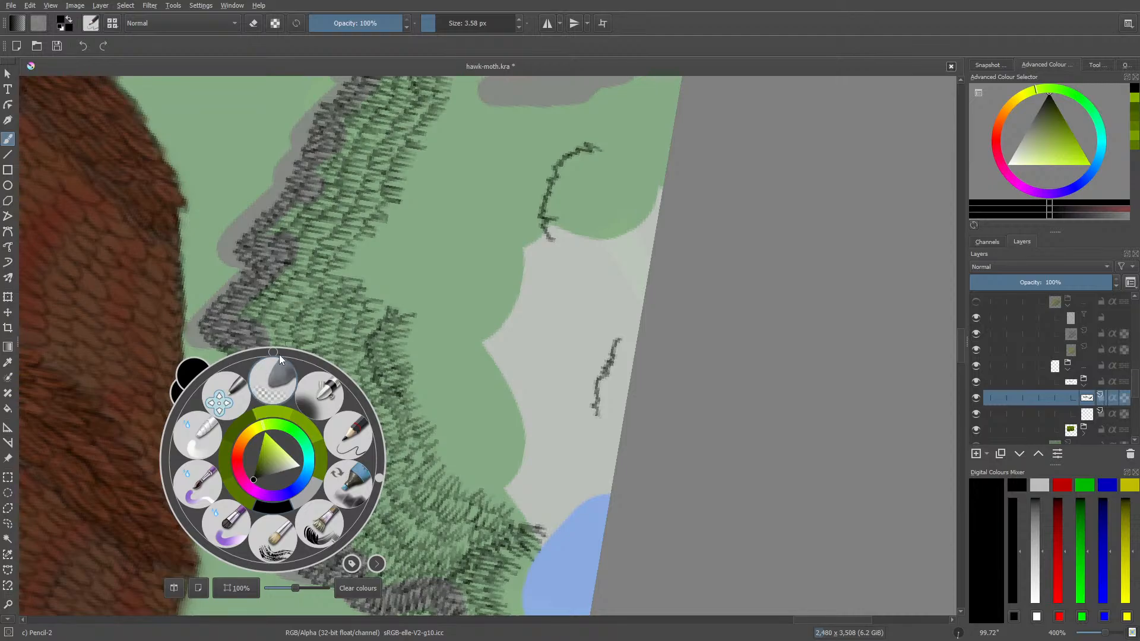
left_click_drag(378, 482, 301, 408)
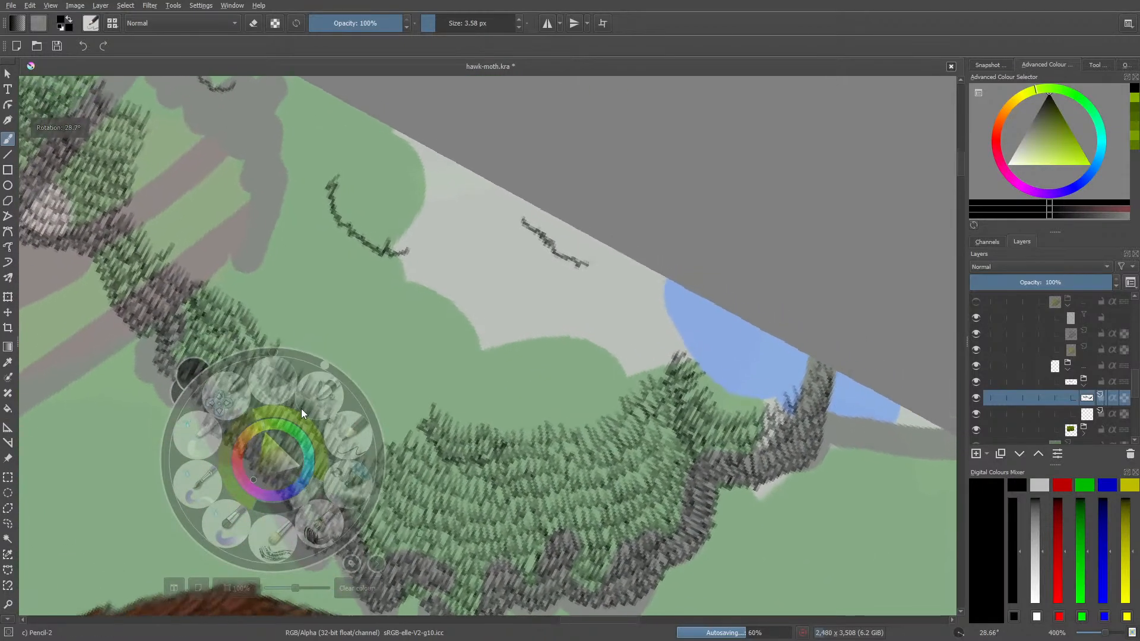
left_click(708, 350)
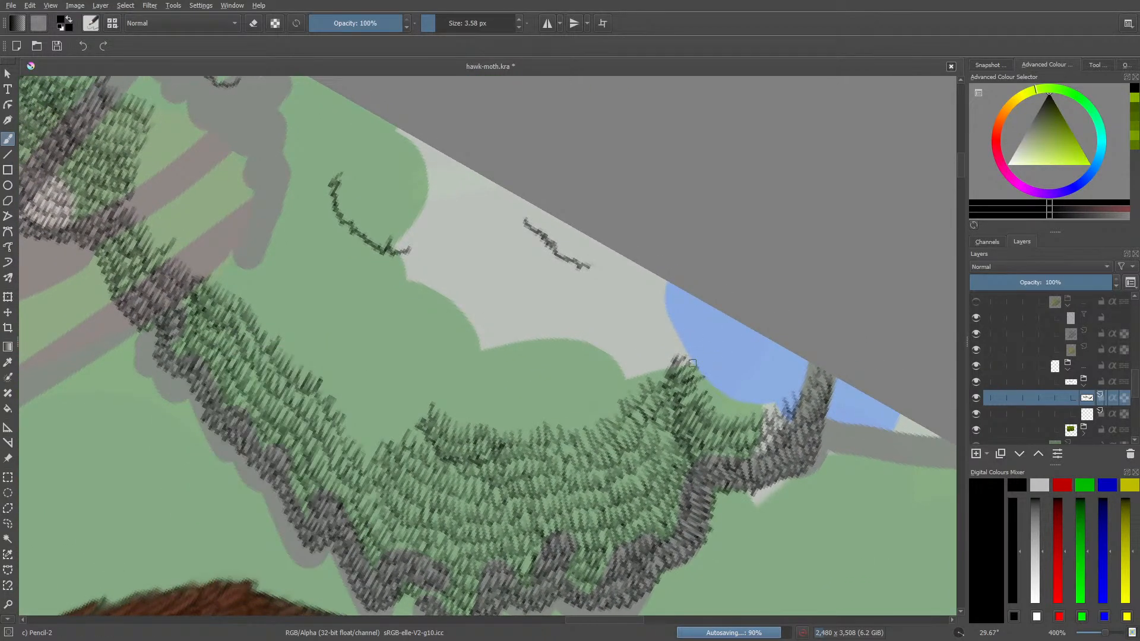
mouse_move(692, 363)
left_mouse_down()
mouse_move(735, 400)
mouse_move(782, 385)
mouse_move(790, 396)
mouse_move(804, 361)
mouse_move(767, 361)
mouse_move(749, 380)
mouse_move(702, 352)
mouse_move(733, 361)
mouse_move(781, 349)
mouse_move(707, 342)
mouse_move(716, 329)
mouse_move(750, 334)
left_mouse_up()
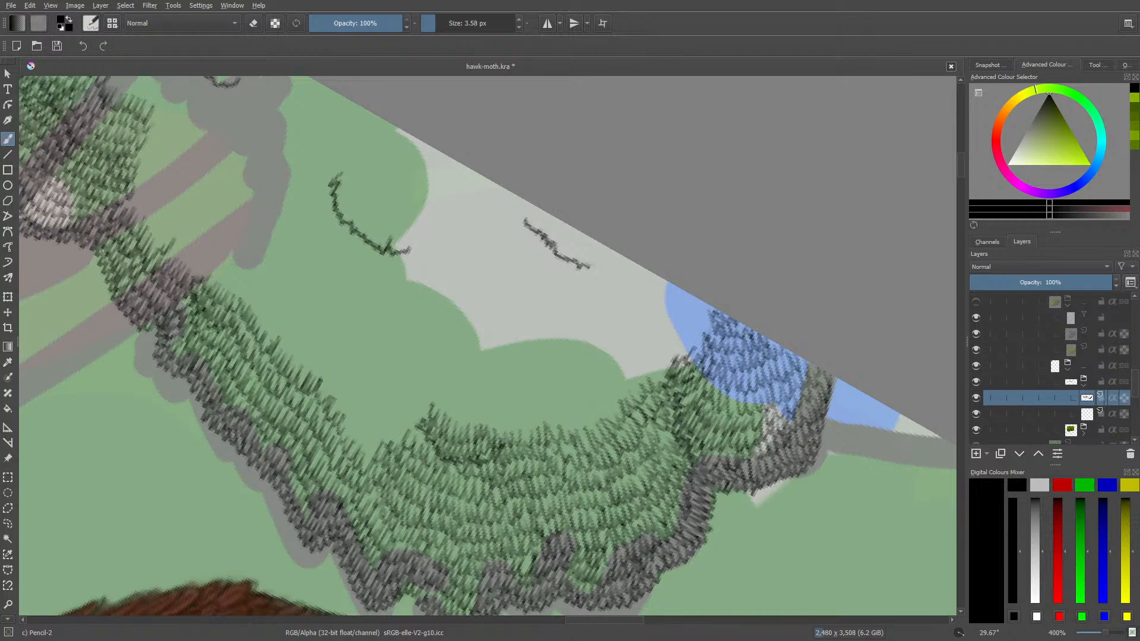
- Reset the canvas rotation and fill the dip between the sloping band and the covered guide curve with leaf rows
left_click_drag(575, 619, 544, 618)
left_click_drag(1106, 634, 1104, 636)
right_click(502, 406)
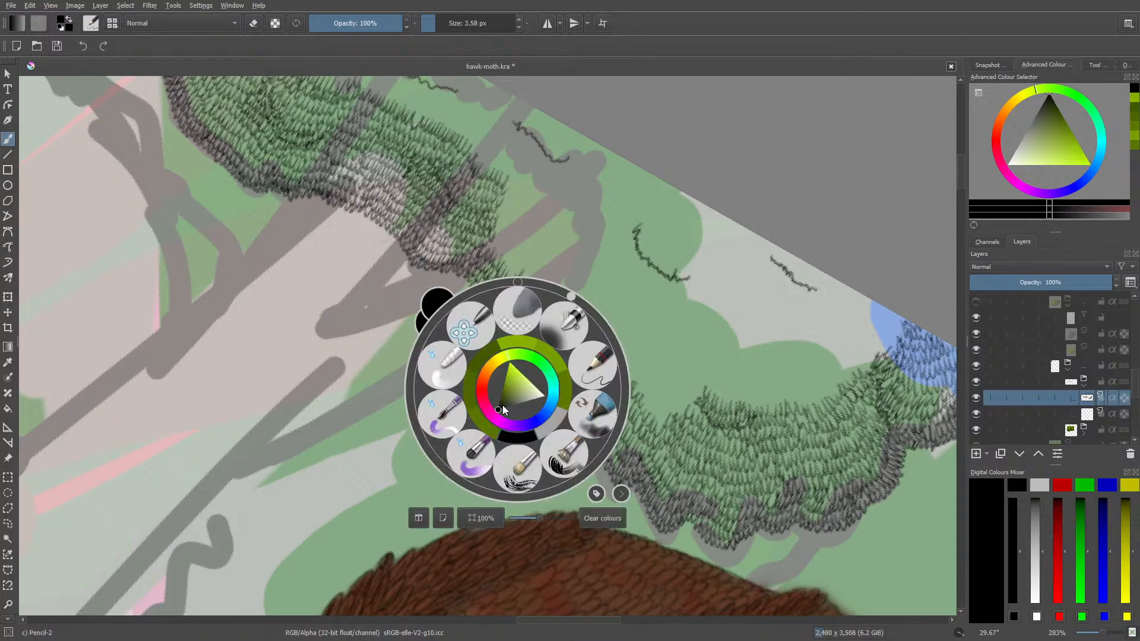
left_click(519, 279)
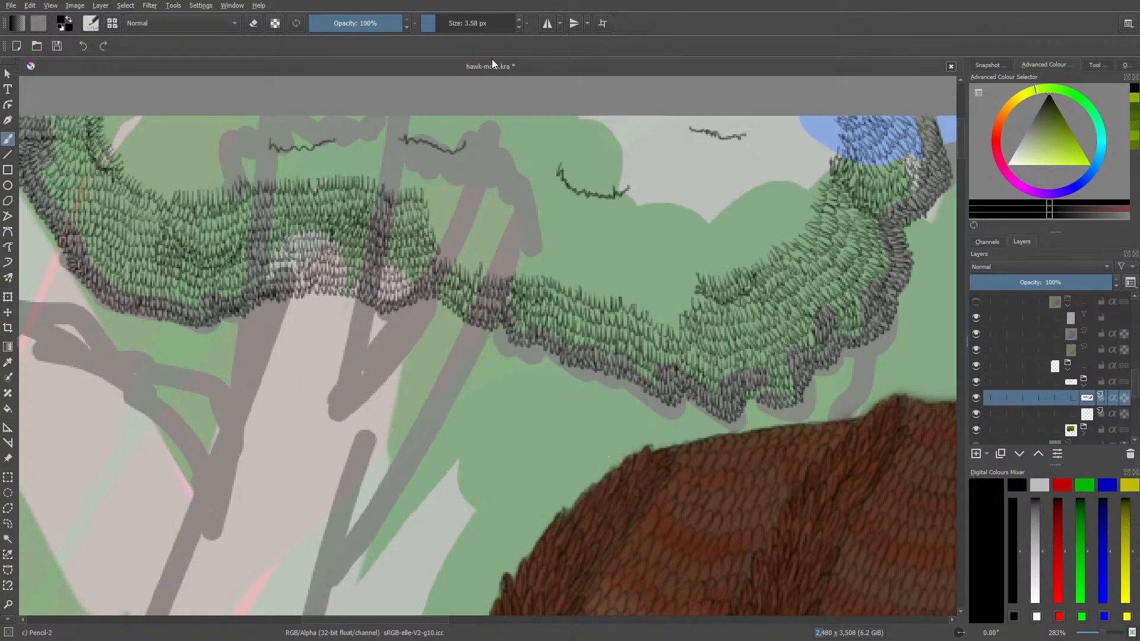
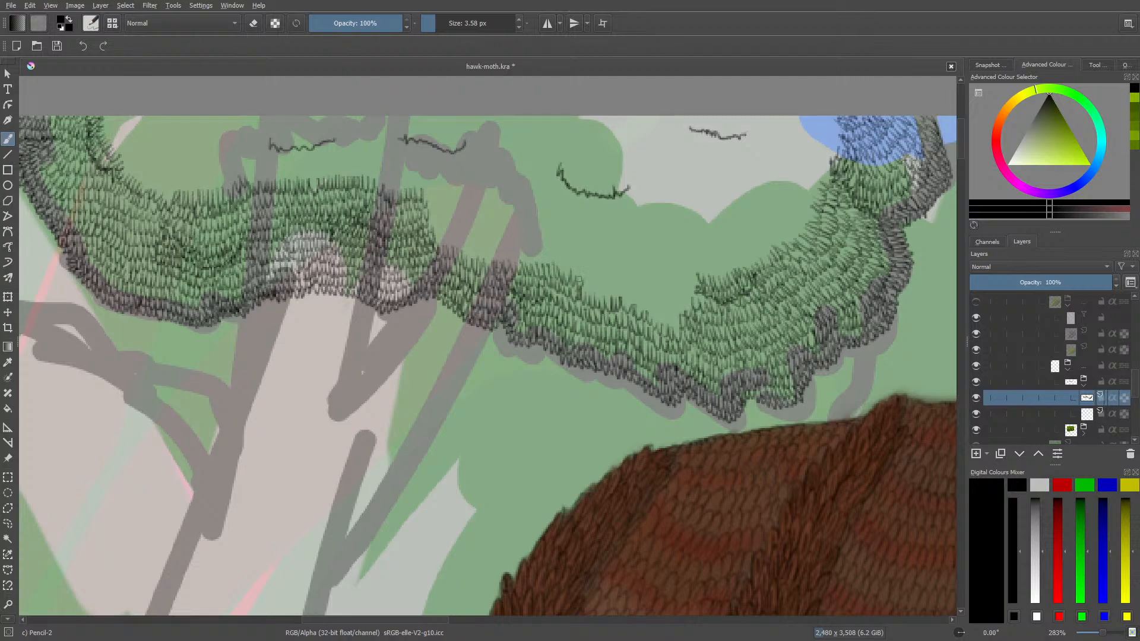
left_click_drag(587, 294, 590, 279)
left_click_drag(645, 315, 649, 299)
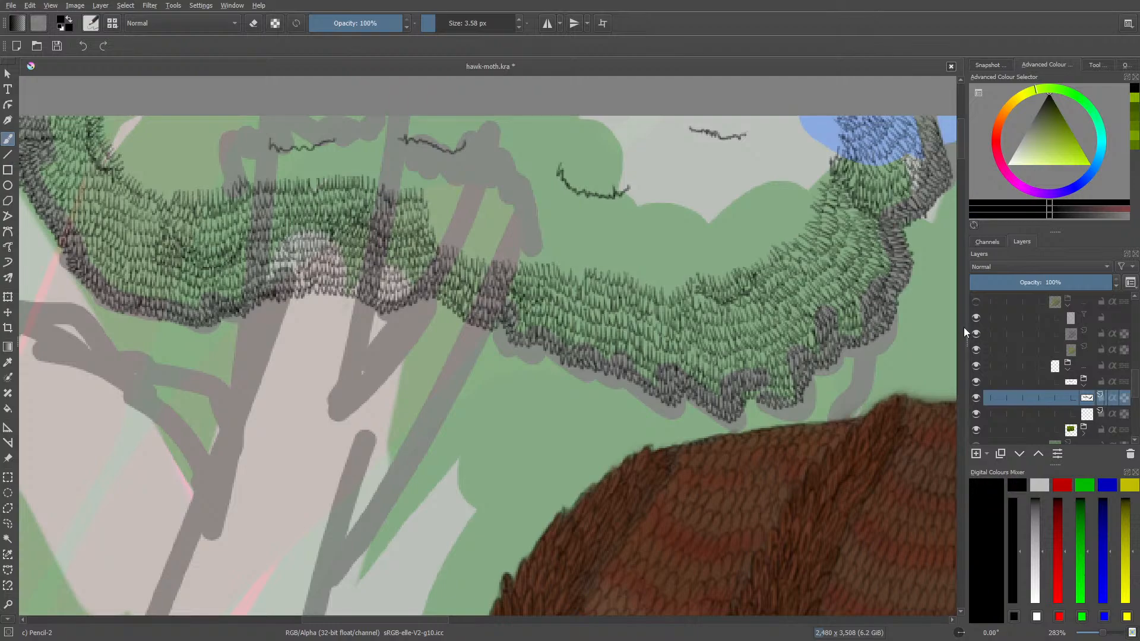
- Add leaf rows over the slanted trunks and along the foliage beside them toward the dip
left_click_drag(960, 149, 961, 125)
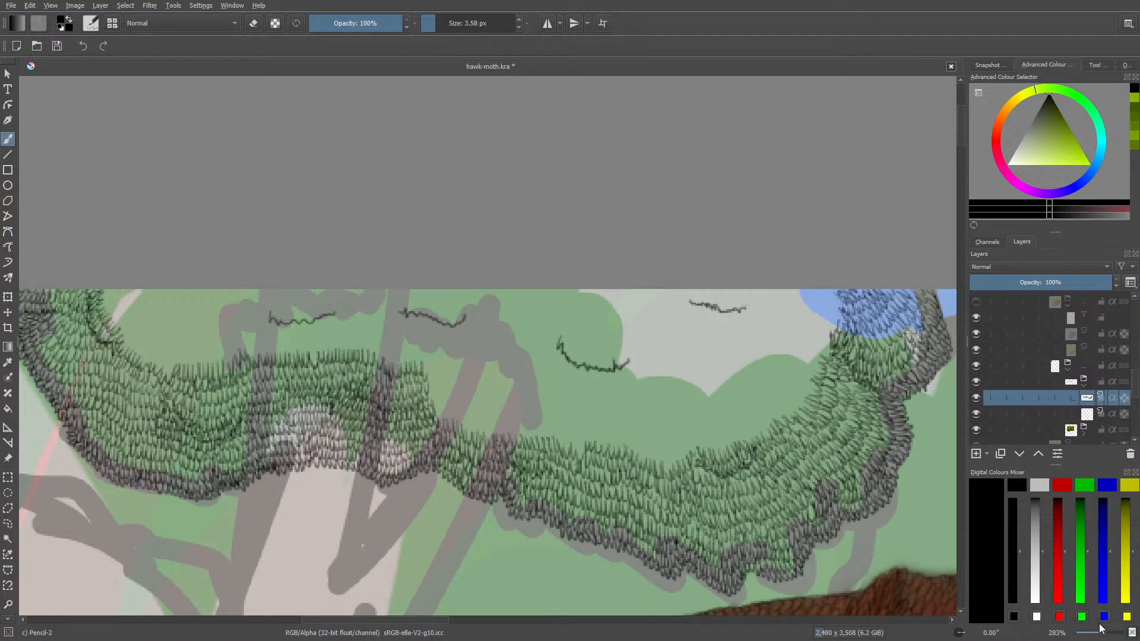
left_click_drag(1107, 631, 1107, 636)
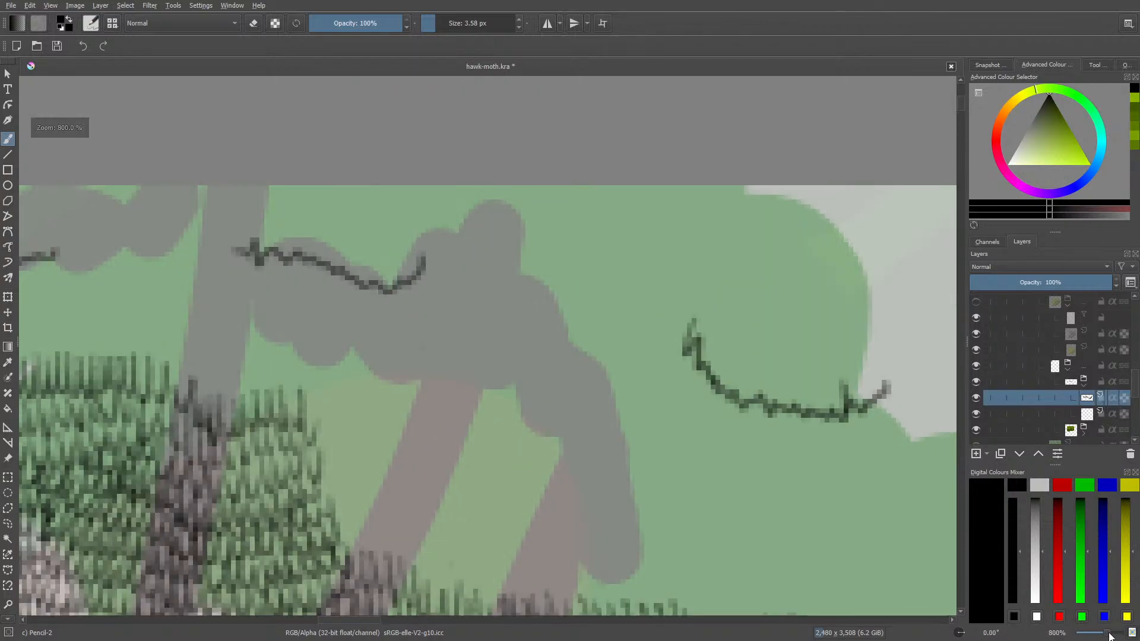
scroll(1107, 636, "up", 1)
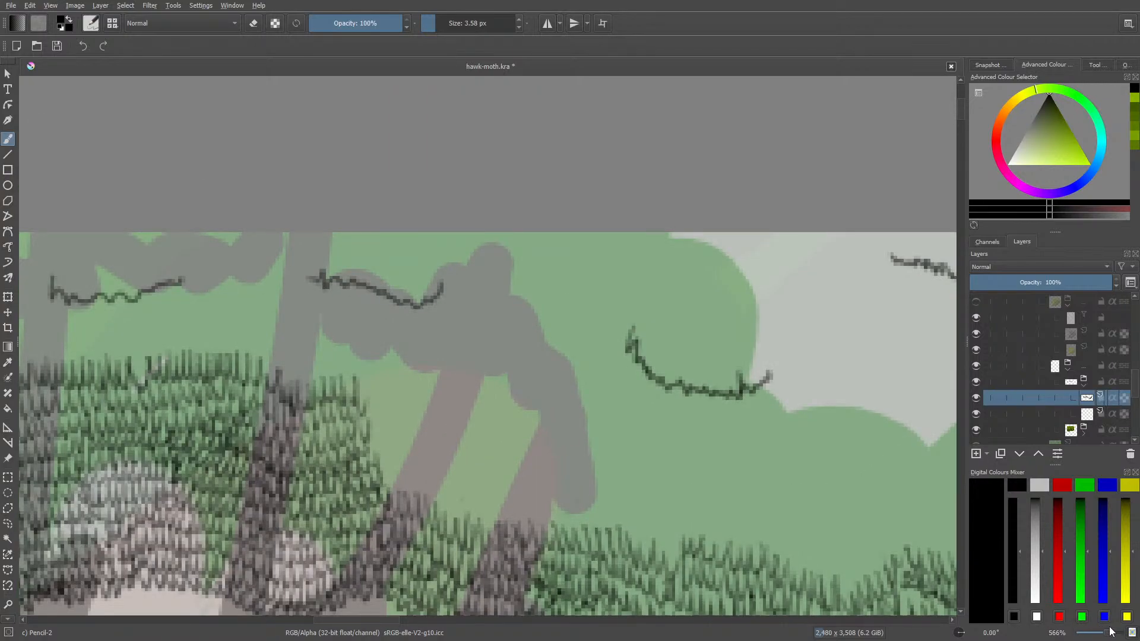
mouse_move(390, 471)
left_mouse_down()
mouse_move(451, 485)
mouse_move(477, 503)
mouse_move(497, 463)
mouse_move(492, 501)
mouse_move(502, 489)
mouse_move(525, 520)
mouse_move(545, 510)
mouse_move(568, 521)
mouse_move(577, 452)
mouse_move(577, 528)
mouse_move(589, 500)
mouse_move(608, 505)
mouse_move(627, 450)
mouse_move(641, 507)
mouse_move(631, 504)
mouse_move(643, 515)
mouse_move(662, 512)
mouse_move(682, 529)
mouse_move(679, 507)
mouse_move(710, 509)
left_mouse_up()
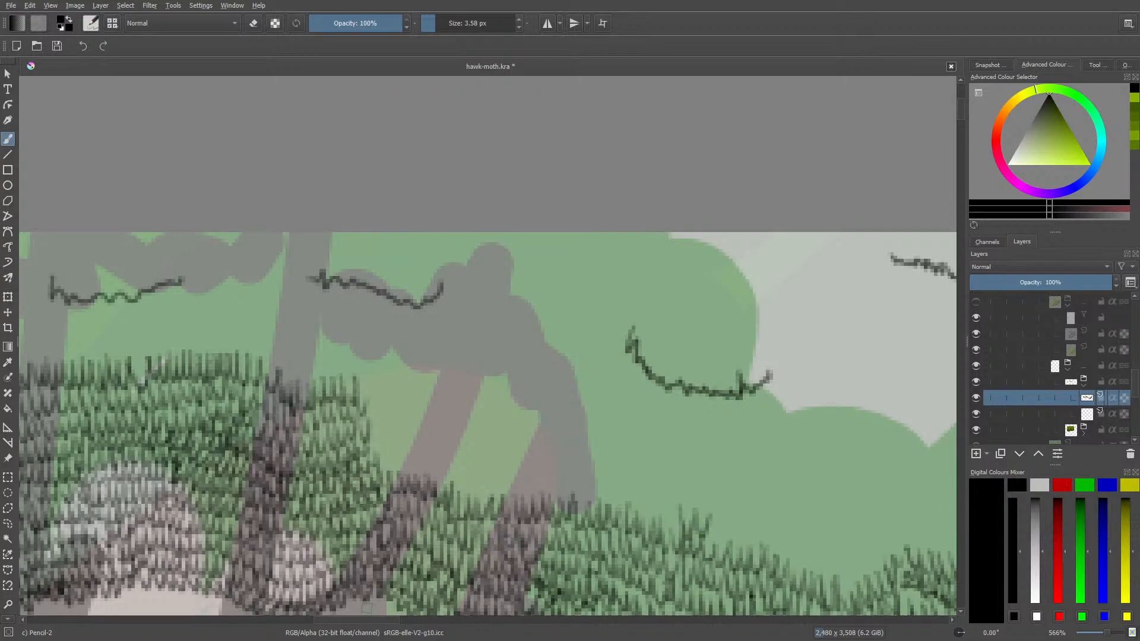
left_click_drag(363, 618, 390, 618)
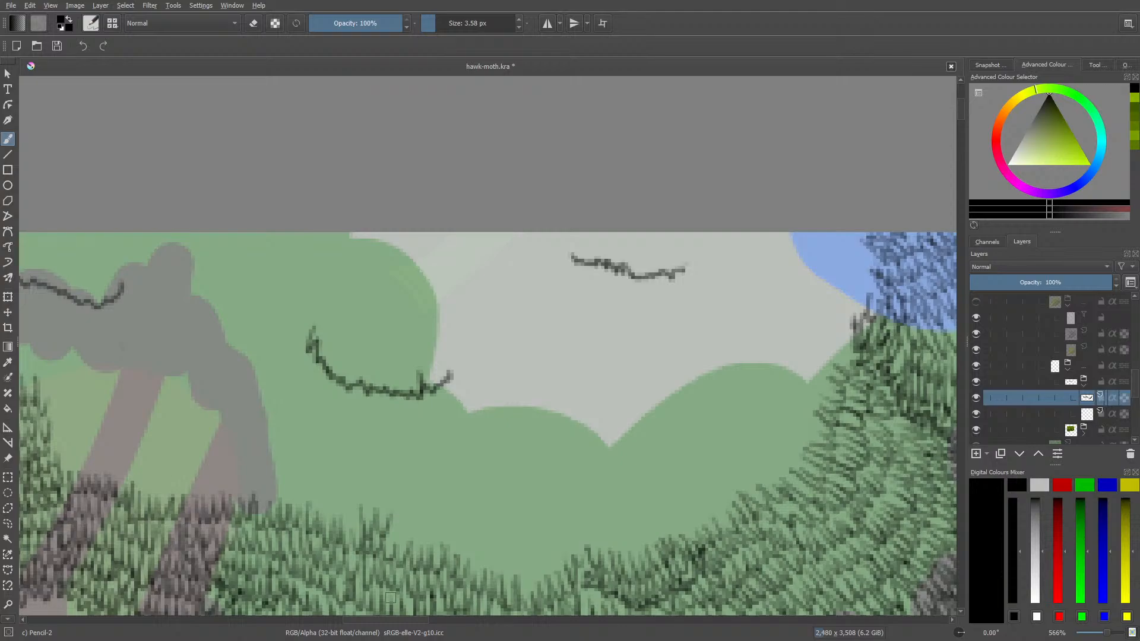
mouse_move(76, 452)
left_mouse_down()
mouse_move(66, 473)
mouse_move(87, 446)
mouse_move(144, 485)
mouse_move(163, 451)
mouse_move(188, 479)
mouse_move(170, 480)
mouse_move(228, 460)
mouse_move(274, 479)
mouse_move(283, 464)
mouse_move(321, 508)
mouse_move(342, 514)
mouse_move(347, 495)
mouse_move(362, 493)
mouse_move(408, 517)
mouse_move(417, 543)
mouse_move(480, 543)
mouse_move(488, 566)
mouse_move(491, 540)
mouse_move(514, 547)
mouse_move(526, 594)
mouse_move(550, 500)
mouse_move(572, 533)
mouse_move(562, 540)
mouse_move(579, 532)
mouse_move(580, 509)
mouse_move(557, 510)
mouse_move(548, 527)
mouse_move(484, 533)
mouse_move(433, 472)
mouse_move(373, 479)
mouse_move(350, 462)
mouse_move(330, 469)
mouse_move(300, 438)
left_mouse_up()
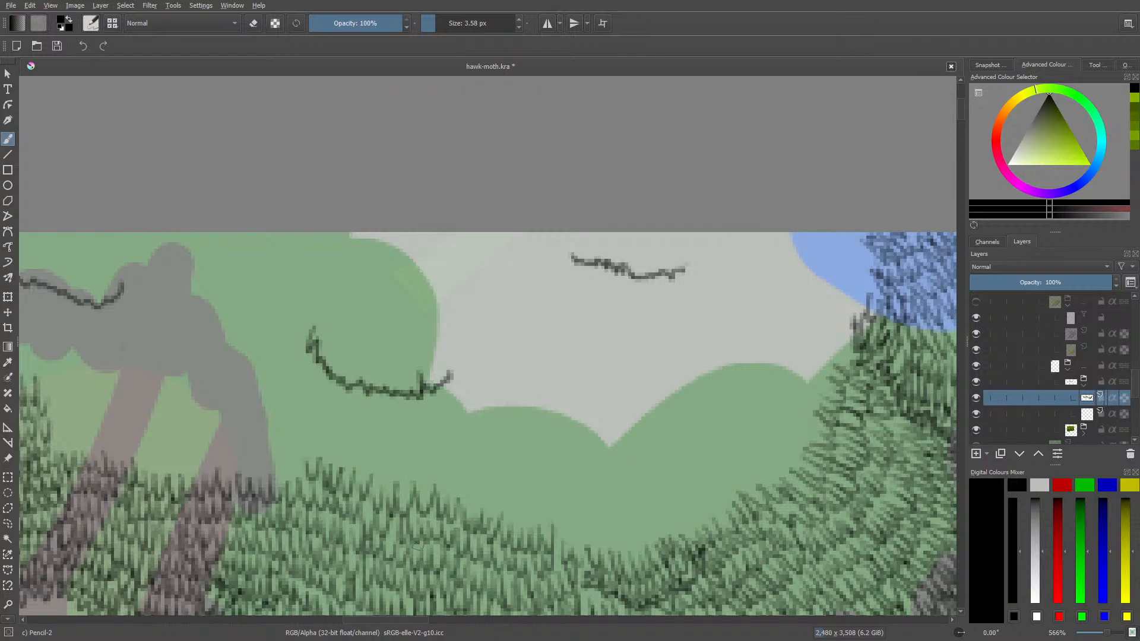
- Fill the light-green gaps and slanted trunks with leaf rows up to the underside of the grey scalloped shape
mouse_move(386, 623)
left_mouse_down()
mouse_move(345, 623)
mouse_move(356, 624)
left_mouse_up()
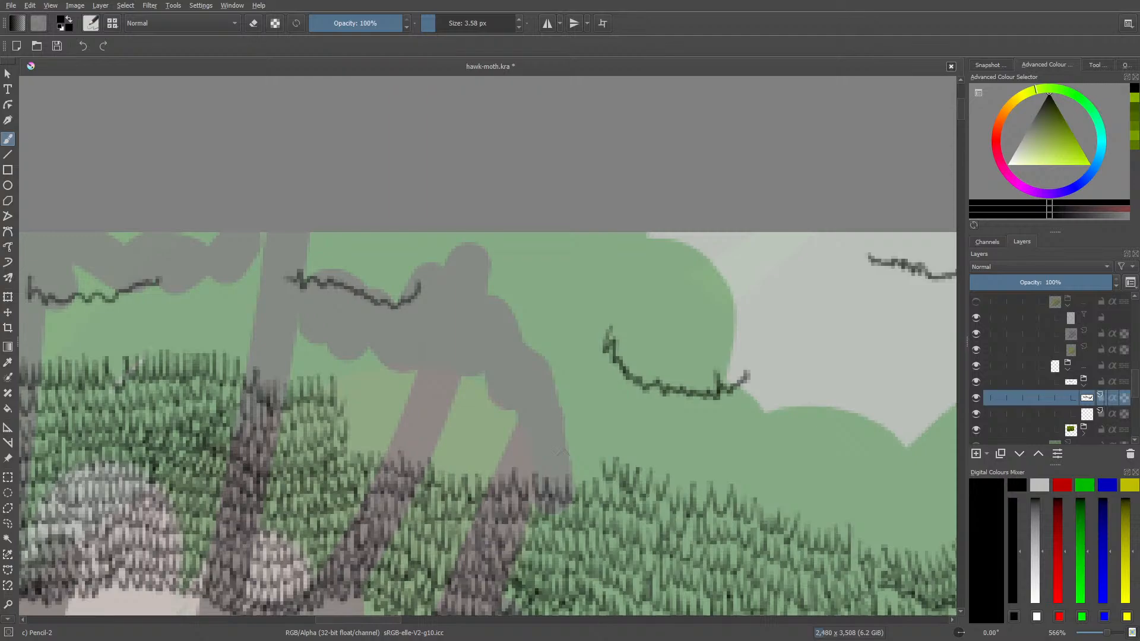
mouse_move(597, 461)
left_mouse_down()
mouse_move(550, 474)
mouse_move(523, 445)
mouse_move(509, 470)
mouse_move(474, 456)
mouse_move(495, 457)
mouse_move(497, 472)
mouse_move(494, 448)
mouse_move(471, 478)
left_mouse_up()
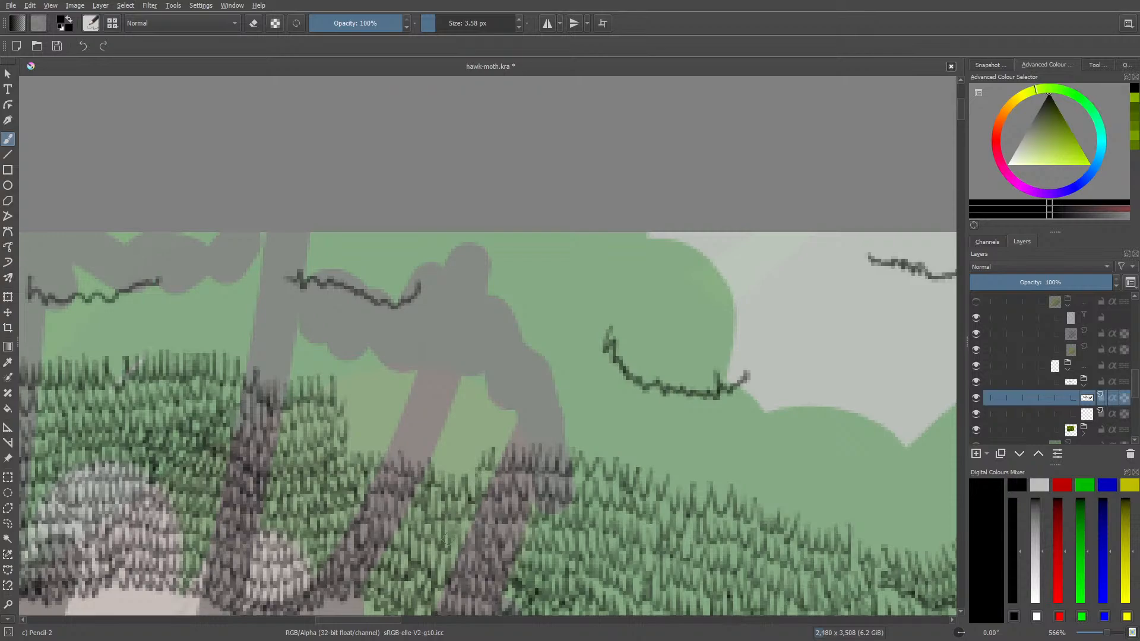
mouse_move(477, 454)
left_mouse_down()
mouse_move(444, 471)
mouse_move(426, 440)
mouse_move(371, 448)
mouse_move(349, 428)
mouse_move(361, 411)
mouse_move(393, 431)
mouse_move(461, 423)
left_mouse_up()
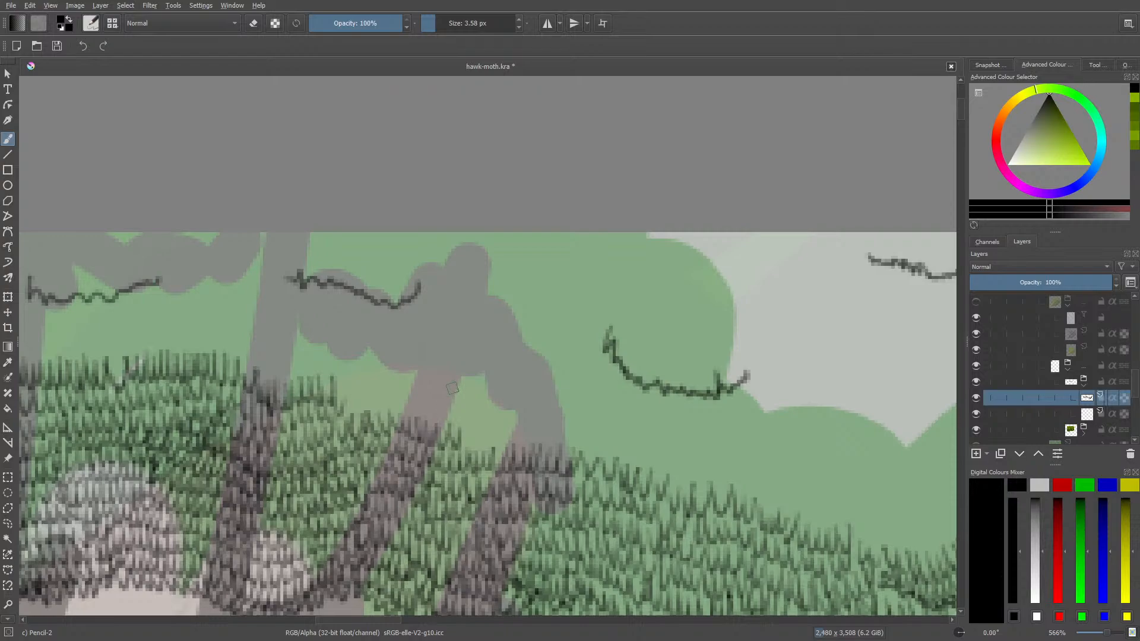
mouse_move(468, 446)
left_mouse_down()
mouse_move(474, 423)
mouse_move(494, 450)
mouse_move(523, 403)
left_mouse_up()
mouse_move(525, 443)
left_mouse_down()
mouse_move(567, 427)
mouse_move(575, 406)
mouse_move(547, 401)
mouse_move(521, 422)
mouse_move(489, 393)
mouse_move(499, 420)
mouse_move(506, 407)
mouse_move(472, 425)
mouse_move(455, 403)
mouse_move(432, 423)
mouse_move(411, 398)
mouse_move(396, 391)
mouse_move(397, 407)
mouse_move(360, 377)
mouse_move(385, 407)
mouse_move(340, 392)
mouse_move(343, 377)
mouse_move(342, 402)
mouse_move(355, 393)
mouse_move(373, 361)
mouse_move(408, 392)
mouse_move(432, 327)
mouse_move(474, 351)
mouse_move(442, 388)
mouse_move(452, 378)
mouse_move(461, 398)
mouse_move(483, 393)
mouse_move(523, 369)
mouse_move(557, 389)
left_mouse_up()
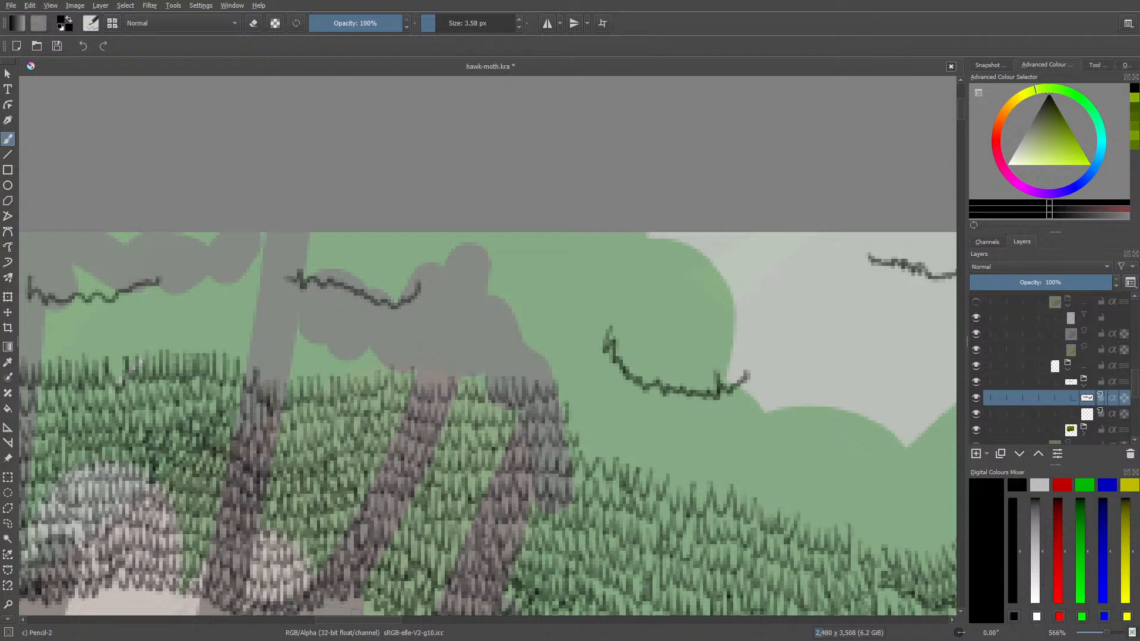
- Draw a leaf row from beside the grey scalloped shape down into the central dip of the foliage
mouse_move(380, 618)
left_mouse_down()
mouse_move(423, 620)
mouse_move(403, 619)
left_mouse_up()
mouse_move(341, 445)
left_mouse_down()
mouse_move(406, 470)
mouse_move(430, 452)
mouse_move(447, 481)
mouse_move(460, 472)
mouse_move(477, 484)
mouse_move(480, 400)
mouse_move(516, 461)
mouse_move(491, 472)
mouse_move(507, 497)
mouse_move(524, 492)
mouse_move(553, 450)
mouse_move(577, 456)
mouse_move(553, 501)
mouse_move(558, 518)
mouse_move(580, 490)
mouse_move(595, 524)
mouse_move(604, 502)
mouse_move(609, 535)
mouse_move(654, 487)
mouse_move(672, 520)
mouse_move(644, 538)
mouse_move(655, 543)
mouse_move(672, 518)
mouse_move(691, 537)
mouse_move(710, 515)
left_mouse_up()
mouse_move(722, 536)
left_mouse_down()
mouse_move(729, 482)
mouse_move(764, 477)
mouse_move(741, 516)
left_mouse_up()
mouse_move(751, 537)
left_mouse_down()
mouse_move(749, 508)
mouse_move(763, 501)
left_mouse_up()
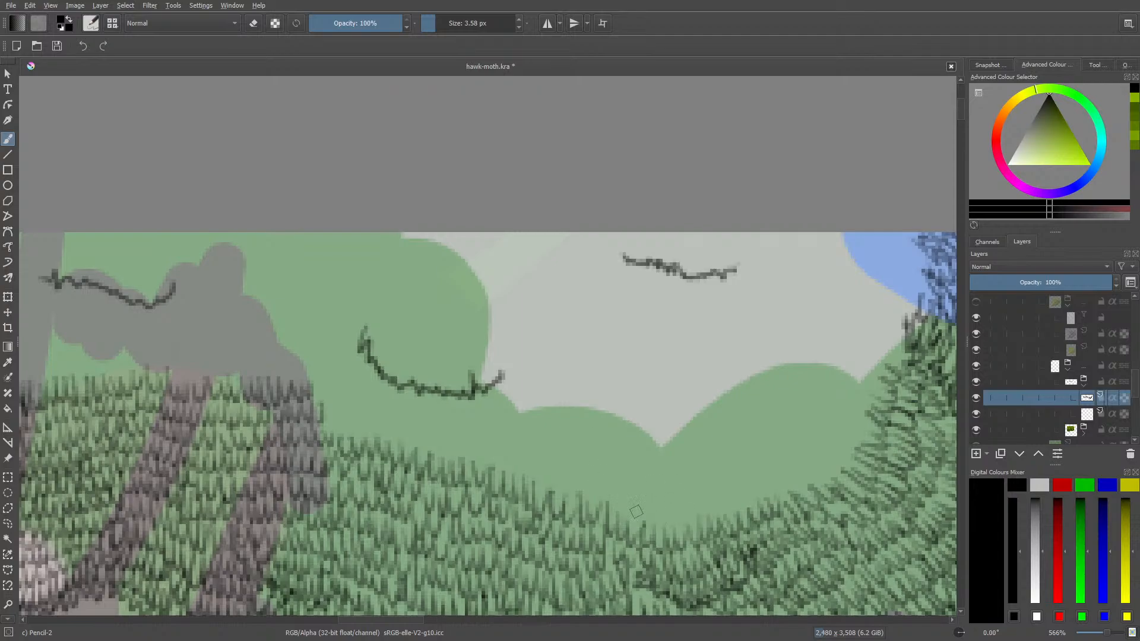
- Continue the leaf row through the central dip and up the far slope to the dark tuft beside the blue patch
mouse_move(636, 511)
left_mouse_down()
mouse_move(664, 496)
mouse_move(683, 519)
mouse_move(704, 461)
mouse_move(727, 458)
mouse_move(729, 516)
left_mouse_up()
mouse_move(731, 478)
left_mouse_down()
mouse_move(745, 511)
mouse_move(792, 493)
left_mouse_up()
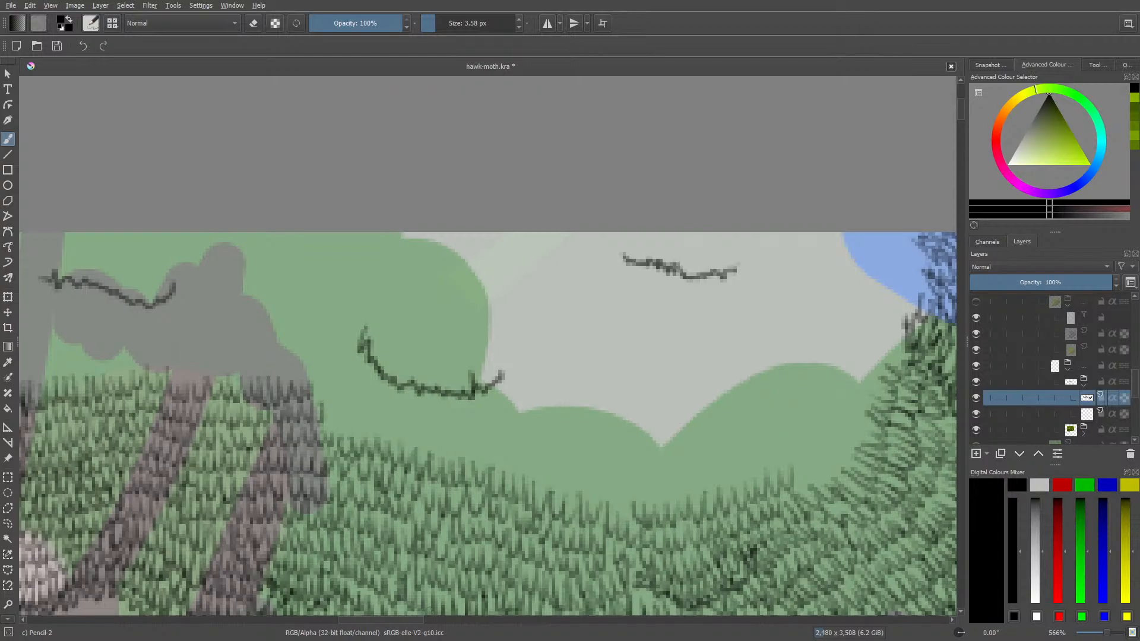
left_click_drag(400, 618, 429, 613)
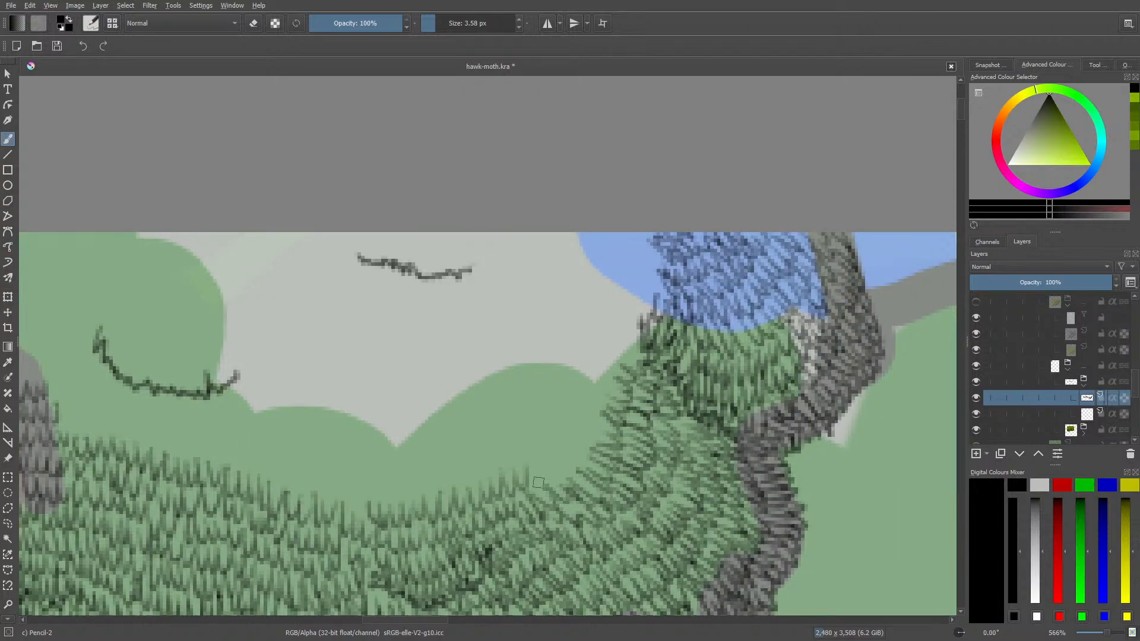
mouse_move(539, 457)
left_mouse_down()
mouse_move(555, 436)
mouse_move(591, 430)
mouse_move(600, 409)
left_mouse_up()
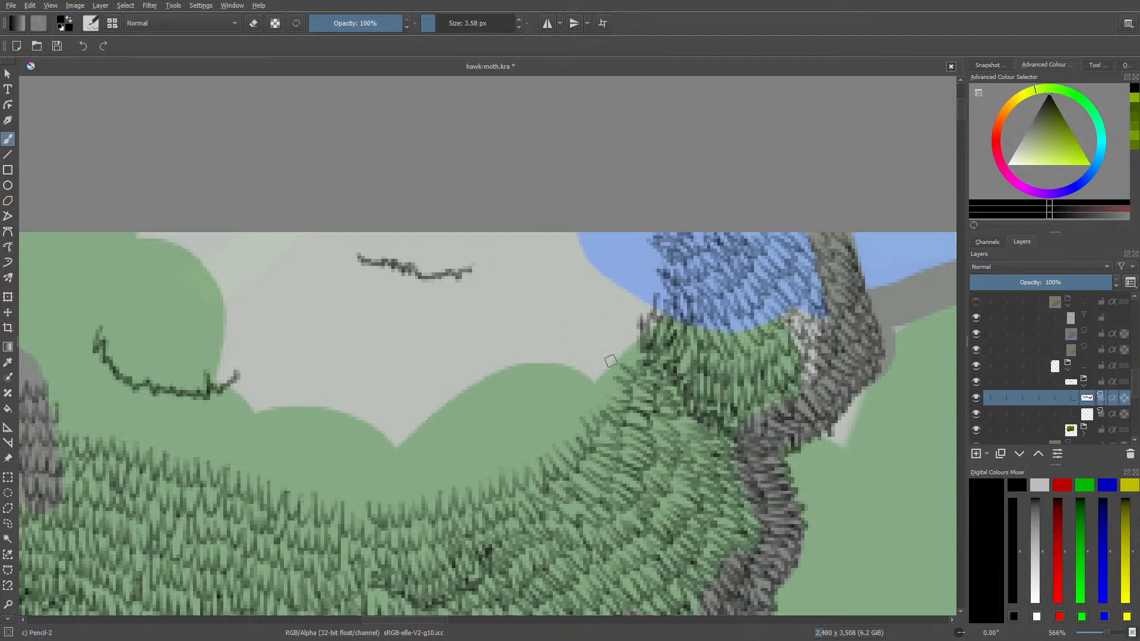
- Add two leaf rows beneath the remaining curved guide line, stepping down from the grey shape toward the central dip
left_click_drag(415, 618, 379, 618)
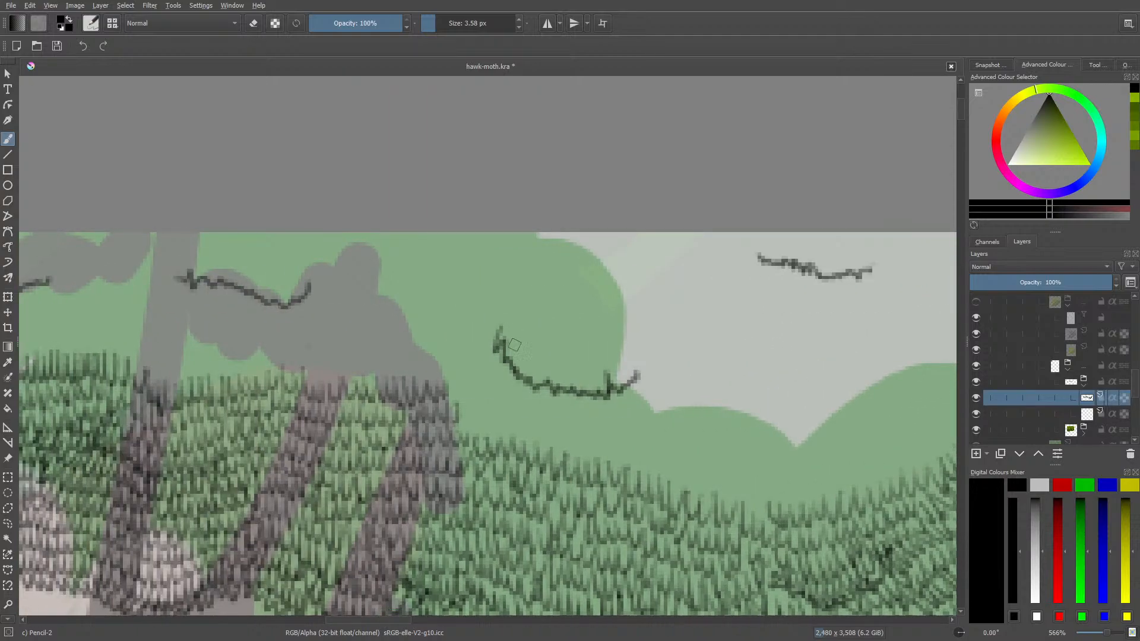
mouse_move(462, 403)
left_mouse_down()
mouse_move(520, 441)
mouse_move(543, 417)
mouse_move(546, 446)
mouse_move(568, 396)
mouse_move(576, 436)
mouse_move(561, 437)
mouse_move(578, 425)
mouse_move(603, 449)
mouse_move(617, 420)
mouse_move(613, 462)
mouse_move(637, 442)
mouse_move(675, 477)
mouse_move(691, 432)
mouse_move(688, 471)
mouse_move(701, 464)
mouse_move(714, 479)
mouse_move(781, 478)
left_mouse_up()
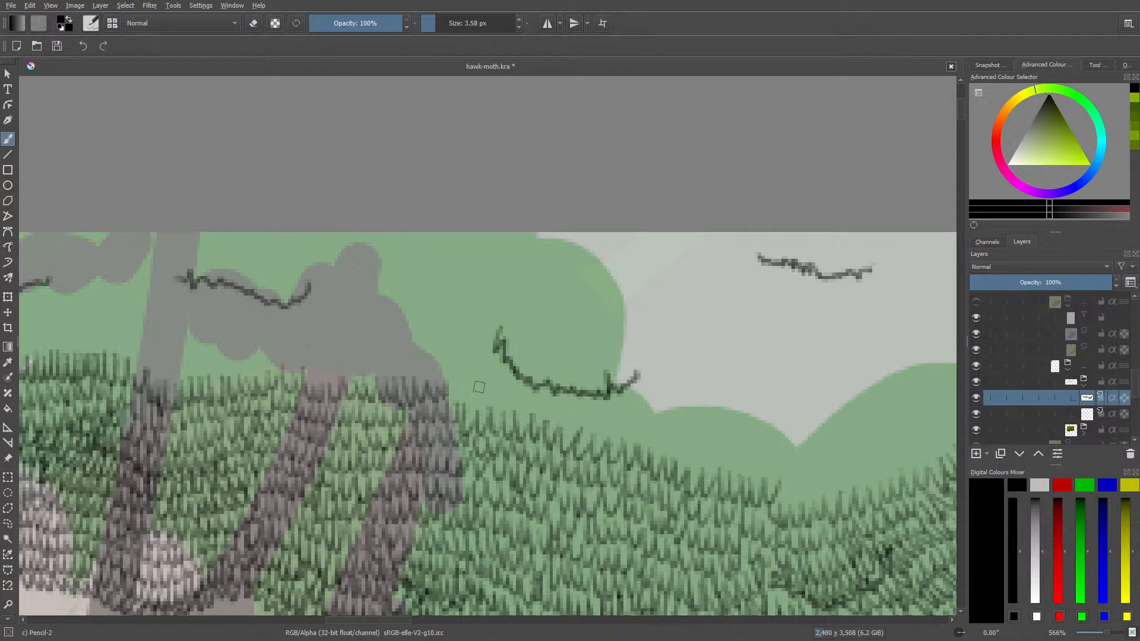
mouse_move(453, 399)
left_mouse_down()
mouse_move(517, 387)
mouse_move(542, 361)
mouse_move(552, 376)
mouse_move(538, 404)
mouse_move(553, 414)
mouse_move(576, 400)
mouse_move(589, 431)
mouse_move(613, 361)
mouse_move(609, 415)
mouse_move(624, 436)
mouse_move(663, 419)
mouse_move(676, 443)
left_mouse_up()
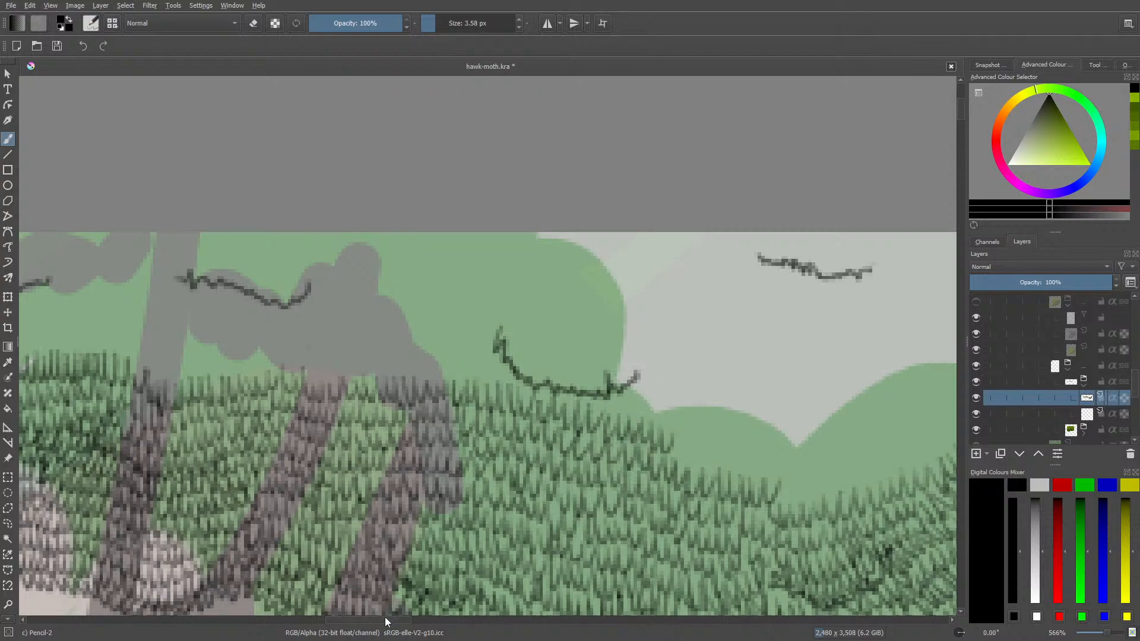
- Draw a leaf row from the grey scalloped shape through the central dip and up the far slope to the dark tuft
left_click_drag(384, 617, 414, 617)
mouse_move(389, 457)
left_mouse_down()
mouse_move(414, 445)
mouse_move(419, 472)
mouse_move(453, 422)
mouse_move(478, 465)
mouse_move(461, 462)
mouse_move(477, 472)
mouse_move(501, 464)
mouse_move(497, 480)
mouse_move(507, 475)
mouse_move(517, 496)
mouse_move(564, 478)
left_mouse_up()
mouse_move(573, 466)
left_mouse_down()
mouse_move(582, 429)
mouse_move(610, 435)
mouse_move(591, 463)
mouse_move(614, 450)
left_mouse_up()
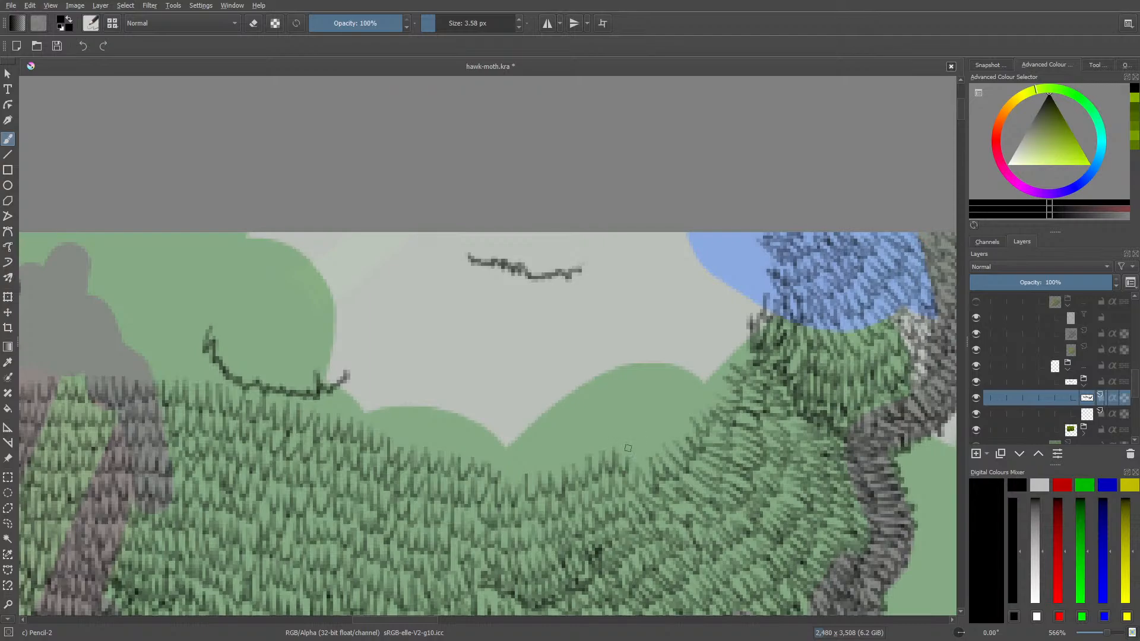
mouse_move(628, 448)
left_mouse_down()
mouse_move(695, 408)
mouse_move(755, 315)
left_mouse_up()
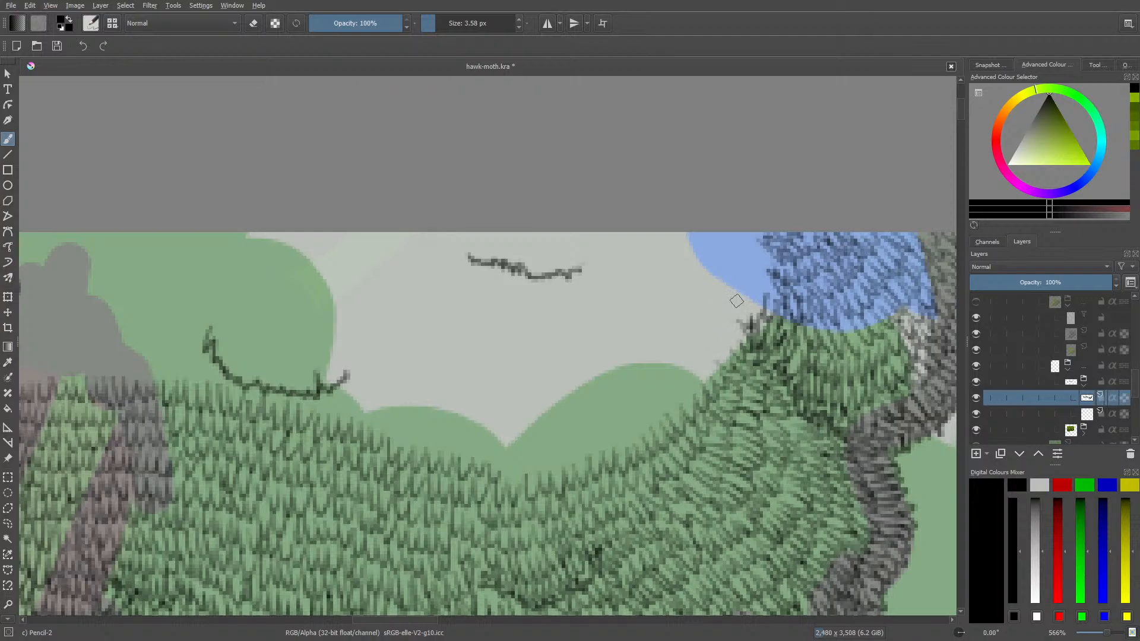
- Draw a leaf row over the curved guide line inside the rounded green lump beside the grey scalloped shape
mouse_move(179, 361)
left_mouse_down()
mouse_move(230, 352)
mouse_move(198, 338)
mouse_move(184, 352)
mouse_move(183, 327)
mouse_move(203, 321)
mouse_move(230, 337)
mouse_move(234, 374)
mouse_move(261, 361)
left_mouse_up()
left_click_drag(270, 388, 281, 365)
mouse_move(291, 393)
left_mouse_down()
mouse_move(293, 366)
mouse_move(326, 353)
left_mouse_up()
left_click_drag(332, 384, 338, 357)
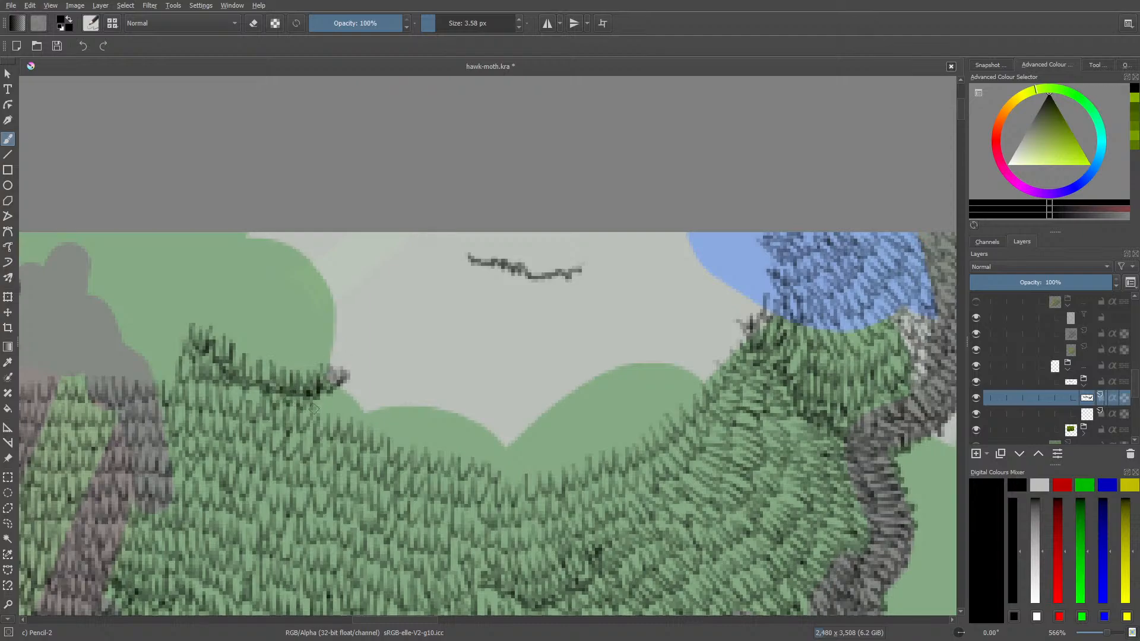
- Continue the leaf row from the end of the curved guide line down into the bottom of the central dip
mouse_move(336, 416)
left_mouse_down()
mouse_move(348, 389)
mouse_move(362, 399)
mouse_move(374, 383)
left_mouse_up()
left_click_drag(380, 431, 396, 410)
left_click_drag(403, 443, 417, 415)
mouse_move(420, 454)
left_mouse_down()
mouse_move(427, 413)
mouse_move(433, 425)
left_mouse_up()
mouse_move(438, 457)
left_mouse_down()
mouse_move(447, 384)
mouse_move(453, 426)
left_mouse_up()
mouse_move(455, 459)
left_mouse_down()
mouse_move(462, 425)
mouse_move(470, 430)
left_mouse_up()
left_click_drag(474, 462, 491, 423)
mouse_move(494, 465)
left_mouse_down()
mouse_move(502, 428)
mouse_move(510, 446)
left_mouse_up()
- Cover the far slope of the dip with leaf rows up to the edge of the blue patch
mouse_move(513, 477)
left_mouse_down()
mouse_move(523, 429)
mouse_move(527, 469)
mouse_move(544, 451)
mouse_move(546, 463)
mouse_move(552, 441)
left_mouse_up()
mouse_move(555, 471)
left_mouse_down()
mouse_move(562, 429)
mouse_move(572, 434)
left_mouse_up()
left_click_drag(574, 467, 581, 441)
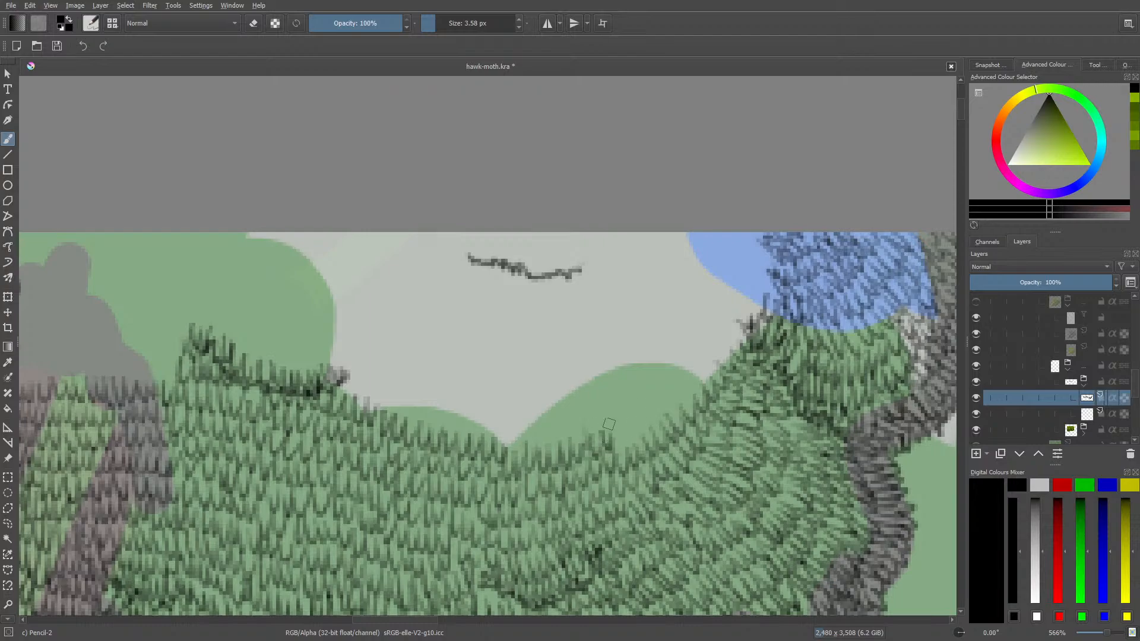
mouse_move(621, 416)
left_mouse_down()
mouse_move(645, 430)
mouse_move(658, 385)
mouse_move(677, 404)
mouse_move(675, 367)
mouse_move(669, 385)
mouse_move(627, 412)
mouse_move(596, 391)
mouse_move(553, 401)
mouse_move(589, 427)
mouse_move(565, 446)
mouse_move(534, 430)
mouse_move(501, 423)
left_mouse_up()
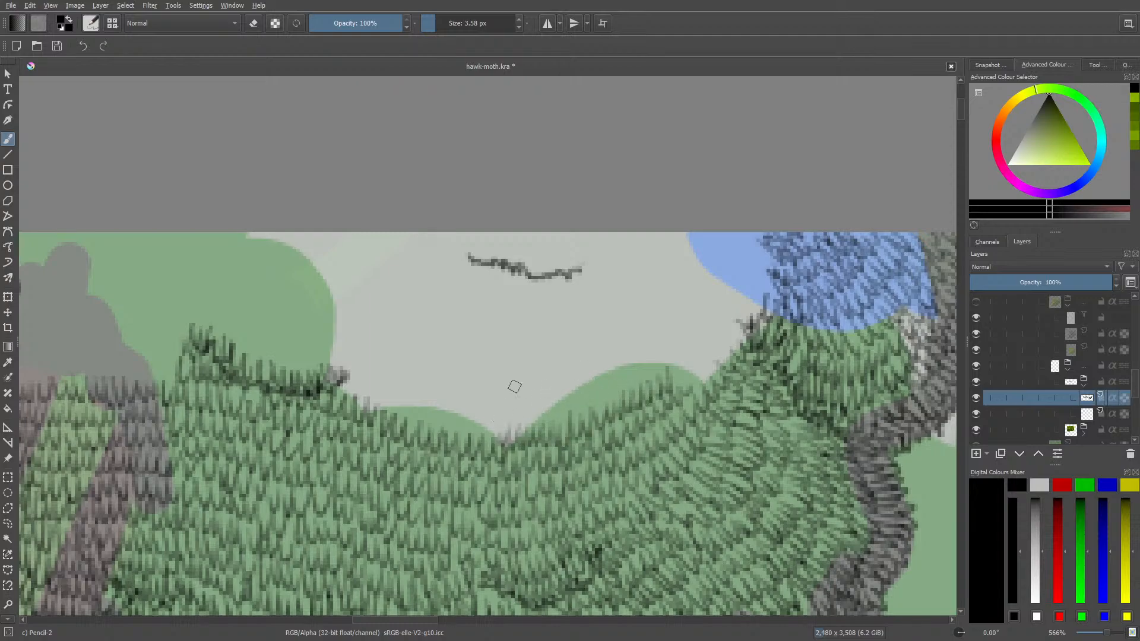
mouse_move(683, 392)
left_mouse_down()
mouse_move(700, 341)
mouse_move(722, 347)
mouse_move(736, 326)
mouse_move(723, 307)
mouse_move(710, 345)
mouse_move(693, 351)
mouse_move(680, 333)
mouse_move(727, 306)
mouse_move(742, 319)
mouse_move(767, 301)
mouse_move(764, 251)
left_mouse_up()
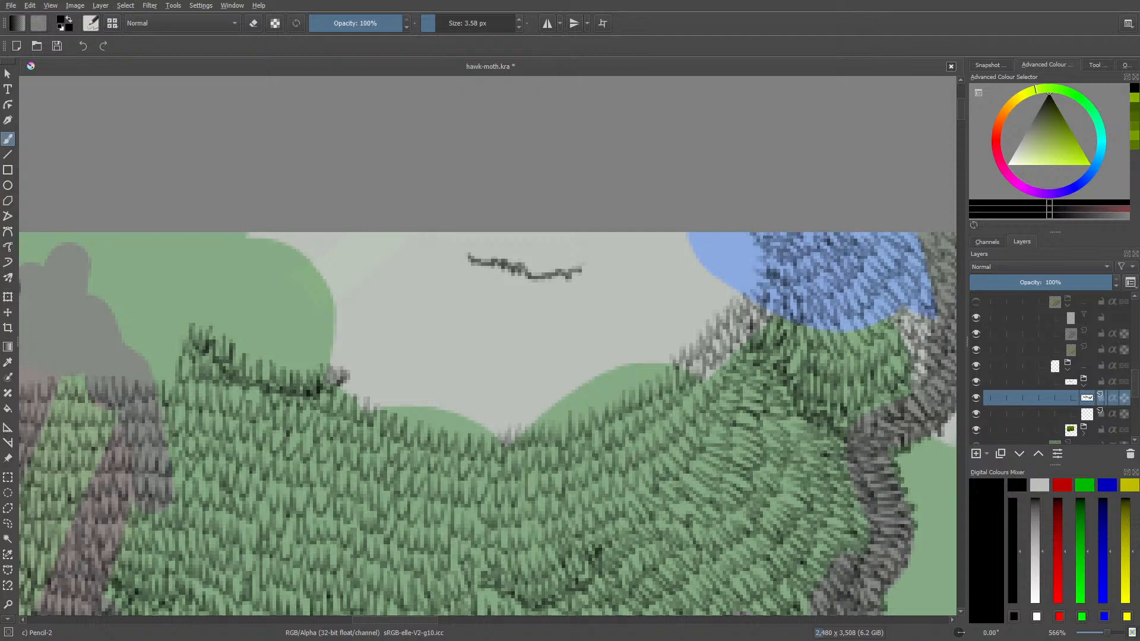
- Add leaf rows beside the pink streak, through the olive hollow and across the two upright grey trunks
left_click_drag(392, 623, 286, 623)
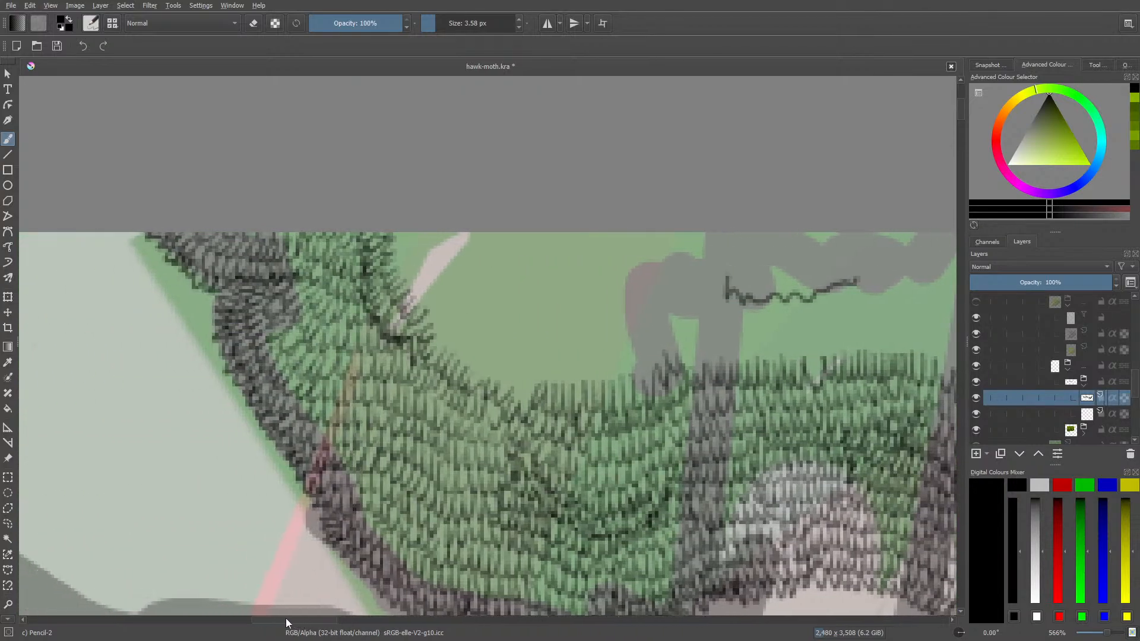
mouse_move(410, 240)
left_mouse_down()
mouse_move(442, 297)
mouse_move(432, 288)
mouse_move(437, 314)
mouse_move(466, 332)
mouse_move(450, 358)
mouse_move(505, 323)
mouse_move(478, 361)
mouse_move(508, 355)
mouse_move(497, 390)
mouse_move(534, 363)
left_mouse_up()
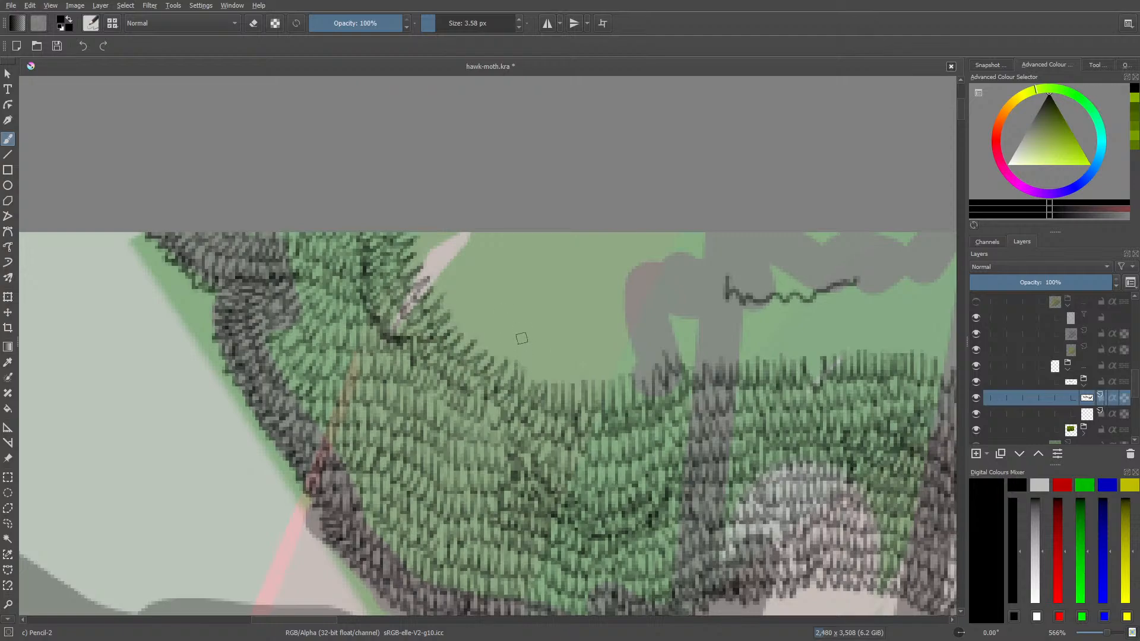
mouse_move(428, 238)
left_mouse_down()
mouse_move(459, 255)
mouse_move(426, 286)
mouse_move(466, 279)
mouse_move(450, 307)
mouse_move(467, 282)
mouse_move(469, 315)
mouse_move(456, 314)
mouse_move(502, 351)
mouse_move(542, 317)
mouse_move(561, 354)
mouse_move(539, 364)
mouse_move(548, 363)
mouse_move(541, 381)
mouse_move(627, 345)
mouse_move(636, 373)
mouse_move(655, 314)
mouse_move(691, 356)
mouse_move(710, 312)
left_mouse_up()
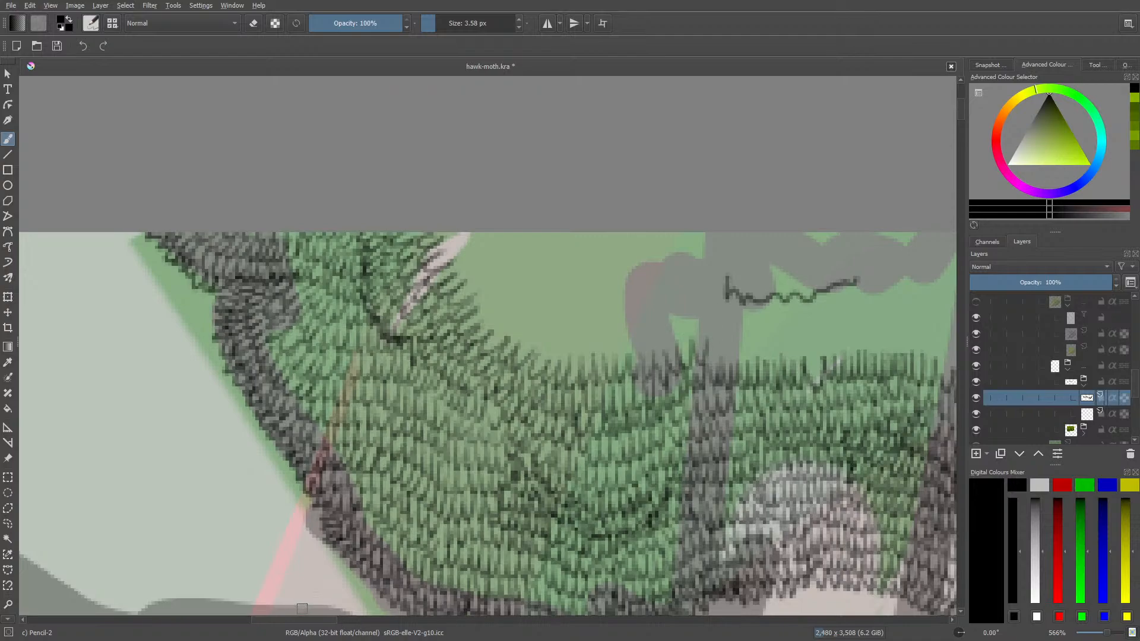
left_click_drag(321, 620, 348, 621)
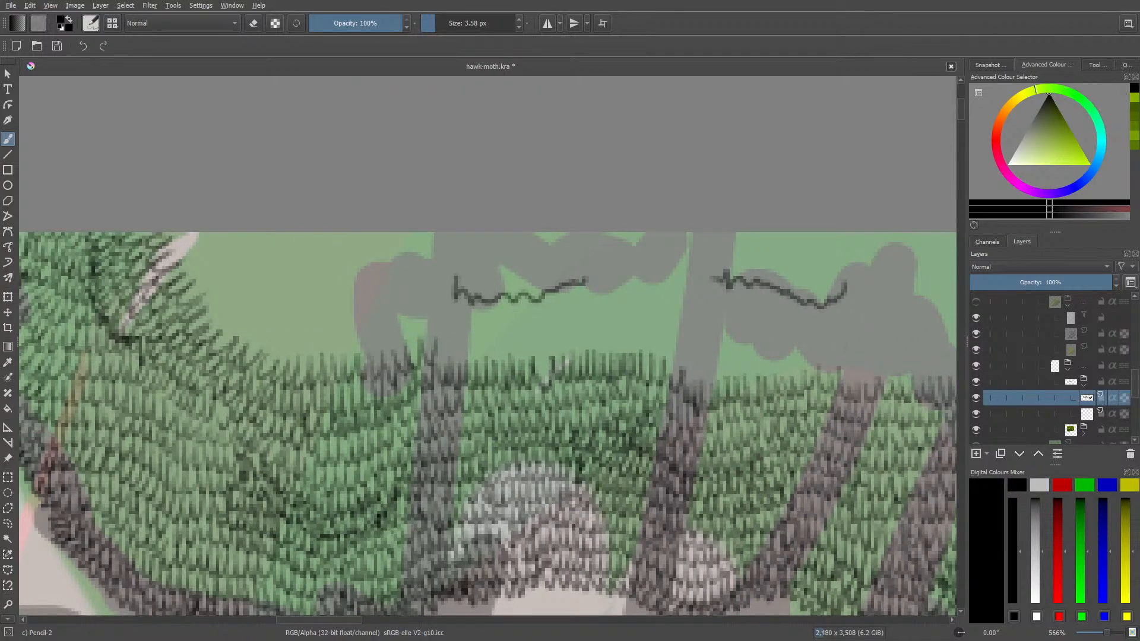
mouse_move(436, 356)
left_mouse_down()
mouse_move(475, 356)
mouse_move(495, 335)
mouse_move(522, 334)
mouse_move(550, 345)
mouse_move(543, 361)
mouse_move(554, 330)
mouse_move(567, 342)
mouse_move(577, 321)
mouse_move(616, 336)
mouse_move(614, 295)
mouse_move(639, 347)
mouse_move(646, 324)
mouse_move(668, 359)
mouse_move(672, 338)
mouse_move(684, 371)
mouse_move(703, 357)
left_mouse_up()
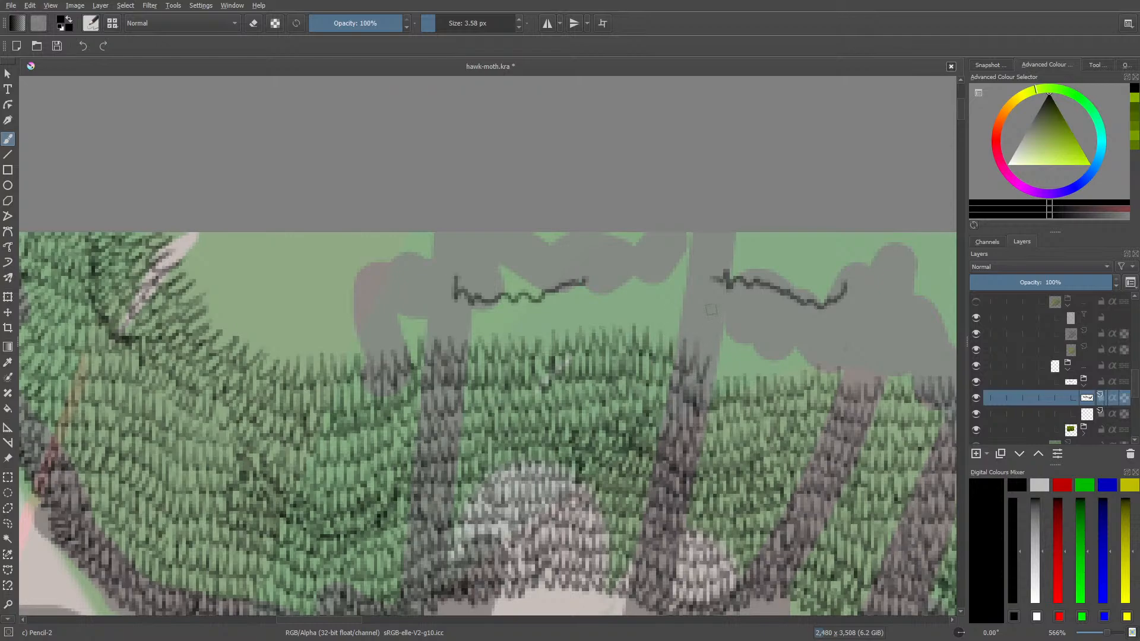
- Cover the grey scalloped shape with leaf rows and fill the green patch above its guide line up to the canvas edge
left_click_drag(335, 620, 363, 620)
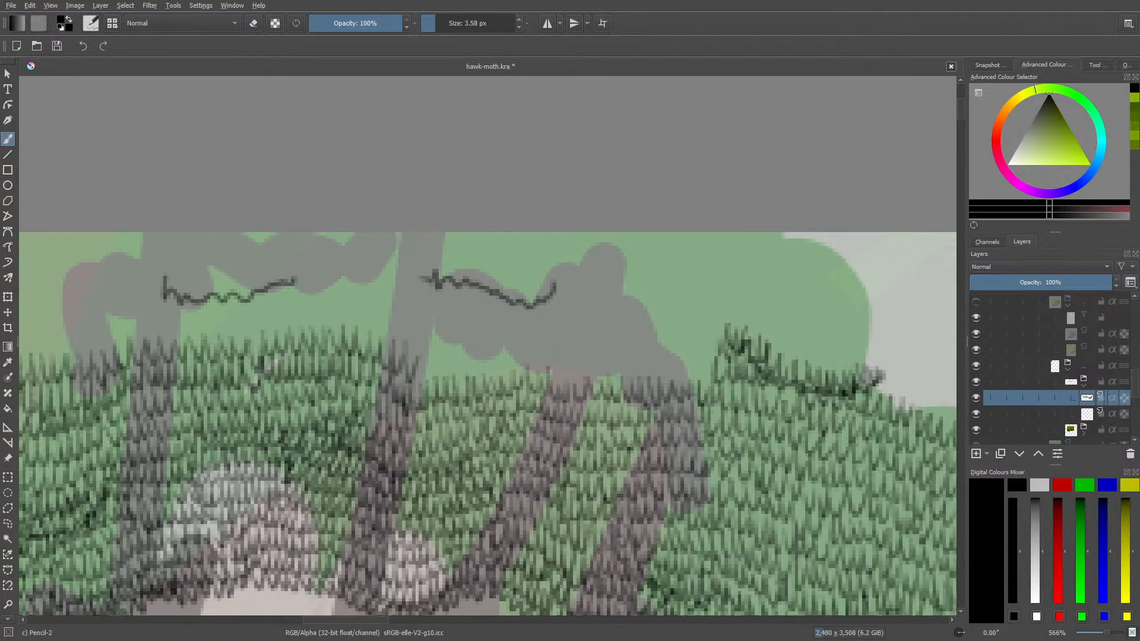
mouse_move(426, 375)
left_mouse_down()
mouse_move(449, 343)
mouse_move(475, 343)
mouse_move(484, 368)
mouse_move(507, 337)
mouse_move(520, 353)
mouse_move(584, 349)
mouse_move(602, 310)
mouse_move(625, 335)
mouse_move(617, 372)
mouse_move(628, 345)
mouse_move(642, 347)
mouse_move(666, 380)
mouse_move(697, 346)
mouse_move(707, 375)
mouse_move(706, 338)
mouse_move(712, 347)
mouse_move(695, 323)
mouse_move(648, 352)
mouse_move(629, 330)
mouse_move(603, 325)
mouse_move(595, 335)
mouse_move(579, 292)
mouse_move(566, 329)
mouse_move(527, 345)
mouse_move(463, 293)
mouse_move(513, 329)
mouse_move(463, 346)
mouse_move(425, 330)
mouse_move(462, 327)
mouse_move(430, 354)
mouse_move(403, 318)
mouse_move(385, 336)
mouse_move(371, 322)
mouse_move(410, 294)
mouse_move(433, 325)
mouse_move(445, 307)
mouse_move(487, 316)
mouse_move(493, 298)
mouse_move(505, 309)
mouse_move(528, 258)
left_mouse_up()
mouse_move(533, 307)
left_mouse_down()
mouse_move(578, 308)
mouse_move(622, 283)
mouse_move(628, 262)
mouse_move(656, 304)
mouse_move(631, 298)
mouse_move(642, 287)
mouse_move(710, 323)
left_mouse_up()
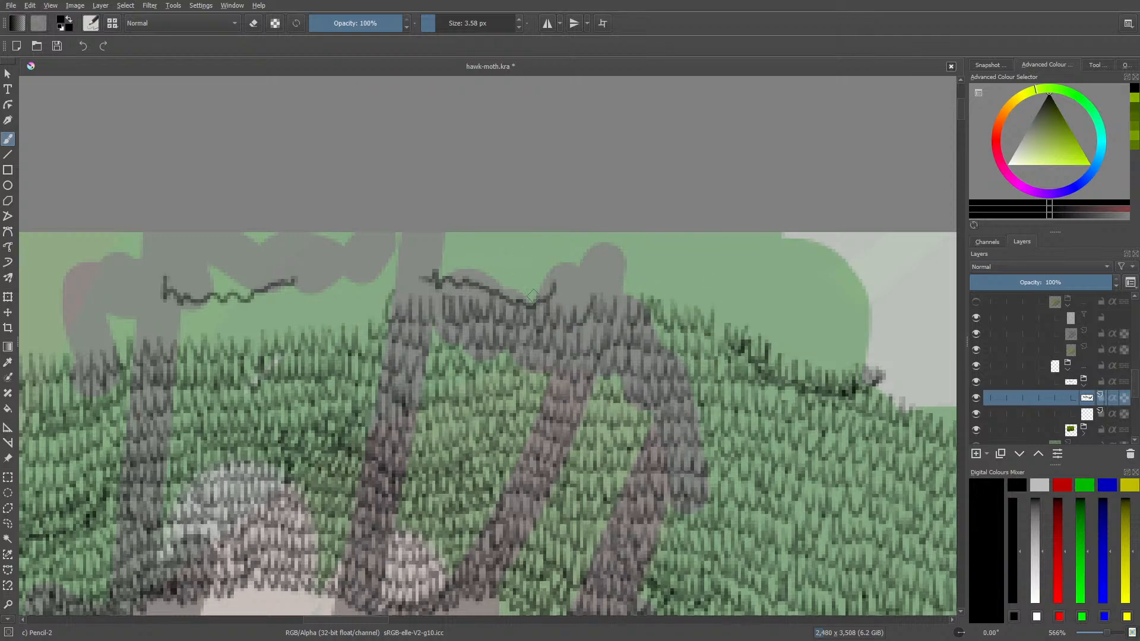
mouse_move(532, 295)
left_mouse_down()
mouse_move(439, 255)
mouse_move(469, 249)
mouse_move(492, 273)
mouse_move(535, 237)
mouse_move(451, 237)
mouse_move(428, 255)
mouse_move(418, 238)
mouse_move(449, 300)
mouse_move(475, 291)
mouse_move(410, 297)
mouse_move(389, 276)
mouse_move(420, 270)
left_mouse_up()
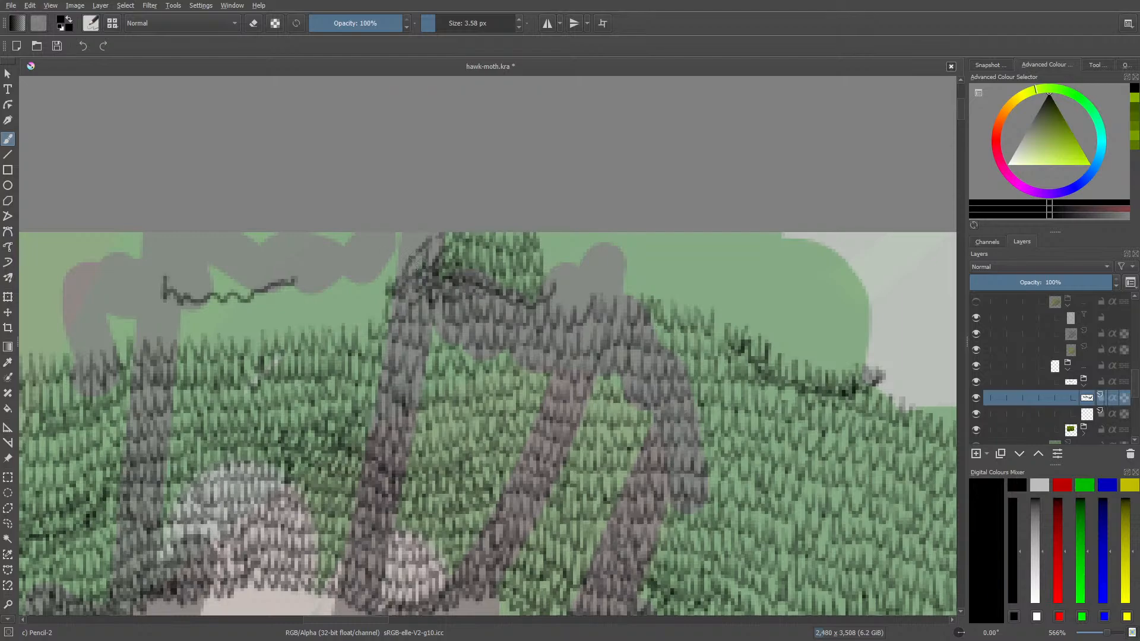
mouse_move(553, 295)
left_mouse_down()
mouse_move(579, 291)
mouse_move(570, 264)
mouse_move(549, 279)
mouse_move(544, 256)
mouse_move(564, 234)
mouse_move(539, 236)
left_mouse_up()
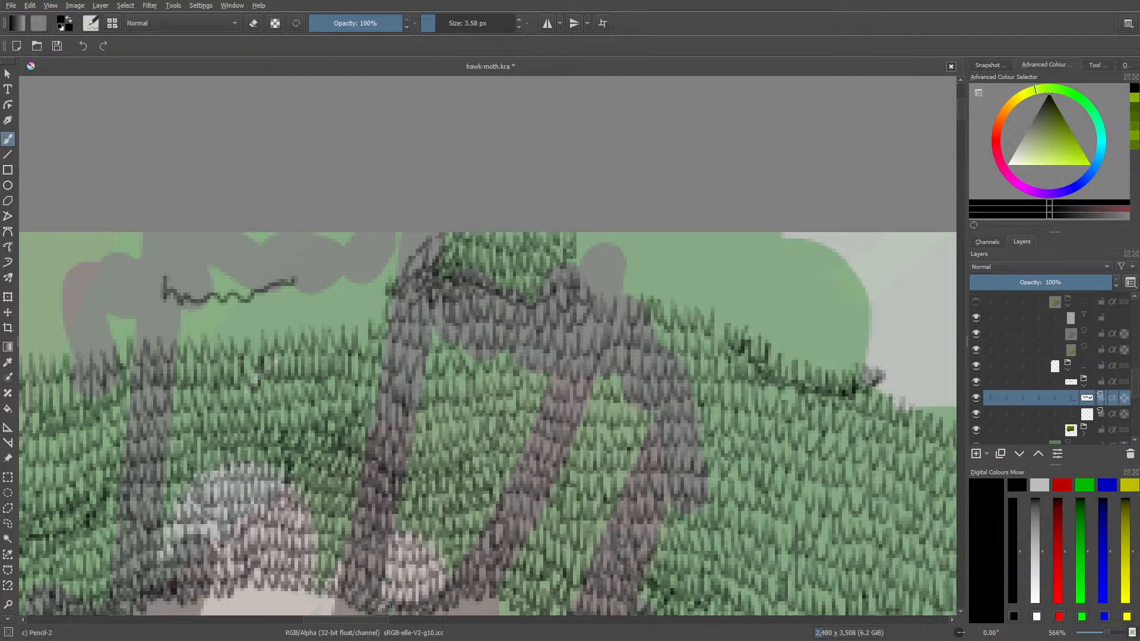
- Fill the light-grey area between the central dip and the blue patch with leaf rows up to the canvas edge
left_click_drag(369, 617, 422, 606)
mouse_move(334, 374)
left_mouse_down()
mouse_move(466, 423)
mouse_move(552, 404)
mouse_move(540, 386)
mouse_move(504, 410)
mouse_move(539, 348)
left_mouse_up()
mouse_move(555, 412)
left_mouse_down()
mouse_move(592, 354)
mouse_move(582, 380)
mouse_move(547, 355)
mouse_move(561, 362)
mouse_move(552, 327)
mouse_move(531, 377)
mouse_move(525, 333)
mouse_move(484, 380)
mouse_move(454, 381)
mouse_move(461, 389)
mouse_move(438, 364)
mouse_move(431, 376)
mouse_move(383, 377)
mouse_move(380, 359)
mouse_move(369, 374)
mouse_move(351, 348)
mouse_move(328, 351)
mouse_move(383, 362)
mouse_move(403, 351)
mouse_move(440, 375)
mouse_move(480, 367)
mouse_move(499, 326)
mouse_move(484, 350)
mouse_move(374, 324)
mouse_move(410, 300)
mouse_move(567, 327)
mouse_move(526, 300)
mouse_move(417, 292)
mouse_move(439, 274)
mouse_move(504, 289)
mouse_move(544, 281)
mouse_move(525, 254)
mouse_move(446, 248)
mouse_move(526, 235)
mouse_move(548, 244)
left_mouse_up()
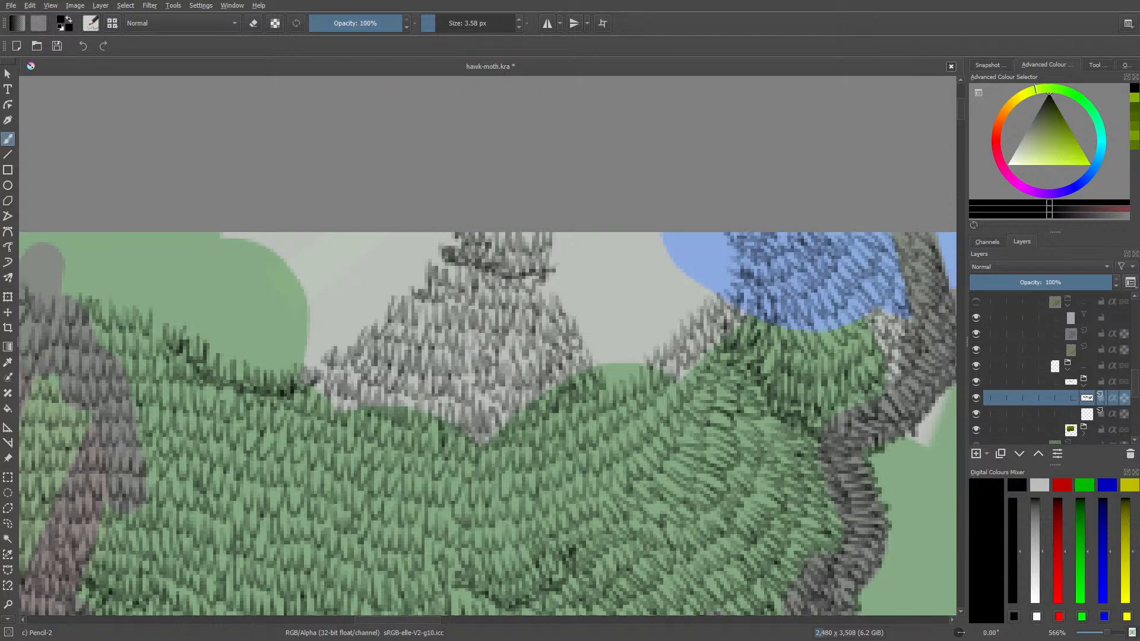
mouse_move(600, 361)
left_mouse_down()
mouse_move(629, 351)
mouse_move(626, 331)
mouse_move(611, 357)
mouse_move(586, 288)
mouse_move(579, 321)
mouse_move(568, 276)
mouse_move(552, 300)
mouse_move(551, 288)
mouse_move(572, 244)
mouse_move(579, 288)
mouse_move(576, 252)
mouse_move(608, 256)
left_mouse_up()
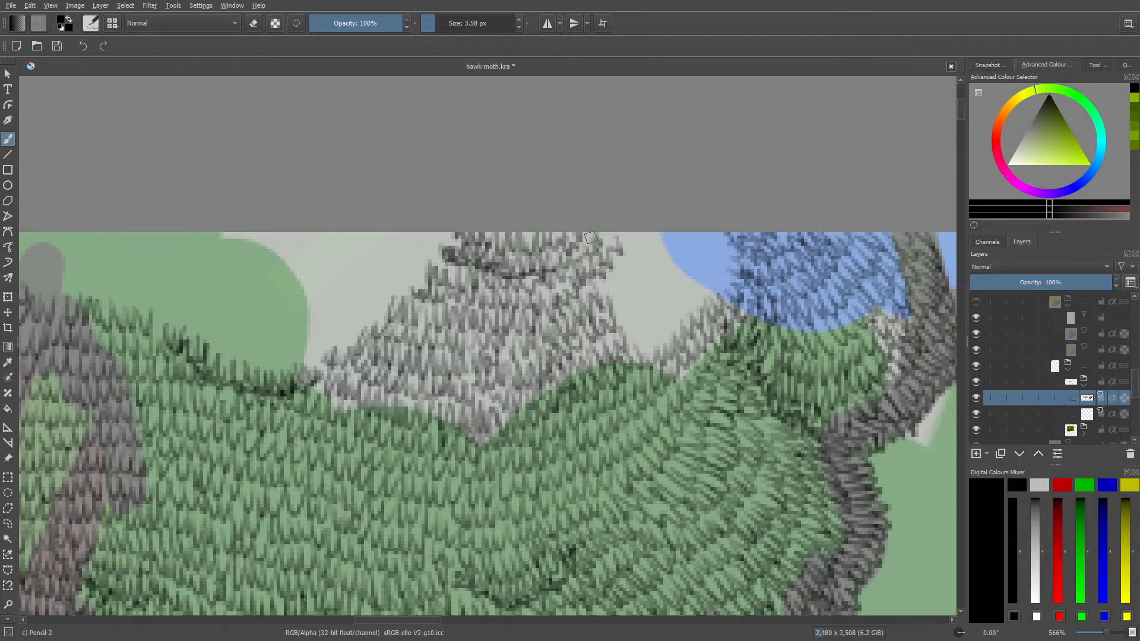
mouse_move(631, 239)
left_mouse_down()
mouse_move(628, 263)
mouse_move(614, 257)
mouse_move(619, 290)
mouse_move(594, 263)
left_mouse_up()
mouse_move(639, 357)
left_mouse_down()
mouse_move(639, 331)
mouse_move(653, 351)
mouse_move(655, 317)
mouse_move(685, 322)
mouse_move(688, 292)
mouse_move(714, 301)
mouse_move(714, 283)
mouse_move(730, 283)
mouse_move(705, 248)
mouse_move(719, 267)
mouse_move(712, 251)
mouse_move(698, 296)
mouse_move(666, 292)
mouse_move(646, 327)
mouse_move(620, 301)
mouse_move(649, 303)
mouse_move(657, 272)
mouse_move(677, 283)
mouse_move(690, 251)
mouse_move(726, 265)
mouse_move(719, 237)
mouse_move(711, 243)
mouse_move(698, 224)
mouse_move(709, 244)
mouse_move(657, 257)
mouse_move(648, 281)
mouse_move(620, 280)
mouse_move(664, 245)
left_mouse_up()
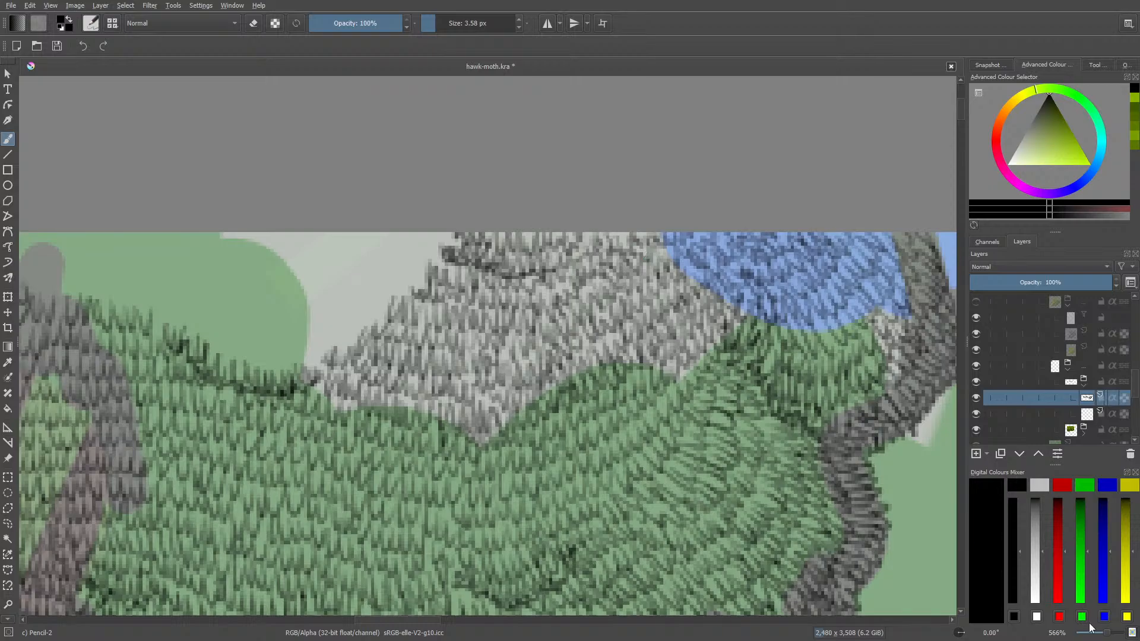
- Fill the rounded green lump and the remaining light-grey wedge beside it with leaf rows up to the canvas edge
left_click_drag(1103, 635, 1097, 636)
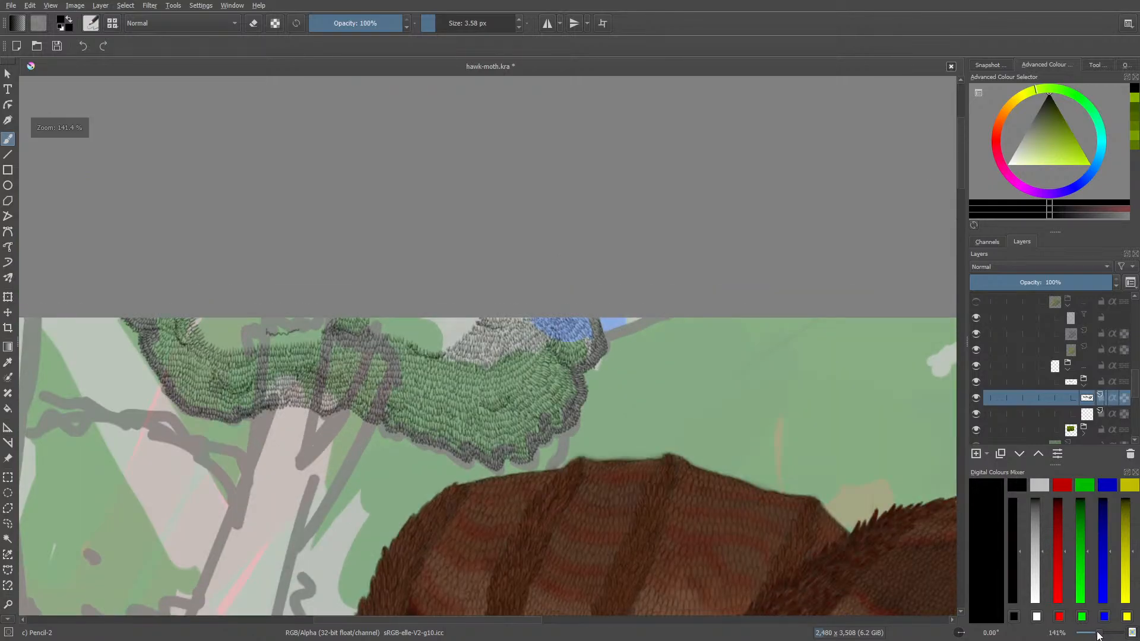
left_click_drag(1097, 635, 1105, 635)
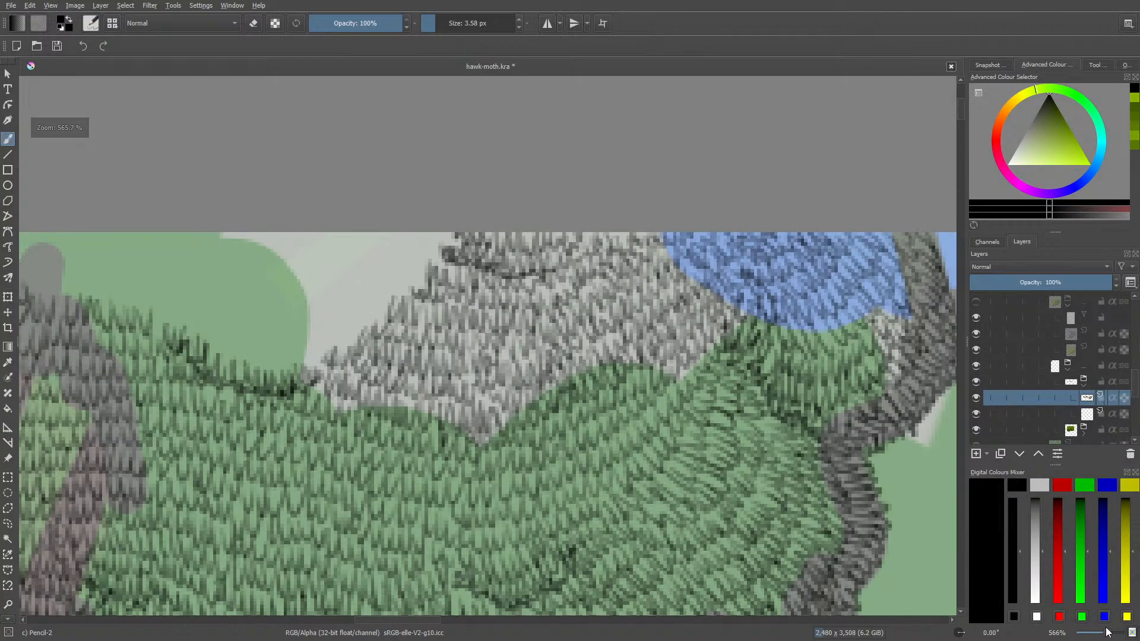
left_click_drag(418, 619, 380, 620)
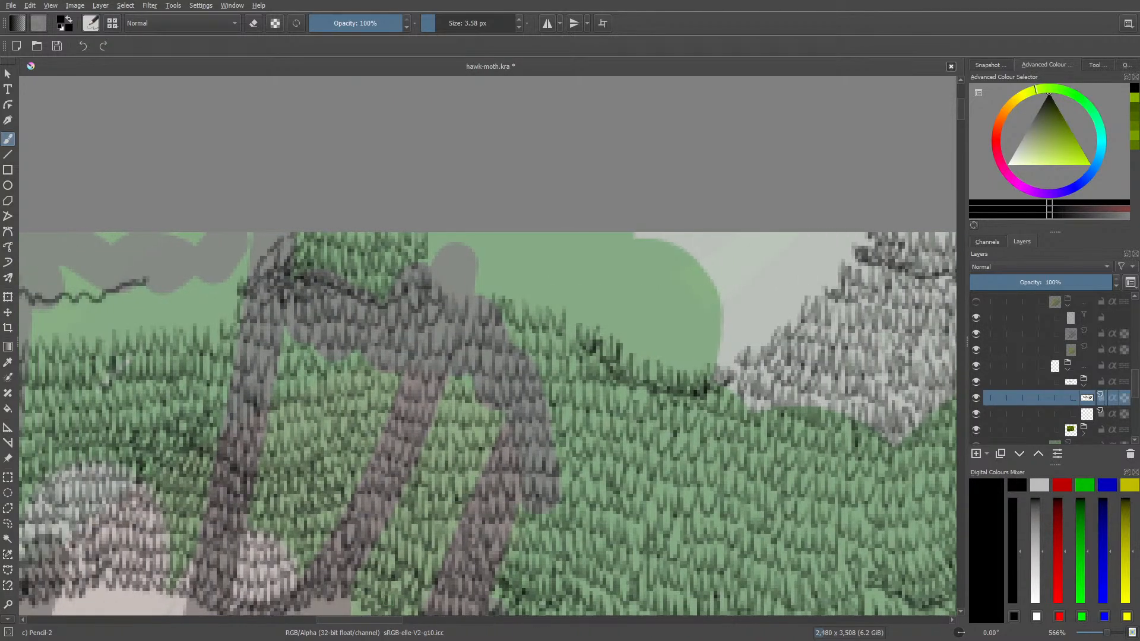
mouse_move(441, 287)
left_mouse_down()
mouse_move(482, 269)
mouse_move(506, 298)
mouse_move(533, 278)
mouse_move(553, 310)
mouse_move(558, 244)
mouse_move(574, 290)
mouse_move(564, 309)
mouse_move(597, 292)
mouse_move(620, 339)
mouse_move(662, 288)
left_mouse_up()
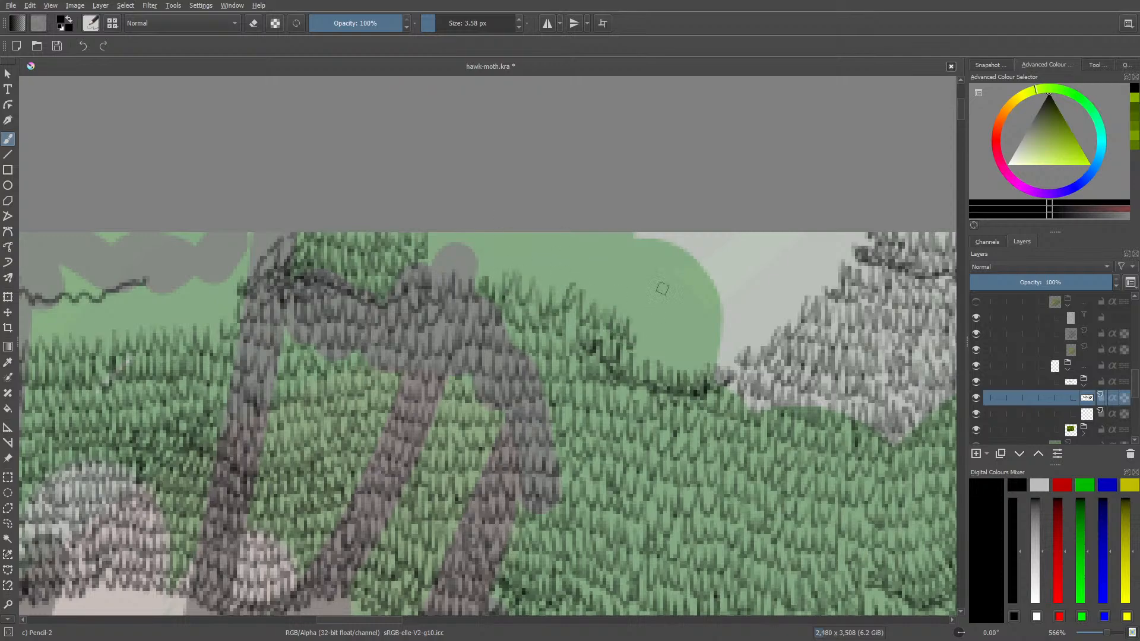
mouse_move(647, 342)
left_mouse_down()
mouse_move(697, 358)
mouse_move(725, 296)
mouse_move(723, 364)
mouse_move(751, 308)
mouse_move(765, 318)
mouse_move(767, 263)
mouse_move(783, 301)
mouse_move(805, 269)
mouse_move(824, 280)
mouse_move(832, 257)
mouse_move(847, 264)
mouse_move(821, 229)
mouse_move(808, 266)
mouse_move(787, 246)
mouse_move(785, 282)
mouse_move(769, 285)
mouse_move(753, 269)
mouse_move(745, 320)
mouse_move(722, 311)
mouse_move(735, 312)
mouse_move(713, 340)
mouse_move(692, 297)
mouse_move(678, 344)
mouse_move(645, 274)
mouse_move(661, 296)
mouse_move(639, 327)
mouse_move(624, 288)
mouse_move(604, 306)
mouse_move(591, 261)
mouse_move(603, 280)
mouse_move(647, 268)
mouse_move(659, 278)
mouse_move(674, 263)
mouse_move(691, 298)
mouse_move(725, 260)
mouse_move(726, 309)
mouse_move(744, 259)
mouse_move(740, 284)
mouse_move(764, 250)
mouse_move(773, 279)
mouse_move(790, 239)
mouse_move(758, 235)
mouse_move(709, 277)
mouse_move(669, 238)
mouse_move(700, 267)
mouse_move(675, 227)
mouse_move(665, 248)
mouse_move(634, 233)
mouse_move(641, 258)
mouse_move(541, 262)
mouse_move(572, 280)
mouse_move(533, 259)
mouse_move(543, 254)
mouse_move(430, 244)
mouse_move(522, 231)
left_mouse_up()
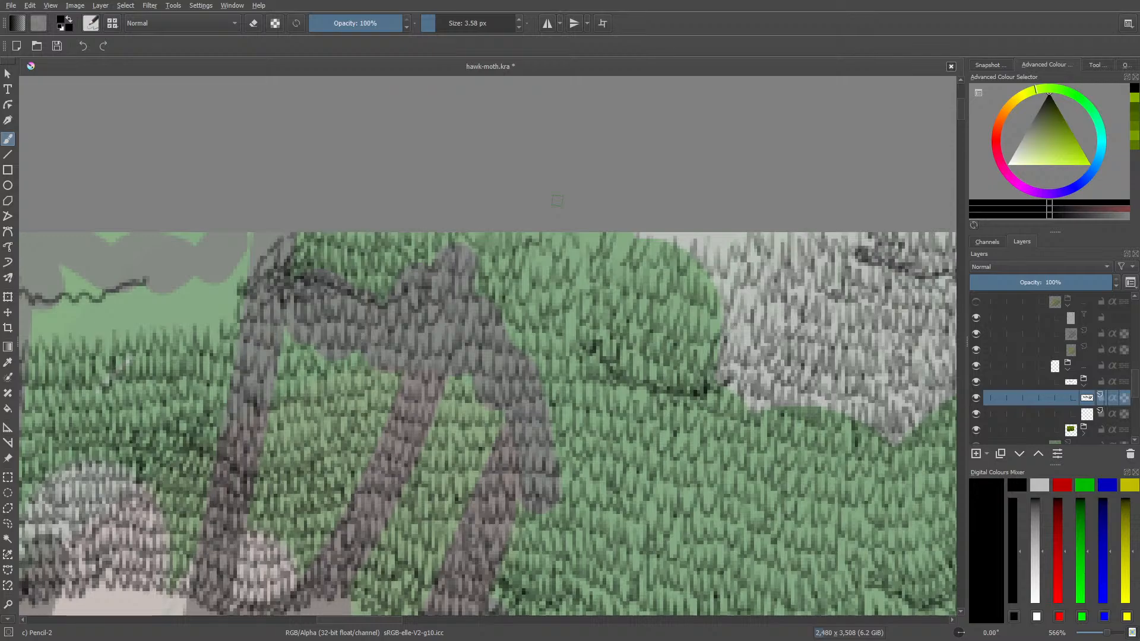
- Fill the gaps around the upright trunk, the grey scallops and the olive hollow with leaf rows up to the canvas edge
left_click_drag(366, 619, 310, 619)
mouse_move(575, 271)
left_mouse_down()
mouse_move(613, 285)
mouse_move(674, 260)
left_mouse_up()
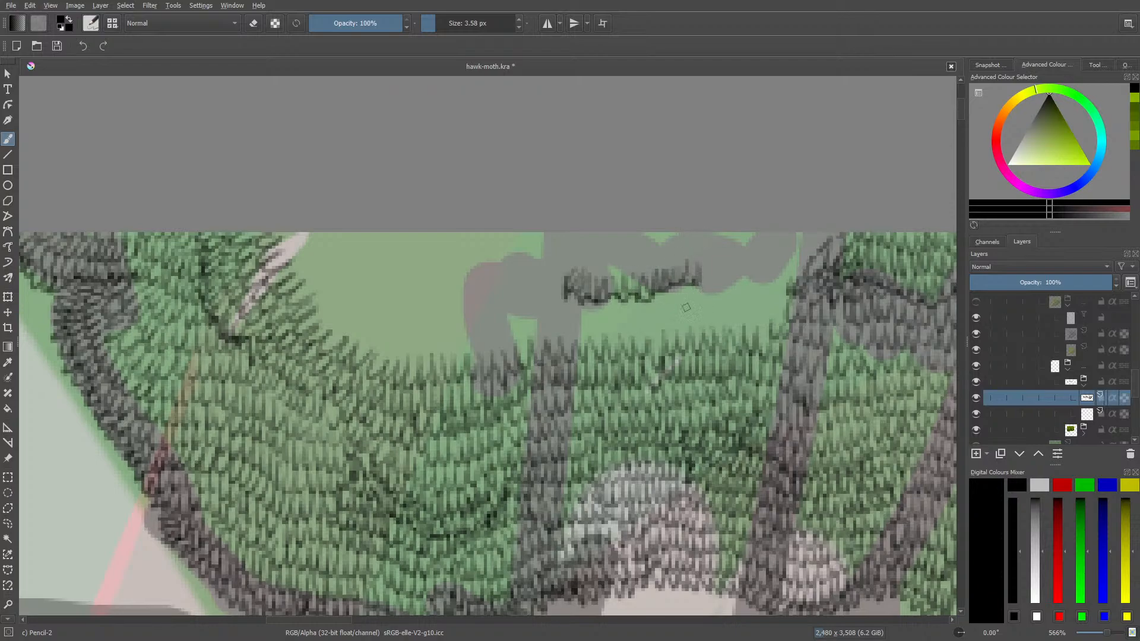
mouse_move(686, 307)
left_mouse_down()
mouse_move(741, 316)
mouse_move(778, 285)
mouse_move(778, 304)
mouse_move(761, 283)
mouse_move(753, 302)
mouse_move(731, 278)
mouse_move(683, 287)
mouse_move(715, 254)
mouse_move(708, 272)
mouse_move(737, 262)
mouse_move(756, 276)
mouse_move(772, 253)
mouse_move(793, 256)
mouse_move(815, 207)
mouse_move(801, 235)
mouse_move(713, 240)
mouse_move(686, 258)
mouse_move(647, 238)
mouse_move(679, 242)
mouse_move(631, 272)
mouse_move(611, 255)
mouse_move(619, 247)
mouse_move(599, 274)
mouse_move(585, 256)
mouse_move(566, 279)
mouse_move(569, 241)
mouse_move(630, 238)
left_mouse_up()
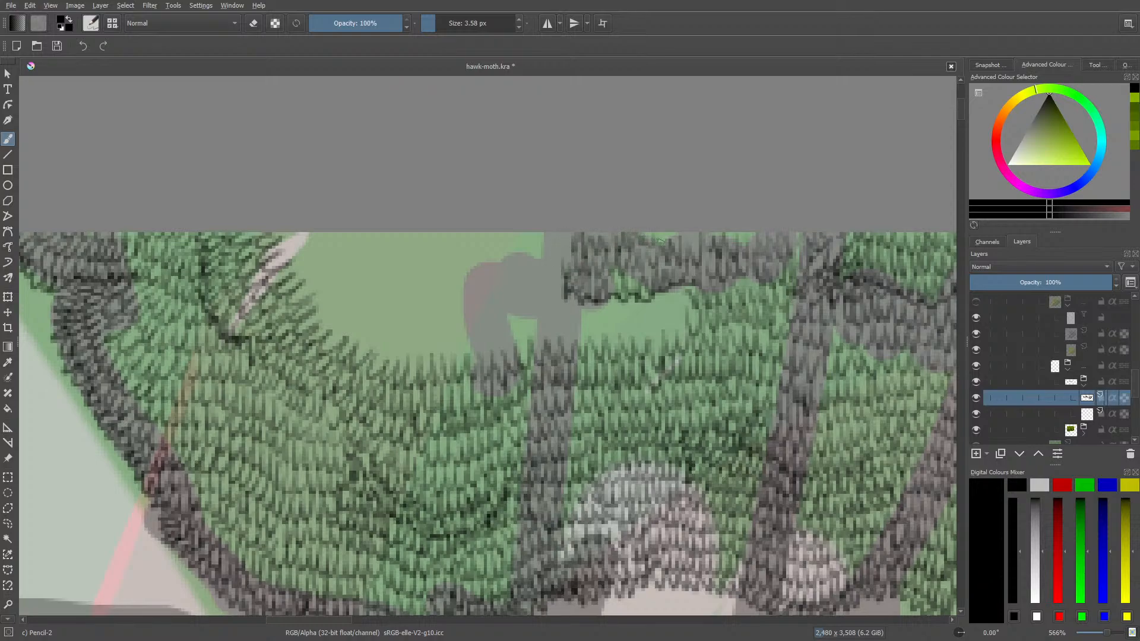
mouse_move(300, 234)
left_mouse_down()
mouse_move(299, 270)
mouse_move(320, 265)
mouse_move(326, 307)
mouse_move(311, 289)
mouse_move(337, 290)
mouse_move(326, 325)
mouse_move(376, 305)
mouse_move(361, 326)
mouse_move(382, 314)
mouse_move(378, 359)
mouse_move(394, 340)
mouse_move(422, 337)
mouse_move(445, 307)
mouse_move(453, 338)
mouse_move(435, 346)
mouse_move(448, 347)
mouse_move(476, 322)
mouse_move(488, 341)
mouse_move(526, 298)
mouse_move(526, 324)
mouse_move(535, 310)
mouse_move(599, 302)
mouse_move(585, 317)
mouse_move(605, 335)
mouse_move(618, 315)
mouse_move(646, 333)
mouse_move(655, 316)
mouse_move(677, 325)
mouse_move(689, 289)
mouse_move(627, 311)
left_mouse_up()
mouse_move(561, 292)
left_mouse_down()
mouse_move(506, 280)
mouse_move(545, 292)
mouse_move(504, 314)
mouse_move(461, 295)
mouse_move(463, 321)
mouse_move(450, 304)
mouse_move(431, 327)
mouse_move(414, 319)
mouse_move(426, 302)
mouse_move(399, 325)
mouse_move(377, 291)
mouse_move(386, 301)
mouse_move(346, 299)
mouse_move(333, 275)
mouse_move(338, 254)
mouse_move(320, 257)
mouse_move(316, 234)
mouse_move(301, 240)
mouse_move(316, 259)
mouse_move(329, 237)
mouse_move(353, 245)
mouse_move(337, 232)
mouse_move(334, 249)
mouse_move(355, 249)
mouse_move(353, 284)
mouse_move(402, 313)
mouse_move(425, 294)
mouse_move(424, 320)
mouse_move(479, 261)
mouse_move(470, 276)
mouse_move(482, 299)
mouse_move(502, 270)
mouse_move(503, 295)
mouse_move(529, 260)
mouse_move(549, 271)
mouse_move(555, 260)
mouse_move(533, 245)
mouse_move(519, 255)
mouse_move(519, 231)
left_mouse_up()
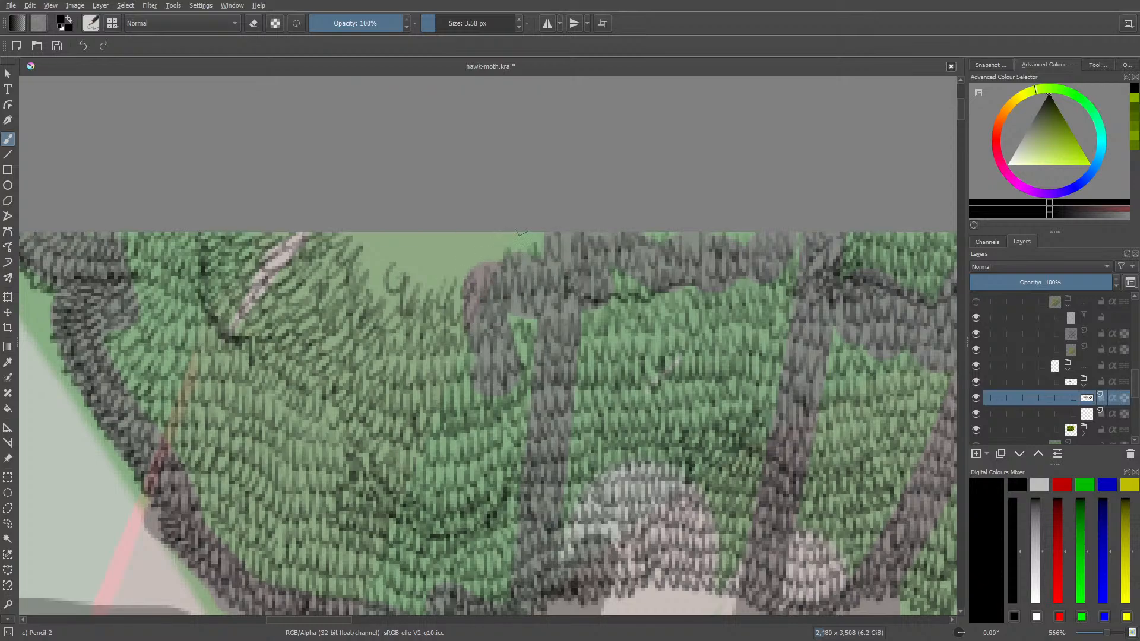
mouse_move(463, 256)
left_mouse_down()
mouse_move(432, 279)
mouse_move(416, 264)
mouse_move(421, 246)
mouse_move(391, 241)
mouse_move(391, 250)
mouse_move(365, 235)
mouse_move(393, 291)
left_mouse_up()
mouse_move(406, 242)
left_mouse_down()
mouse_move(455, 234)
mouse_move(484, 249)
mouse_move(524, 243)
left_mouse_up()
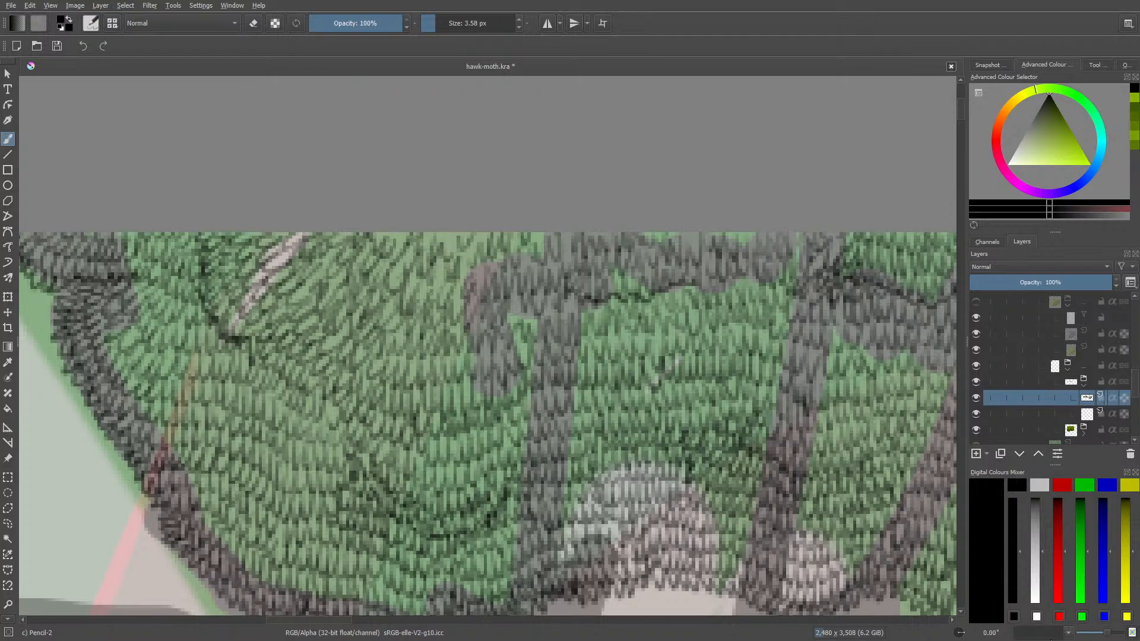
- Select the empty layer beneath the leaf strokes and sample a dark green from the finished foliage clump
left_click(1104, 619)
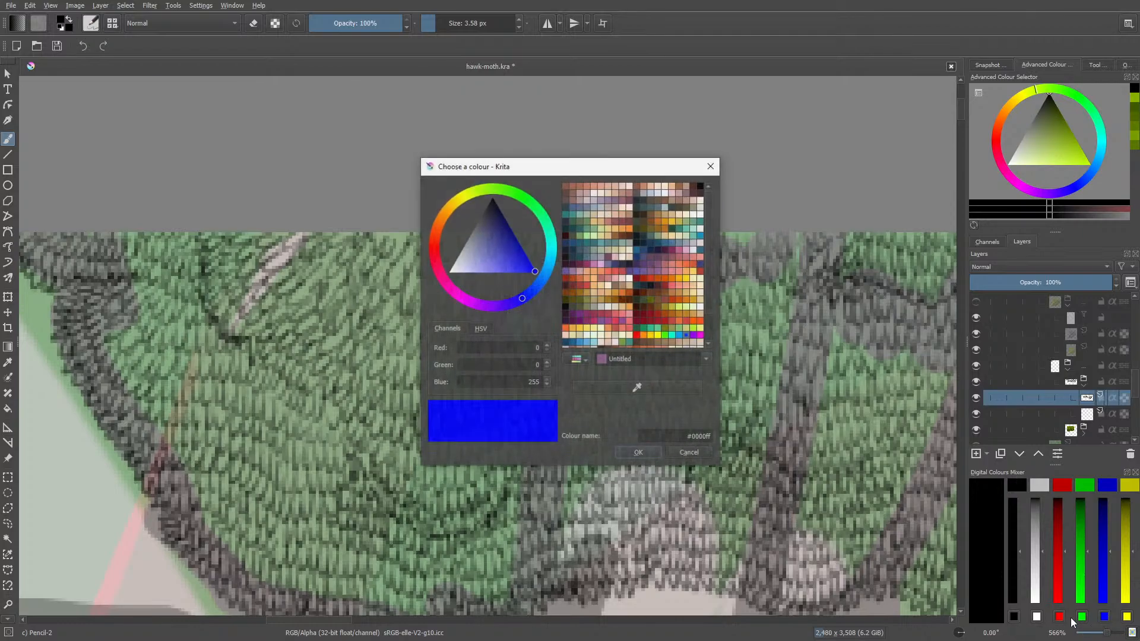
left_click(688, 453)
left_click_drag(1108, 630, 1096, 637)
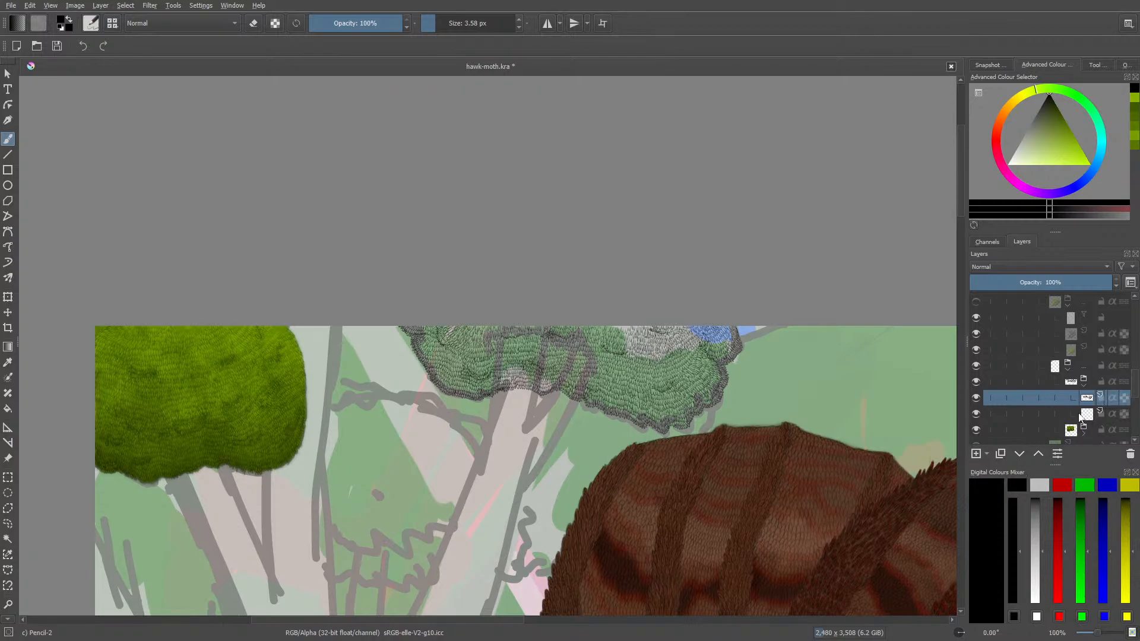
left_click(1080, 415)
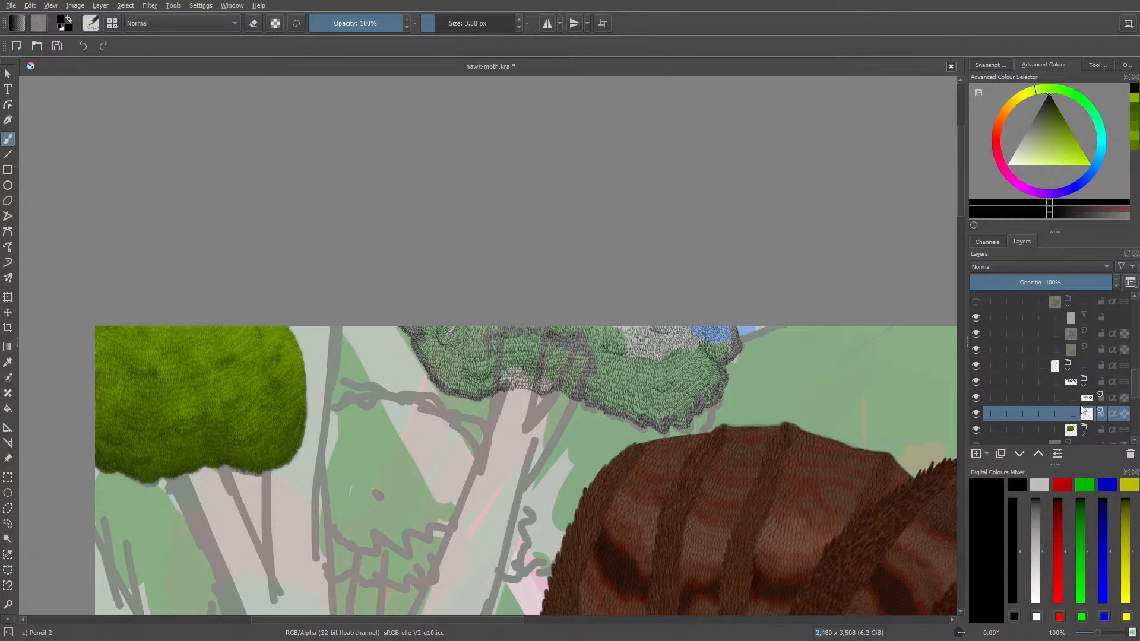
left_click(8, 364)
left_click(238, 403)
left_click(237, 449)
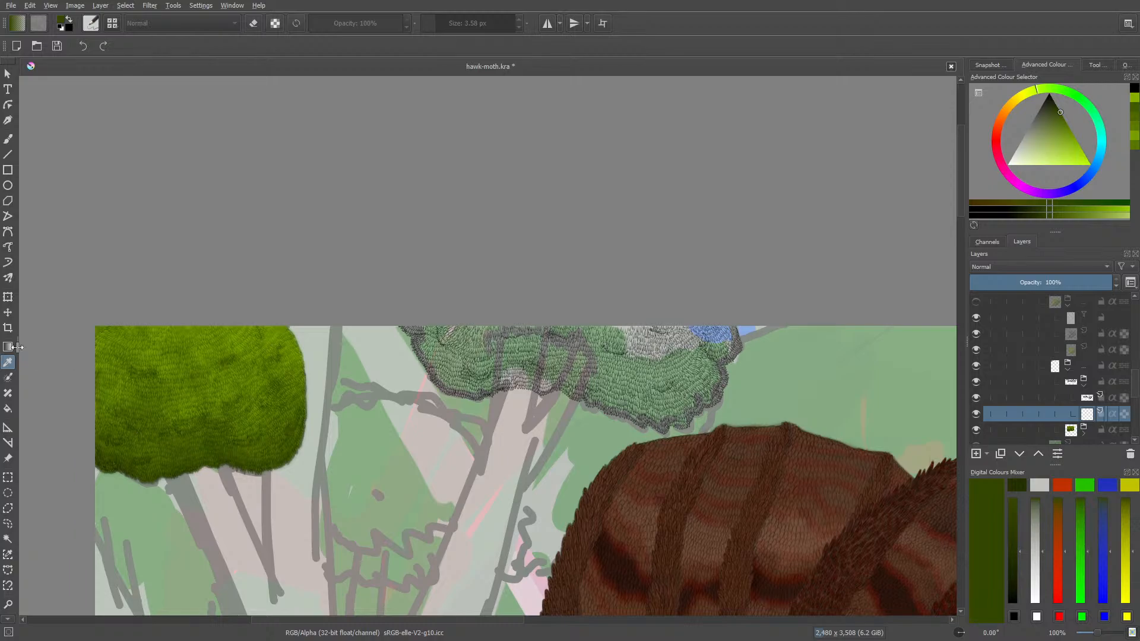
- Choose the Basic-1 brush at 40 px and block dark green beneath the interior of the leaf texture
left_click(9, 139)
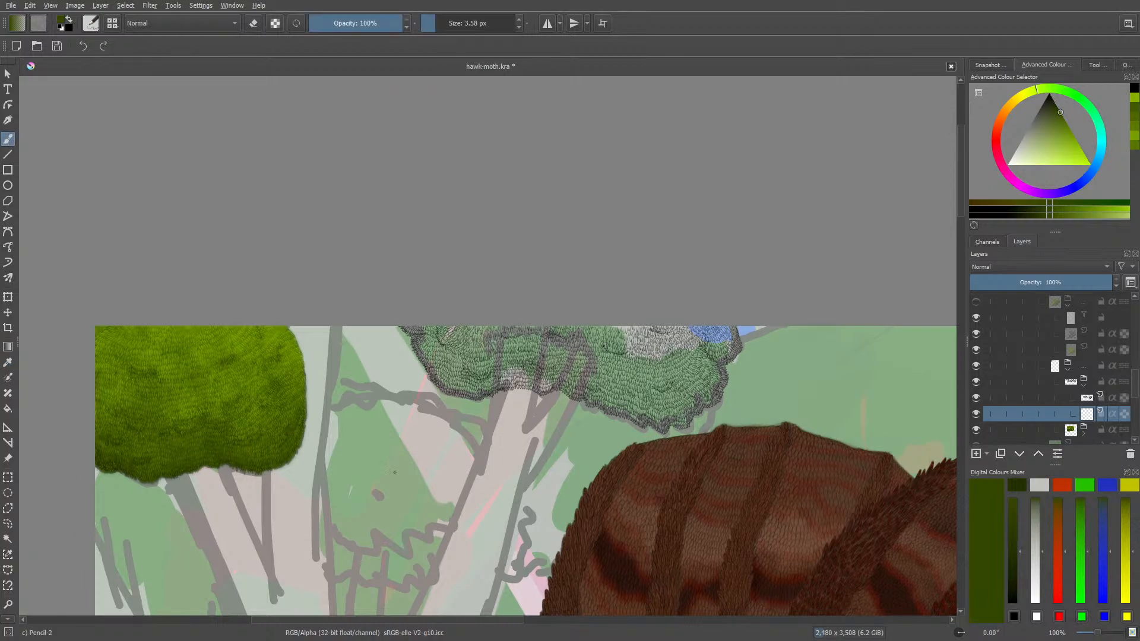
left_click(92, 25)
left_click(159, 156)
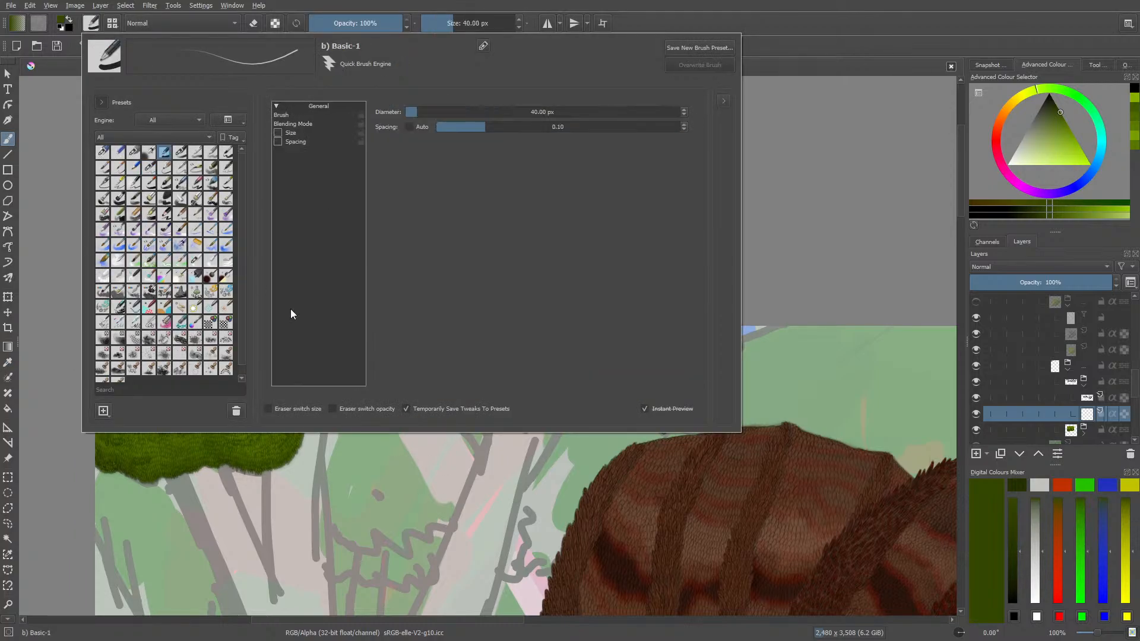
right_click(483, 463)
left_click(629, 348)
mouse_move(629, 348)
left_mouse_down()
mouse_move(618, 373)
mouse_move(602, 331)
mouse_move(570, 347)
mouse_move(429, 336)
left_mouse_up()
- Pick a brighter mid green and paint it beneath the whole leaf-textured clump out to its scalloped outline
right_click(449, 341)
left_click(623, 353)
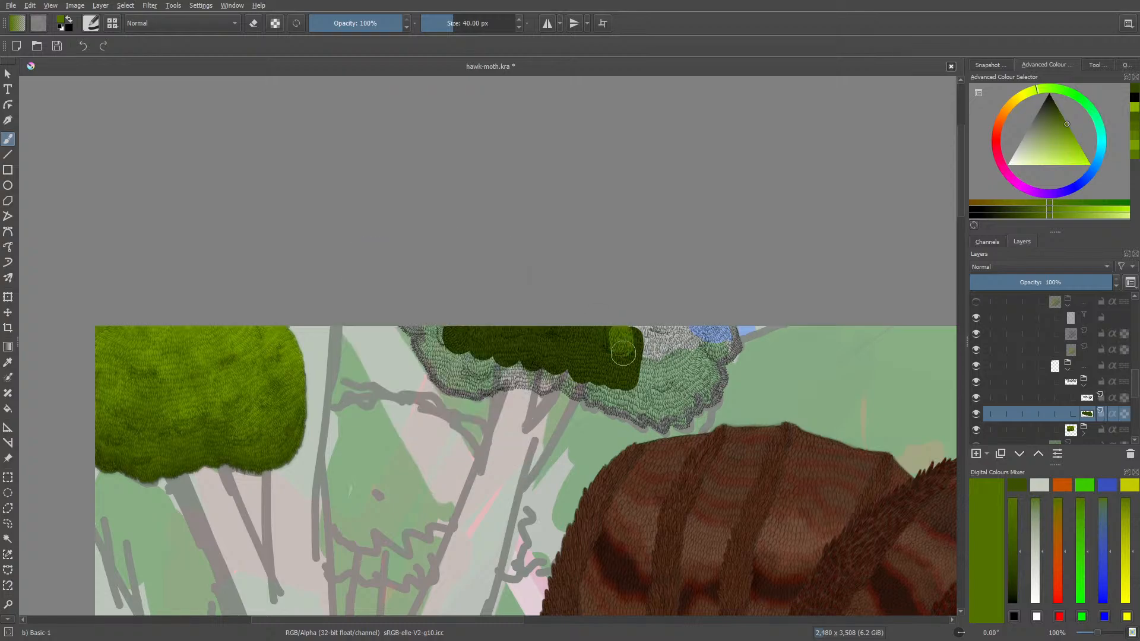
mouse_move(622, 353)
left_mouse_down()
mouse_move(605, 378)
mouse_move(592, 332)
mouse_move(529, 350)
mouse_move(507, 309)
mouse_move(475, 347)
mouse_move(431, 337)
mouse_move(410, 312)
mouse_move(438, 354)
mouse_move(560, 331)
mouse_move(633, 340)
mouse_move(661, 317)
mouse_move(654, 359)
mouse_move(674, 362)
mouse_move(709, 318)
mouse_move(715, 341)
mouse_move(704, 356)
mouse_move(729, 332)
mouse_move(731, 344)
mouse_move(709, 367)
mouse_move(708, 391)
mouse_move(711, 379)
mouse_move(674, 408)
mouse_move(661, 368)
mouse_move(622, 396)
mouse_move(671, 406)
mouse_move(675, 420)
mouse_move(653, 421)
mouse_move(553, 365)
mouse_move(493, 369)
mouse_move(534, 383)
mouse_move(508, 382)
mouse_move(443, 358)
mouse_move(447, 386)
mouse_move(468, 391)
mouse_move(416, 328)
left_mouse_up()
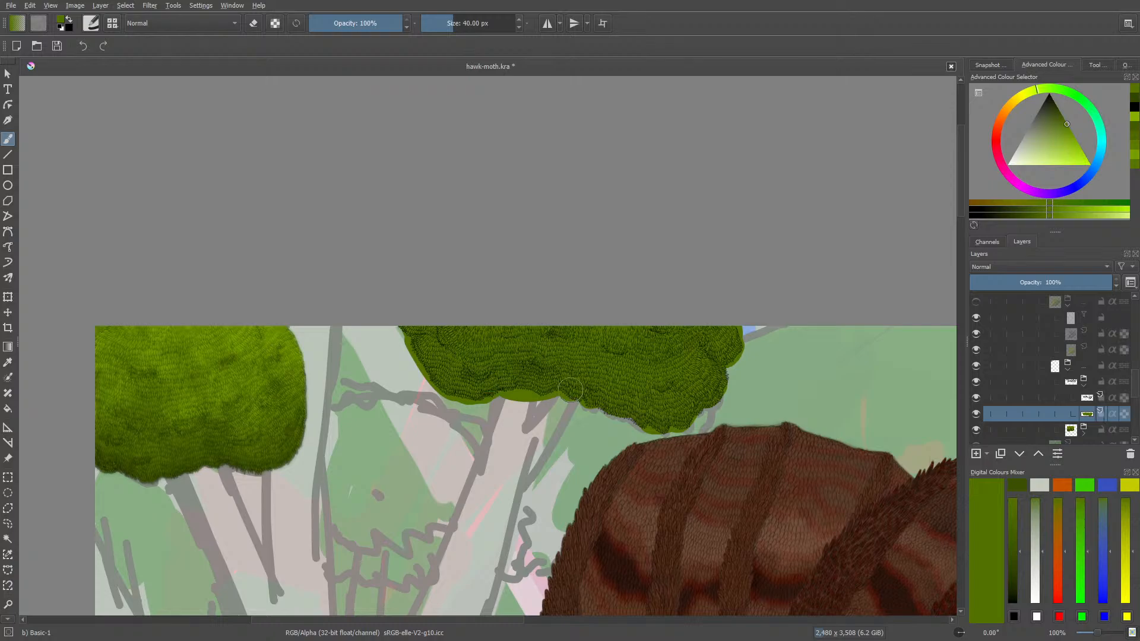
- Erase the green spilling past the leaf strokes along the upper clump's left edge with the Eraser Circle at 6.31 px
left_click_drag(628, 407, 592, 407)
left_click_drag(1097, 633, 1105, 634)
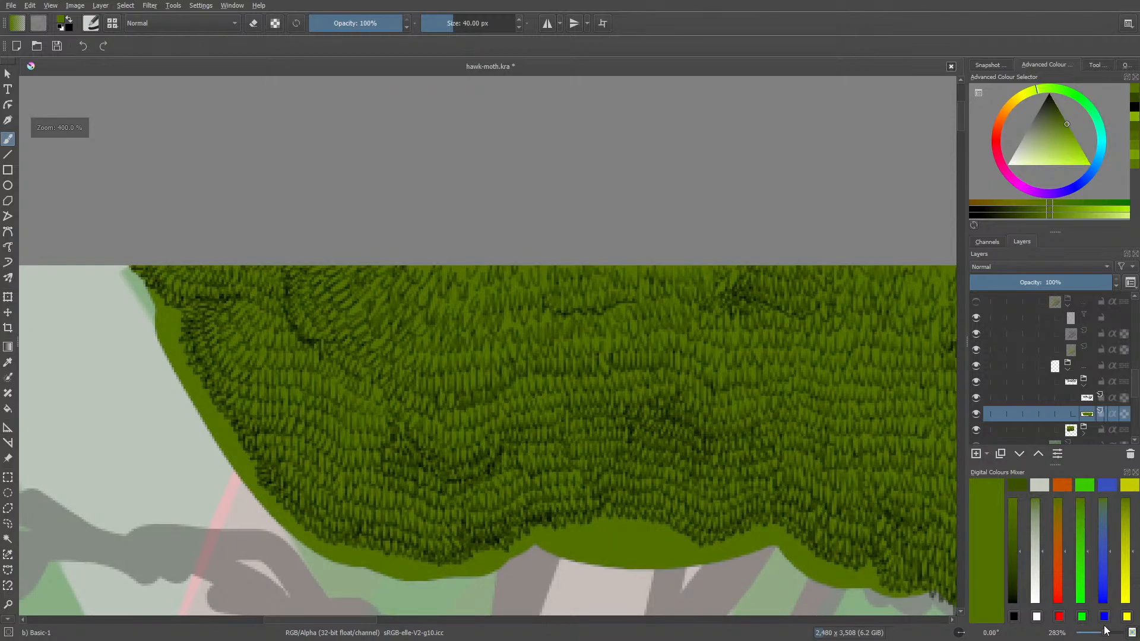
key("e")
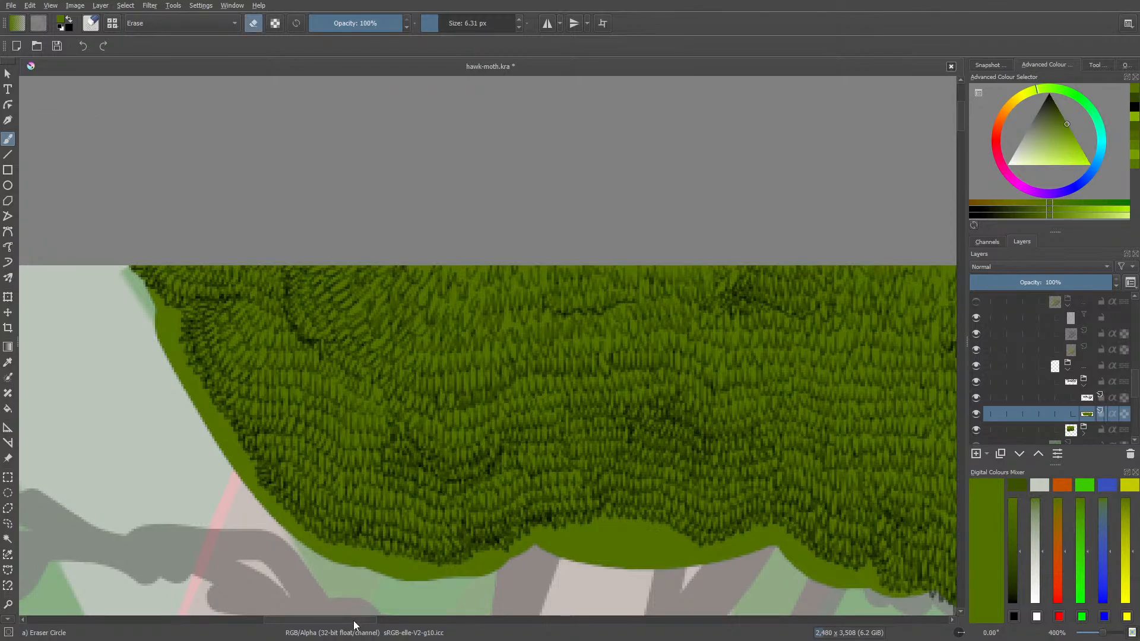
left_click_drag(355, 625, 320, 620)
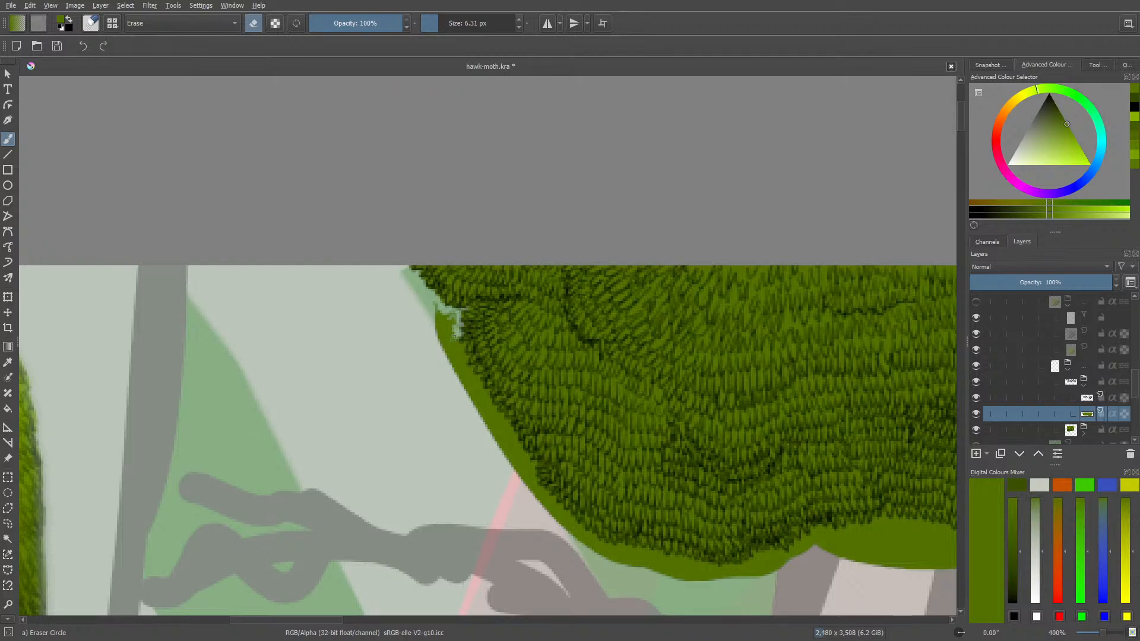
mouse_move(454, 324)
left_mouse_down()
mouse_move(446, 342)
mouse_move(438, 318)
mouse_move(435, 338)
left_mouse_up()
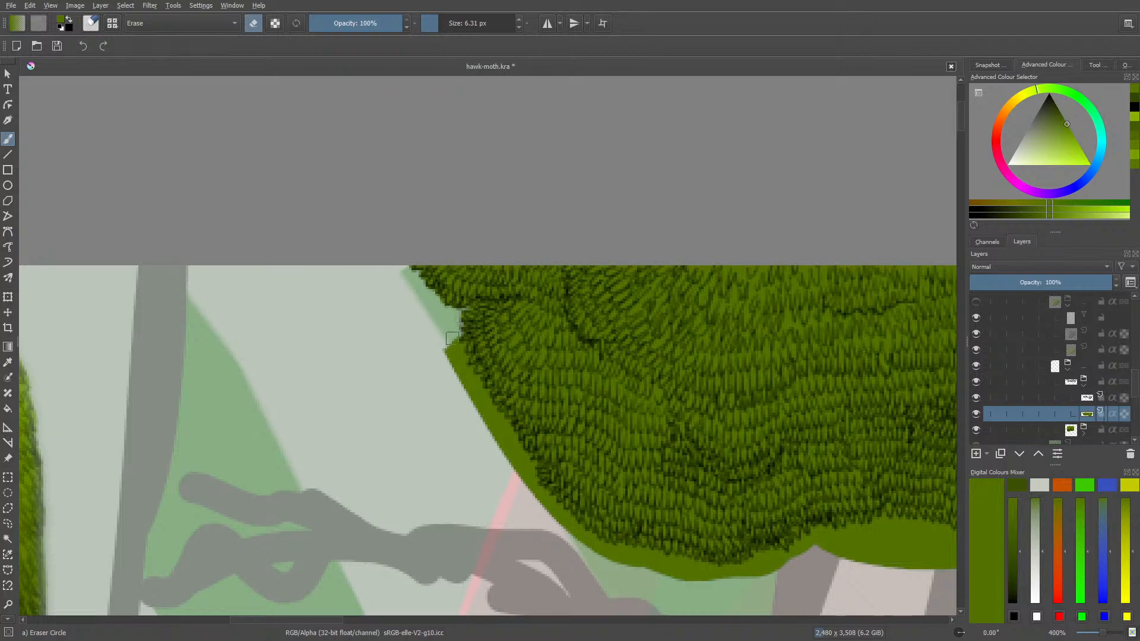
mouse_move(447, 357)
left_mouse_down()
mouse_move(461, 377)
mouse_move(457, 360)
left_mouse_up()
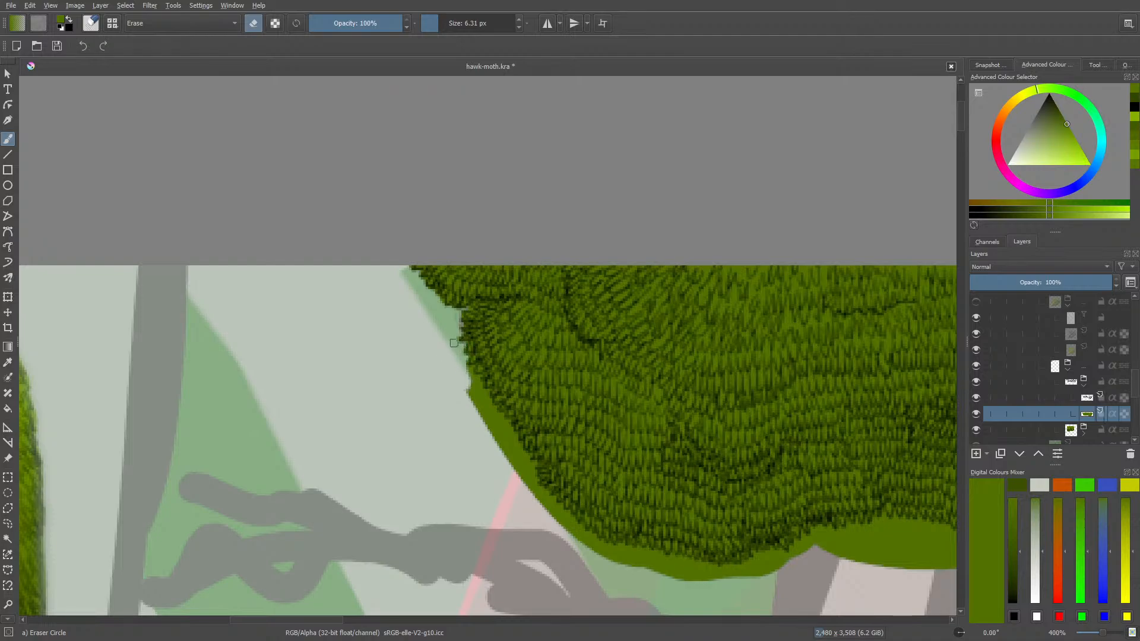
left_click_drag(466, 402, 463, 378)
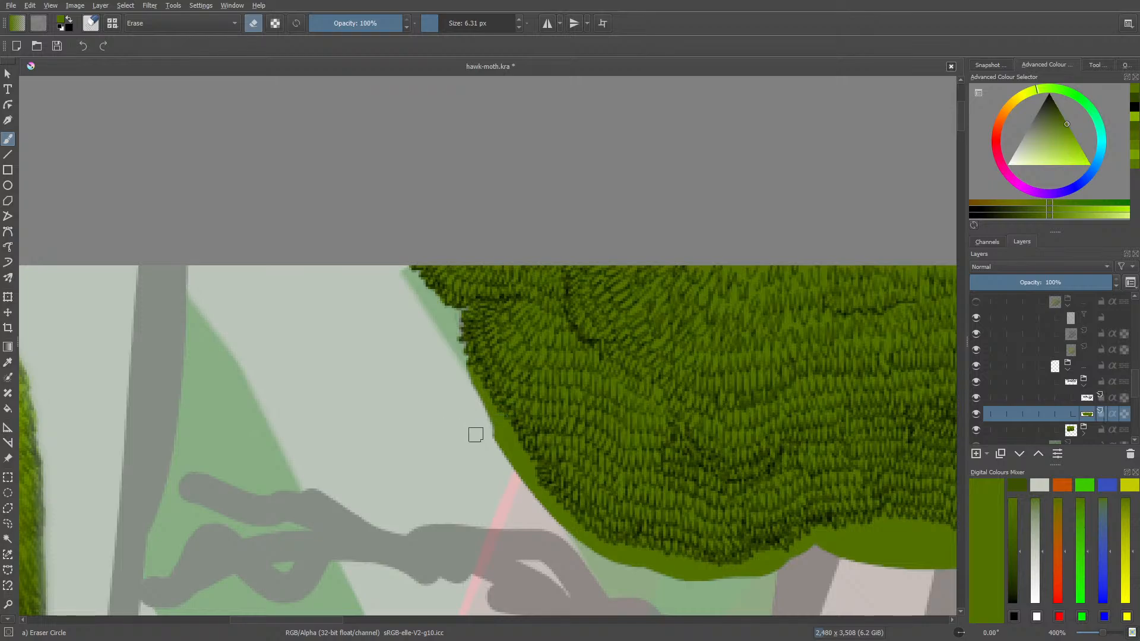
mouse_move(473, 436)
left_mouse_down()
mouse_move(483, 420)
mouse_move(514, 468)
mouse_move(520, 462)
left_mouse_up()
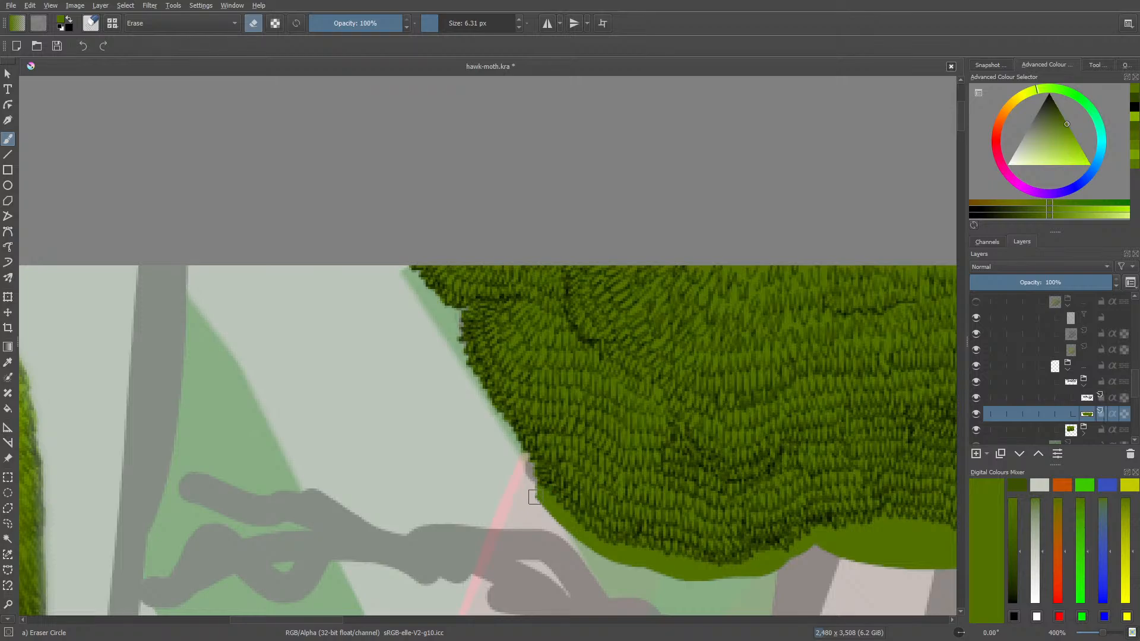
left_click_drag(534, 499, 535, 492)
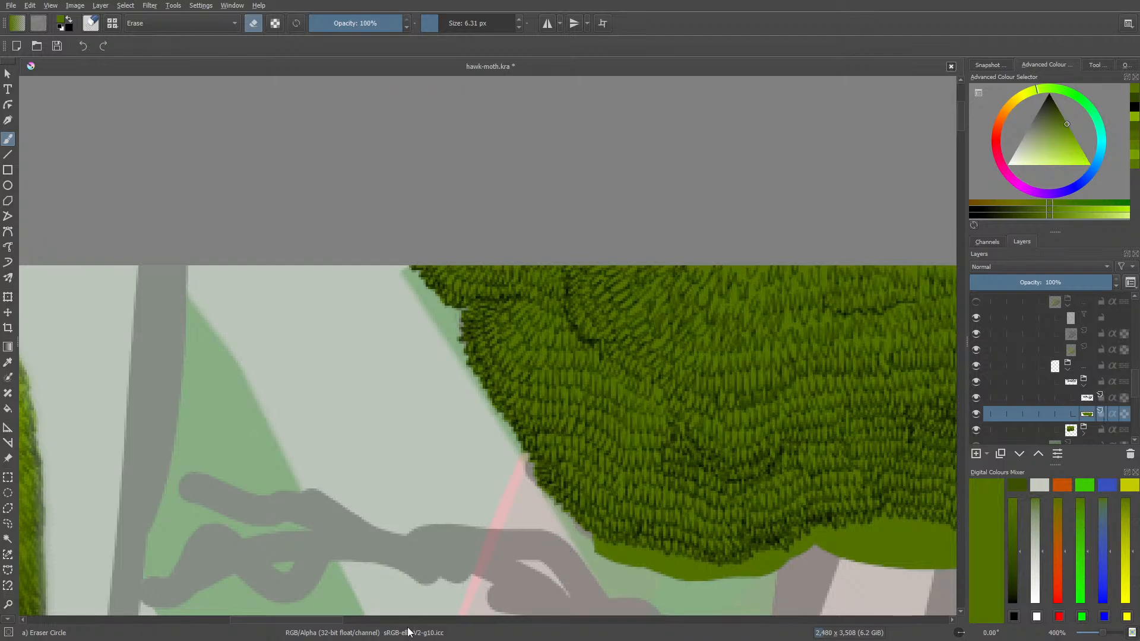
- Trim the excess green beneath the clump's lower-left lobe back to the leaf tips, up to the trunk
left_click_drag(304, 615, 341, 612)
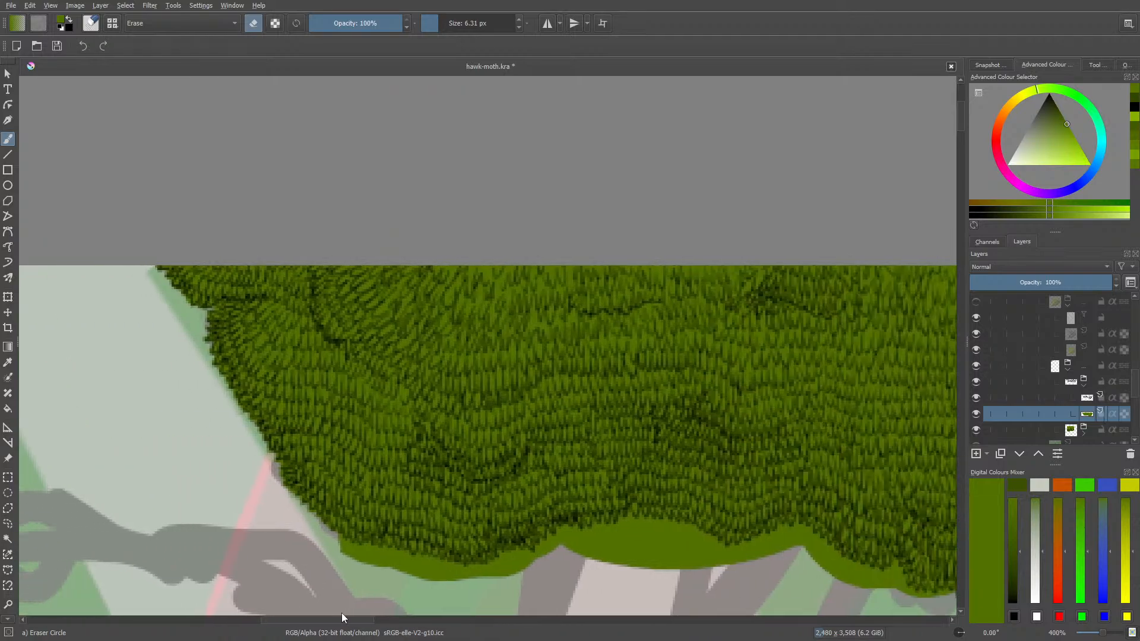
left_click_drag(957, 119, 960, 136)
left_click_drag(337, 362, 332, 336)
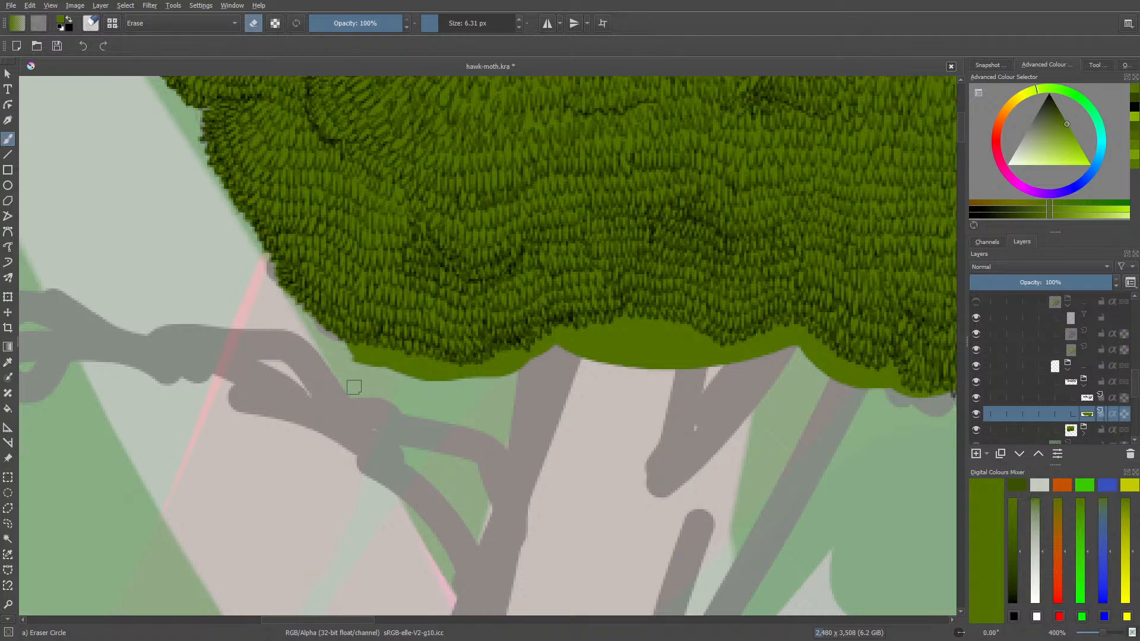
mouse_move(512, 368)
left_mouse_down()
mouse_move(479, 379)
mouse_move(523, 356)
mouse_move(453, 380)
mouse_move(332, 353)
mouse_move(391, 385)
mouse_move(406, 380)
mouse_move(350, 347)
left_mouse_up()
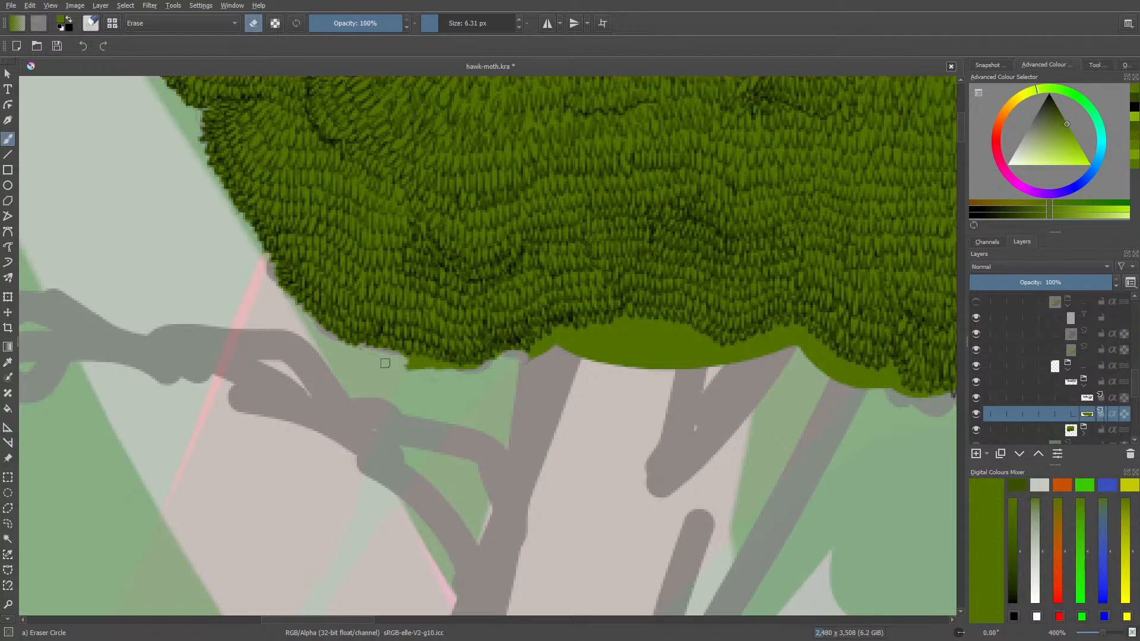
mouse_move(414, 373)
left_mouse_down()
mouse_move(410, 362)
mouse_move(447, 370)
left_mouse_up()
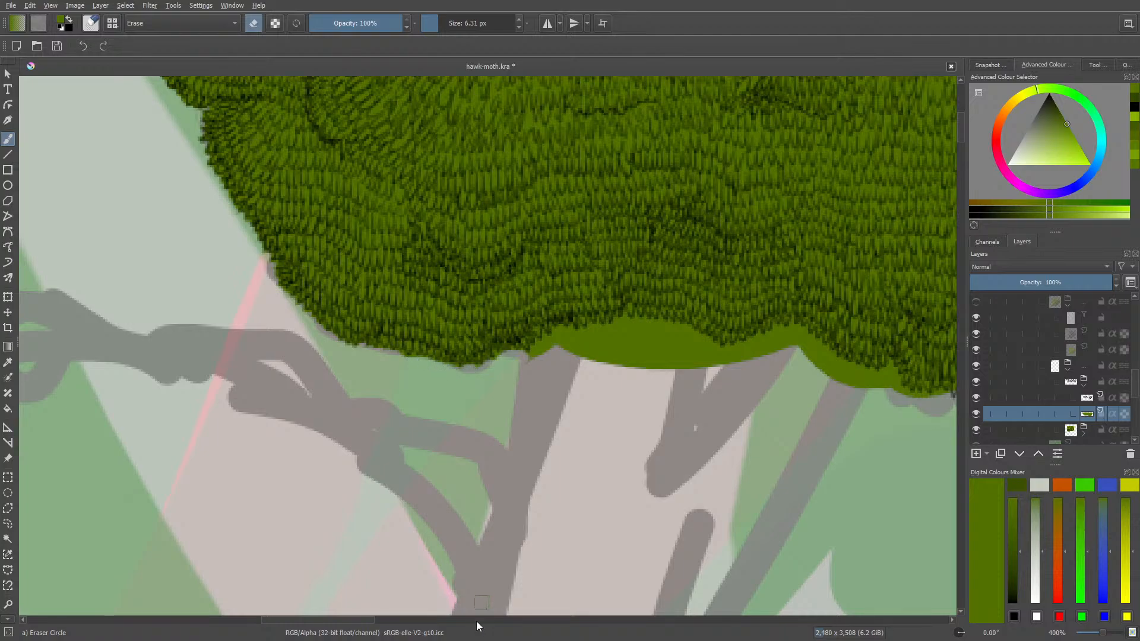
- Fill green beneath the uncovered leaf strokes around the clump's right lobe with Basic-1, and reduce the brush size to 12.06 px
left_click_drag(297, 619, 403, 629)
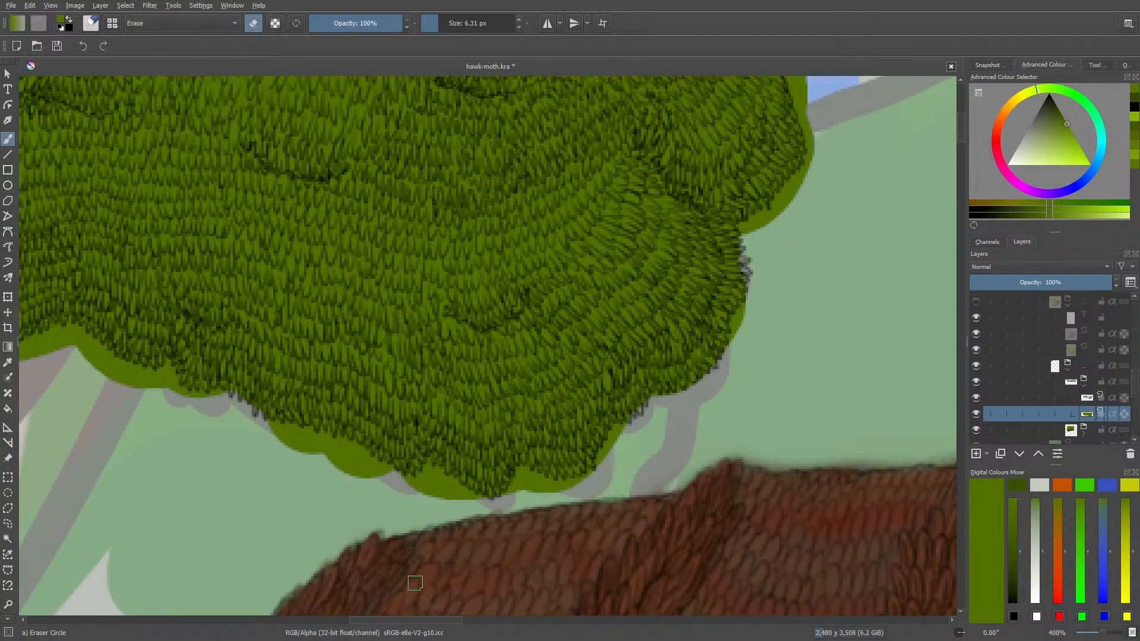
key("slash")
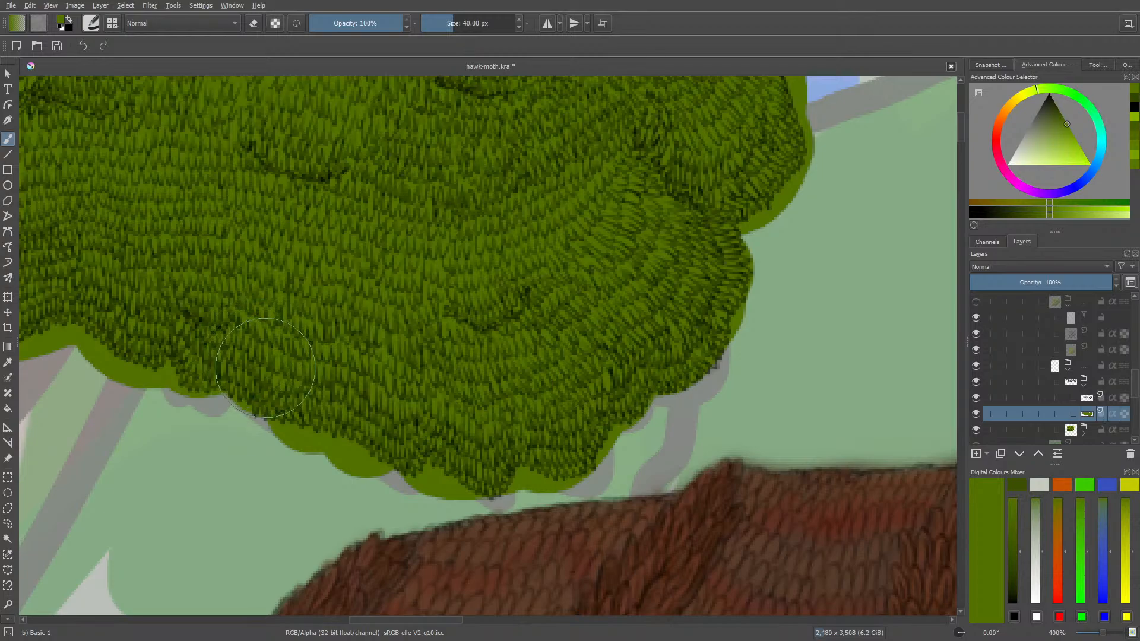
left_click(442, 23)
- Erase the green hanging below the leaf tips across the pale trunk and the notch beside it
left_click_drag(426, 619, 358, 619)
key("e")
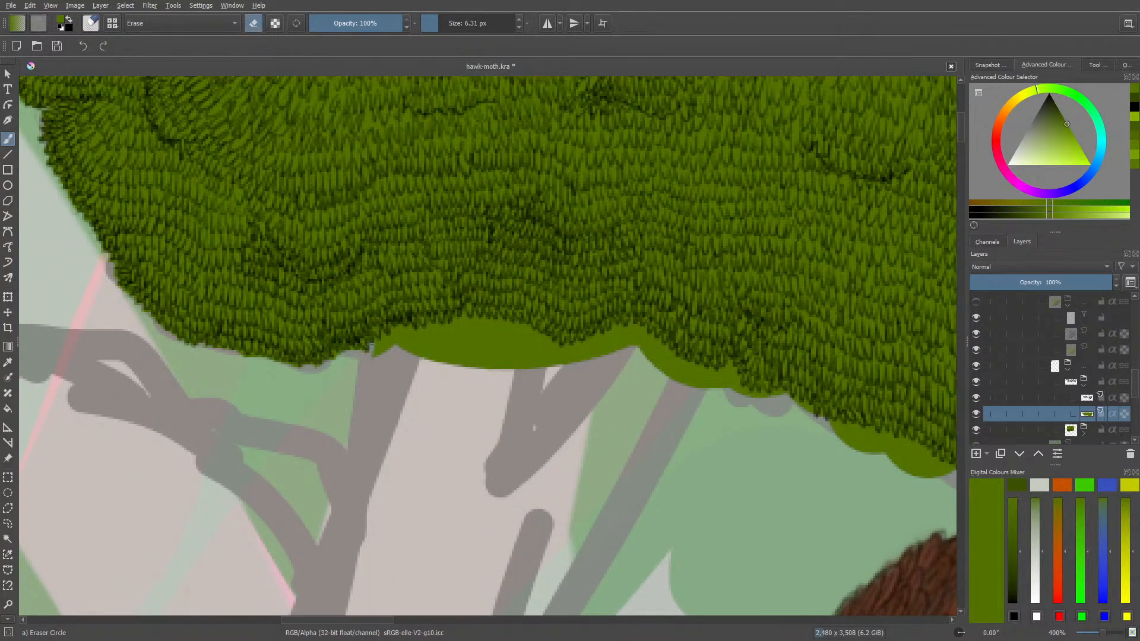
mouse_move(379, 357)
left_mouse_down()
mouse_move(400, 333)
mouse_move(425, 356)
left_mouse_up()
mouse_move(521, 349)
left_mouse_down()
mouse_move(441, 370)
mouse_move(529, 368)
mouse_move(478, 366)
mouse_move(484, 348)
mouse_move(430, 349)
mouse_move(581, 329)
mouse_move(458, 366)
mouse_move(532, 357)
mouse_move(501, 351)
mouse_move(496, 336)
mouse_move(545, 349)
mouse_move(508, 335)
mouse_move(520, 328)
mouse_move(482, 334)
mouse_move(505, 327)
mouse_move(397, 348)
mouse_move(445, 336)
mouse_move(406, 332)
left_mouse_up()
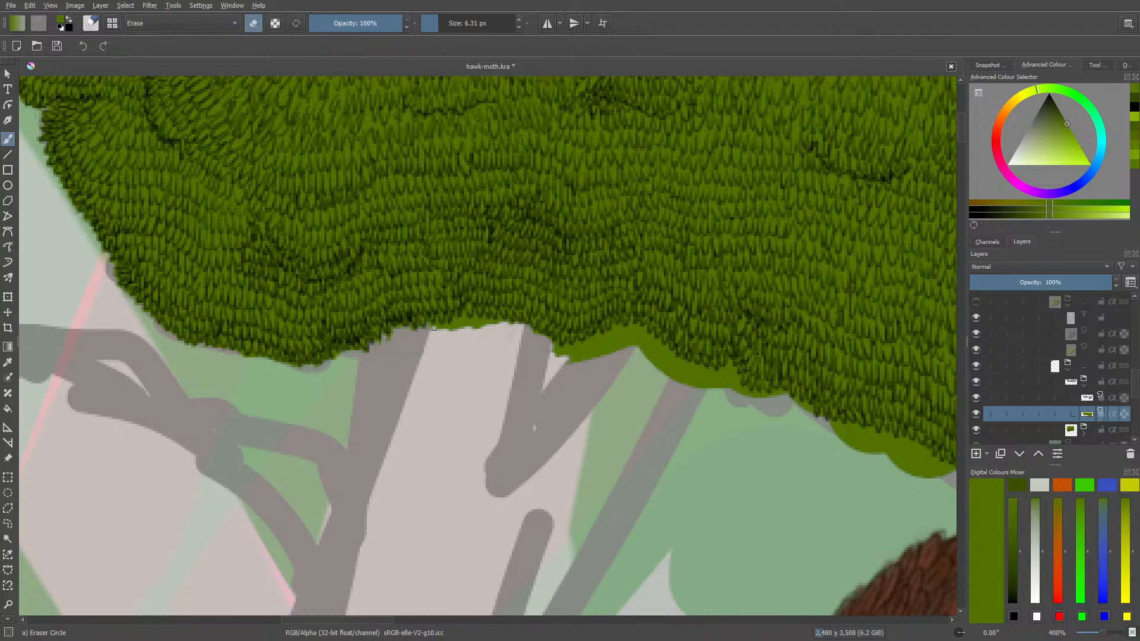
mouse_move(438, 326)
left_mouse_down()
mouse_move(453, 314)
mouse_move(460, 324)
mouse_move(476, 316)
mouse_move(474, 329)
mouse_move(496, 323)
mouse_move(471, 336)
mouse_move(499, 330)
mouse_move(465, 332)
mouse_move(499, 318)
left_mouse_up()
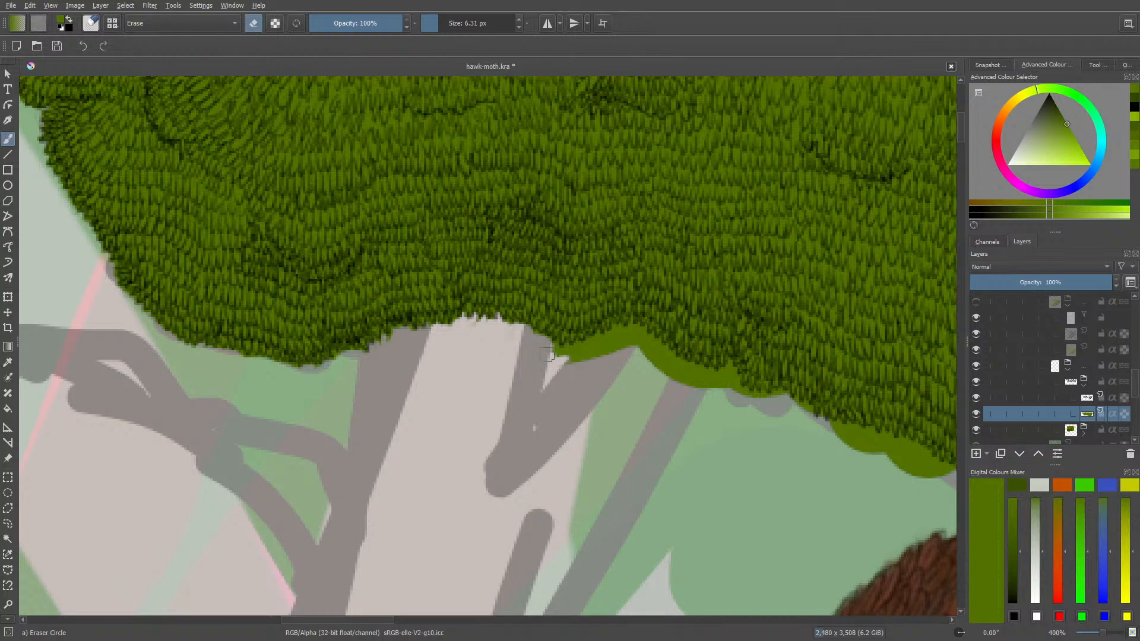
mouse_move(615, 342)
left_mouse_down()
mouse_move(534, 373)
mouse_move(551, 352)
left_mouse_up()
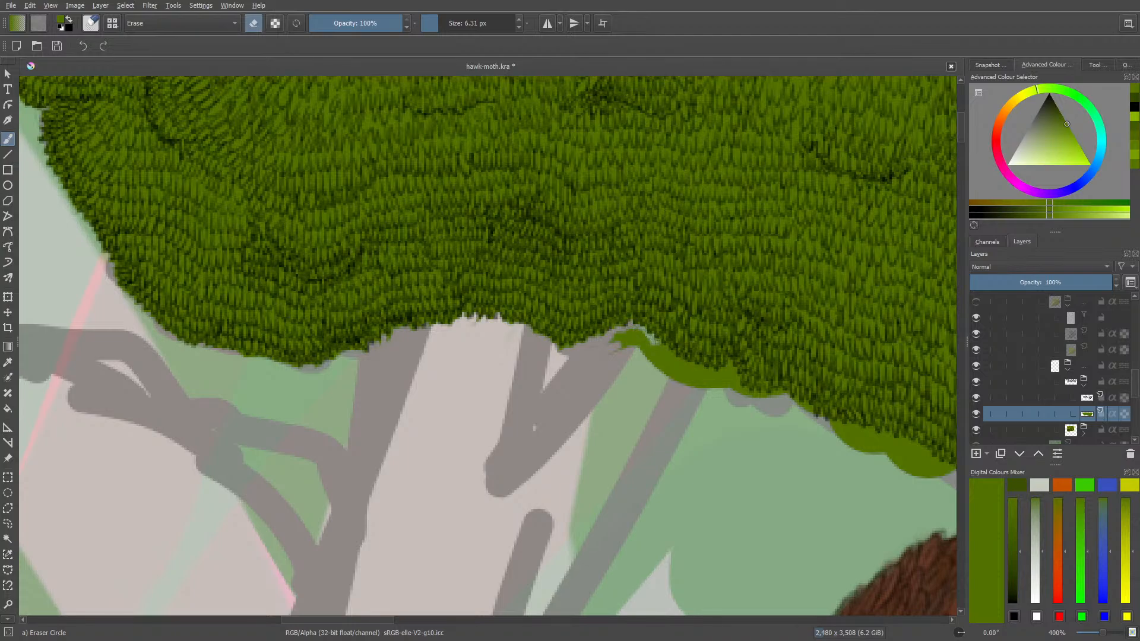
mouse_move(671, 356)
left_mouse_down()
mouse_move(620, 351)
mouse_move(637, 349)
mouse_move(626, 343)
mouse_move(589, 354)
mouse_move(630, 336)
mouse_move(619, 337)
mouse_move(647, 349)
mouse_move(598, 362)
mouse_move(650, 349)
left_mouse_up()
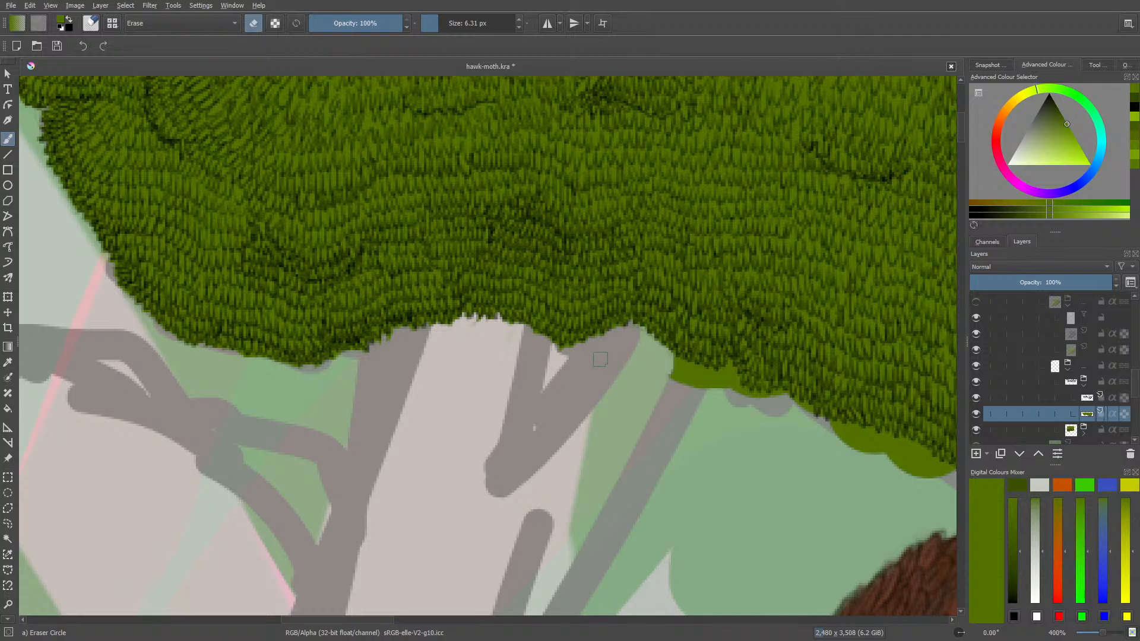
- Clean the green scallops off the clump's underside from the thin branch towards its lowest lobe
left_click_drag(347, 622, 389, 620)
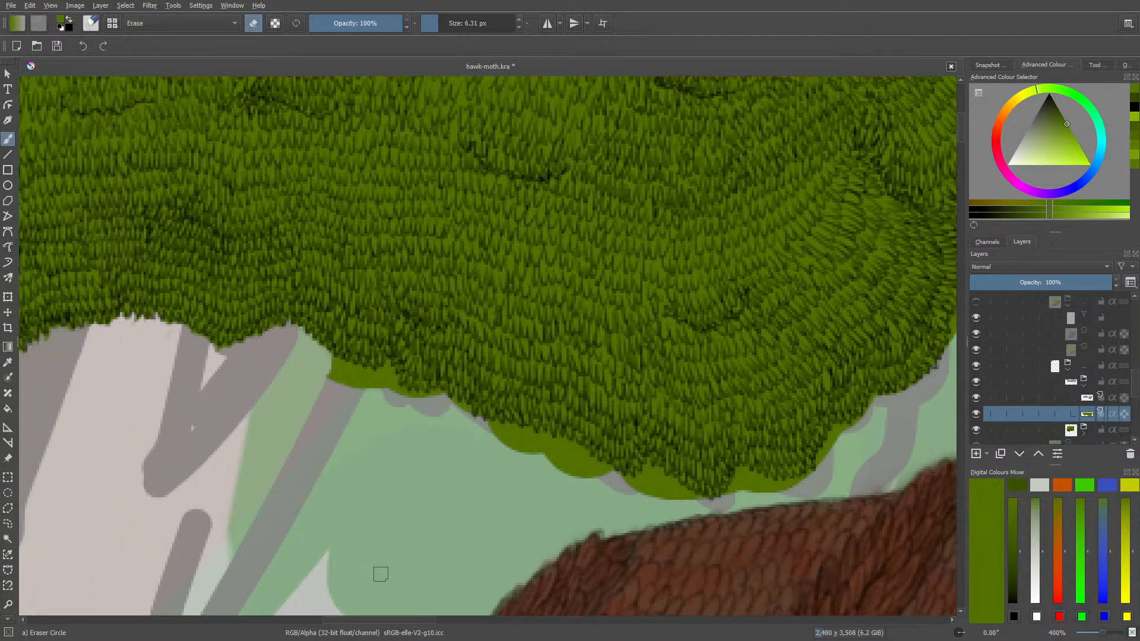
mouse_move(341, 385)
left_mouse_down()
mouse_move(325, 365)
mouse_move(352, 382)
mouse_move(324, 359)
mouse_move(377, 375)
left_mouse_up()
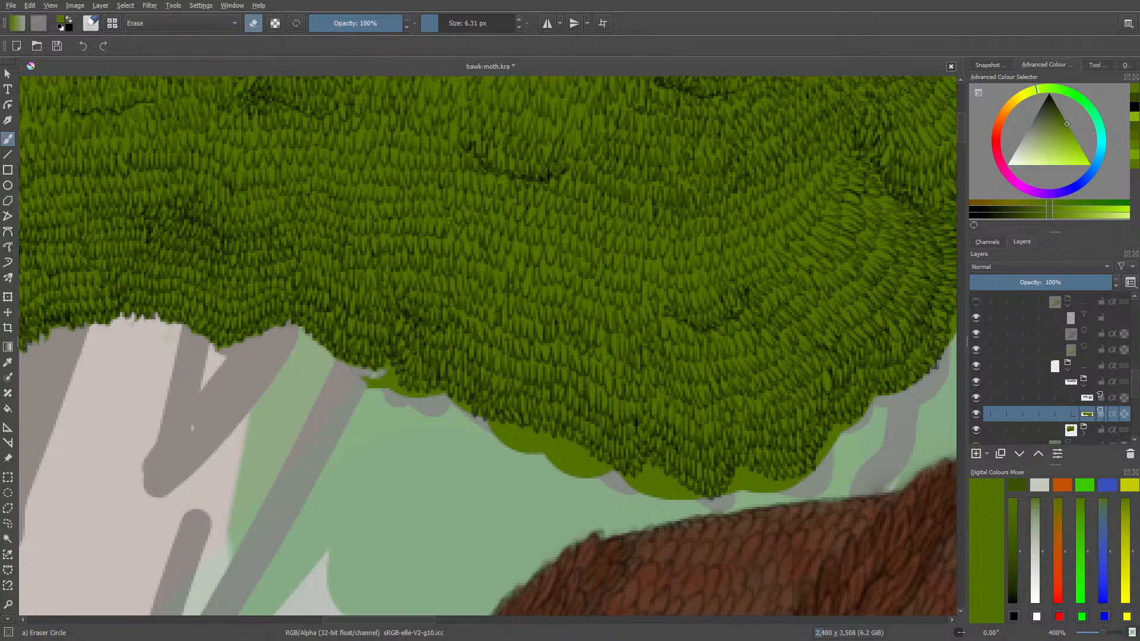
left_click_drag(396, 386, 357, 385)
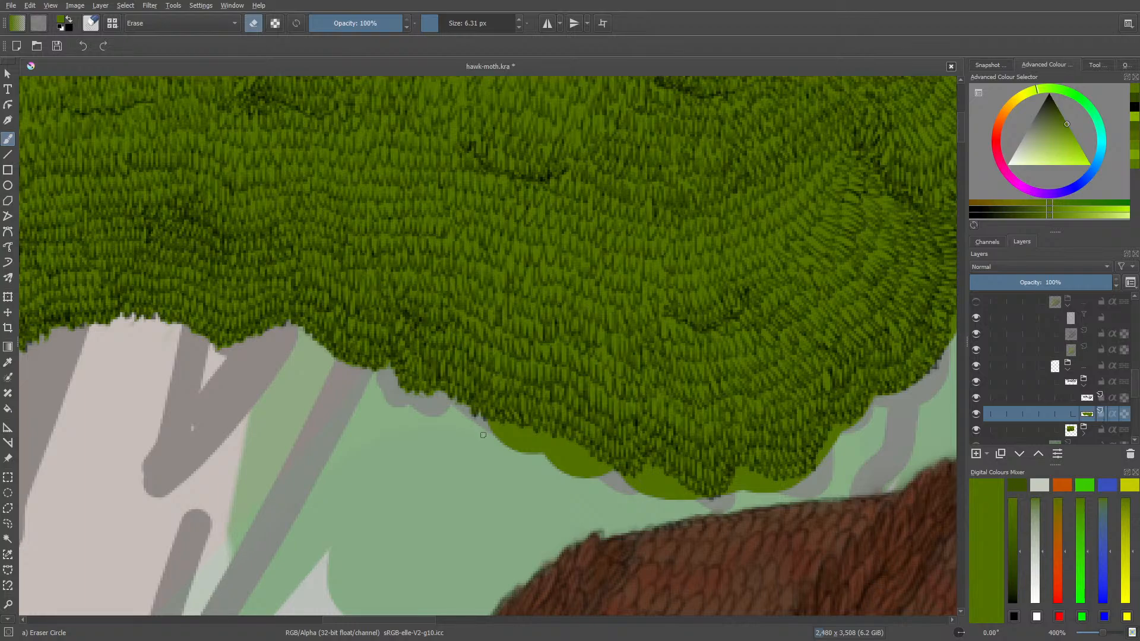
mouse_move(493, 425)
left_mouse_down()
mouse_move(543, 466)
mouse_move(492, 429)
left_mouse_up()
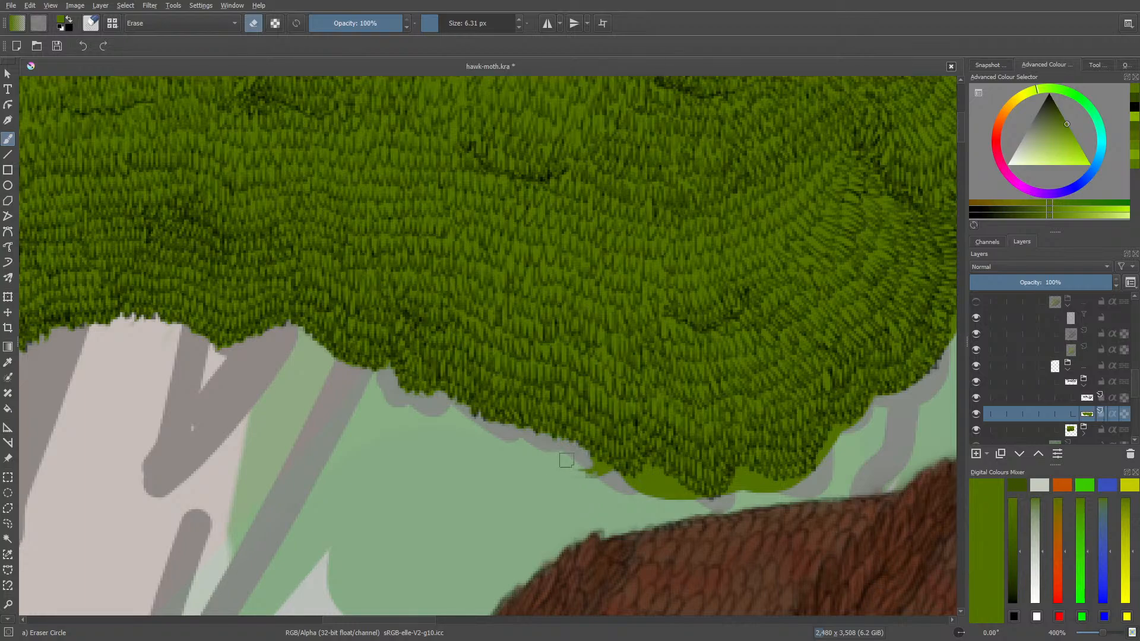
mouse_move(564, 474)
left_mouse_down()
mouse_move(602, 478)
mouse_move(590, 461)
mouse_move(627, 485)
mouse_move(652, 479)
mouse_move(647, 494)
mouse_move(672, 487)
left_mouse_up()
- Rotate the canvas 68.28° and erase the excess green around the lowest and right-hand lobes up to the canvas edge
left_click_drag(403, 620, 438, 621)
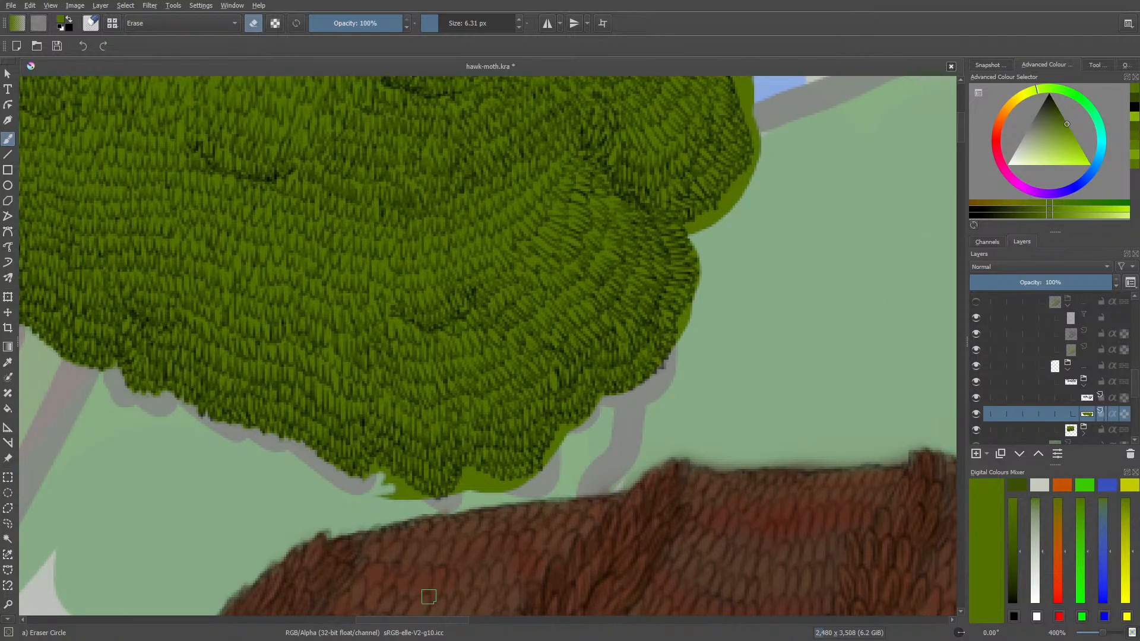
key("/")
right_click(294, 460)
mouse_move(293, 350)
left_mouse_down()
mouse_move(342, 384)
mouse_move(369, 429)
left_mouse_up()
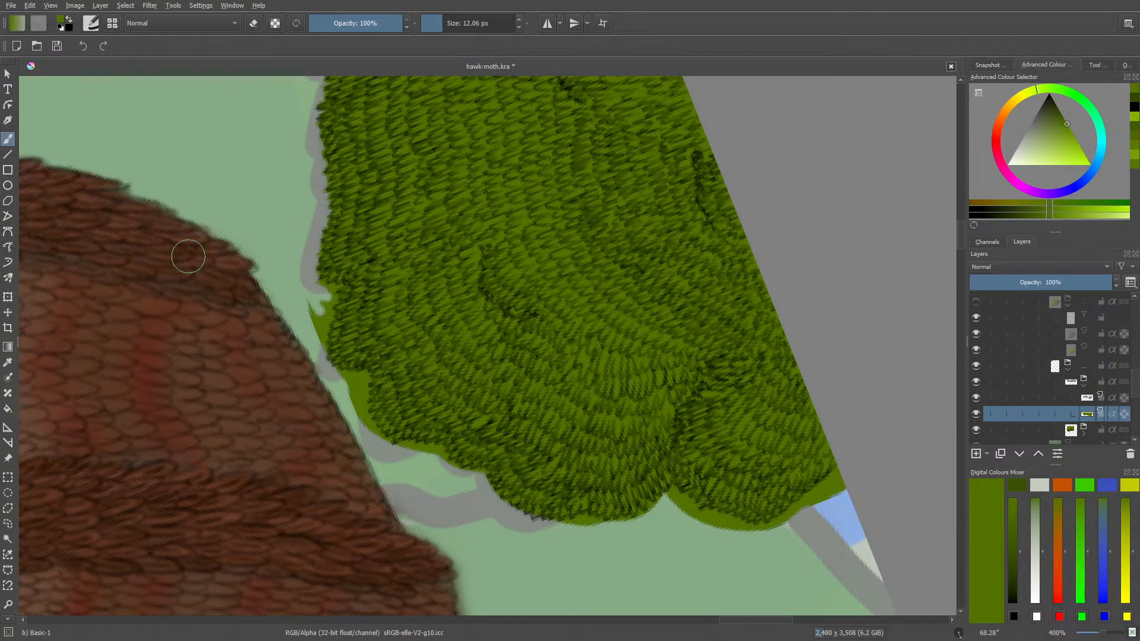
key("/")
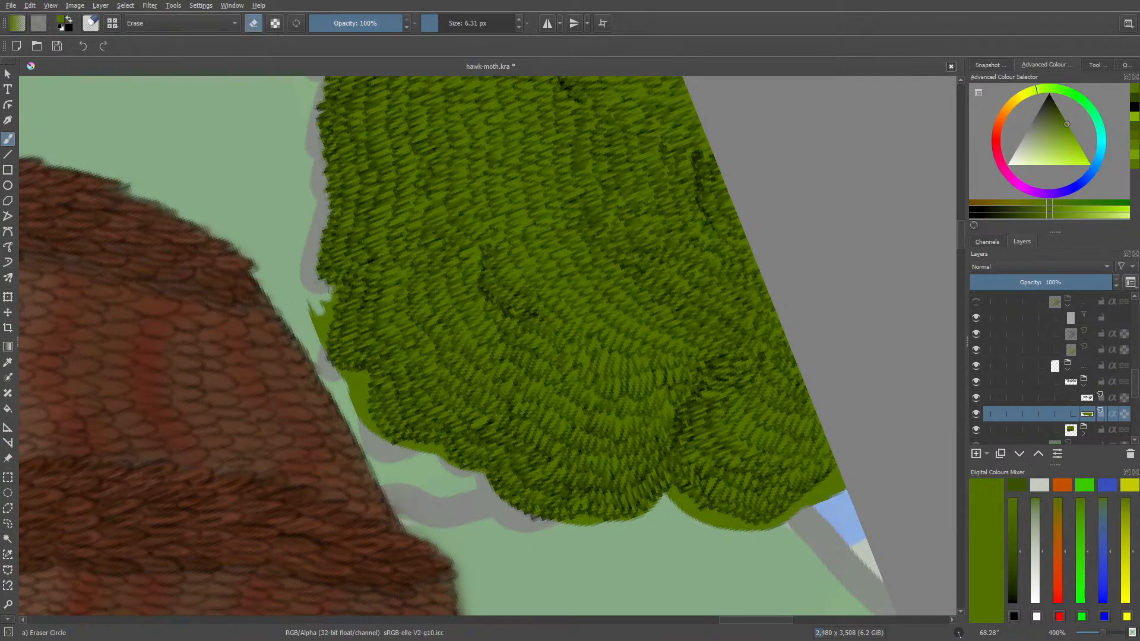
mouse_move(339, 286)
left_mouse_down()
mouse_move(305, 319)
mouse_move(310, 341)
mouse_move(324, 311)
mouse_move(319, 334)
mouse_move(313, 295)
left_mouse_up()
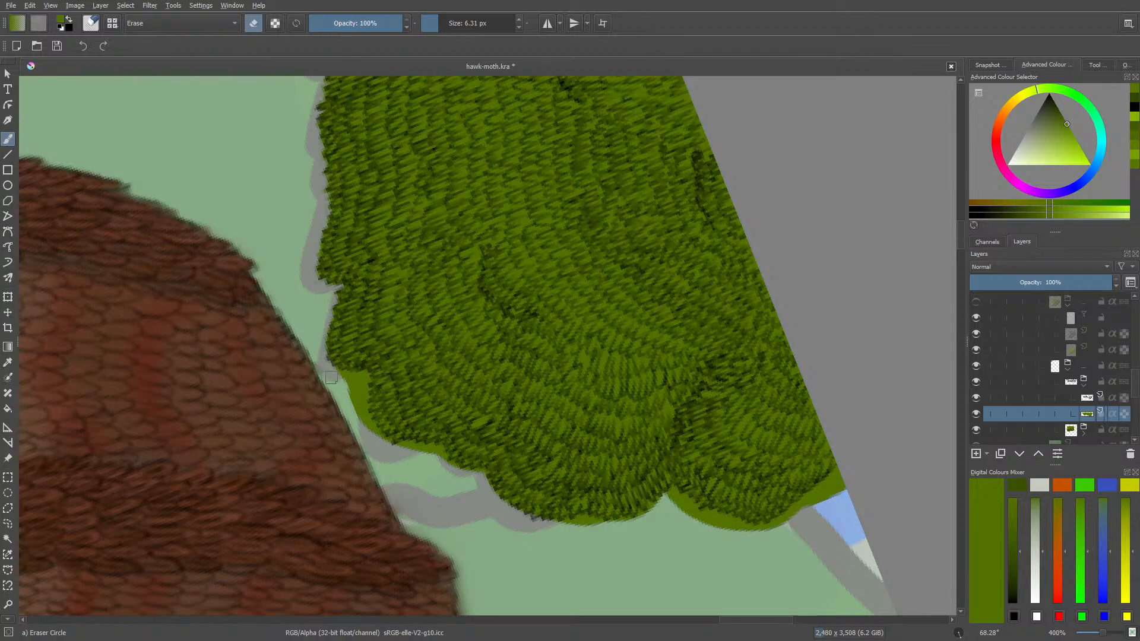
mouse_move(331, 377)
left_mouse_down()
mouse_move(366, 381)
mouse_move(359, 395)
mouse_move(342, 390)
left_mouse_up()
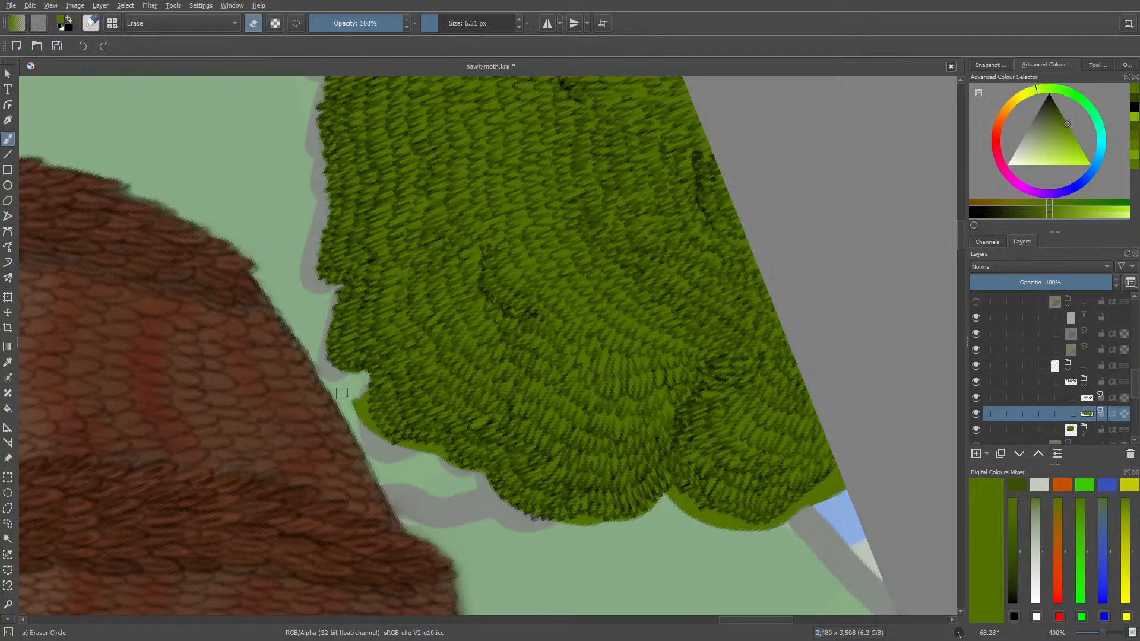
mouse_move(342, 393)
left_mouse_down()
mouse_move(356, 423)
mouse_move(361, 400)
left_mouse_up()
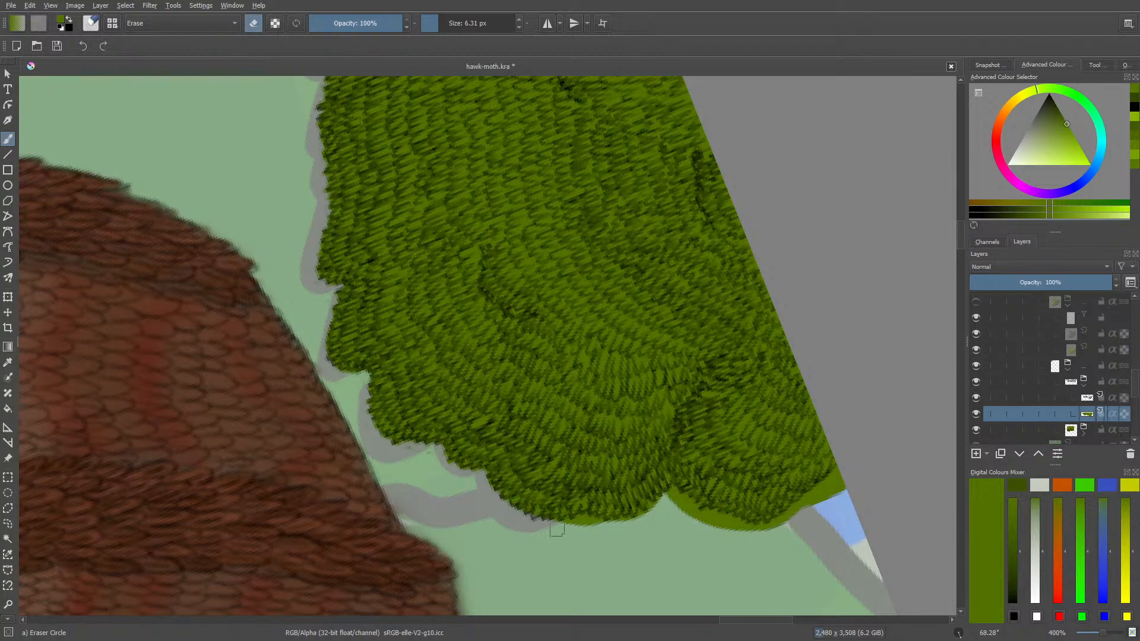
left_click_drag(567, 525, 595, 521)
mouse_move(671, 498)
left_mouse_down()
mouse_move(698, 508)
mouse_move(677, 512)
mouse_move(692, 521)
mouse_move(763, 531)
mouse_move(838, 478)
mouse_move(811, 512)
mouse_move(847, 469)
mouse_move(829, 488)
mouse_move(842, 468)
left_mouse_up()
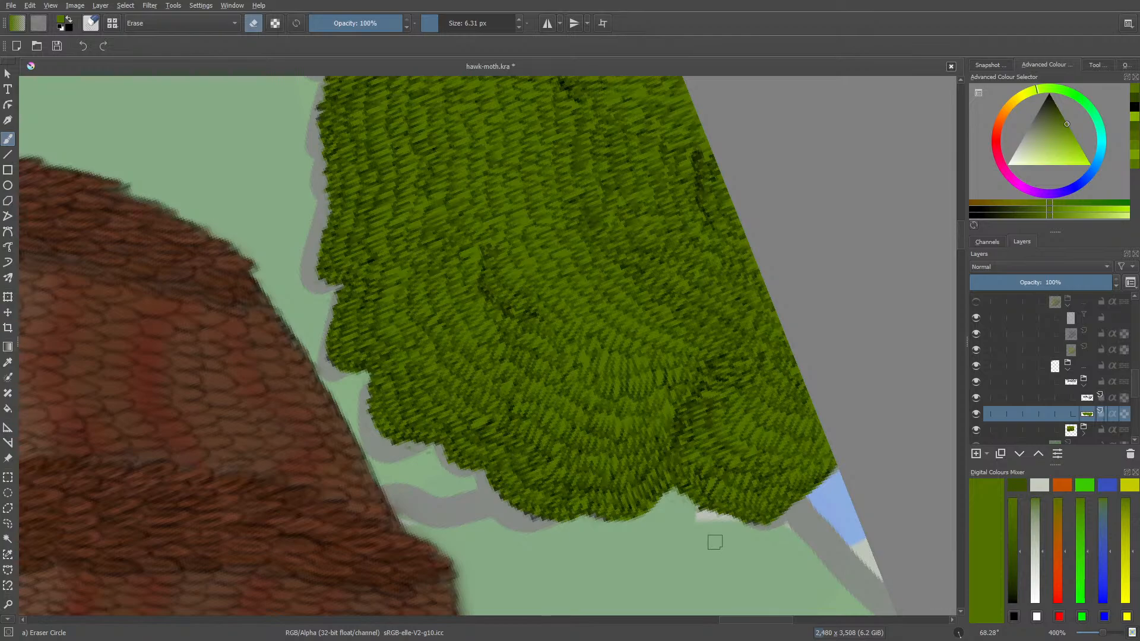
- Return to the Basic-1 brush and restore the unrotated canvas at 100% zoom, showing both foliage clumps
key("e")
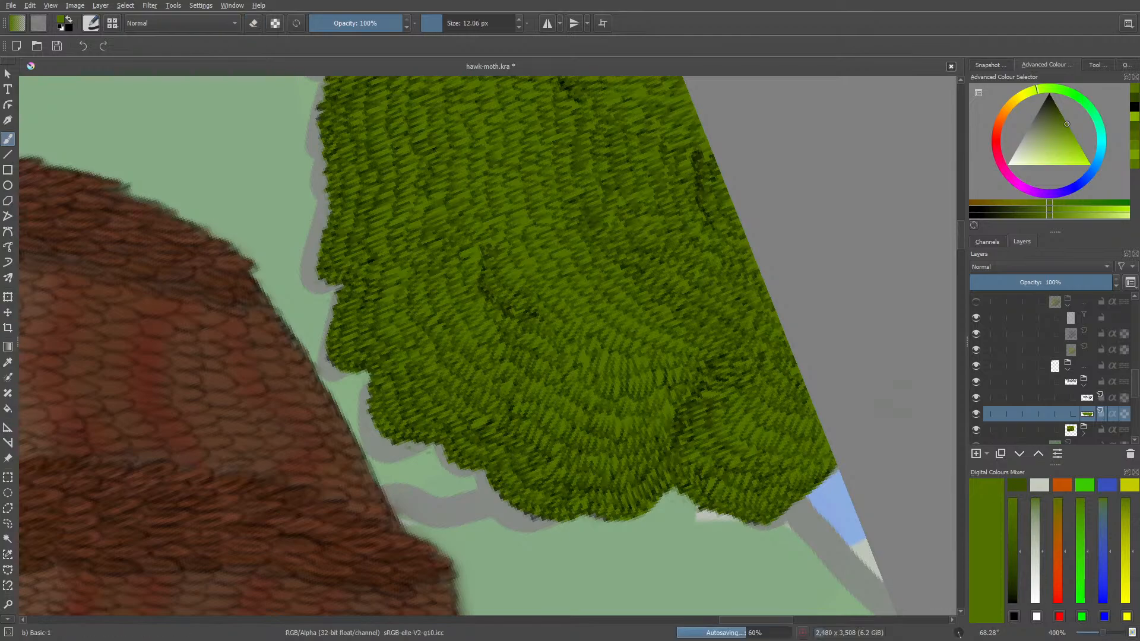
left_click_drag(1088, 631, 1099, 638)
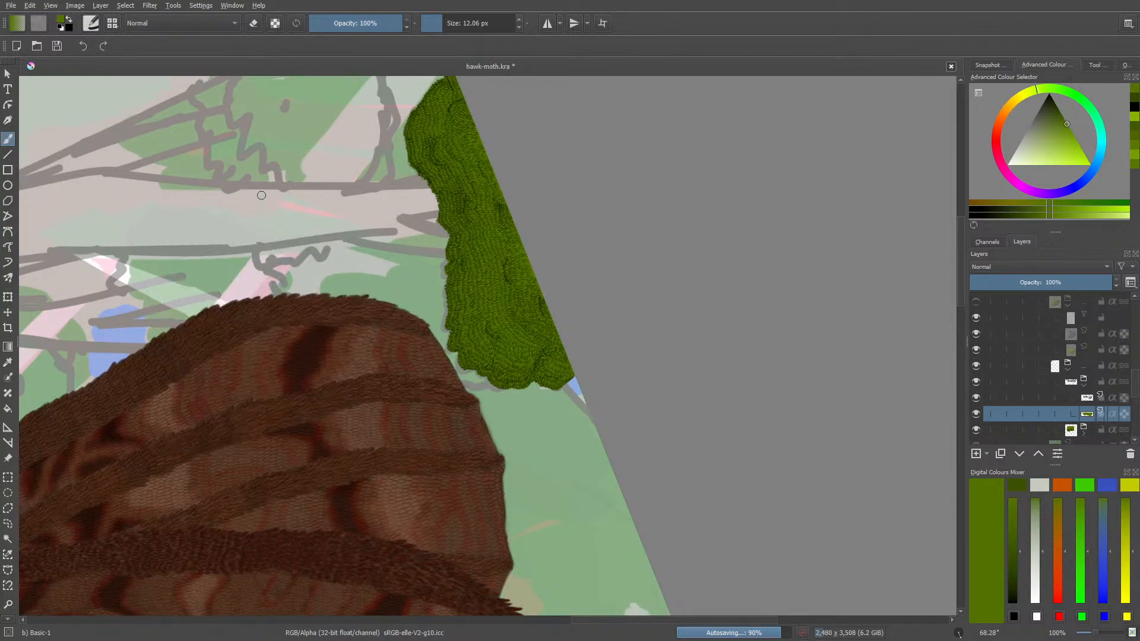
right_click(249, 230)
left_click(245, 120)
left_click(247, 335)
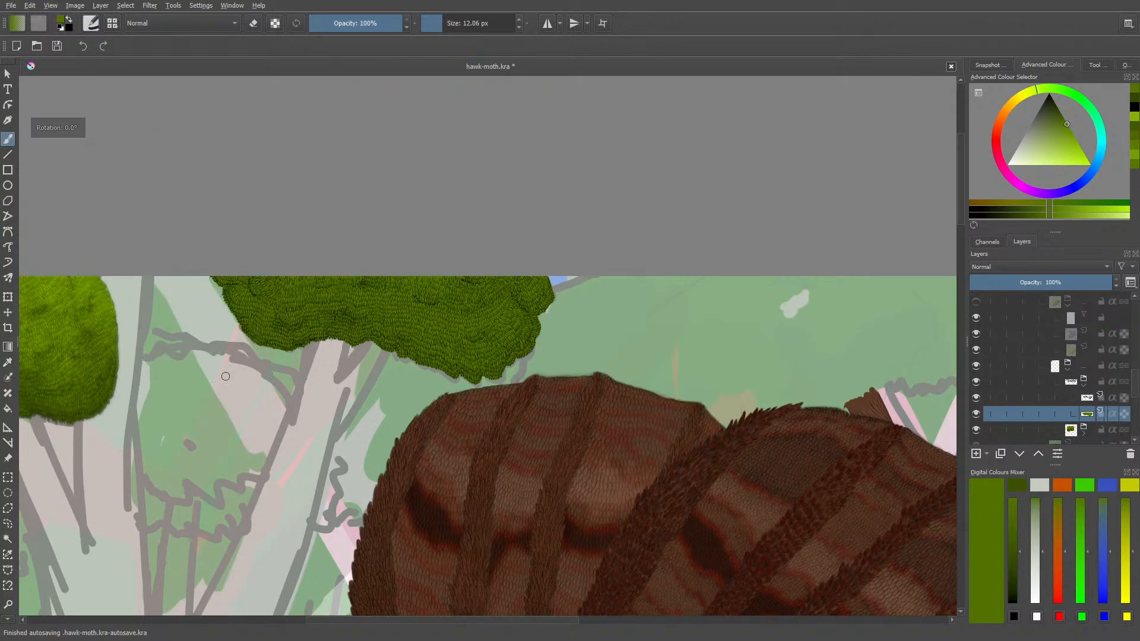
left_click_drag(418, 618, 311, 617)
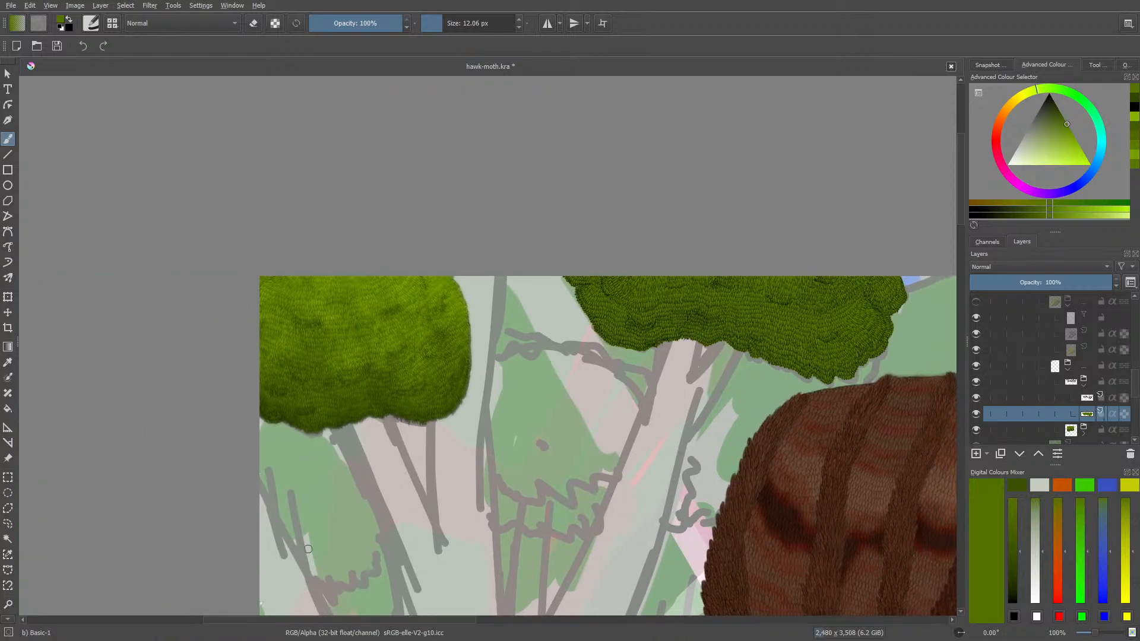